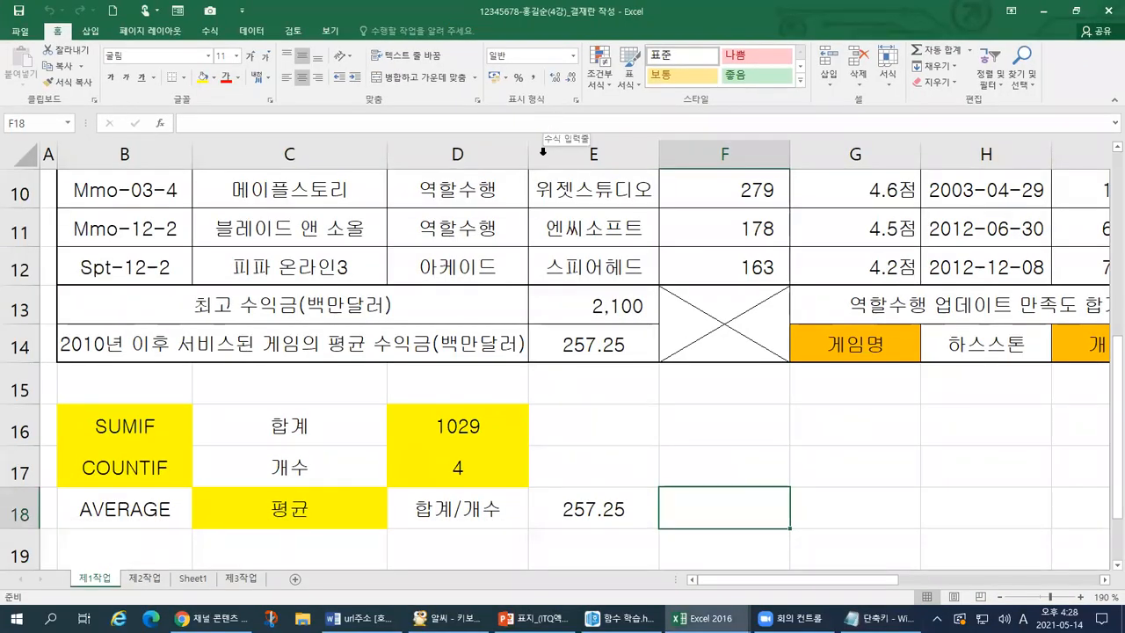
Step: Review the SUMIF, COUNTIF and AVERAGE summary in rows 16 to 18, highlighting the SUMIF and 합계 cells
scroll(730, 488, down, 1)
drag(138, 308, 576, 395)
click(167, 313)
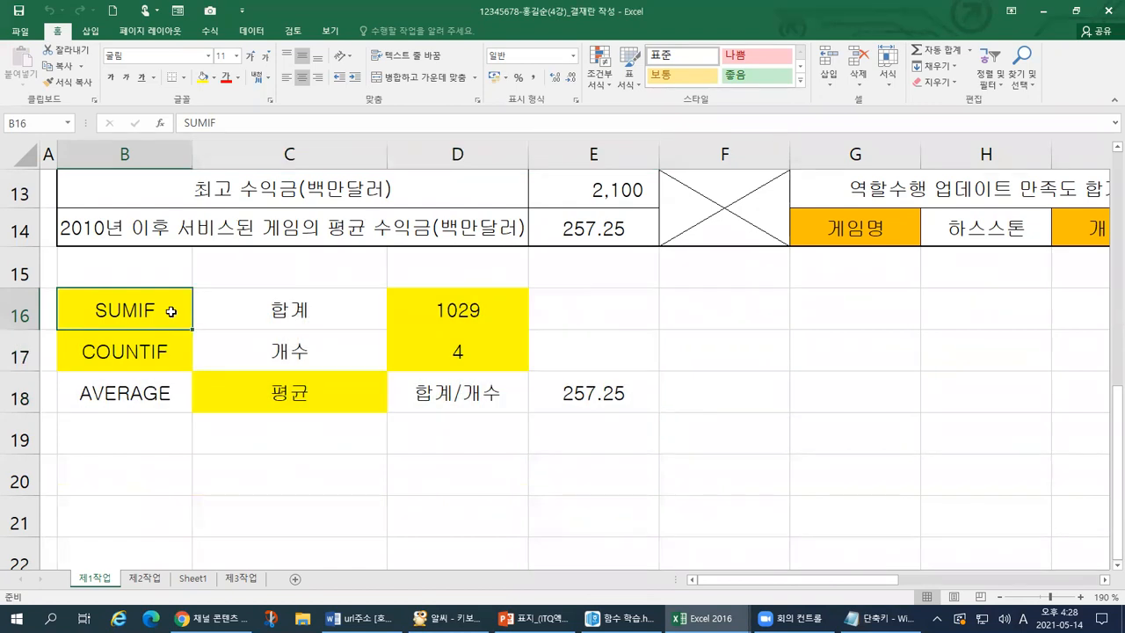
click(334, 317)
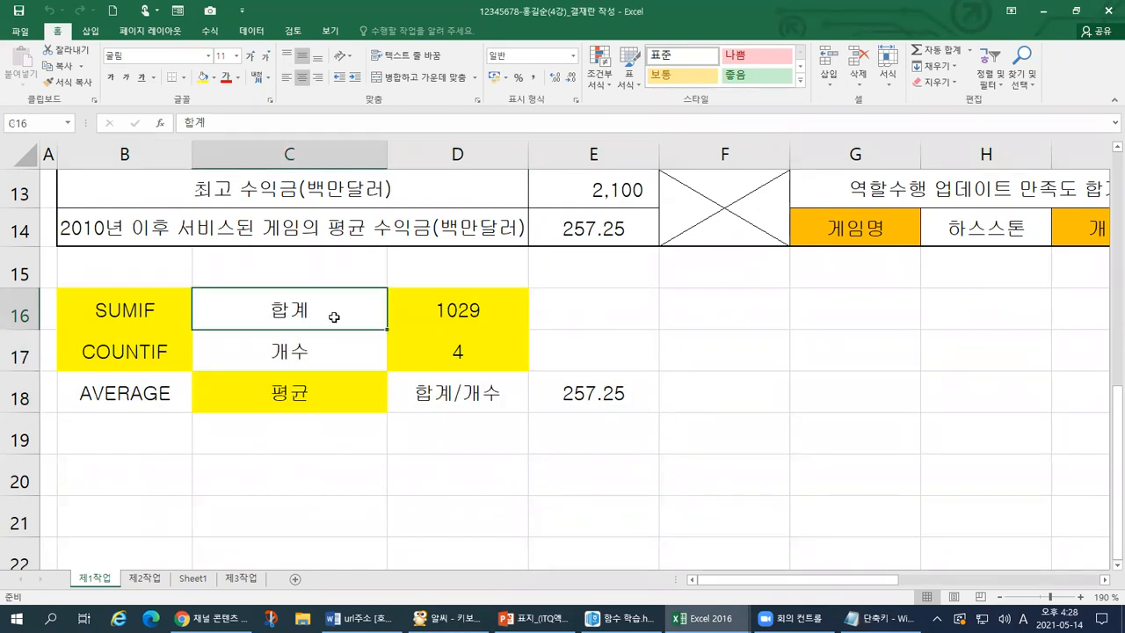
click(131, 305)
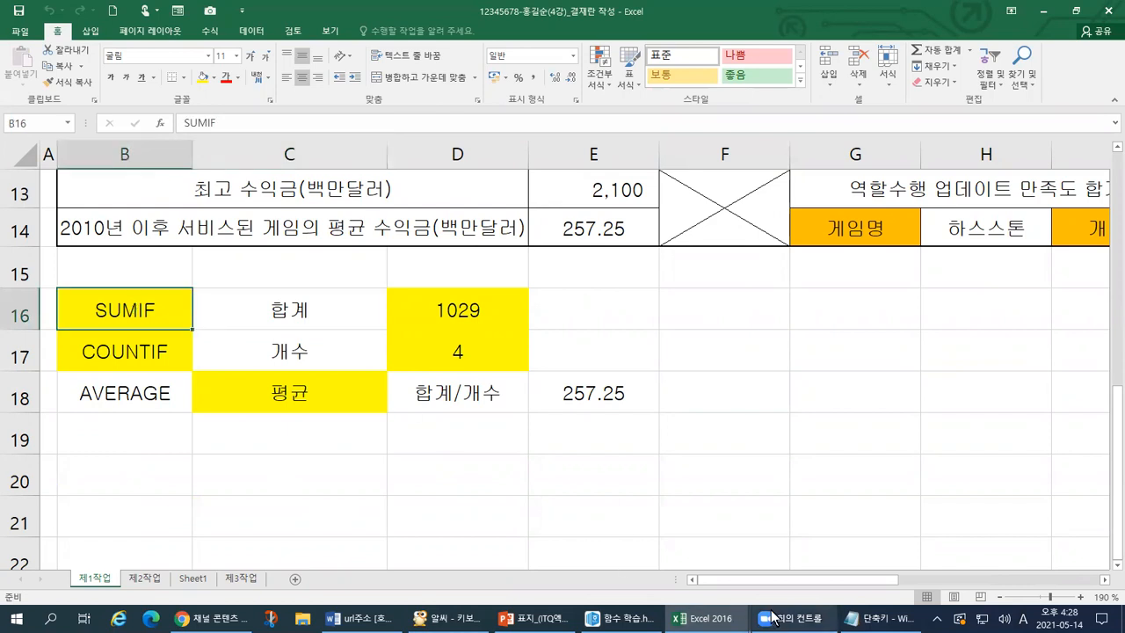
Step: Switch to the 함수 학습.hwp document in Hangul and highlight "주어진 조건" in the SUMIF 함수 description
click(620, 618)
scroll(407, 383, up, 10)
scroll(406, 384, up, 12)
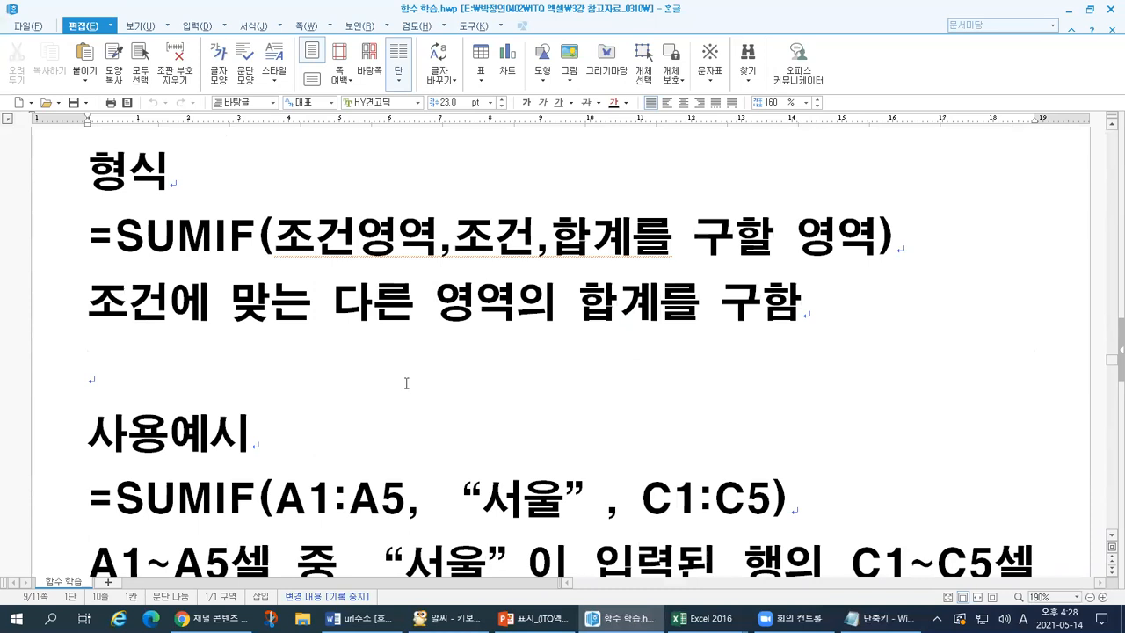
scroll(104, 261, up, 4)
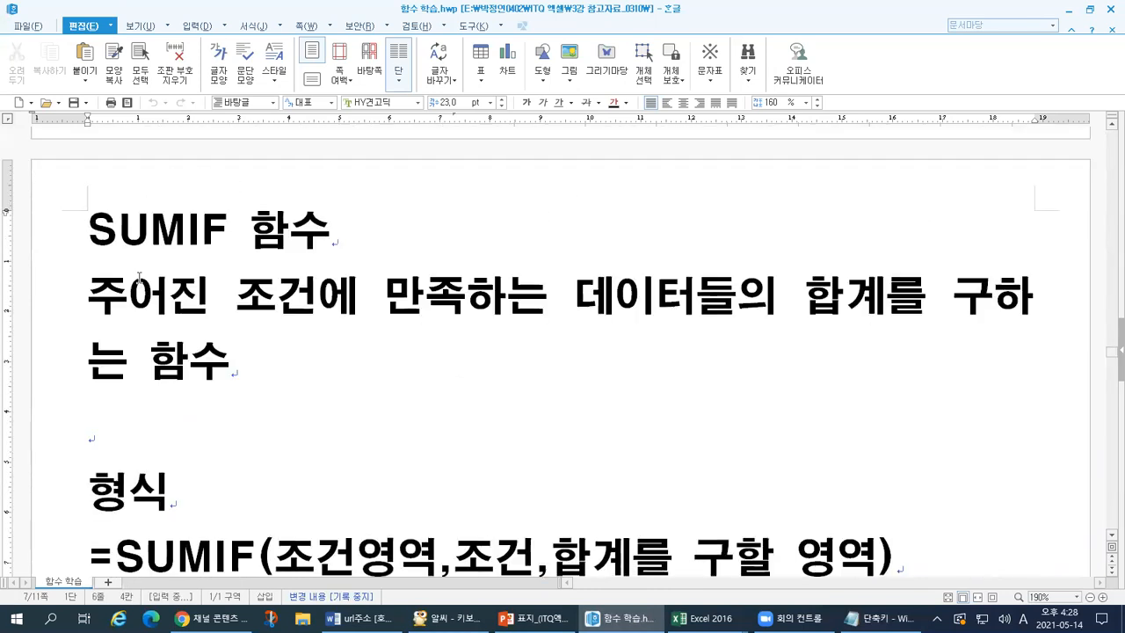
drag(72, 302, 300, 298)
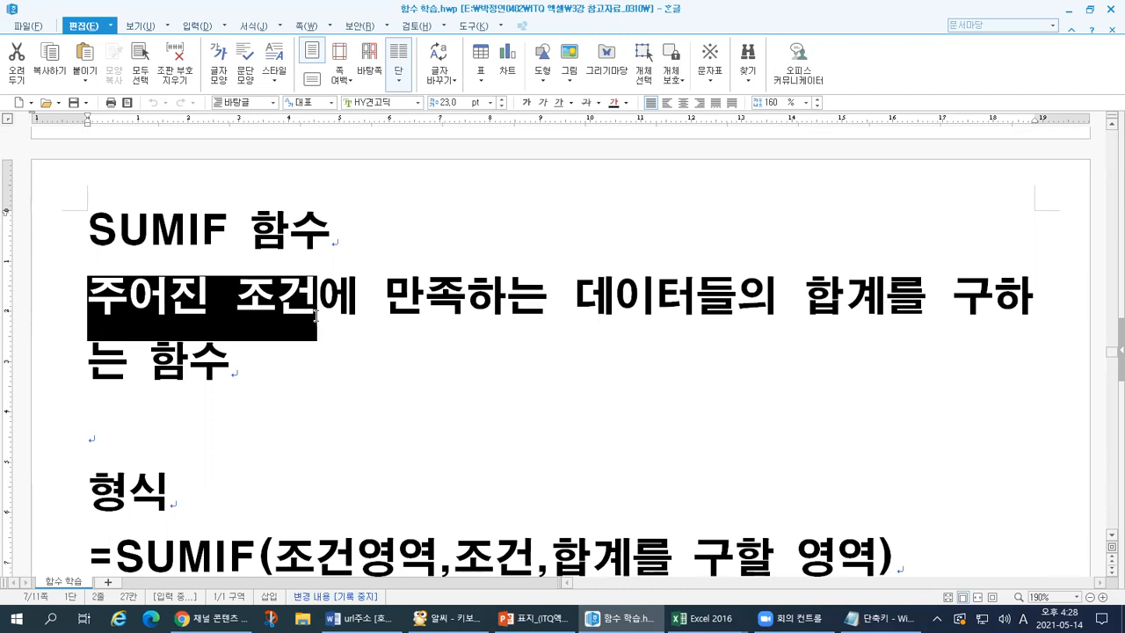
Step: Zoom in on the SUMIF syntax line, circle SUM and IF separately in red with reading-order marks, and exit the annotation
scroll(416, 352, down, 3)
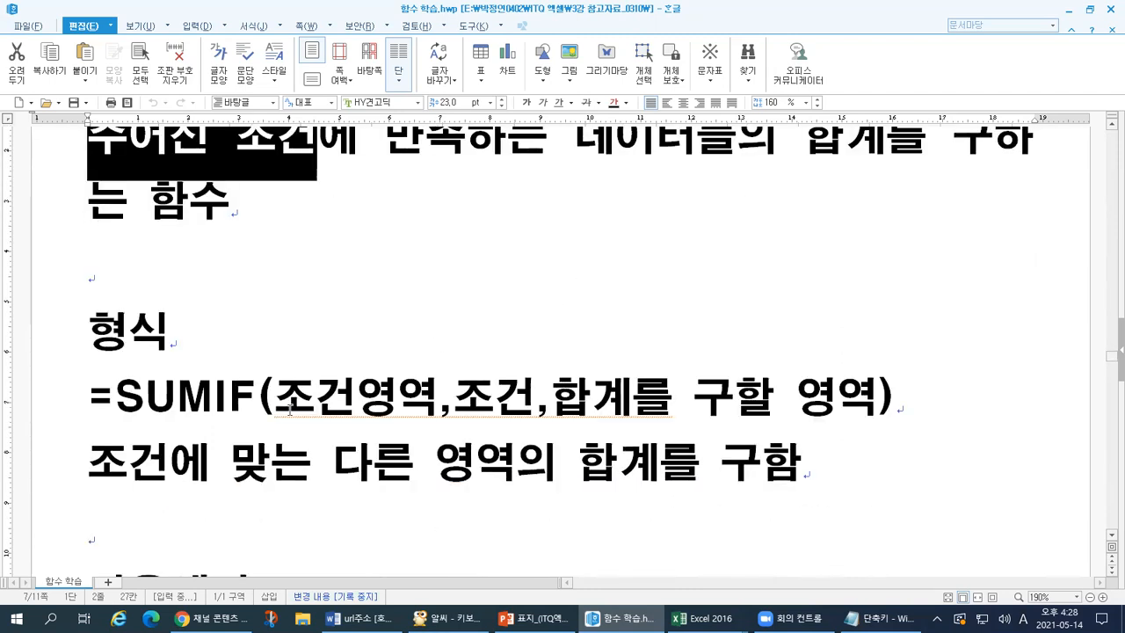
drag(214, 396, 120, 398)
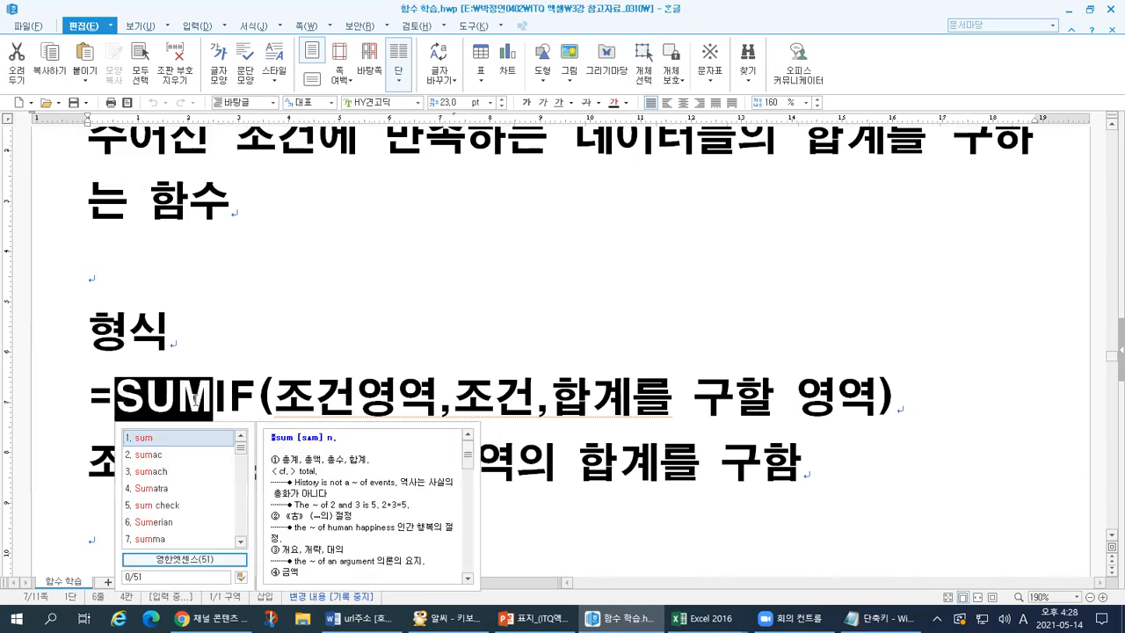
key(ctrl+1)
click(407, 431)
mouse_move(417, 417)
mouse_down()
mouse_move(344, 418)
mouse_move(246, 336)
mouse_move(400, 327)
mouse_move(356, 432)
mouse_up()
mouse_move(471, 409)
mouse_down()
mouse_move(459, 417)
mouse_move(450, 313)
mouse_move(526, 411)
mouse_move(482, 429)
mouse_up()
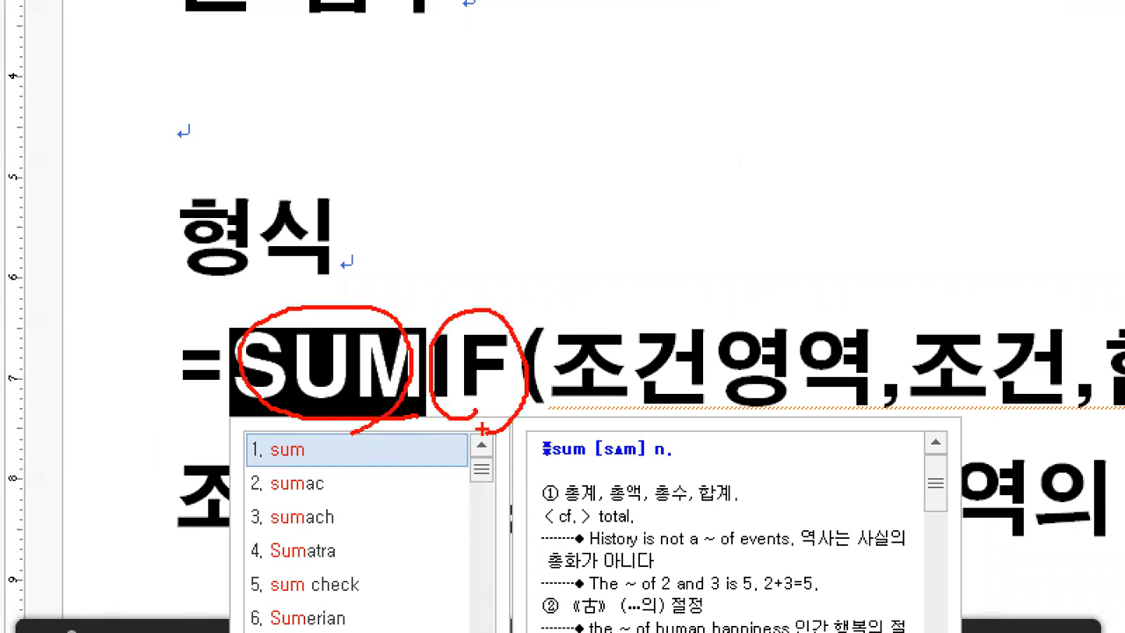
mouse_move(429, 255)
mouse_down()
mouse_move(449, 259)
mouse_move(465, 232)
mouse_up()
mouse_move(367, 280)
mouse_down()
mouse_move(340, 304)
mouse_move(388, 291)
mouse_up()
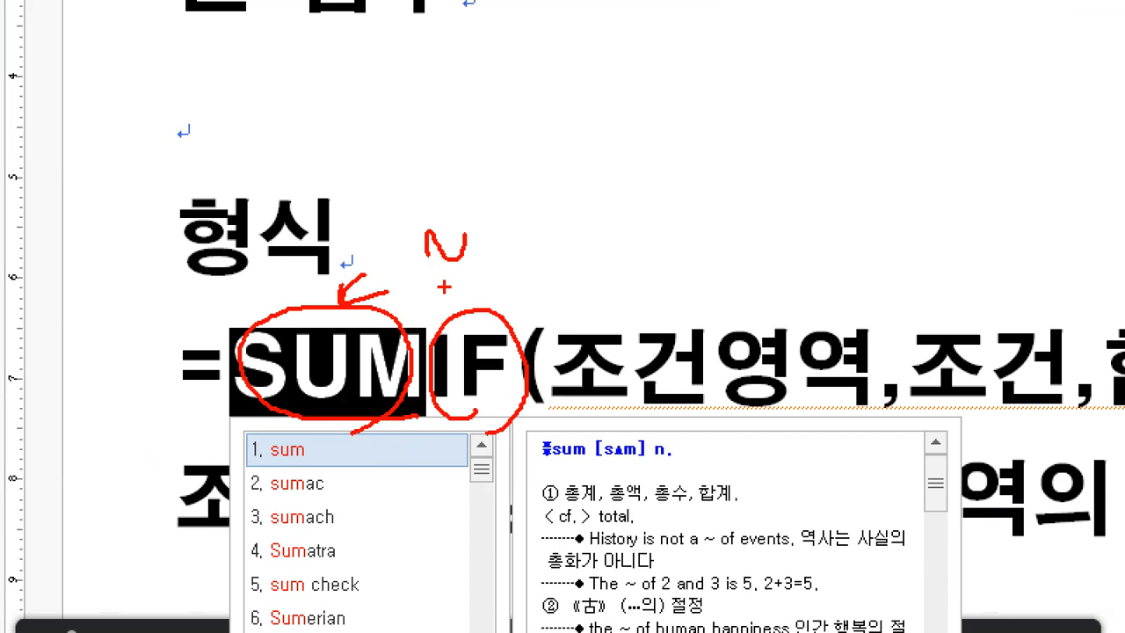
key(Escape)
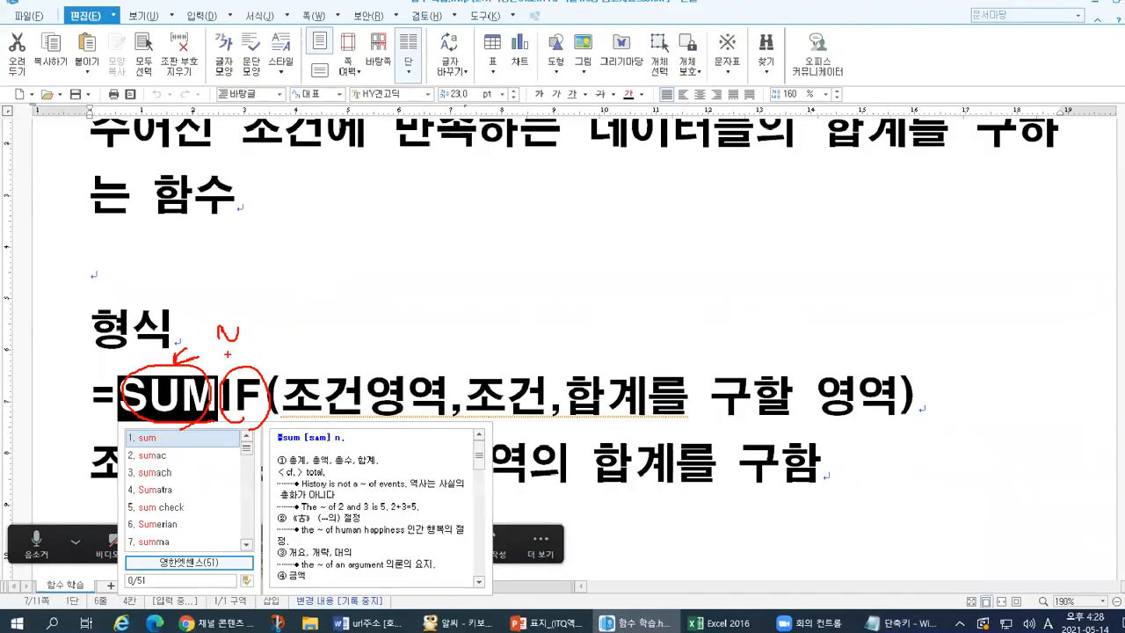
Step: Examine the SUMIF usage example, highlighting A1:A5, "서울", C1~C5 in the explanation and the whole example formula
scroll(367, 420, down, 1)
scroll(371, 415, down, 3)
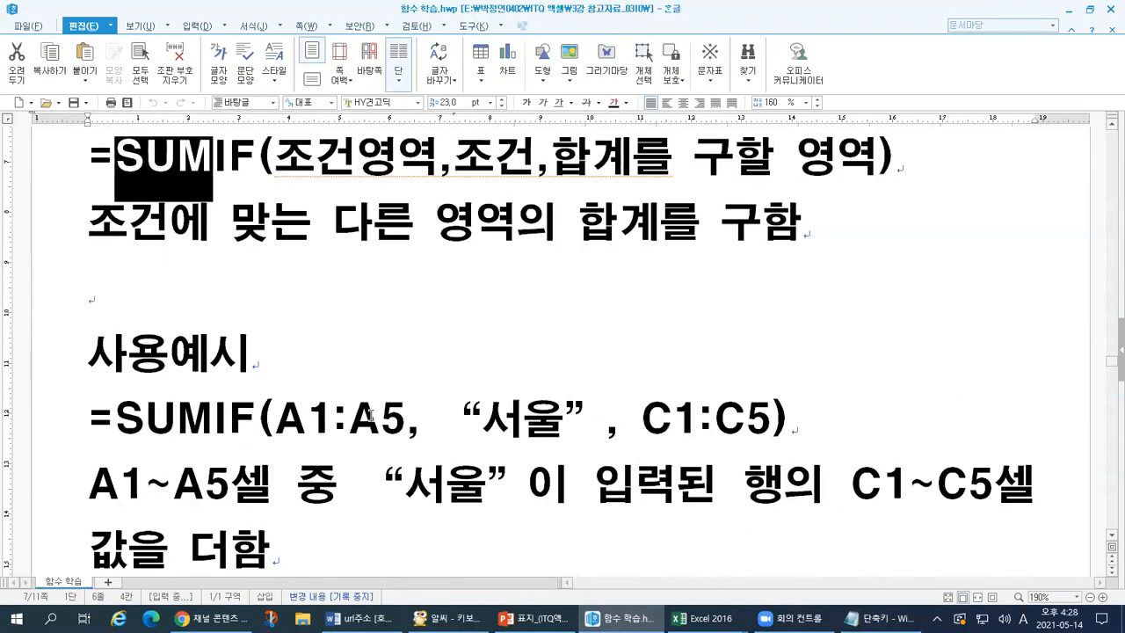
click(57, 348)
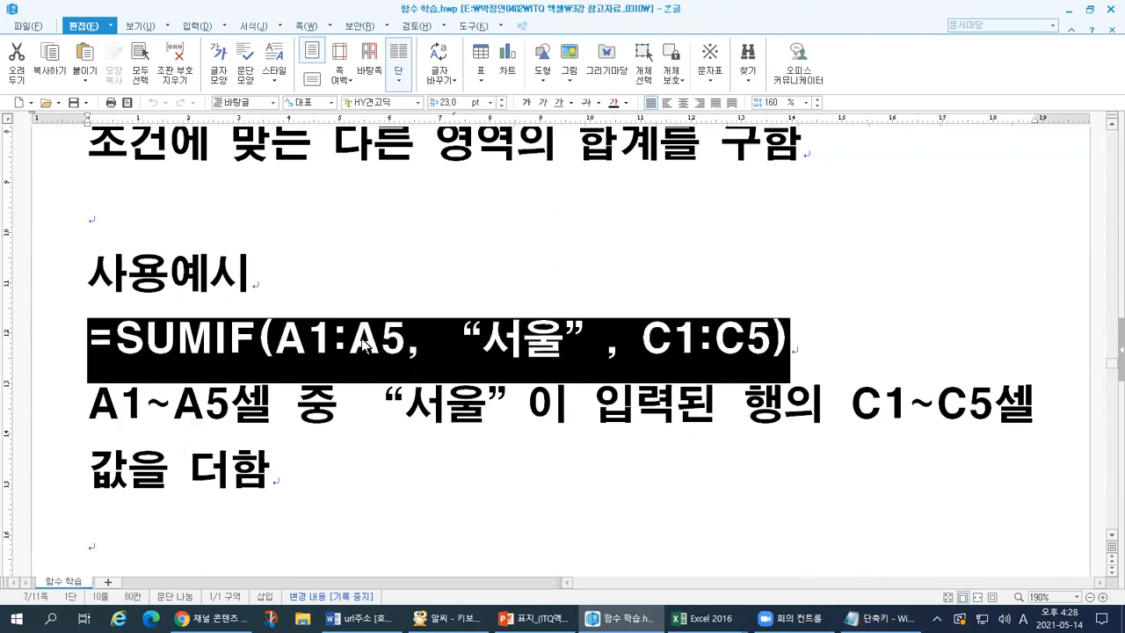
click(283, 340)
shift+click(405, 335)
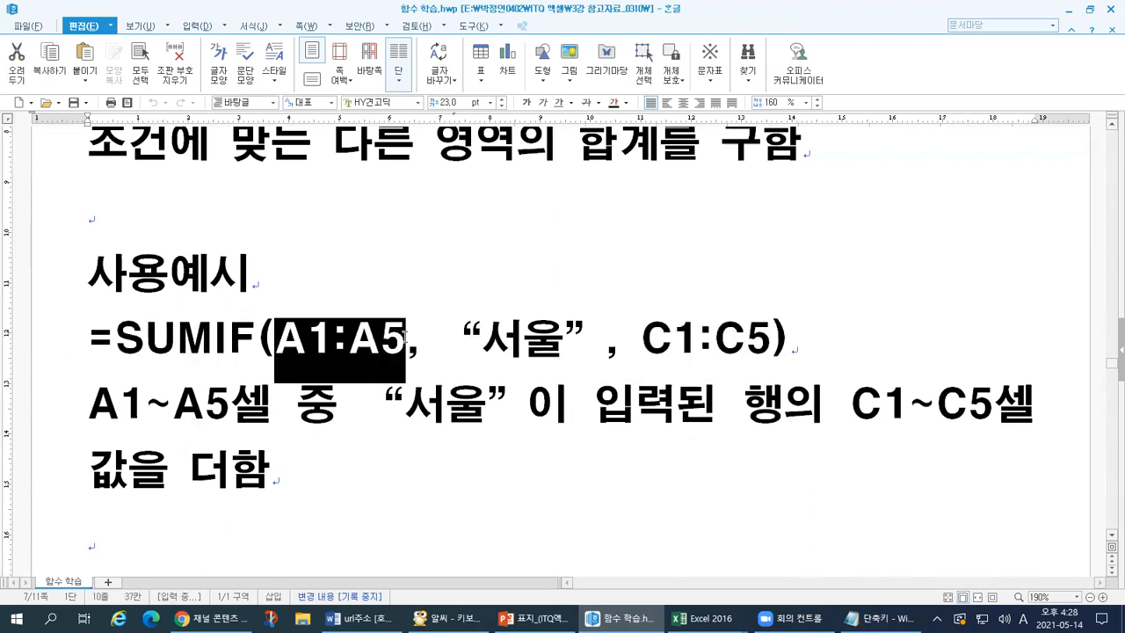
drag(483, 339, 565, 337)
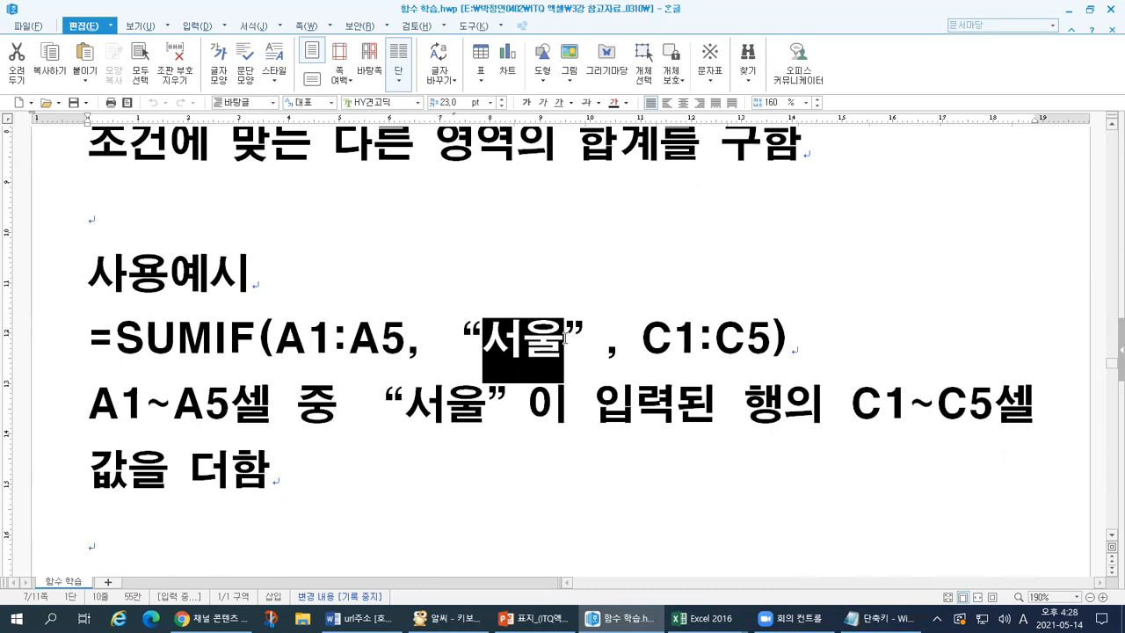
click(910, 425)
drag(851, 405, 1002, 405)
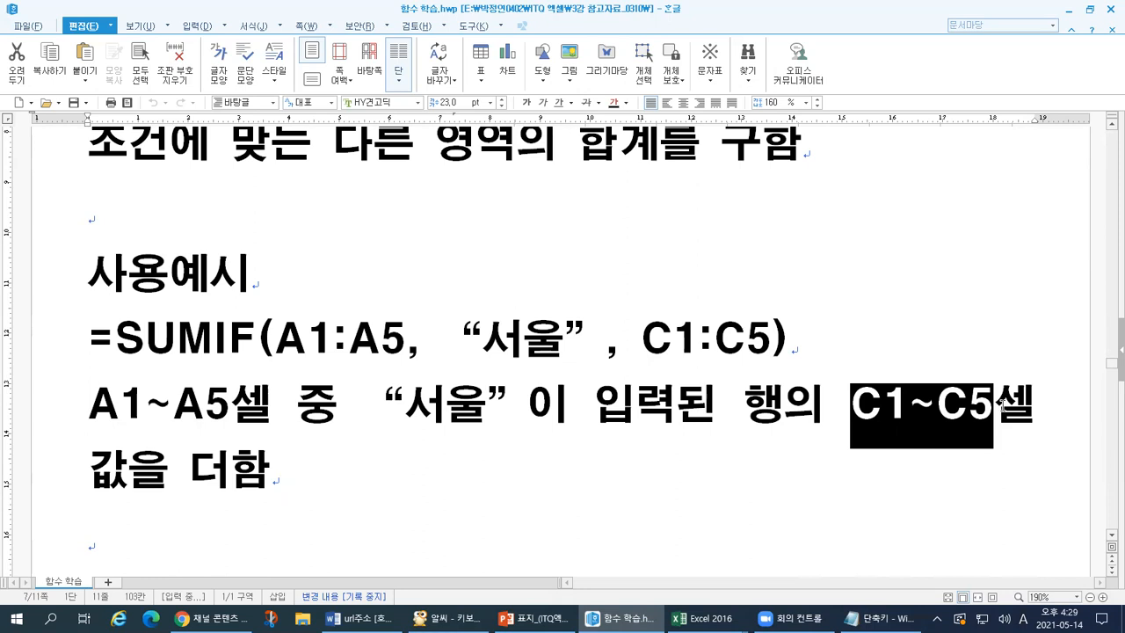
drag(879, 359, 28, 346)
Step: Return to the SUMIF syntax under 형식, highlight the whole line, and point out the function name's start and end
scroll(53, 369, up, 3)
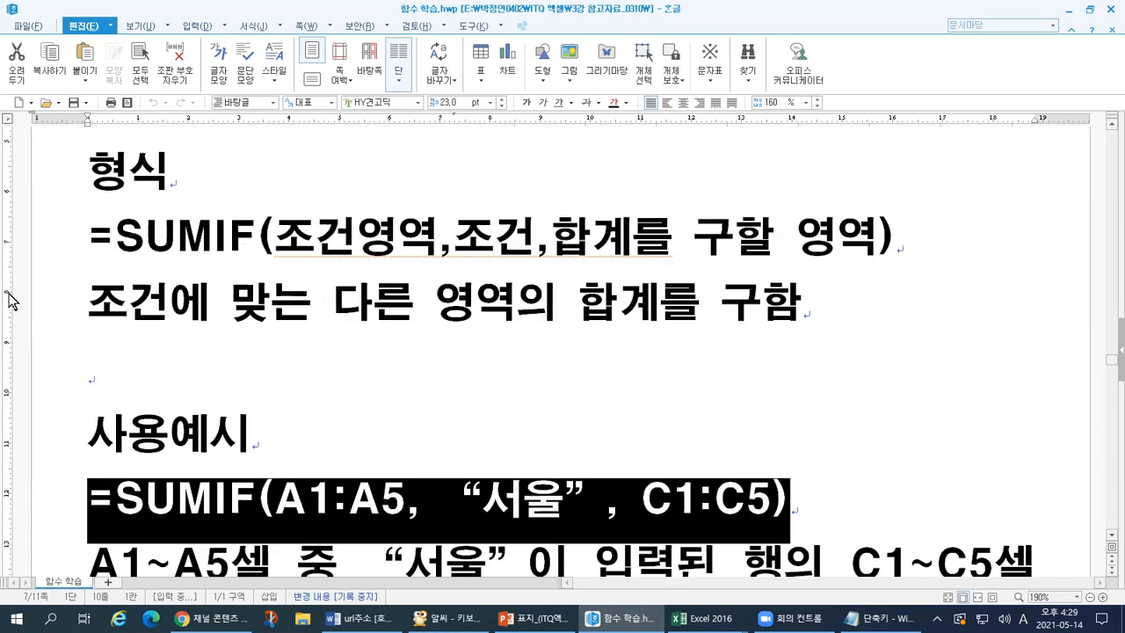
click(88, 237)
drag(88, 232, 924, 229)
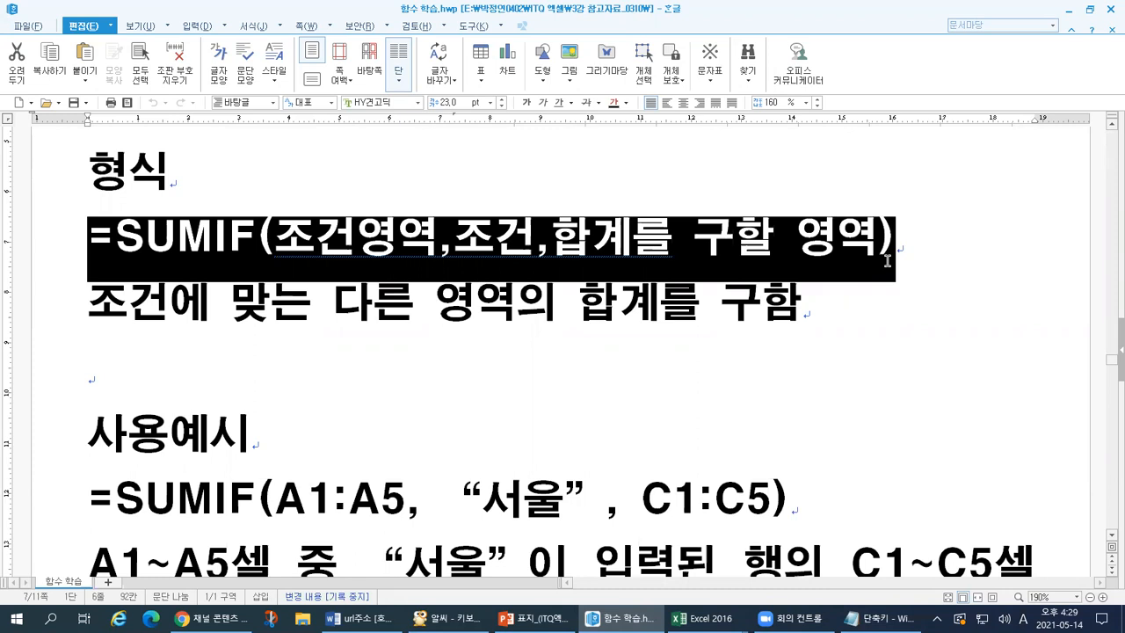
click(120, 239)
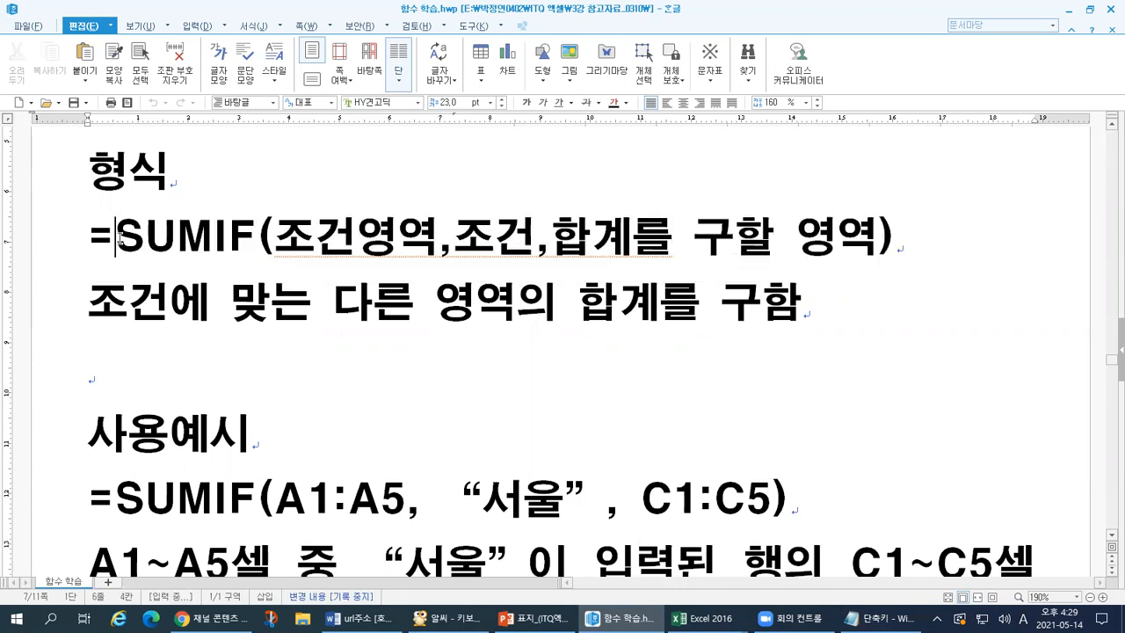
click(260, 238)
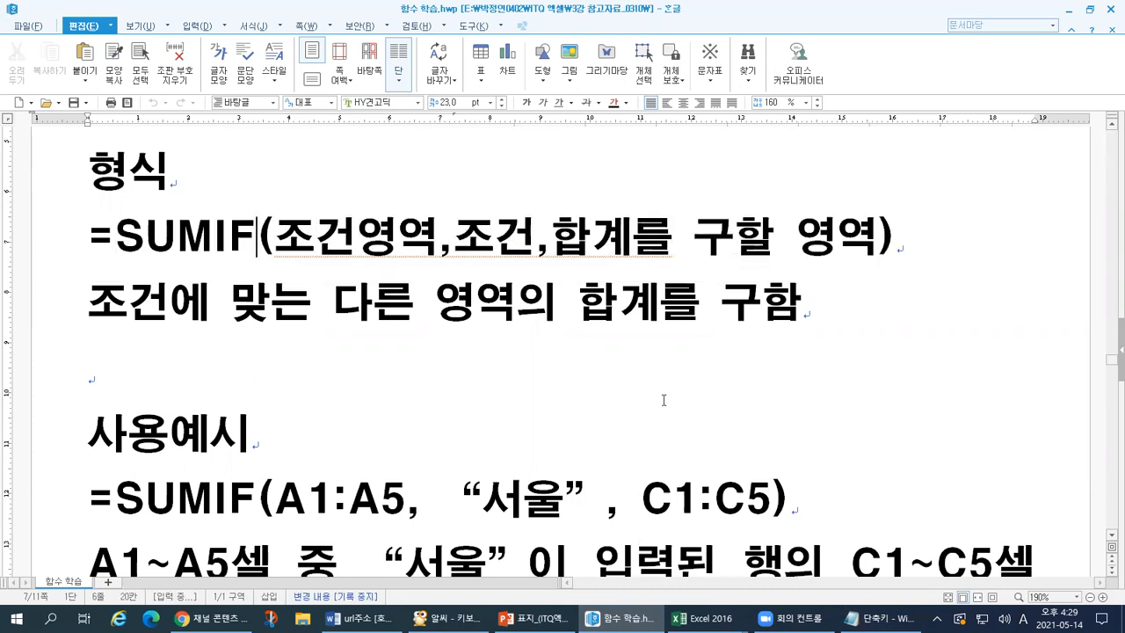
Step: Find the COUNTIF 함수 section, switch to the 결재란 작성 workbook in Excel, and point out the COUNTIF and 개수 cells
scroll(633, 421, down, 6)
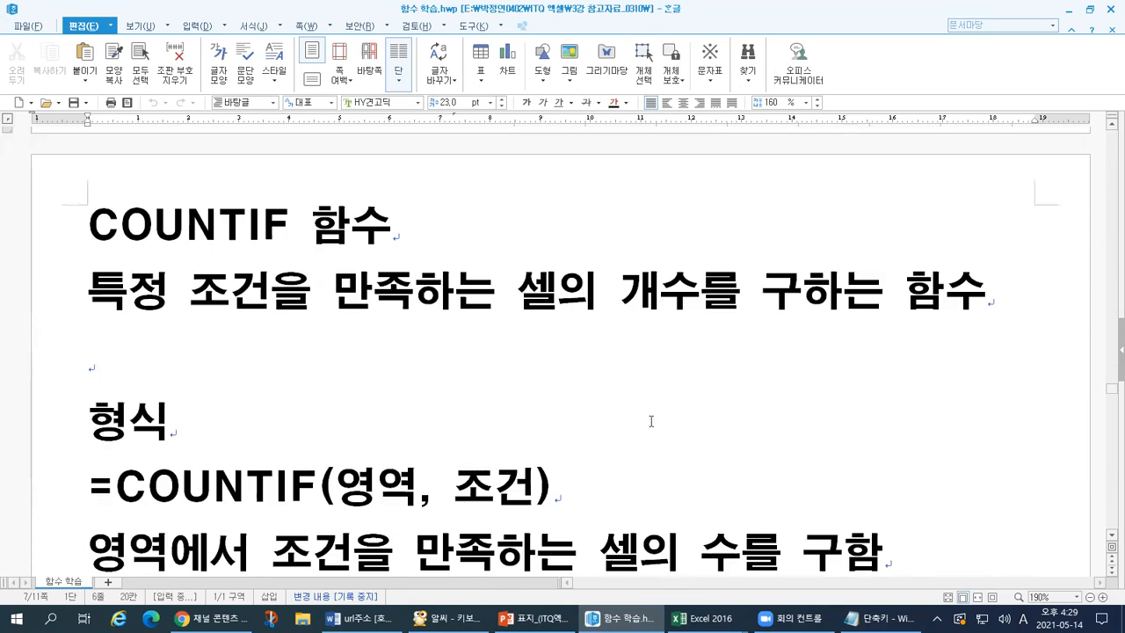
mouse_move(703, 618)
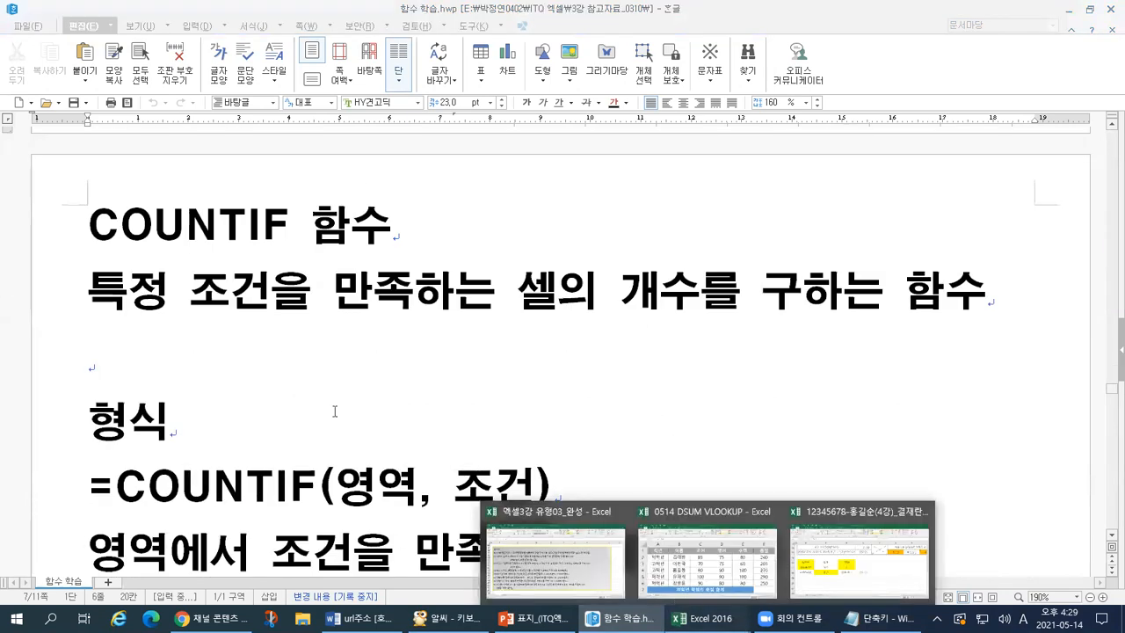
click(886, 543)
click(102, 353)
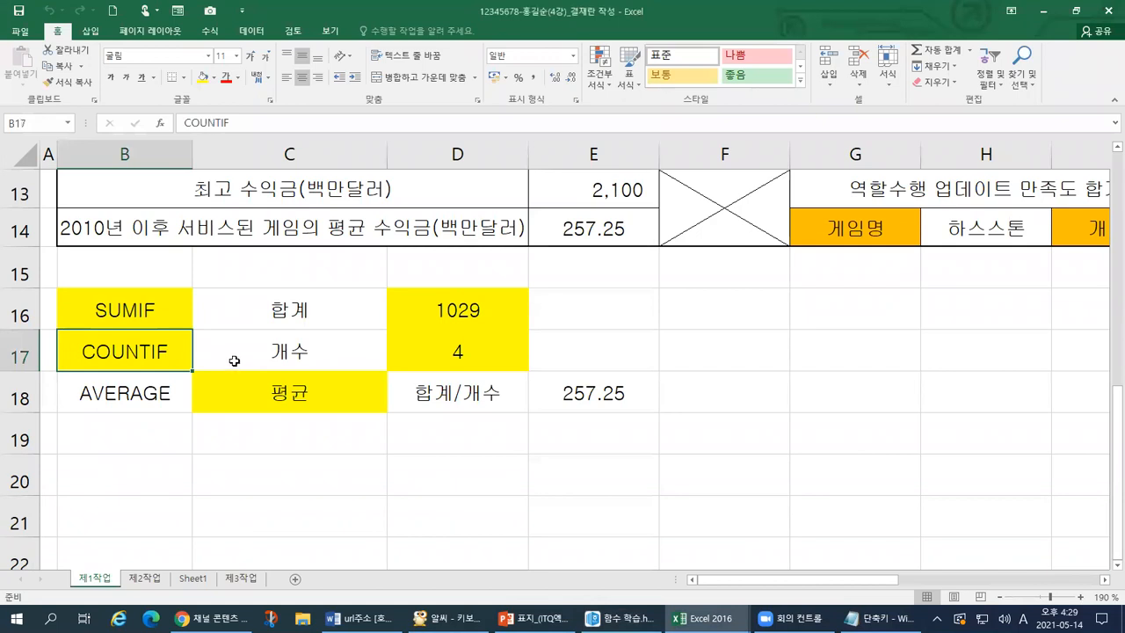
click(235, 359)
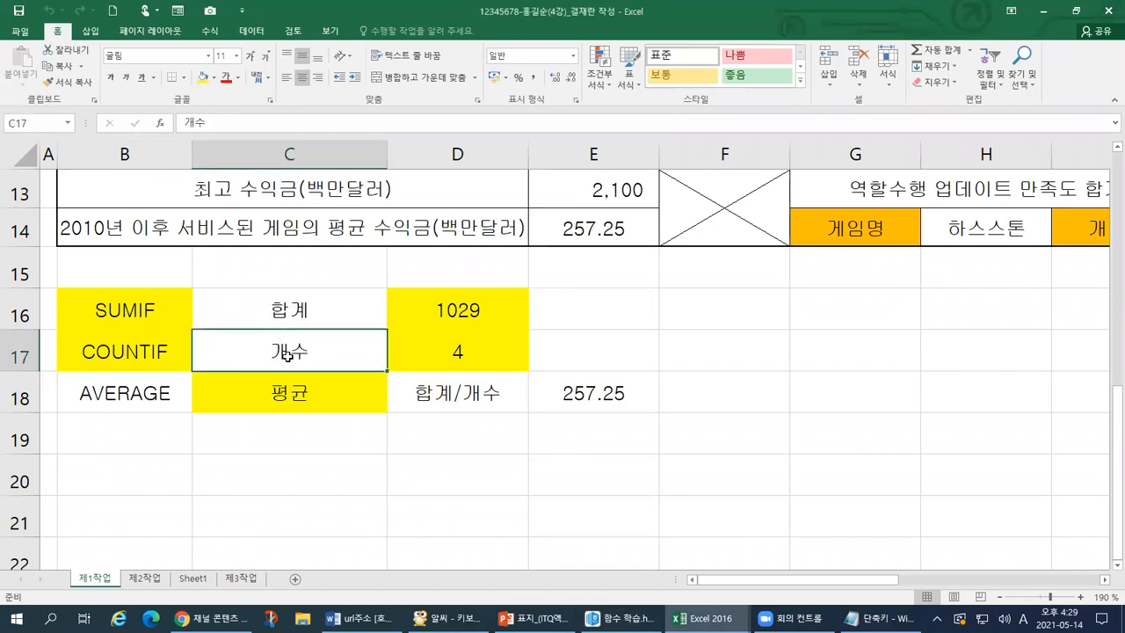
Step: Switch to the Hangul notes, highlight the COUNTIF description's key words, mark COUNT and IF in red, and exit the annotation
key(alt+Tab)
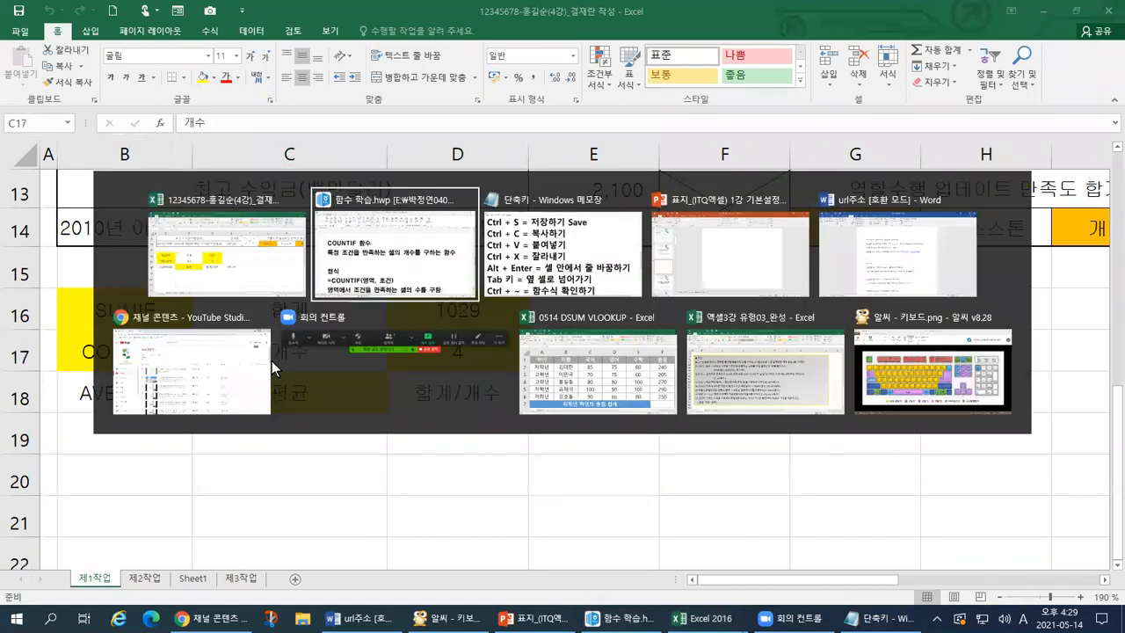
drag(91, 294, 291, 299)
drag(519, 293, 699, 303)
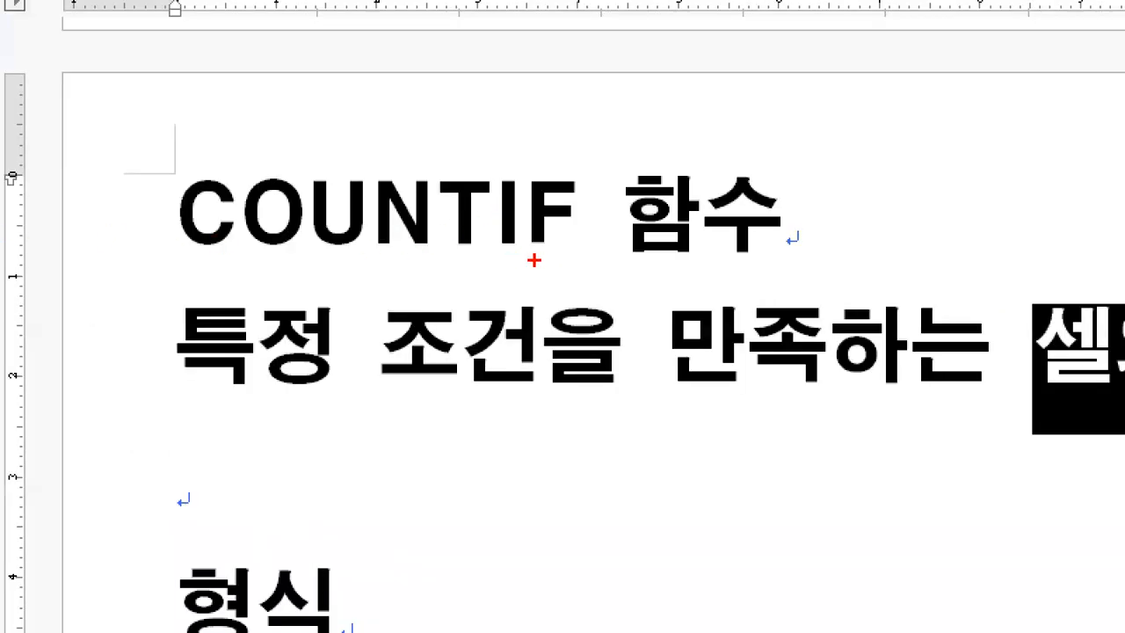
mouse_move(482, 255)
mouse_down()
mouse_move(172, 130)
mouse_move(132, 260)
mouse_move(482, 258)
mouse_up()
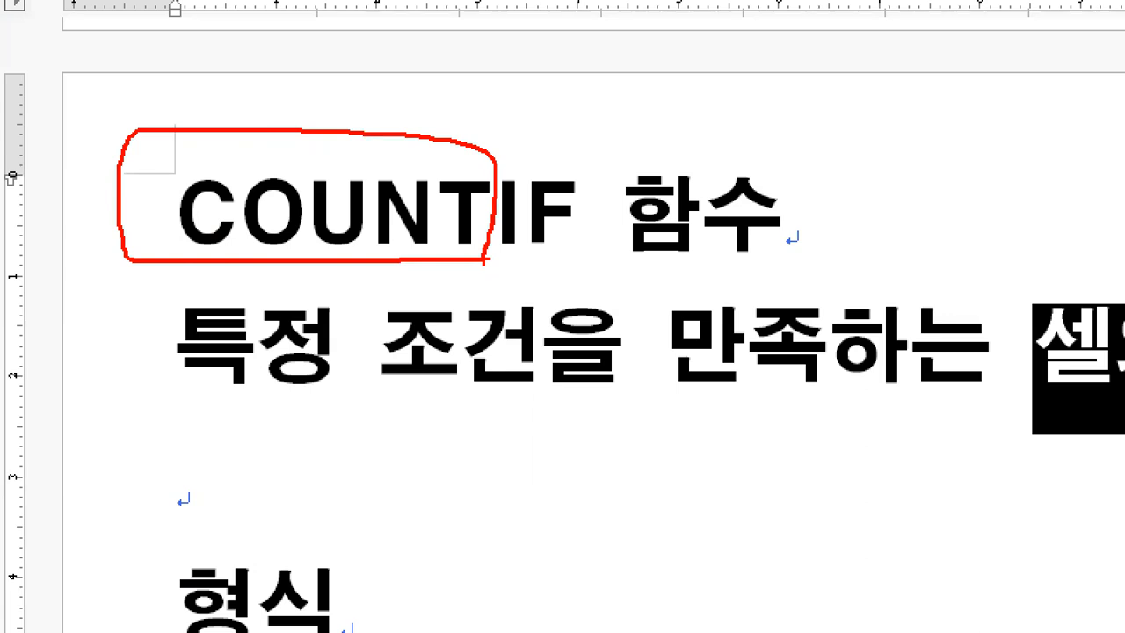
mouse_move(562, 260)
mouse_down()
mouse_move(550, 264)
mouse_move(489, 185)
mouse_move(615, 198)
mouse_move(580, 263)
mouse_up()
drag(128, 300, 578, 295)
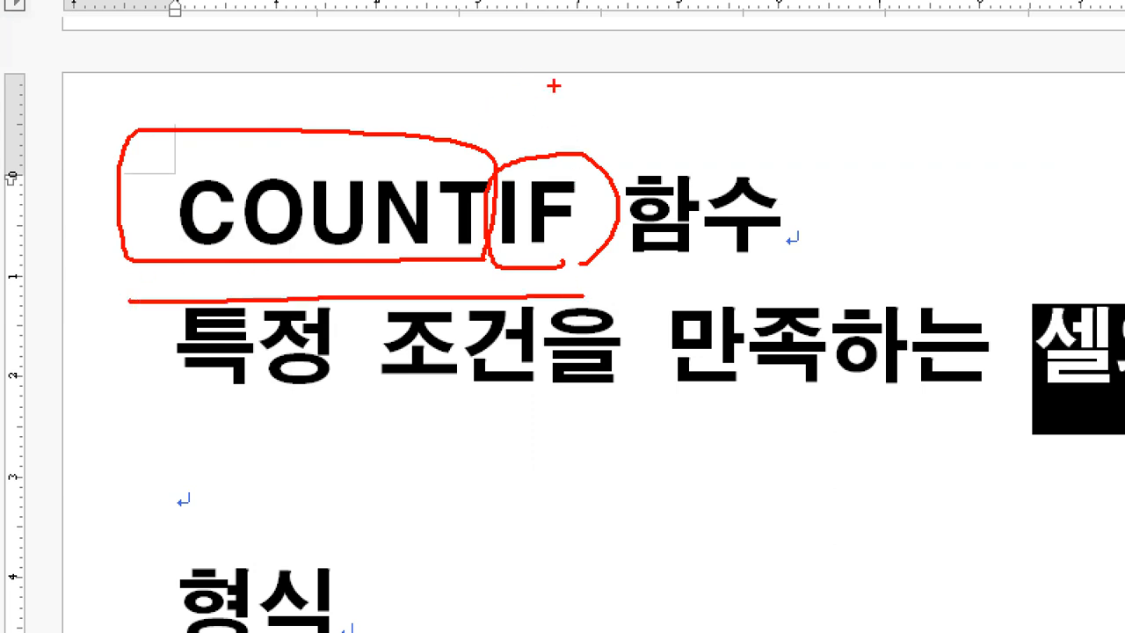
key(Escape)
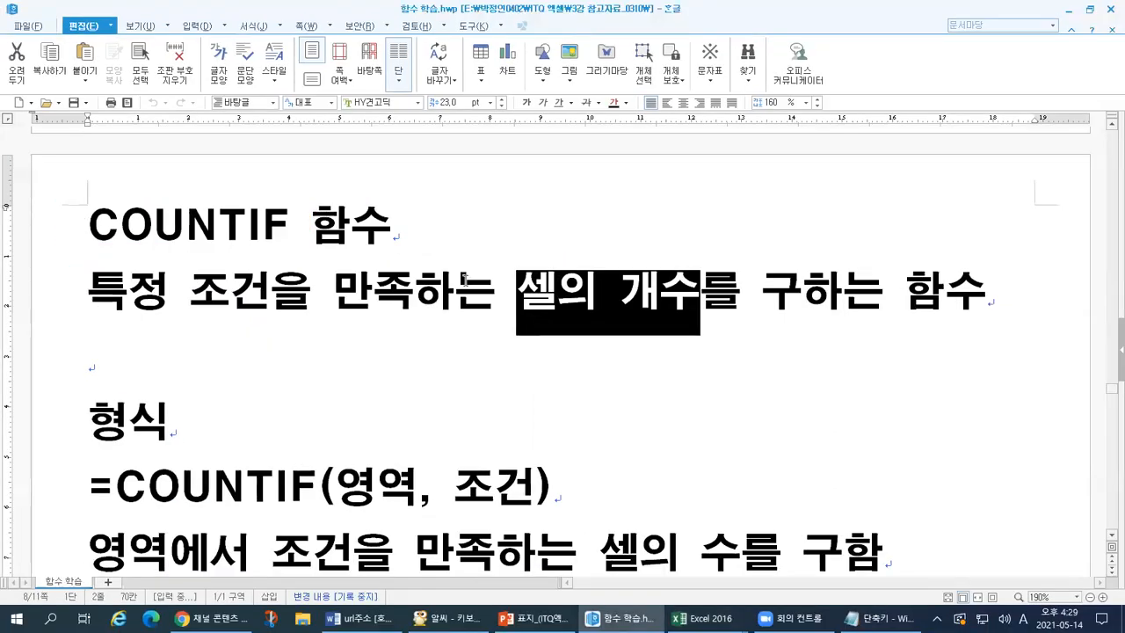
Step: Examine the COUNTIF syntax and usage example, highlighting 조건, A1:A5, "서울" and the whole example formula
scroll(490, 328, down, 1)
drag(114, 413, 534, 400)
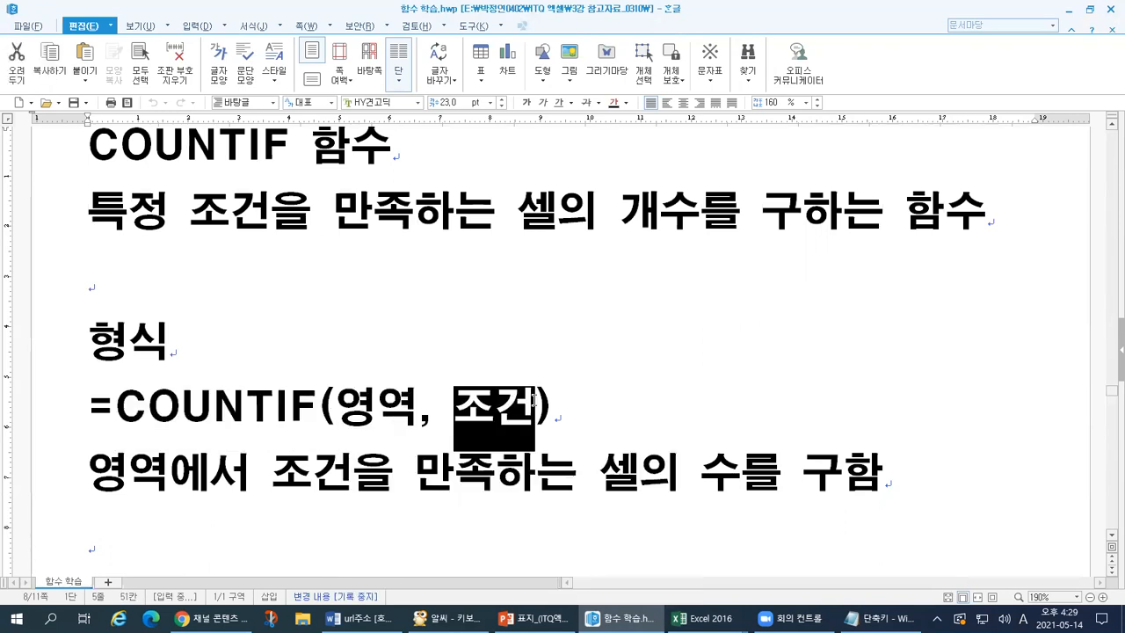
scroll(534, 400, down, 5)
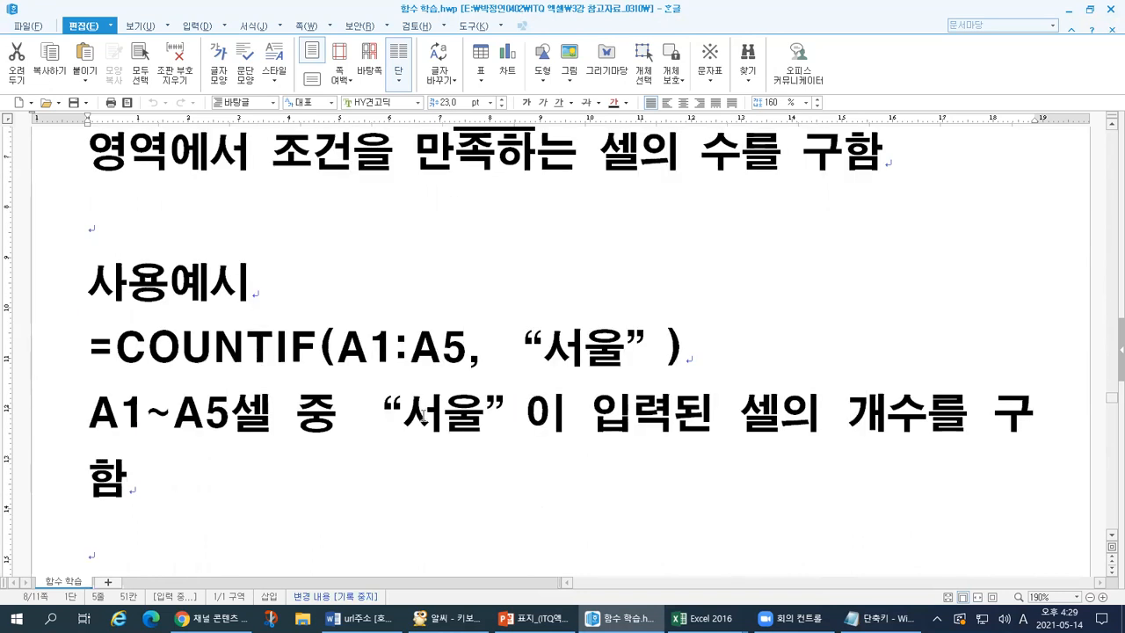
drag(336, 347, 456, 349)
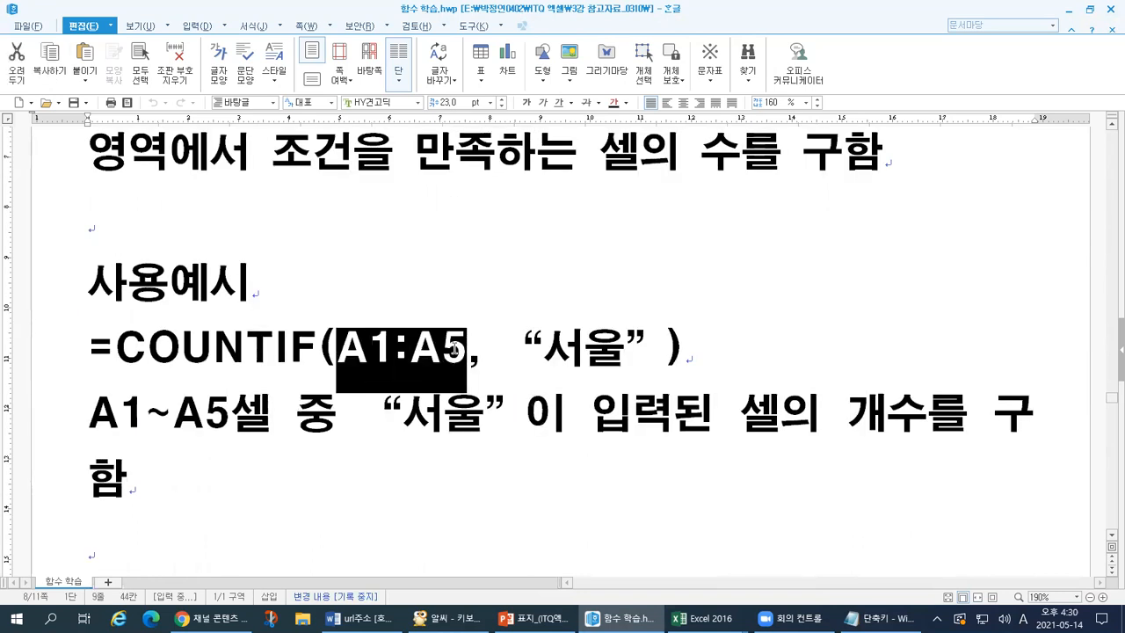
drag(503, 347, 654, 346)
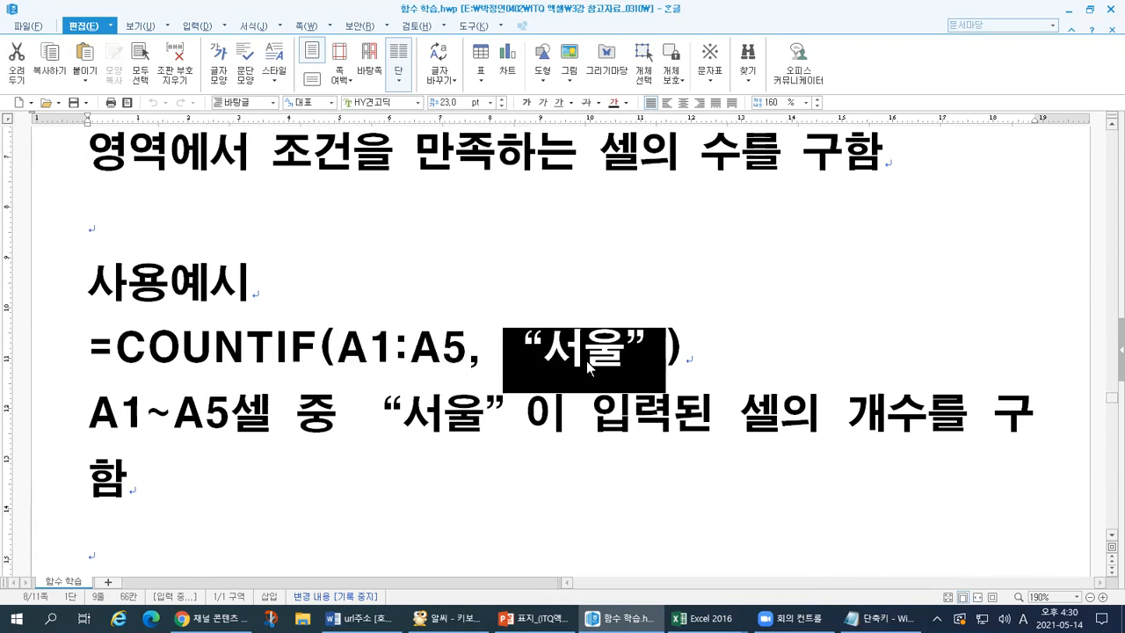
click(64, 361)
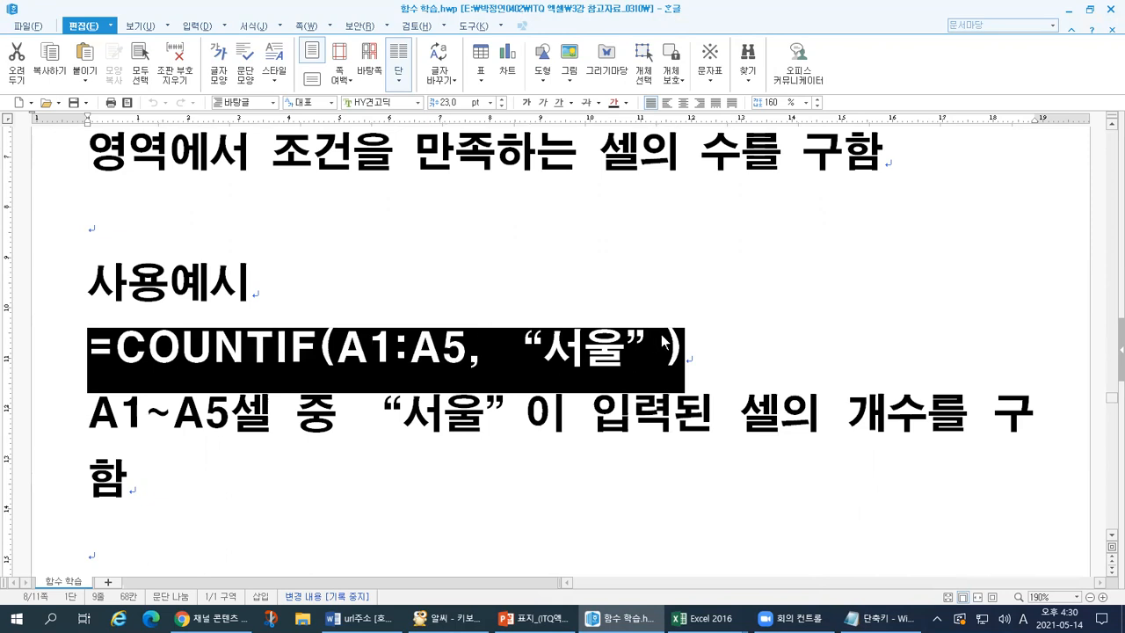
Step: Switch back to the Excel workbook and open the SUMIF formula in cell D16 for inspection
key(alt+Tab)
click(463, 310)
double_click(464, 310)
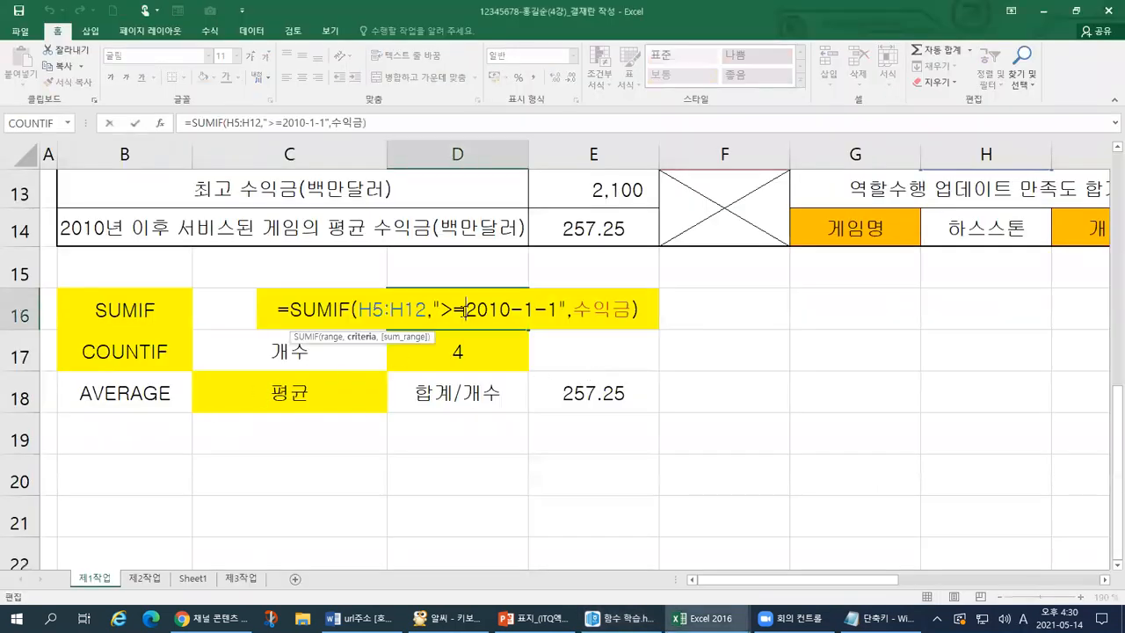
Step: Underline the SUMIF function name and the H5:H12 range in the D16 formula, and exit the annotation
key(ctrl+1)
click(304, 321)
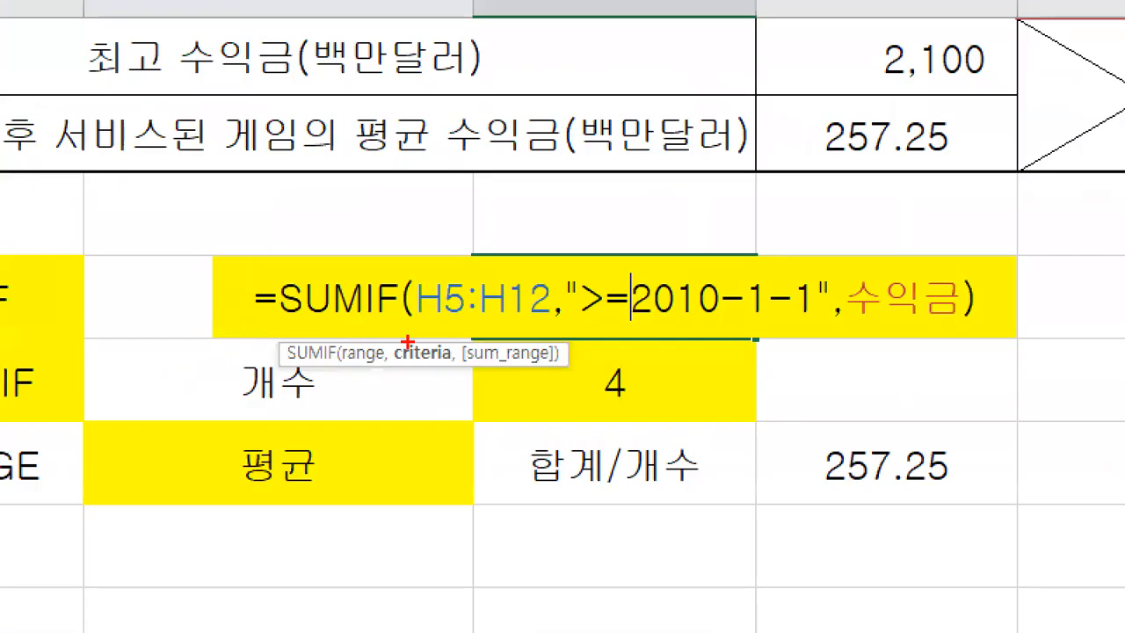
drag(247, 322, 402, 327)
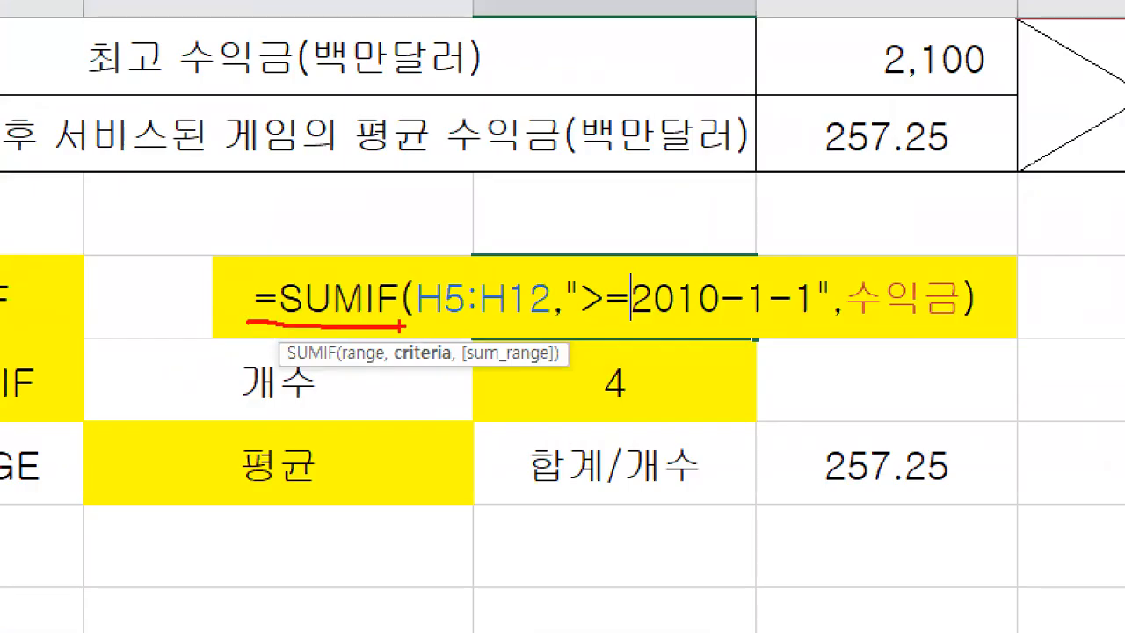
drag(429, 323, 563, 325)
key(Escape)
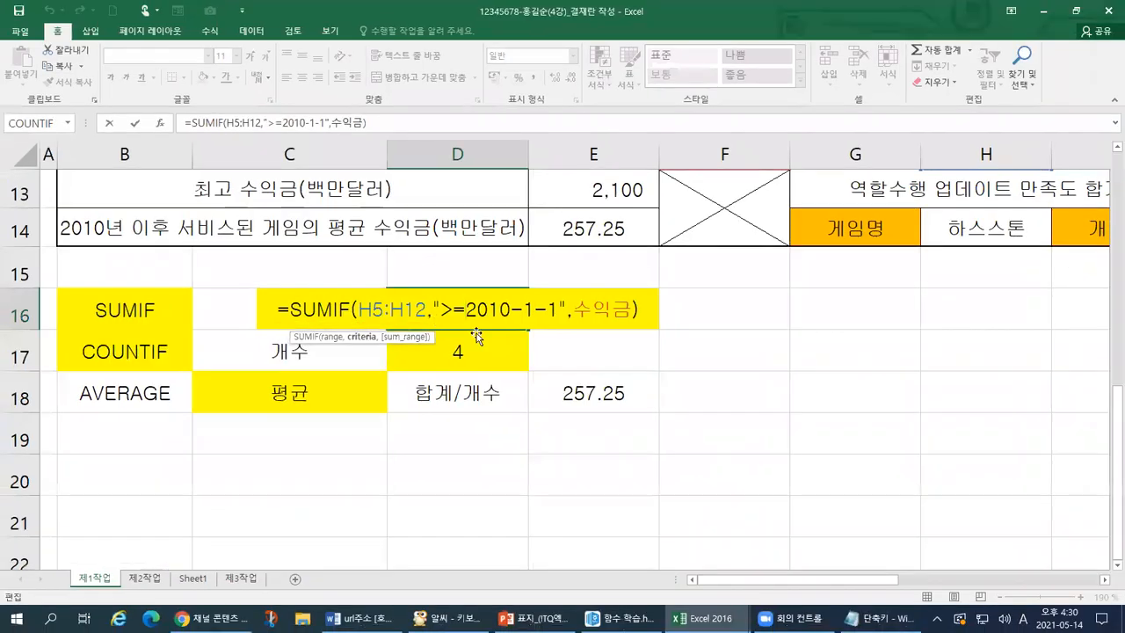
Step: Point out the service start dates in H4:H12 and circle the 서비스시작 header in the game table
scroll(675, 345, up, 4)
scroll(938, 378, down, 2)
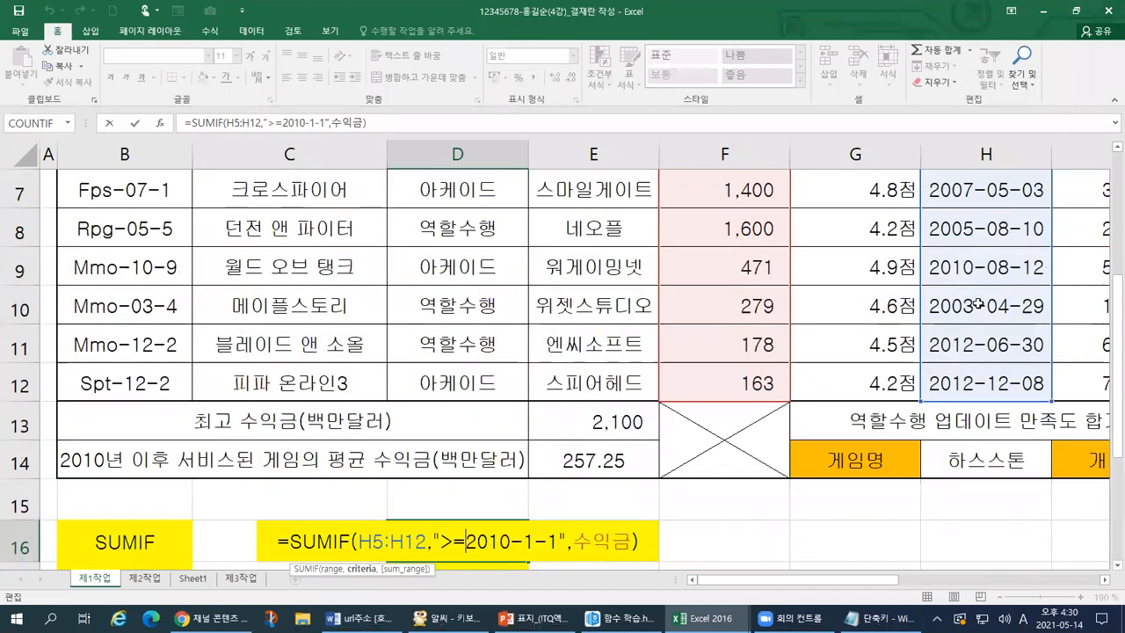
scroll(982, 259, up, 1)
drag(969, 203, 979, 521)
click(1040, 136)
mouse_move(704, 36)
mouse_down()
mouse_move(946, 38)
mouse_move(723, 1)
mouse_up()
key(Escape)
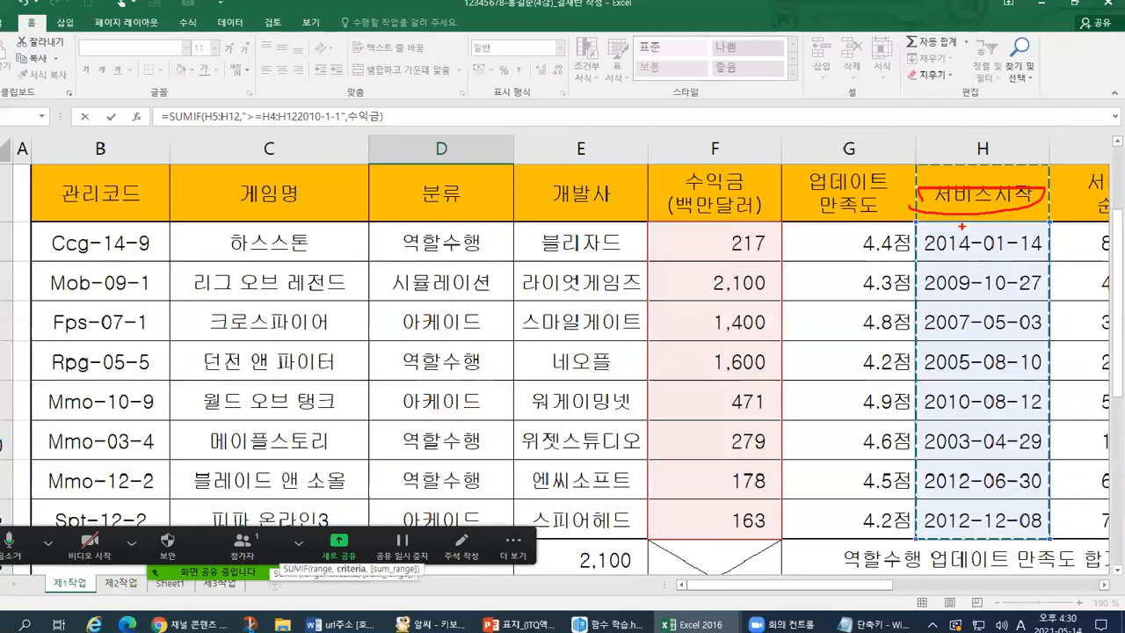
Step: Circle the column letter H in red, underline the 서비스시작 header, and exit the annotation
key(ctrl+1)
click(1012, 171)
mouse_move(889, 122)
mouse_down()
mouse_move(787, 35)
mouse_move(888, 110)
mouse_move(866, 127)
mouse_up()
drag(730, 186, 944, 189)
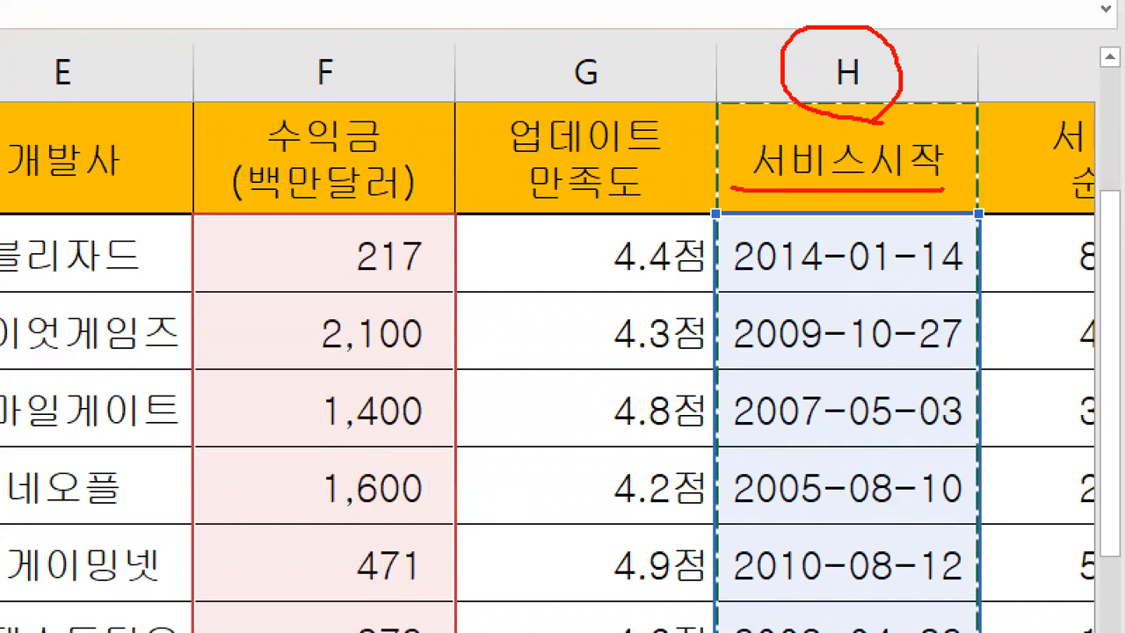
key(Escape)
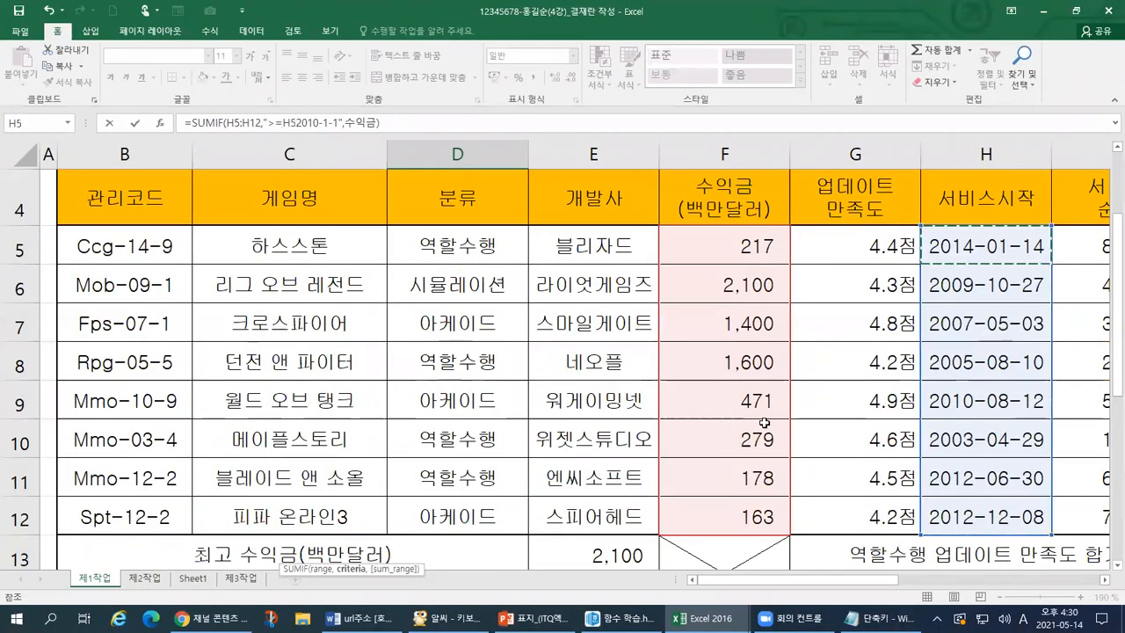
Step: Return to the D16 formula and remove the stray cell reference inserted in its ">=2010-1-1" criterion
scroll(581, 421, down, 4)
scroll(581, 421, up, 1)
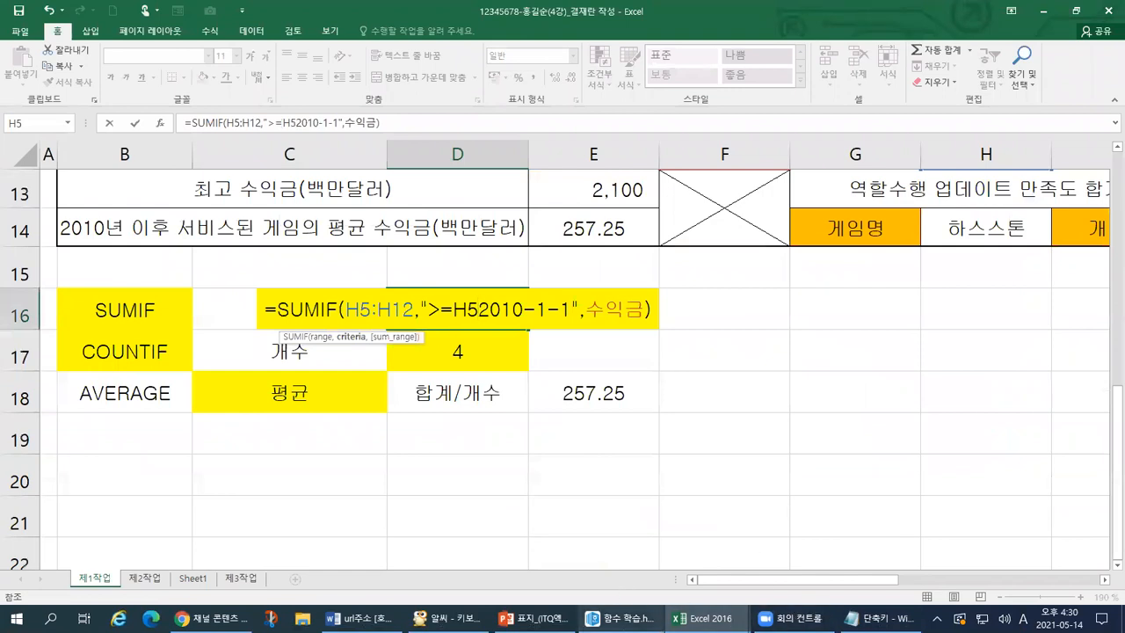
key(ctrl+shift+Down)
key(ctrl+z)
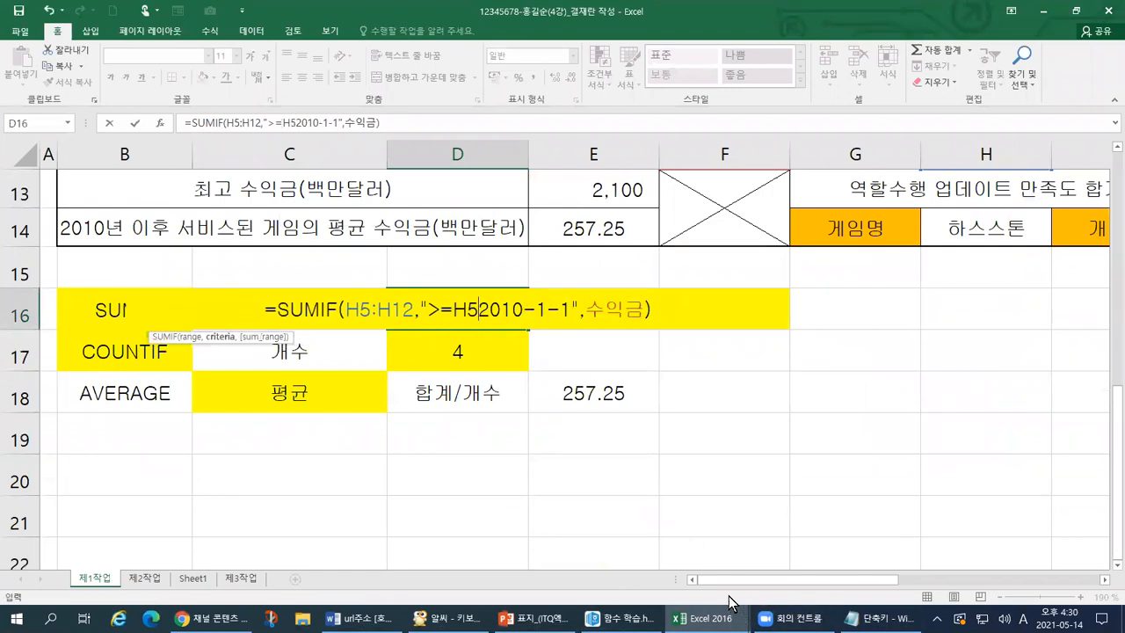
key(Up)
key(ctrl+shift+Down)
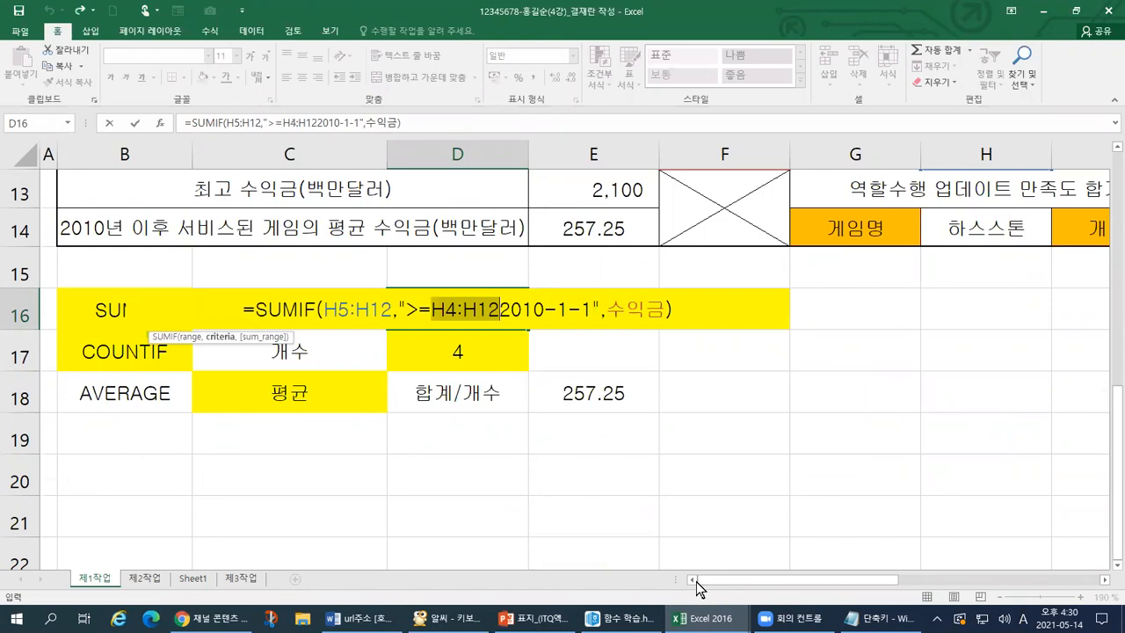
key(BackSpace)
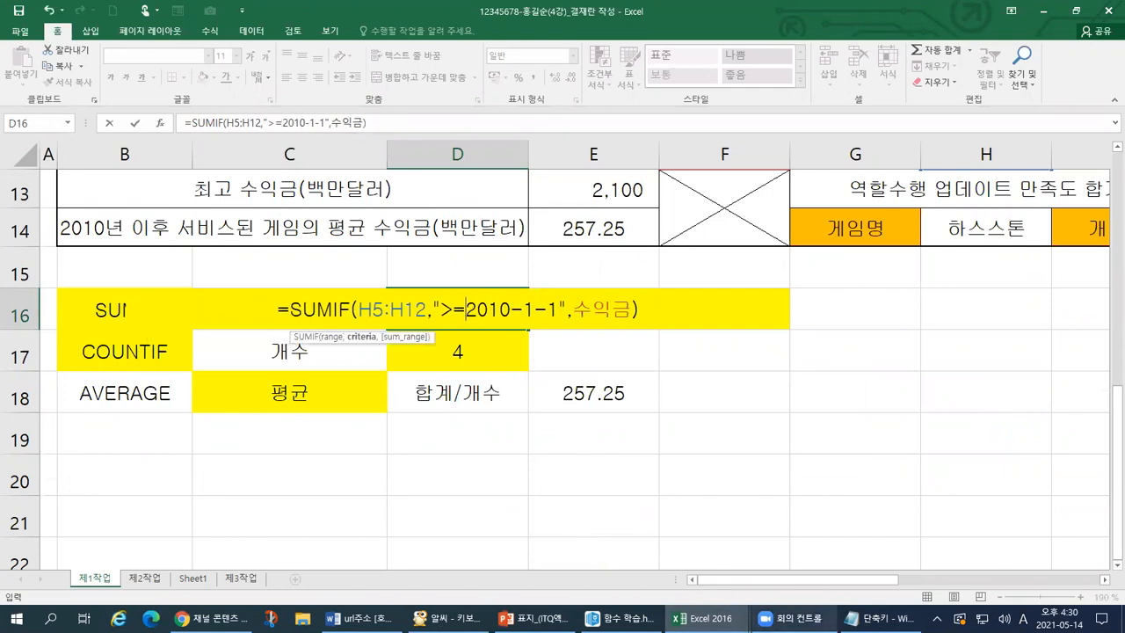
Step: Switch to the 엑셀3강 유형03_완성 workbook and mark 평균, SUMIF함수 and COUNTIF in condition (4)
mouse_move(703, 618)
click(707, 554)
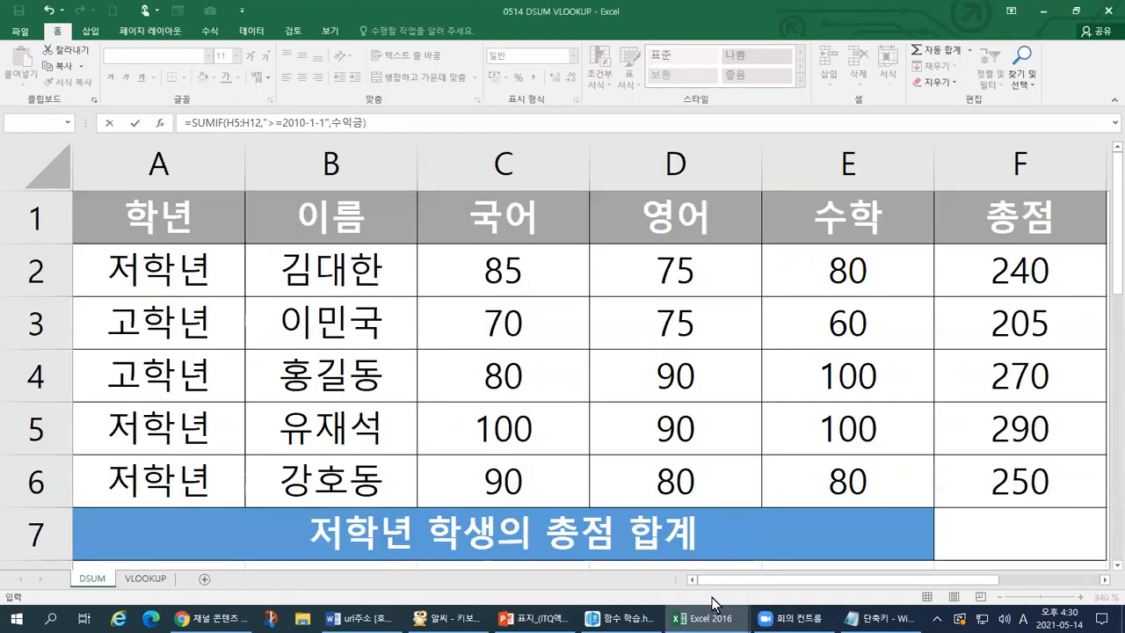
click(619, 580)
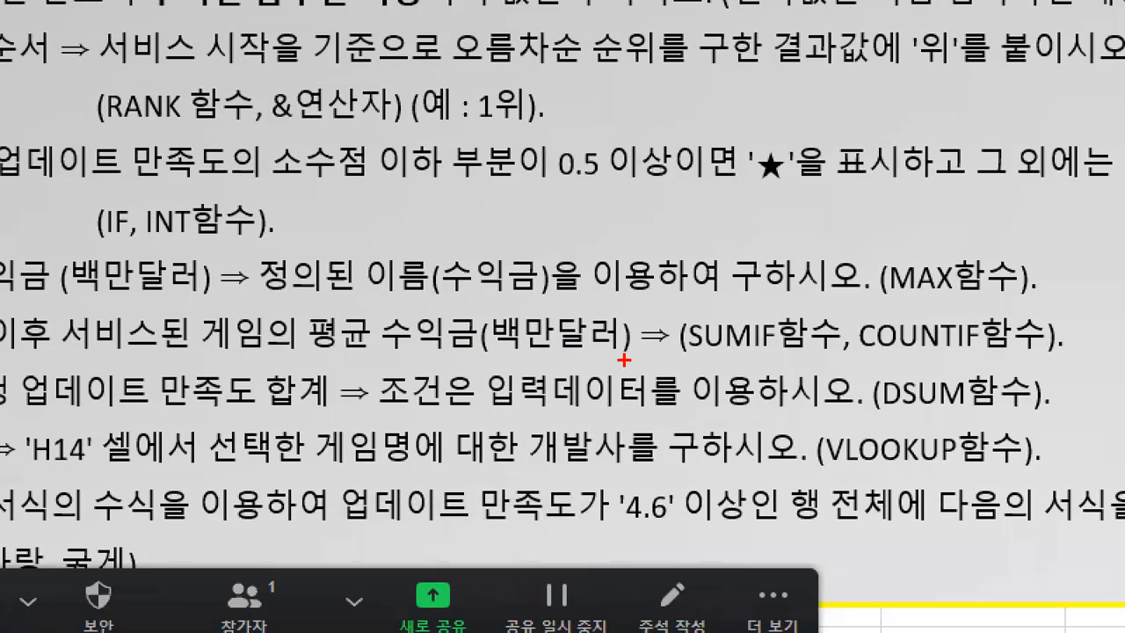
drag(473, 418, 600, 419)
drag(915, 360, 1070, 355)
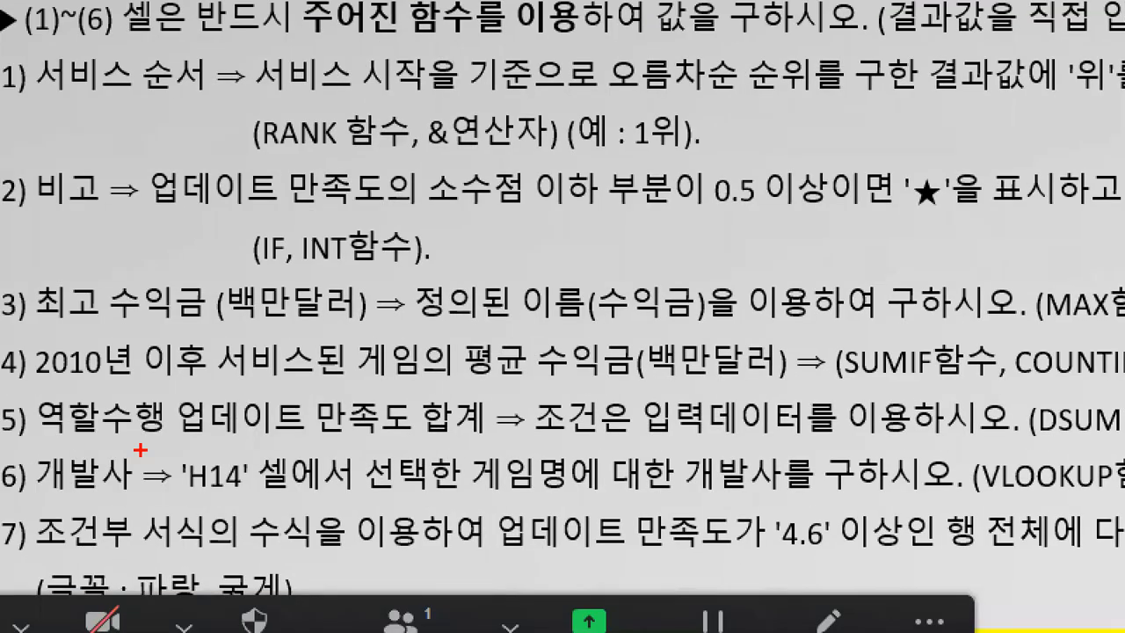
drag(463, 385, 557, 385)
mouse_move(867, 384)
mouse_down()
mouse_move(920, 381)
mouse_move(963, 319)
mouse_move(962, 393)
mouse_move(923, 393)
mouse_up()
mouse_move(1115, 387)
mouse_down()
mouse_move(1046, 333)
mouse_move(1121, 384)
mouse_up()
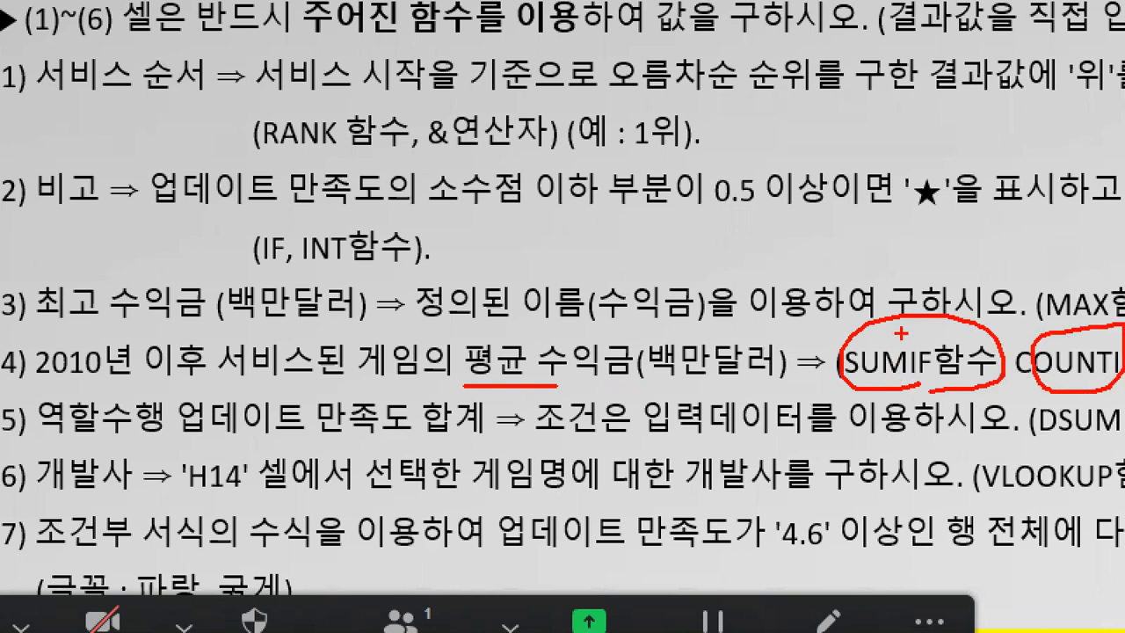
Step: Draw a division slash between SUMIF and COUNTIF, box 2010년 이후 in condition (4), and handwrite a note above it
drag(1038, 292, 983, 444)
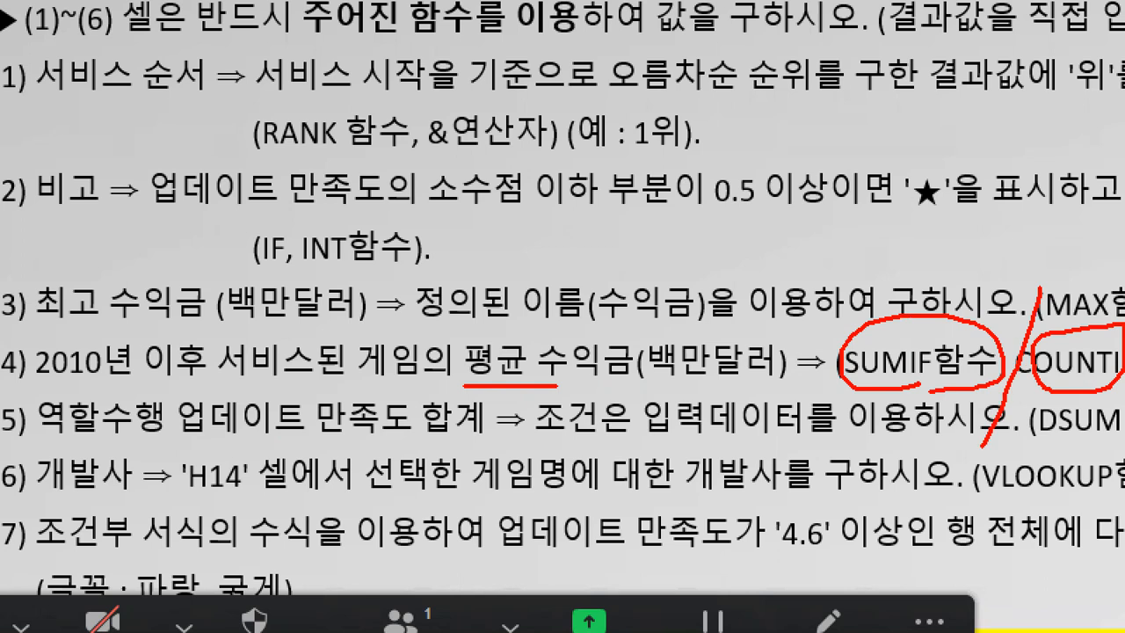
drag(1090, 332, 1108, 347)
mouse_move(35, 384)
mouse_down()
mouse_move(177, 384)
mouse_move(213, 345)
mouse_move(81, 322)
mouse_move(16, 366)
mouse_move(18, 393)
mouse_up()
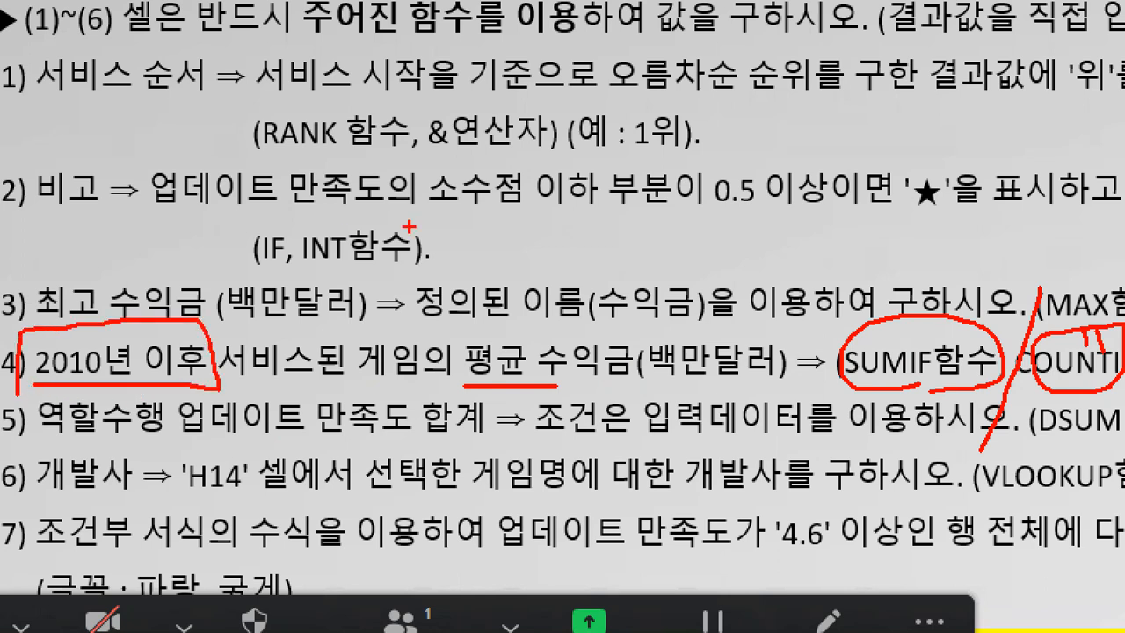
drag(473, 234, 538, 264)
mouse_move(538, 220)
mouse_down()
mouse_move(563, 231)
mouse_move(547, 220)
mouse_up()
drag(581, 207, 596, 266)
drag(626, 201, 627, 255)
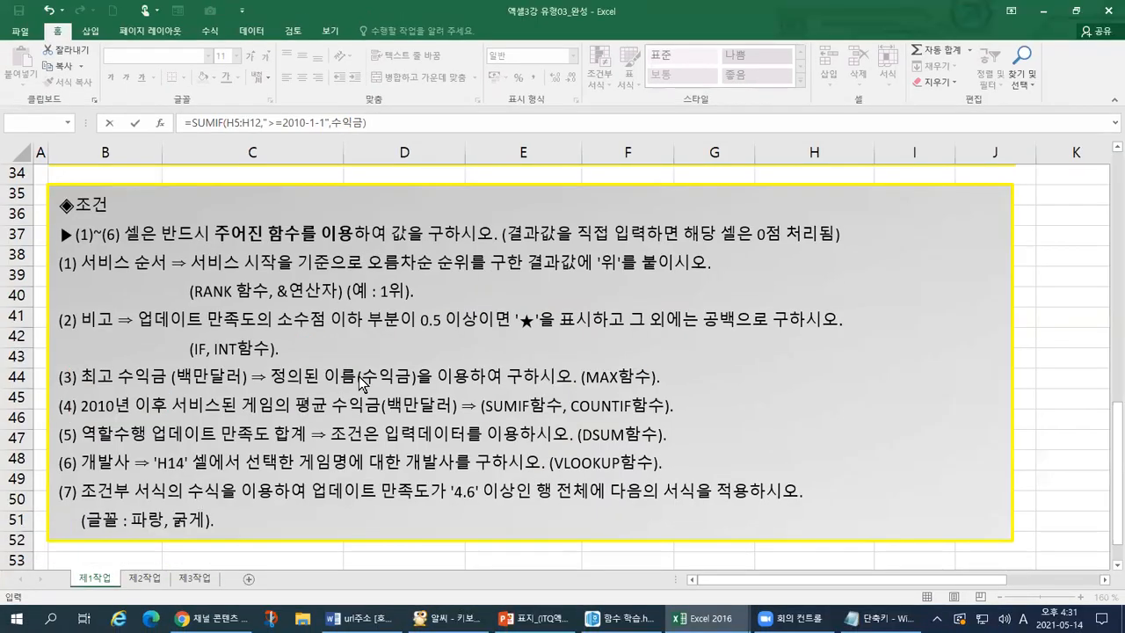
Step: Switch back to the 결재란 작성 workbook and mark >=, 2010-1-1 and 수익금 in the D16 SUMIF formula
key(alt+Tab)
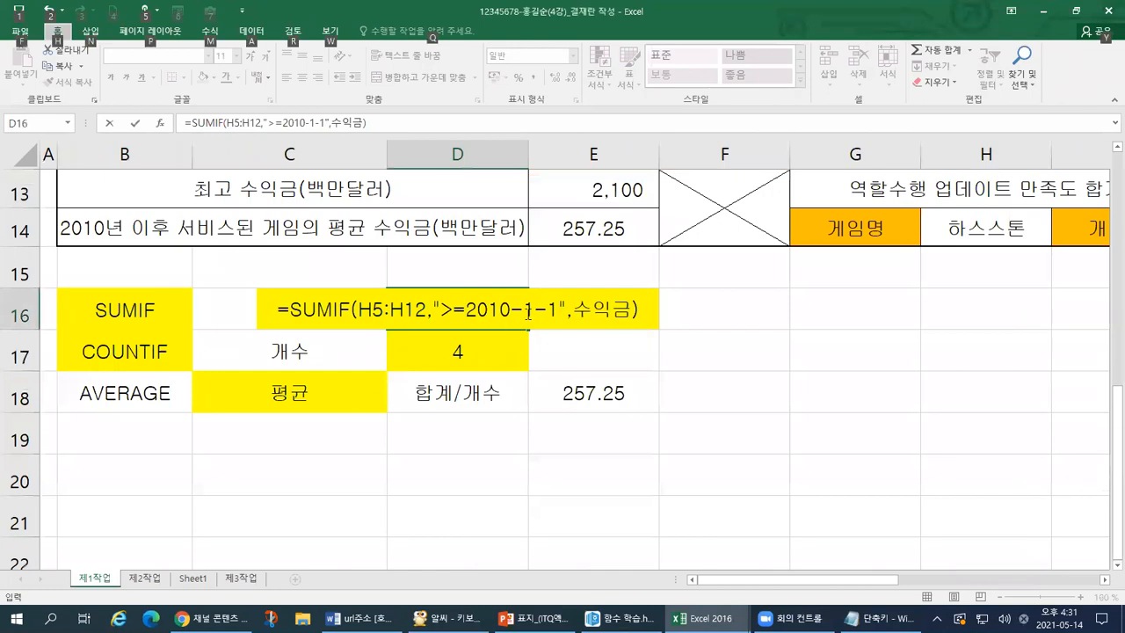
drag(463, 310, 559, 309)
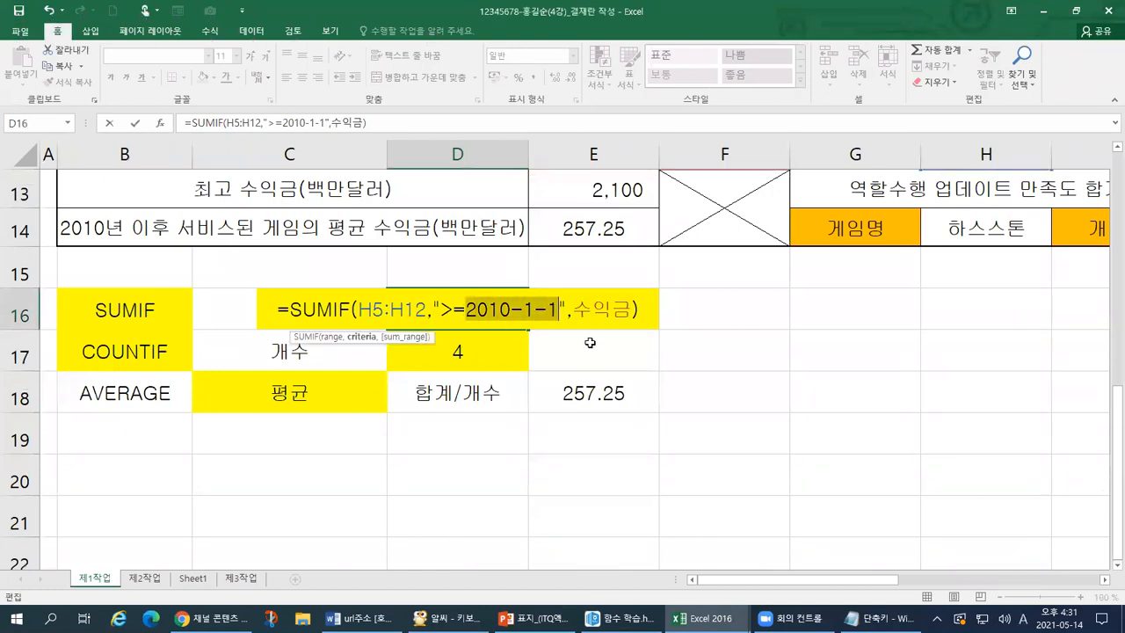
key(ctrl+1)
click(437, 310)
drag(463, 340, 647, 340)
mouse_move(437, 280)
mouse_down()
mouse_move(450, 289)
mouse_move(440, 335)
mouse_up()
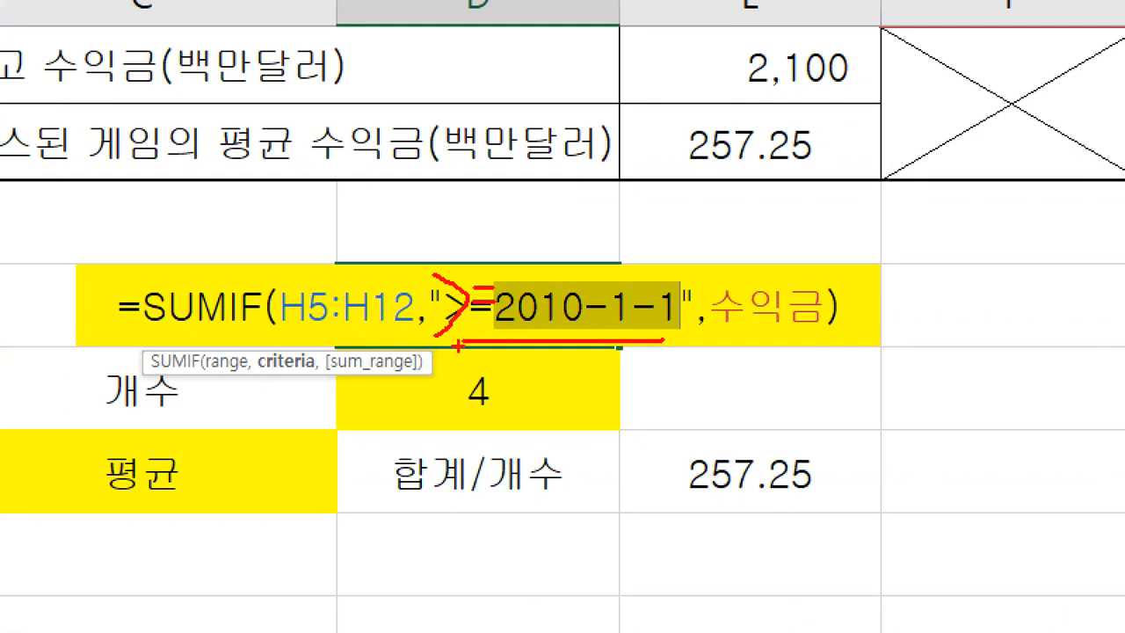
mouse_move(681, 321)
mouse_down()
mouse_move(655, 328)
mouse_move(688, 283)
mouse_move(678, 331)
mouse_up()
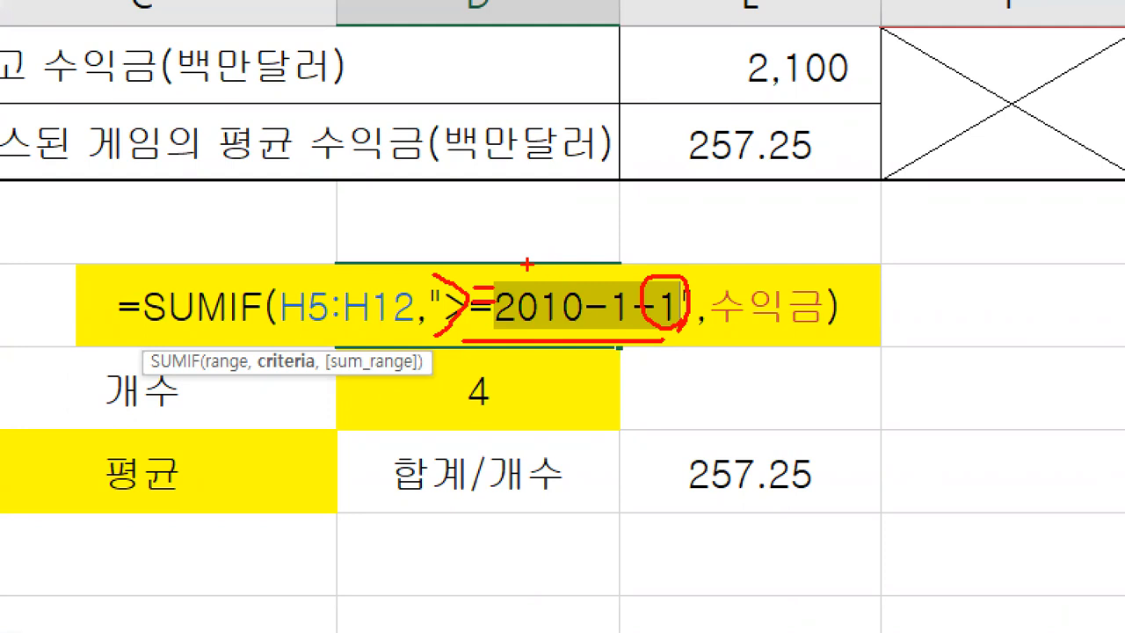
drag(716, 321, 824, 320)
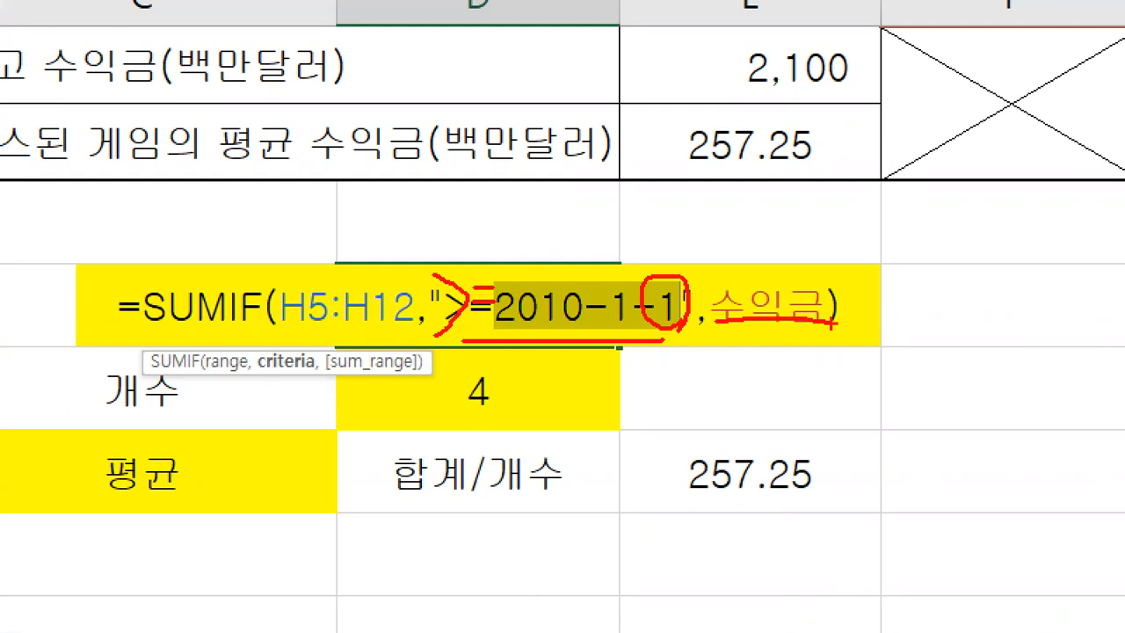
mouse_move(723, 334)
mouse_down()
mouse_move(717, 309)
mouse_move(747, 273)
mouse_move(822, 279)
mouse_move(826, 320)
mouse_move(739, 332)
mouse_up()
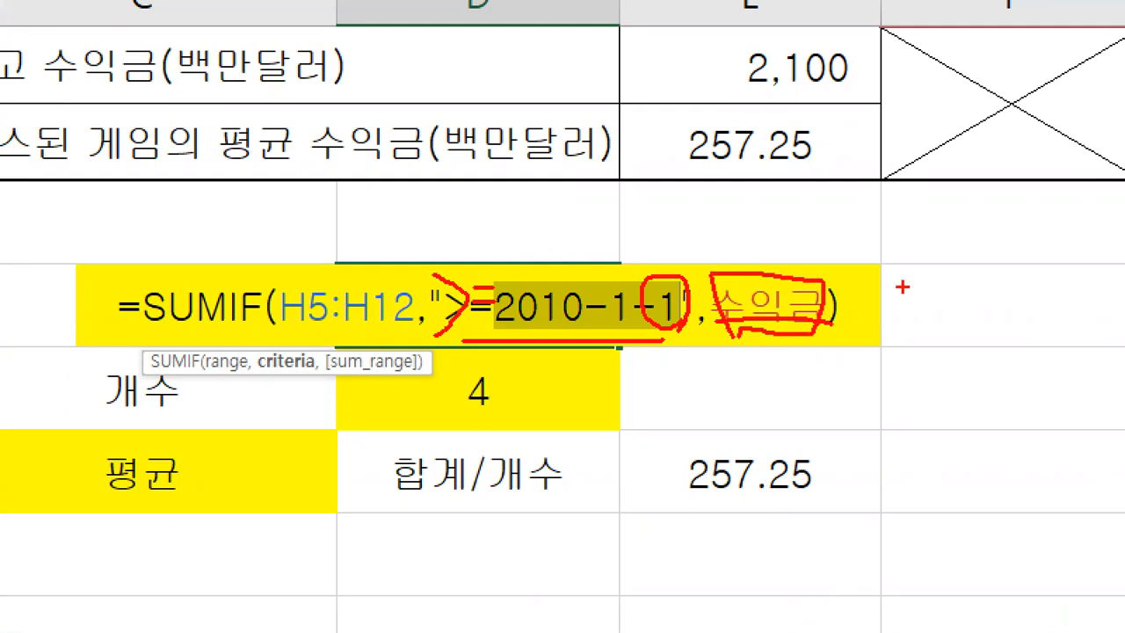
Step: Exit the annotation, bring the game table into view, and mark the 수익금 figures in column F
key(Escape)
scroll(933, 327, up, 1)
scroll(932, 328, up, 3)
scroll(966, 362, down, 2)
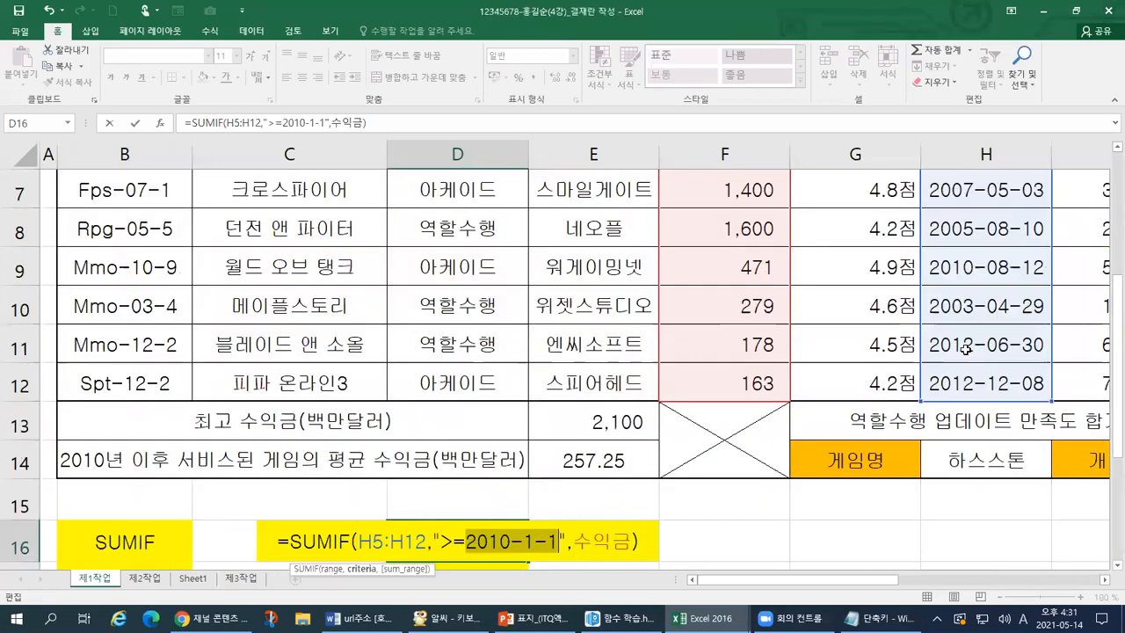
scroll(967, 351, up, 1)
key(ctrl+1)
click(789, 301)
mouse_move(529, 170)
mouse_down()
mouse_move(573, 242)
mouse_move(719, 632)
mouse_up()
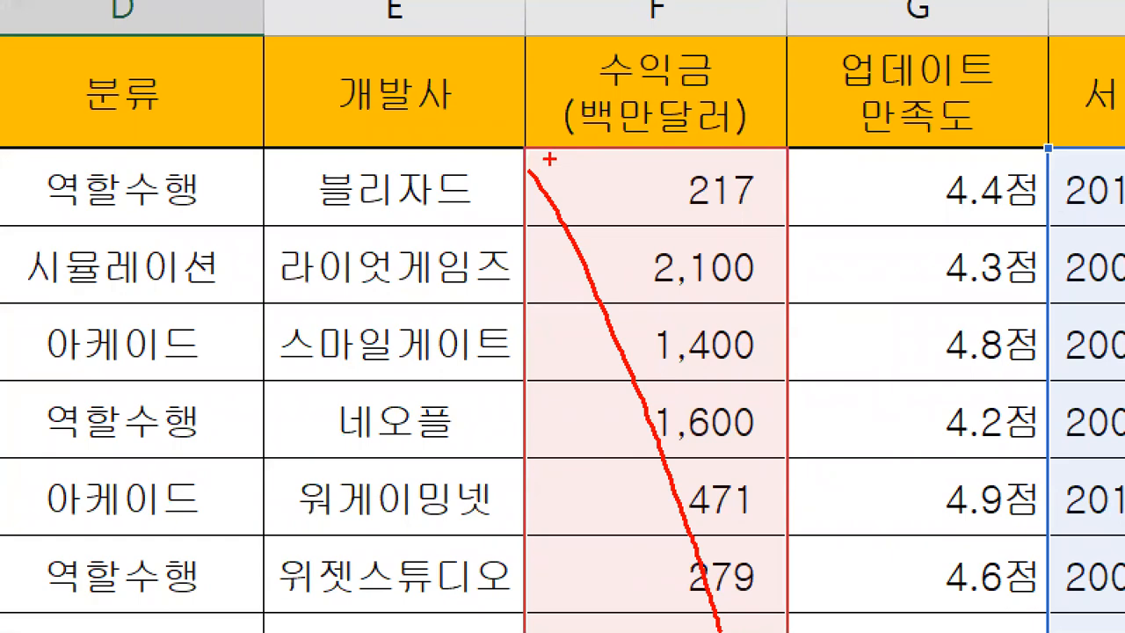
key(Escape)
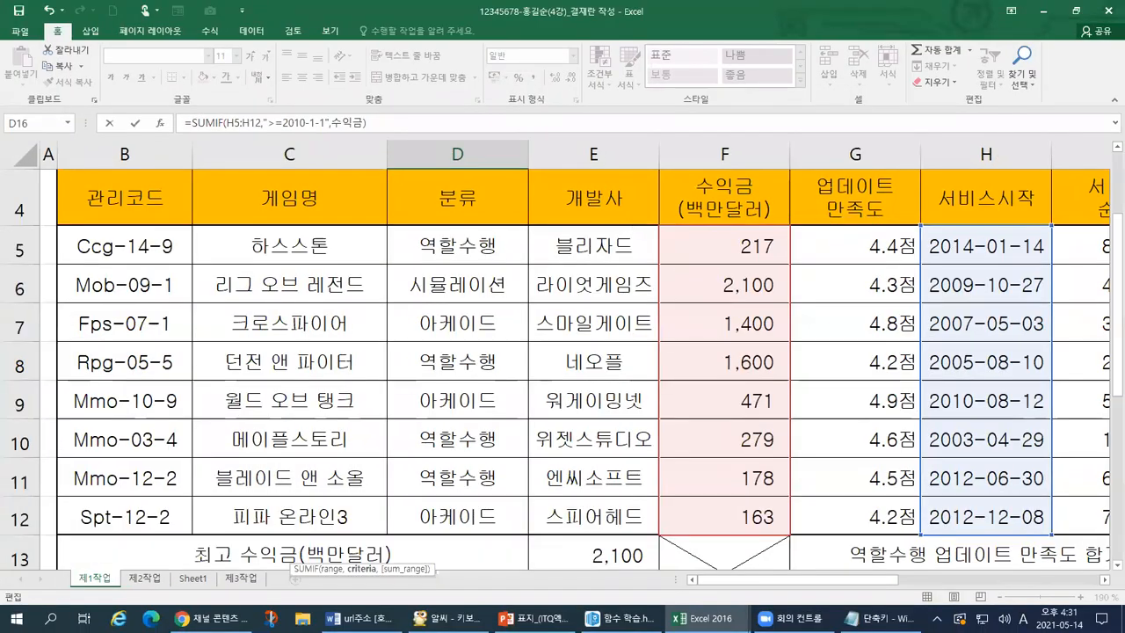
Step: Circle the cell name box and annotate it to explain where the 수익금 range name is defined
key(ctrl+1)
click(1, 134)
mouse_move(1, 134)
mouse_down()
mouse_move(50, 128)
mouse_move(54, 78)
mouse_move(74, 132)
mouse_up()
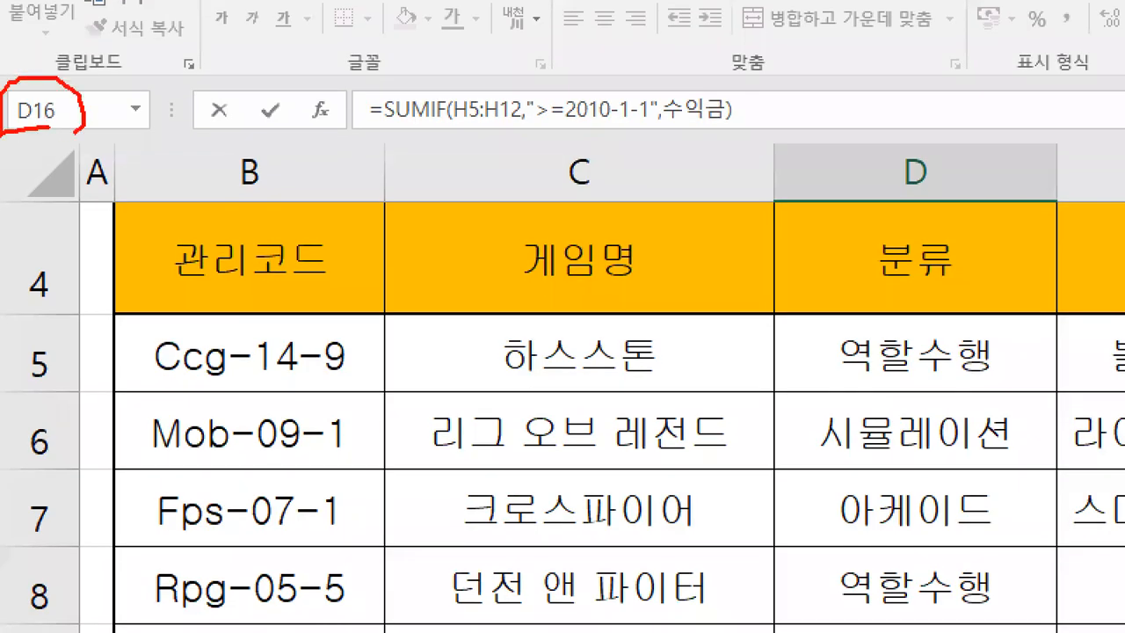
mouse_move(34, 92)
mouse_down()
mouse_move(29, 107)
mouse_move(70, 110)
mouse_up()
mouse_move(15, 111)
mouse_down()
mouse_move(95, 113)
mouse_move(53, 144)
mouse_up()
mouse_move(70, 102)
mouse_down()
mouse_move(85, 92)
mouse_move(104, 122)
mouse_up()
mouse_move(92, 126)
mouse_down()
mouse_move(115, 125)
mouse_move(115, 138)
mouse_up()
key(Escape)
key(ctrl+1)
Step: Return to the D16 formula and underline its 수익금 and H5:H12 arguments in red
scroll(595, 475, down, 4)
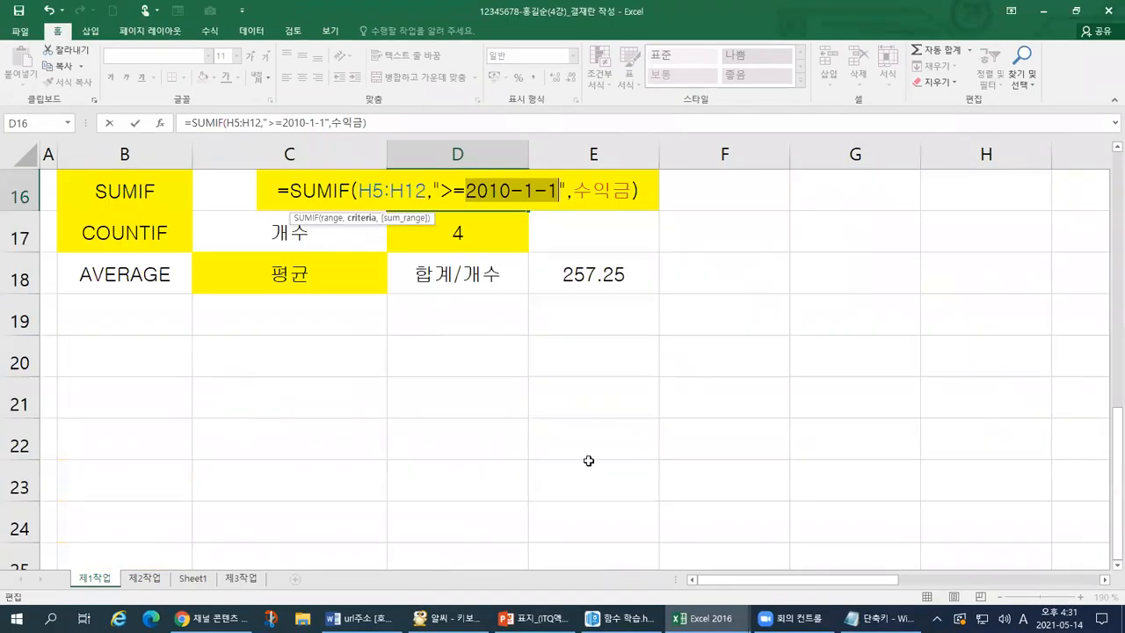
scroll(567, 418, up, 1)
key(ctrl+1)
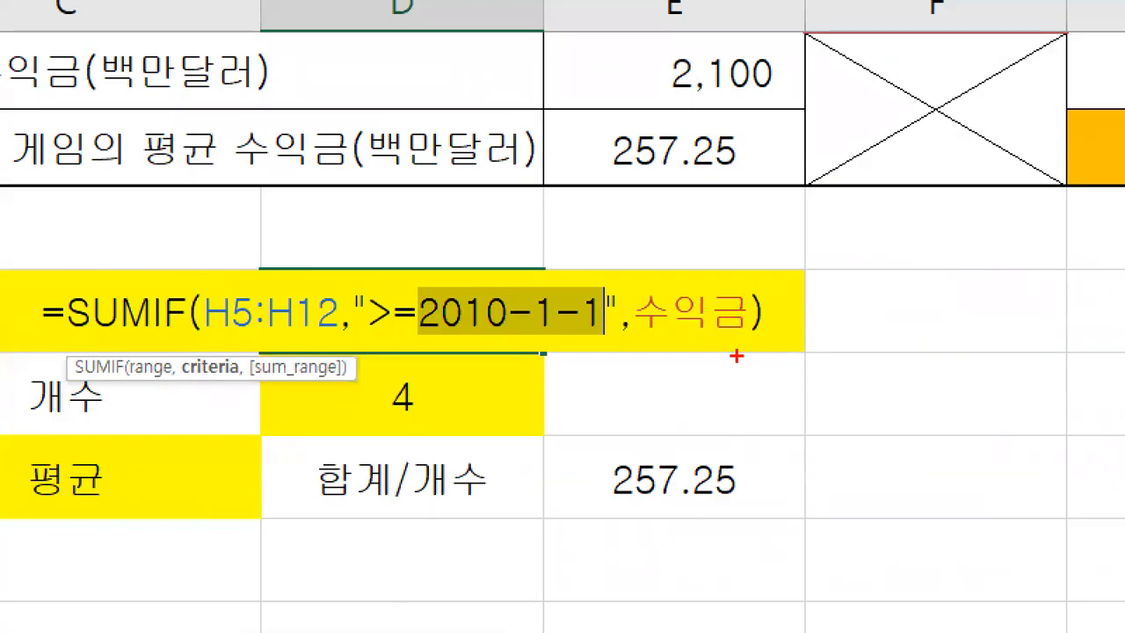
drag(627, 338, 746, 332)
drag(197, 321, 324, 330)
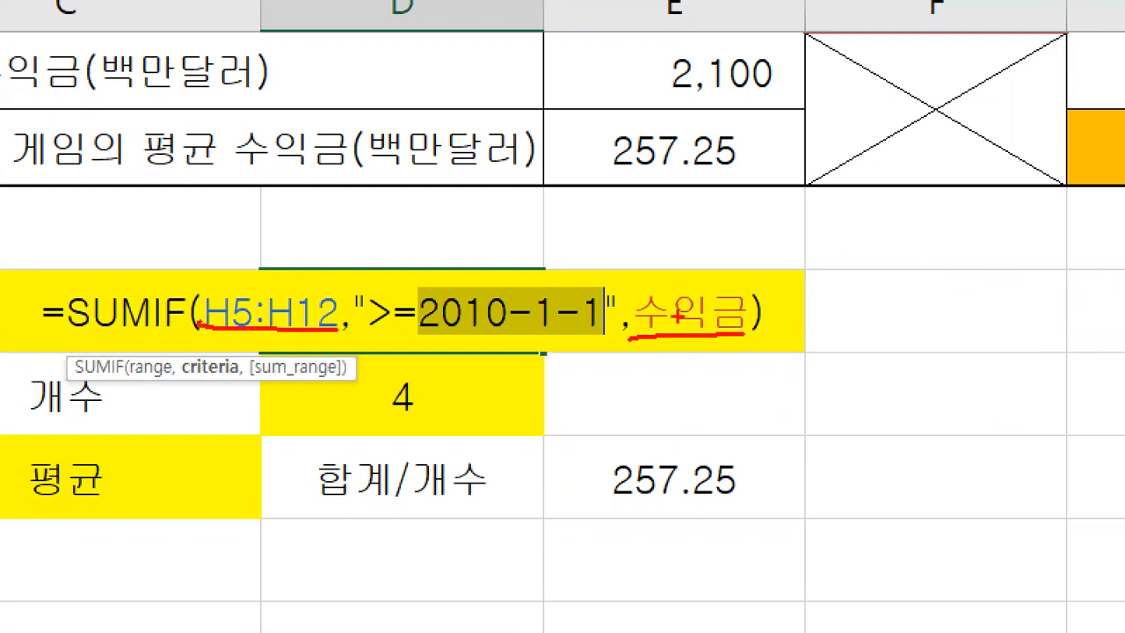
drag(668, 283, 690, 274)
key(Escape)
Step: Point out the 수익금 values in F5:F12 by selecting them, and leave the D16 formula edit
scroll(707, 258, up, 3)
drag(708, 257, 748, 522)
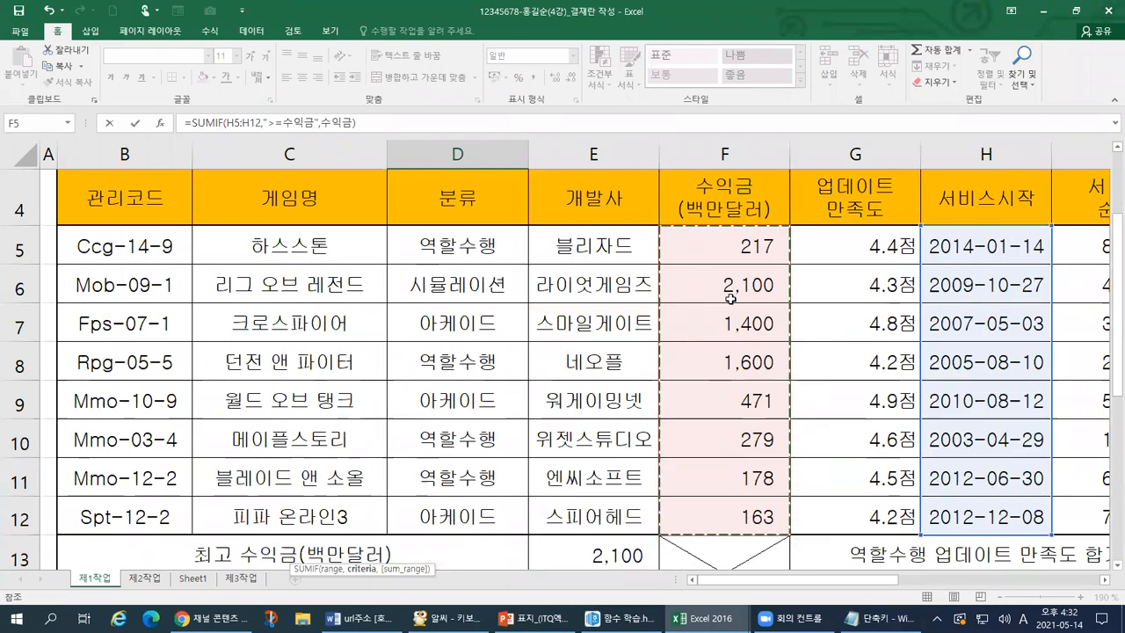
key(Return)
scroll(548, 462, down, 1)
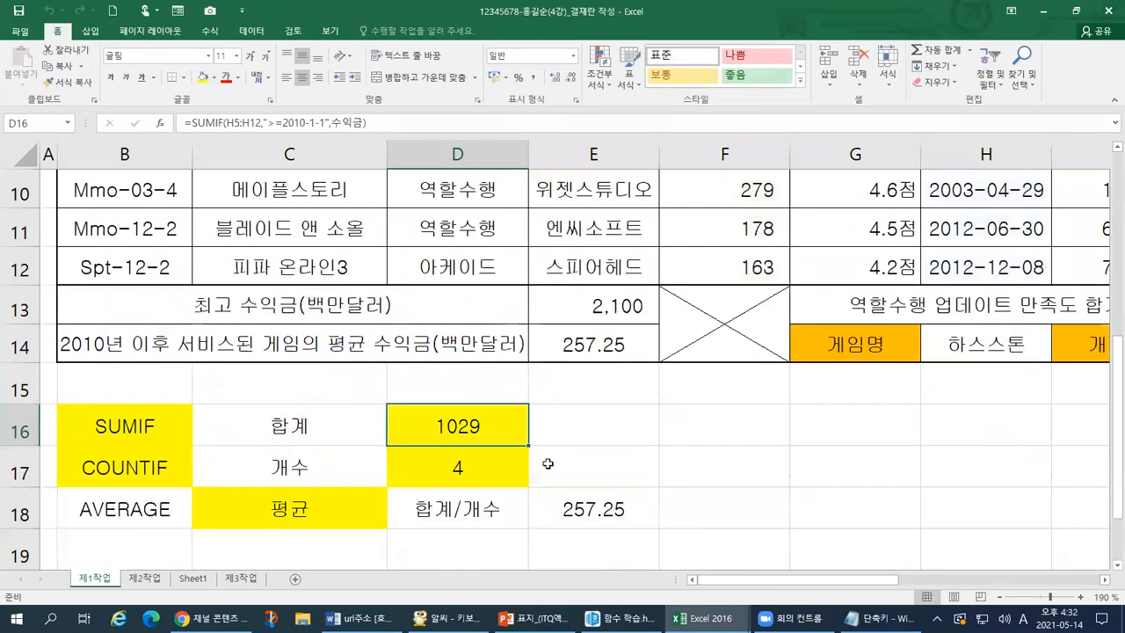
Step: Reopen the D16 SUMIF formula to inspect its 수익금 argument, close it, and open the COUNTIF formula in D17
double_click(485, 426)
drag(573, 434, 625, 435)
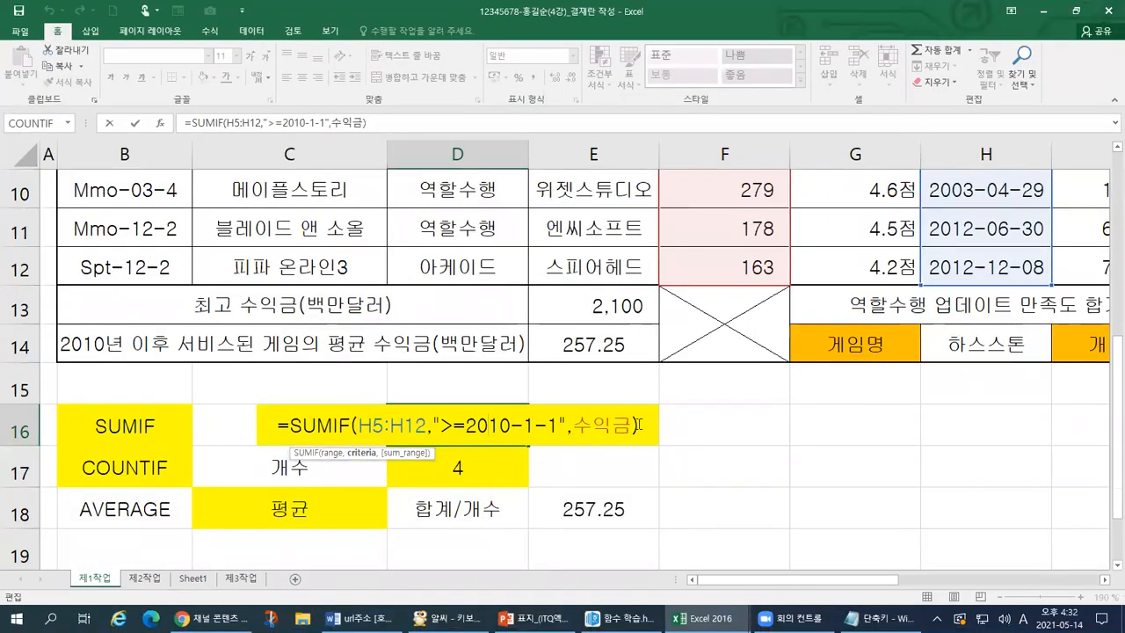
key(Return)
double_click(481, 461)
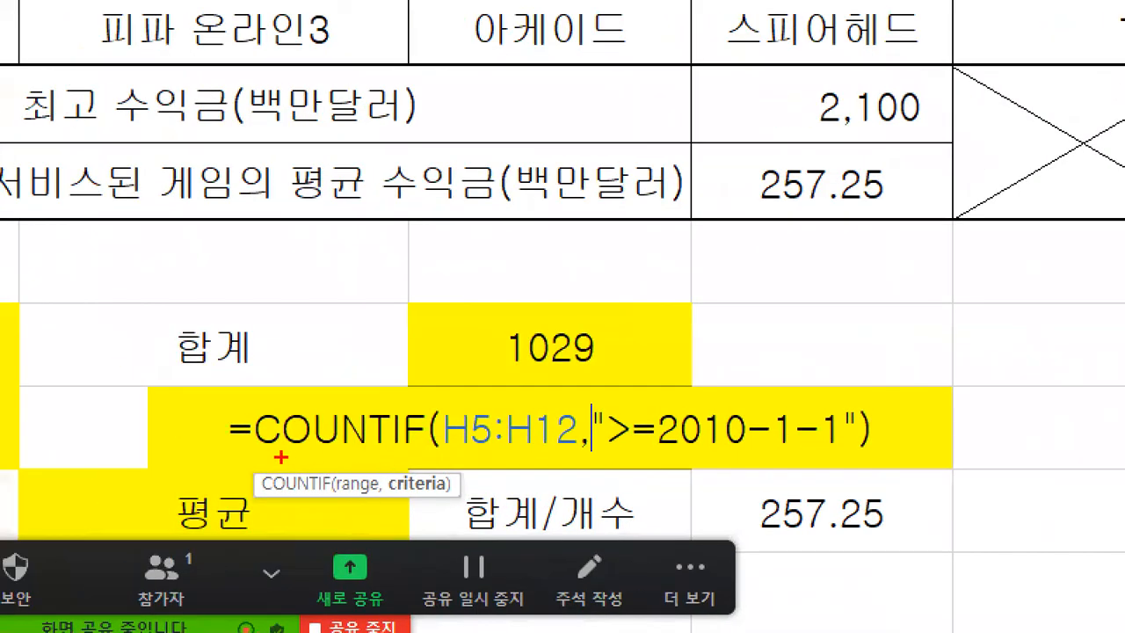
Step: Underline the H5:H12 range and ">=2010-1-1" criterion in the D17 formula, circle COUNTIF, and leave the formula edit
drag(439, 449, 851, 440)
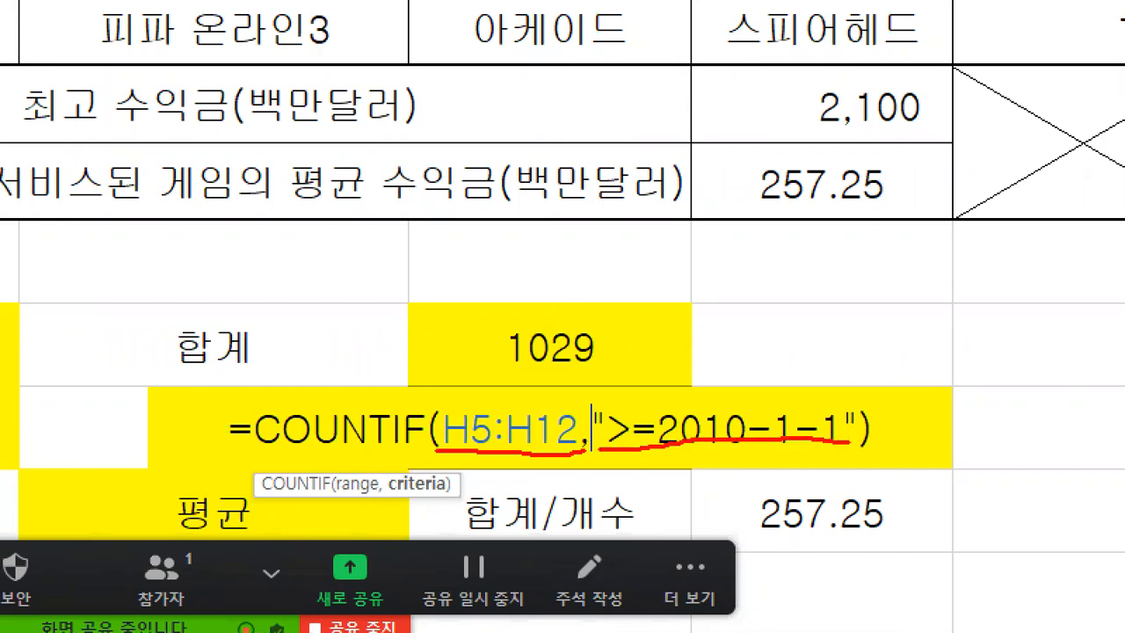
mouse_move(243, 454)
mouse_down()
mouse_move(385, 458)
mouse_move(397, 410)
mouse_move(422, 440)
mouse_up()
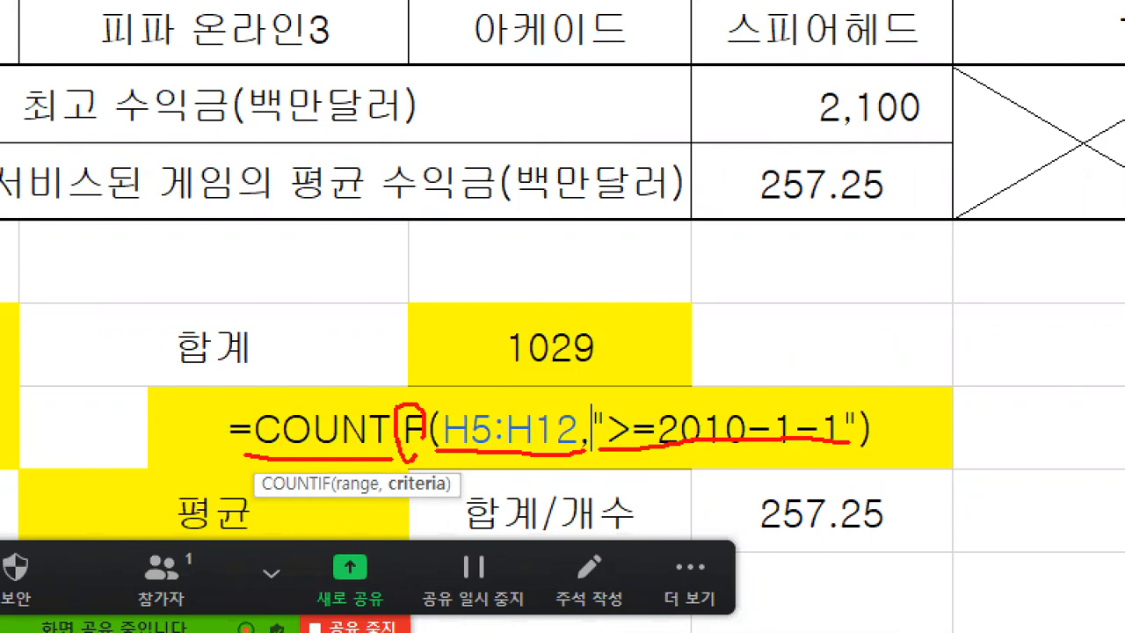
mouse_move(302, 460)
mouse_down()
mouse_move(255, 404)
mouse_move(427, 408)
mouse_move(299, 462)
mouse_up()
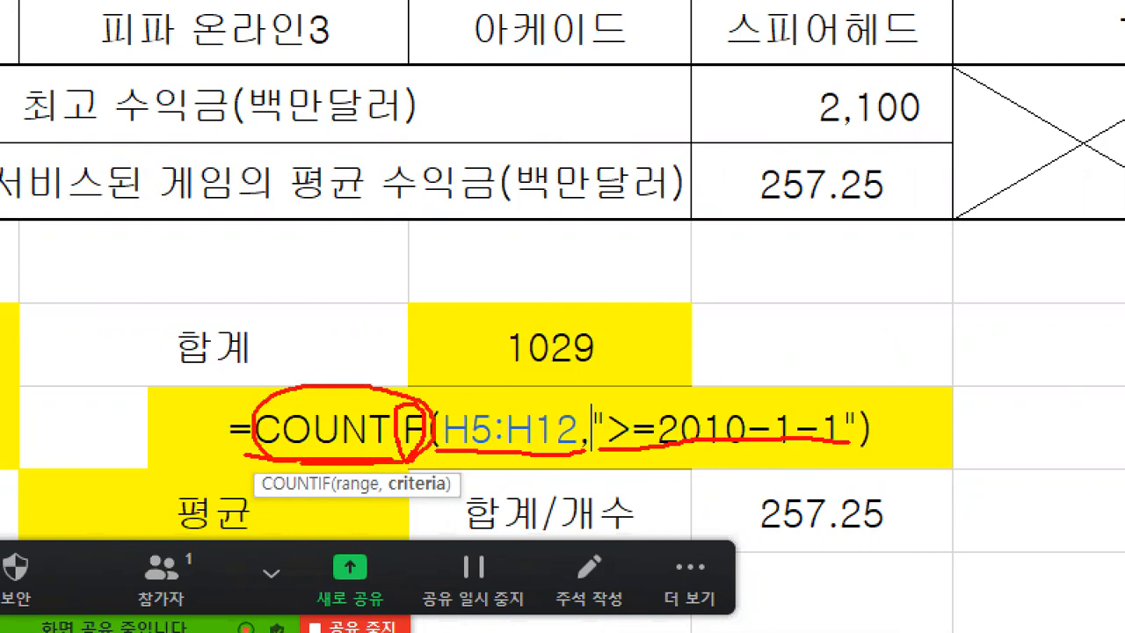
key(Escape)
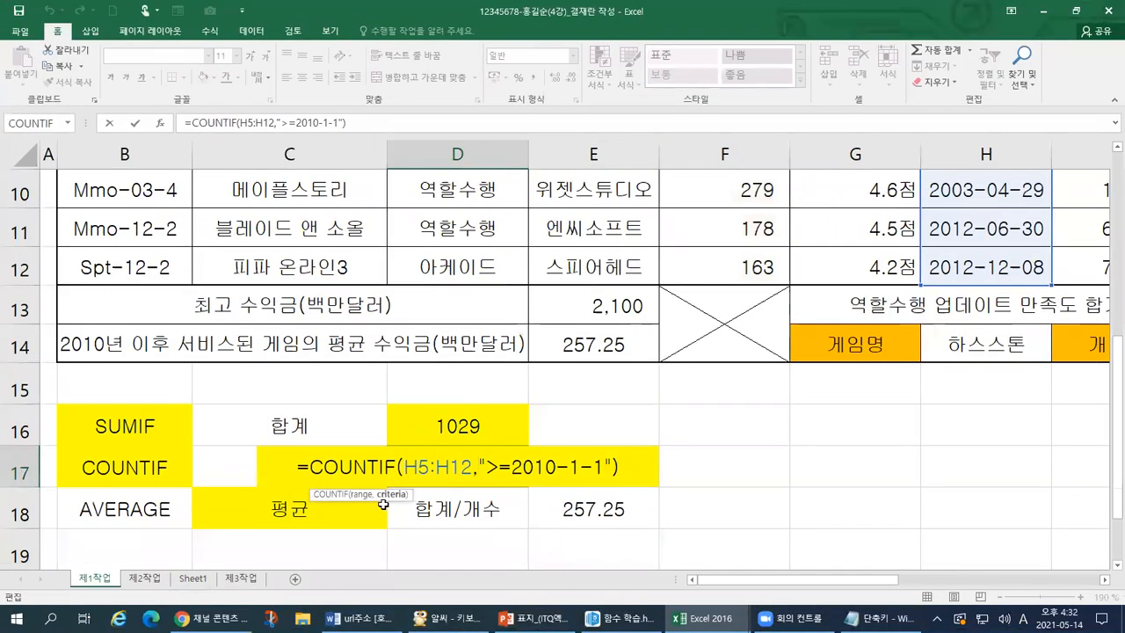
key(Escape)
Step: Point out the sum and count in D16:D17, and the 평균 and 합계/개수 labels in C18 and D18
drag(399, 431, 407, 457)
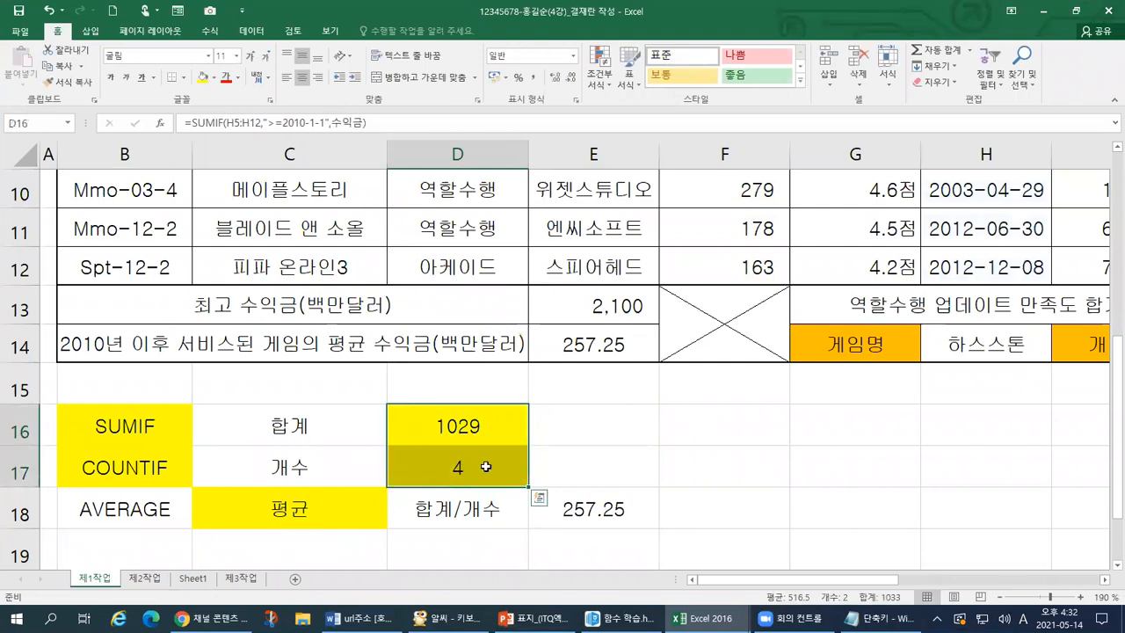
double_click(483, 509)
drag(499, 507, 425, 508)
key(Escape)
scroll(504, 470, down, 2)
scroll(475, 385, up, 1)
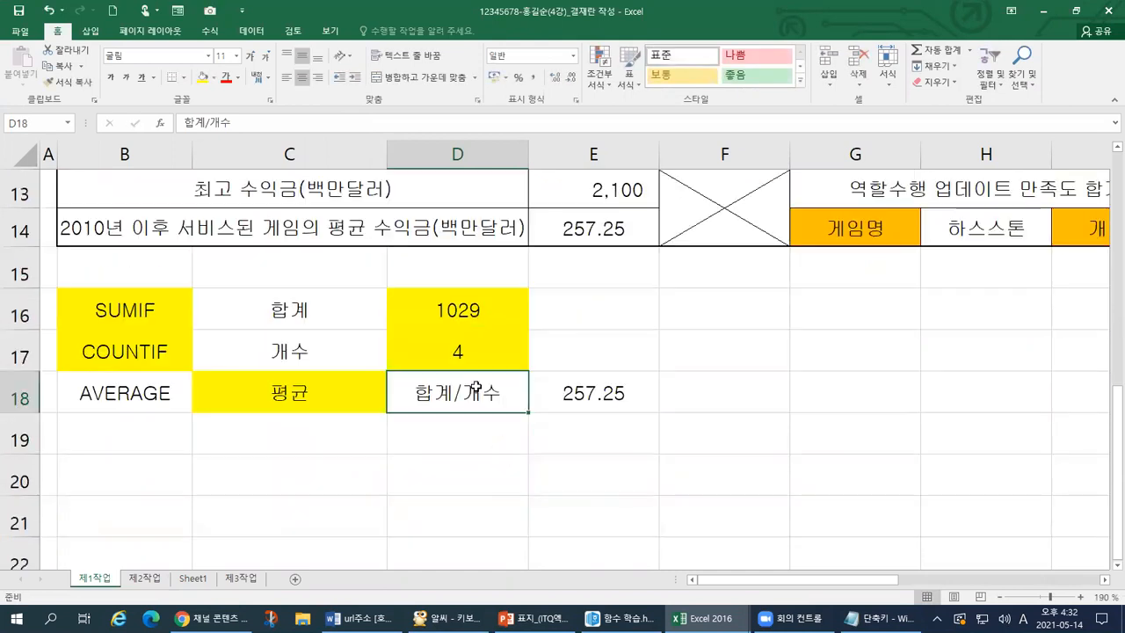
click(331, 394)
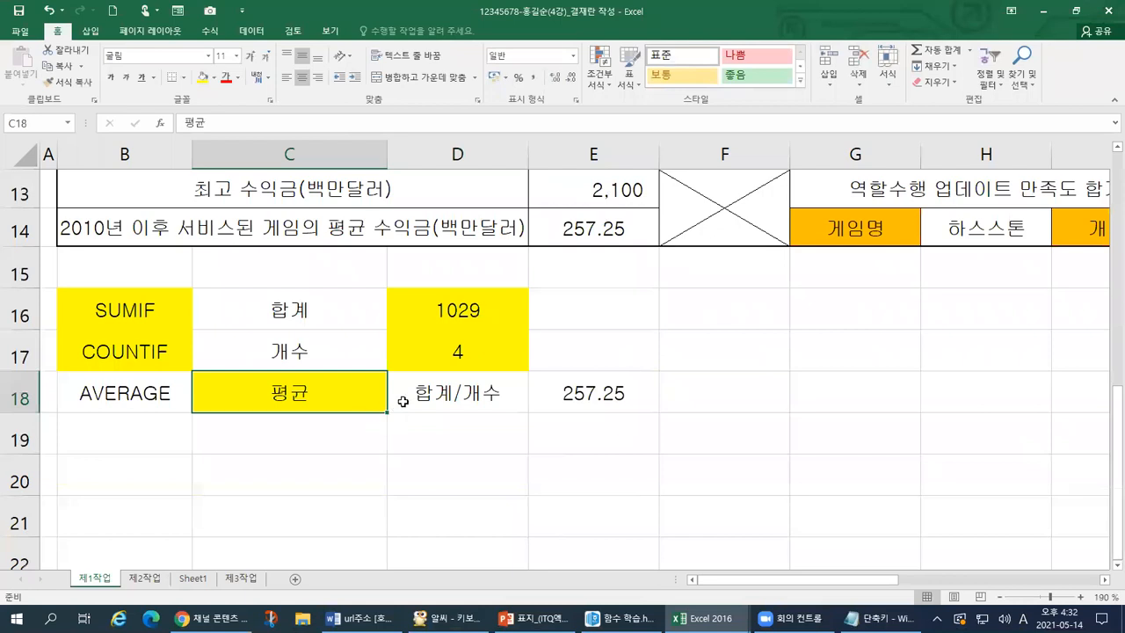
click(408, 396)
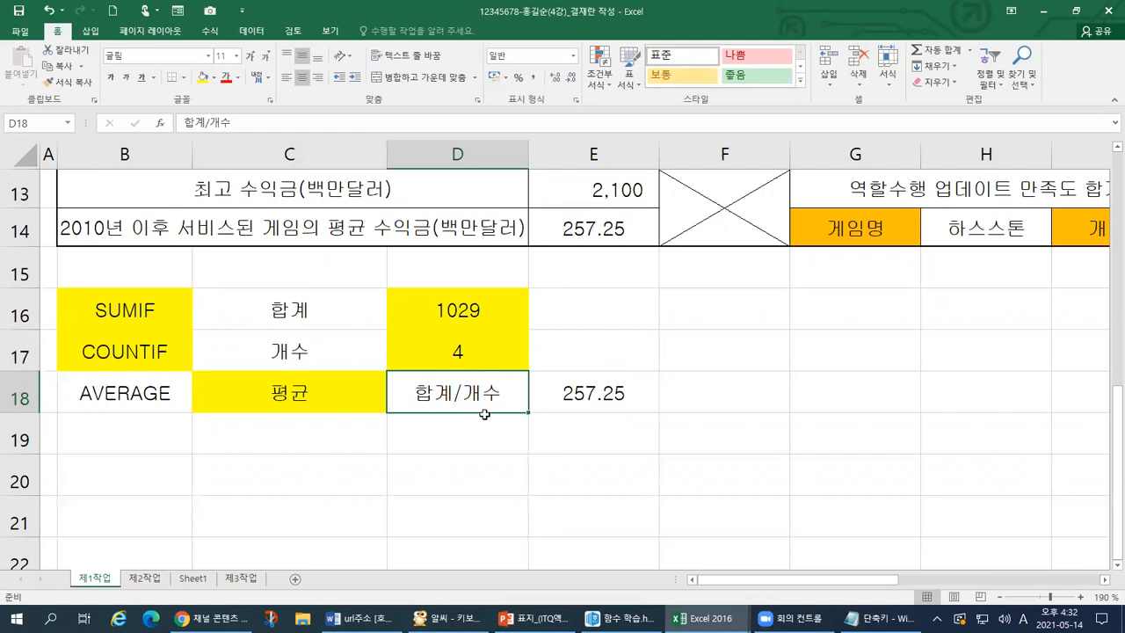
Step: Open the E18 average formula, underline its SUMIF part in red, and mark the division sign with a slash
double_click(573, 397)
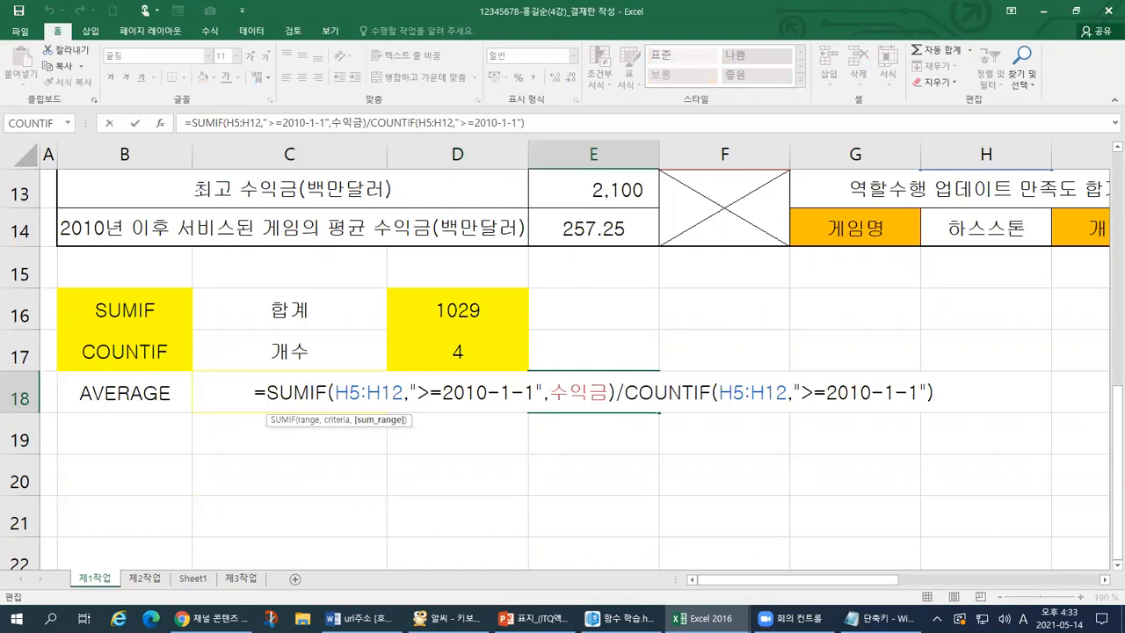
mouse_move(257, 405)
mouse_down()
mouse_move(807, 407)
mouse_move(818, 397)
mouse_up()
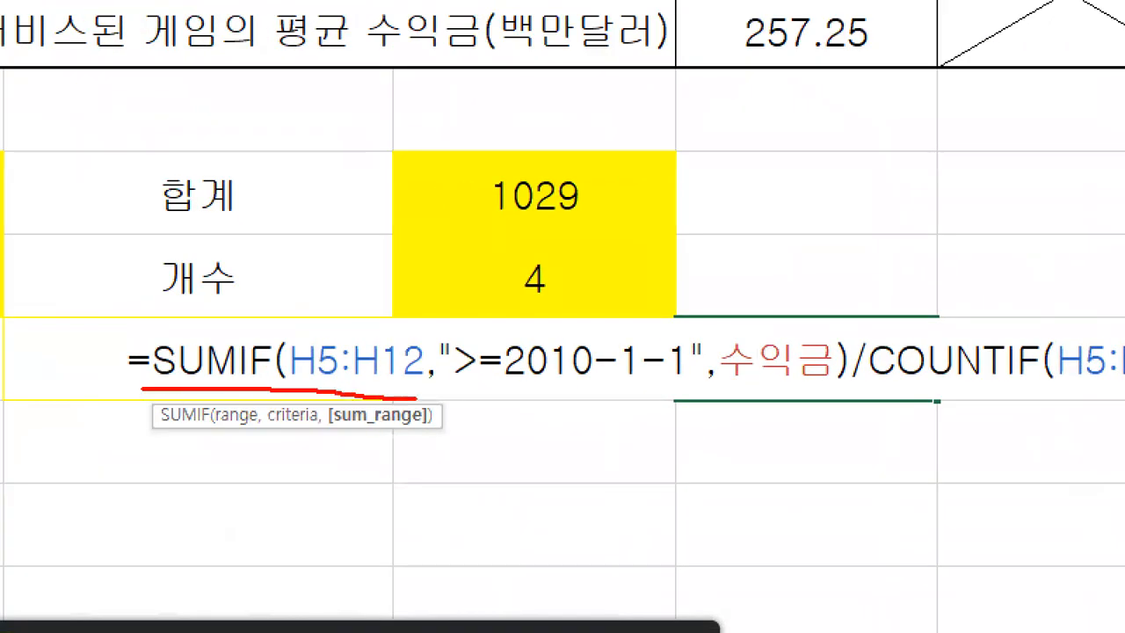
drag(894, 276, 816, 457)
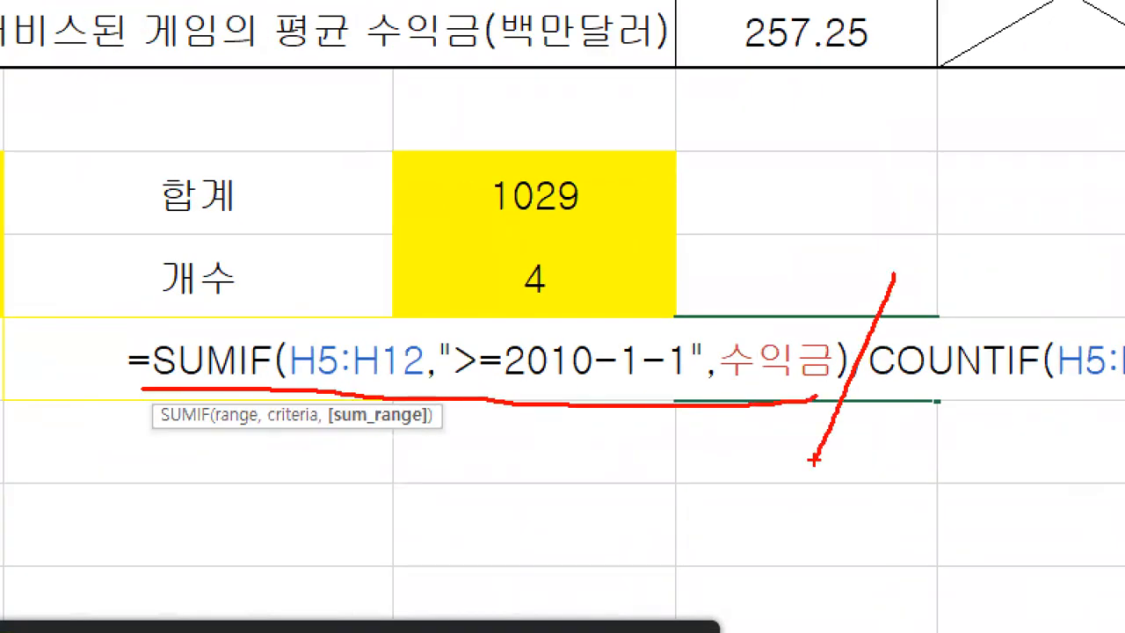
key(Escape)
Step: Underline the COUNTIF part of the E18 formula, circle 1029 and 4, and draw arrows from them to the SUMIF and COUNTIF parts
key(ctrl+1)
click(819, 425)
drag(380, 377, 1041, 380)
mouse_move(114, 187)
mouse_down()
mouse_move(3, 174)
mouse_move(92, 195)
mouse_up()
mouse_move(88, 288)
mouse_down()
mouse_move(28, 255)
mouse_move(106, 298)
mouse_up()
mouse_move(93, 189)
mouse_down()
mouse_move(210, 299)
mouse_move(182, 341)
mouse_up()
mouse_move(176, 297)
mouse_down()
mouse_move(181, 343)
mouse_move(251, 306)
mouse_up()
mouse_move(65, 262)
mouse_down()
mouse_move(527, 280)
mouse_move(543, 339)
mouse_up()
mouse_move(510, 303)
mouse_down()
mouse_move(538, 341)
mouse_move(579, 281)
mouse_up()
Step: Mark the division between the SUMIF and COUNTIF parts with red strokes, and close the screen annotation
drag(374, 262, 304, 440)
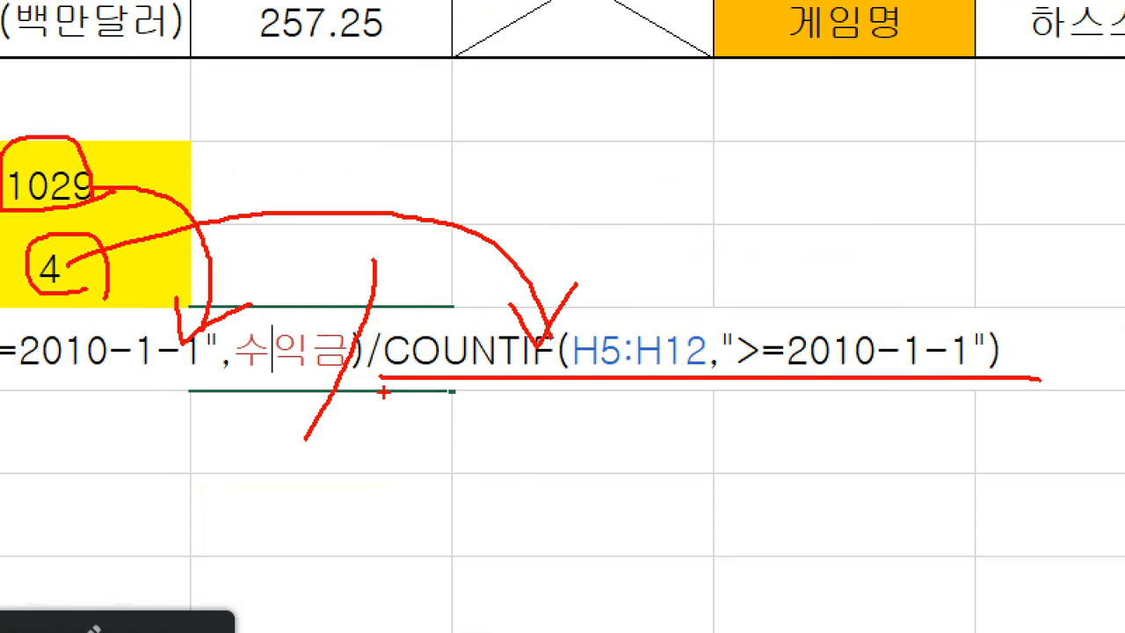
mouse_move(122, 402)
mouse_down()
mouse_move(135, 406)
mouse_move(131, 431)
mouse_up()
drag(347, 371, 303, 472)
drag(403, 417, 414, 416)
drag(403, 431, 430, 450)
key(Escape)
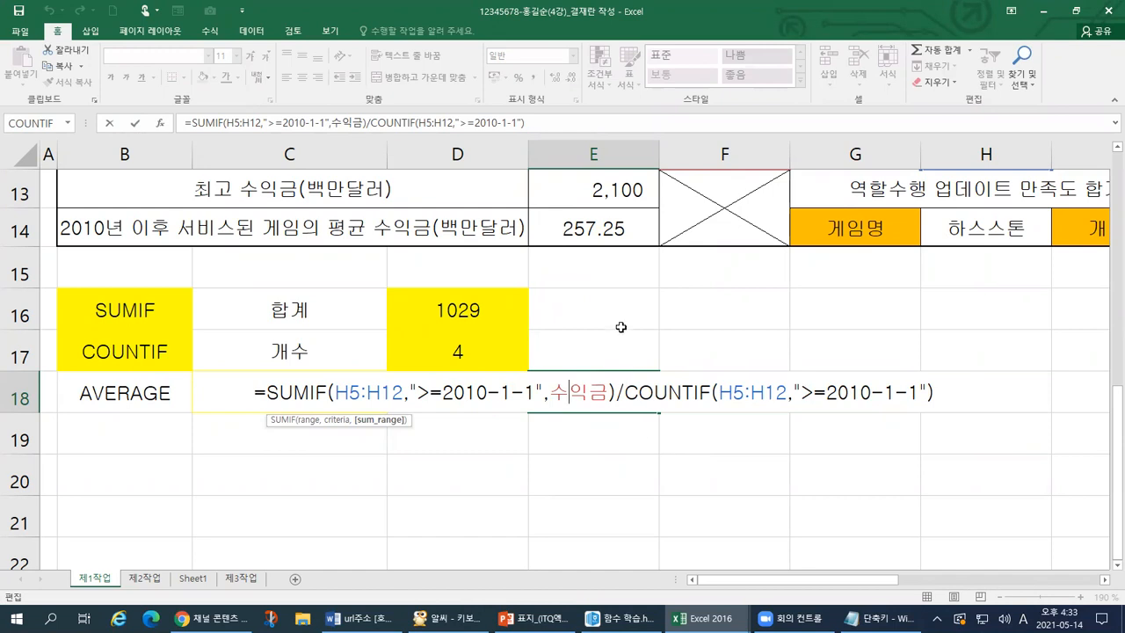
Step: Switch to the PowerPoint lesson slides, show the learning objectives on slide 5, and highlight the DSUM 함수 and VLOOKUP 함수 bullets
click(533, 616)
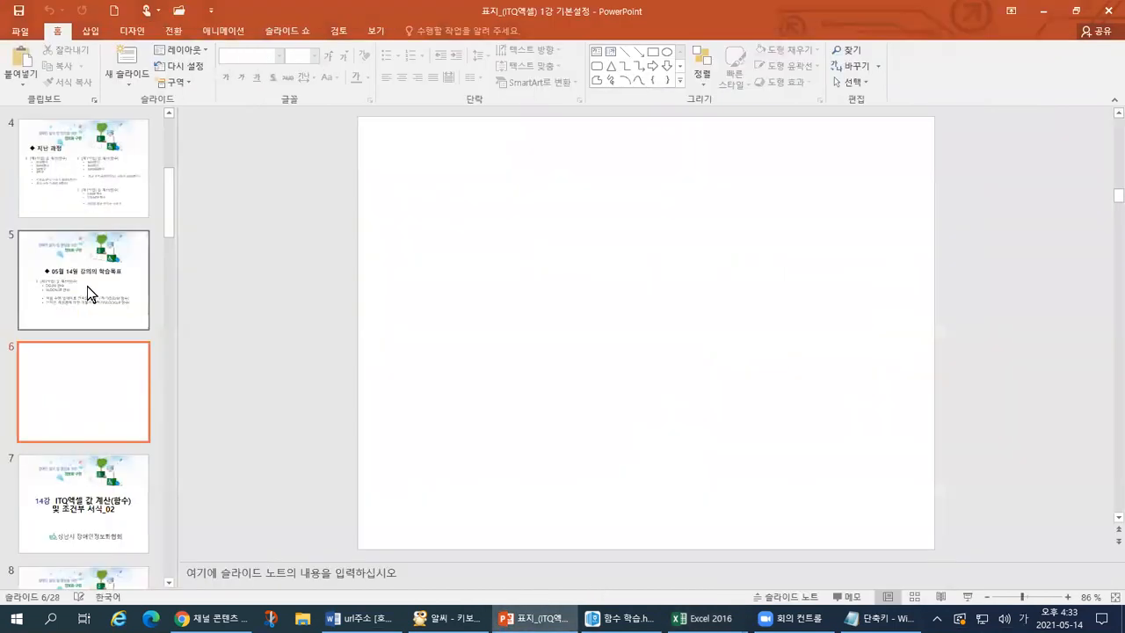
click(87, 286)
mouse_move(471, 357)
mouse_down()
mouse_move(574, 359)
mouse_move(601, 377)
mouse_up()
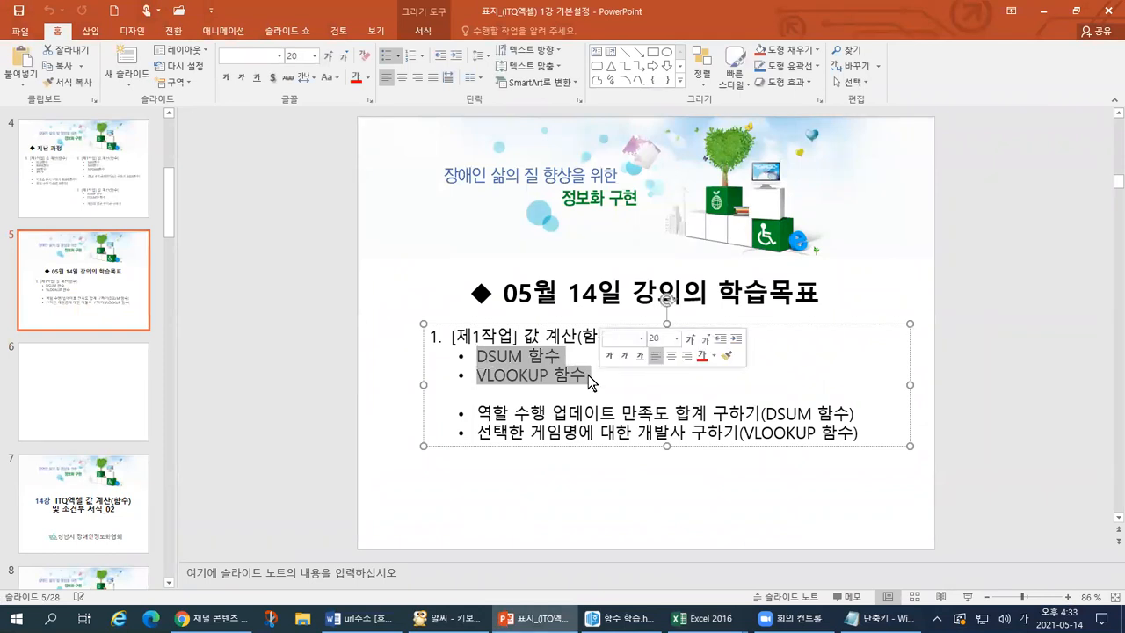
drag(476, 378, 587, 377)
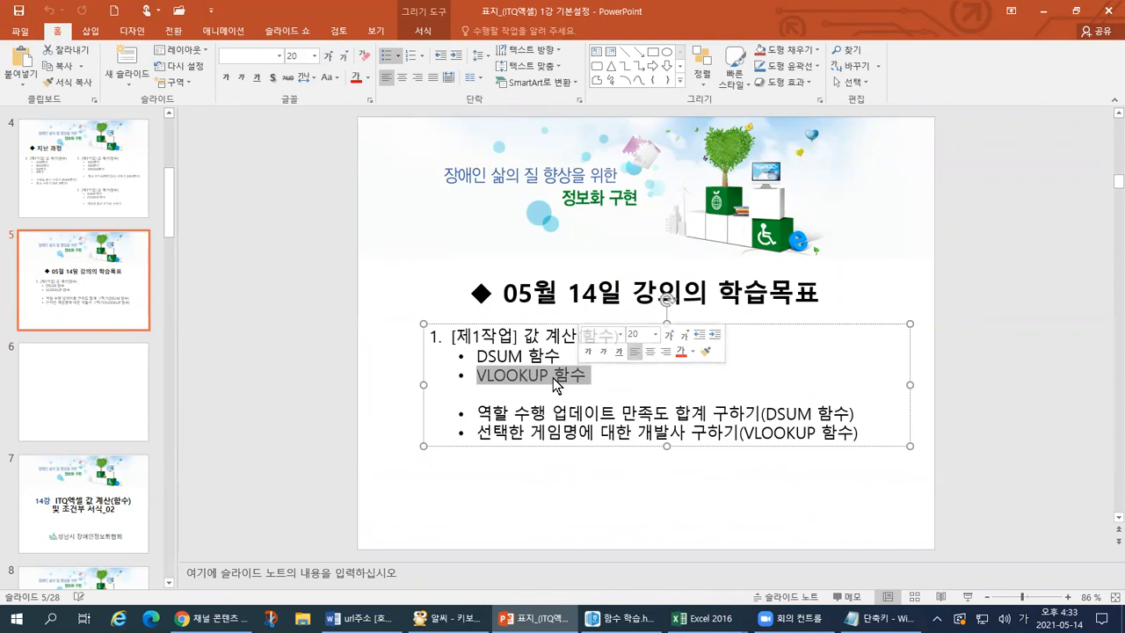
drag(475, 356, 572, 357)
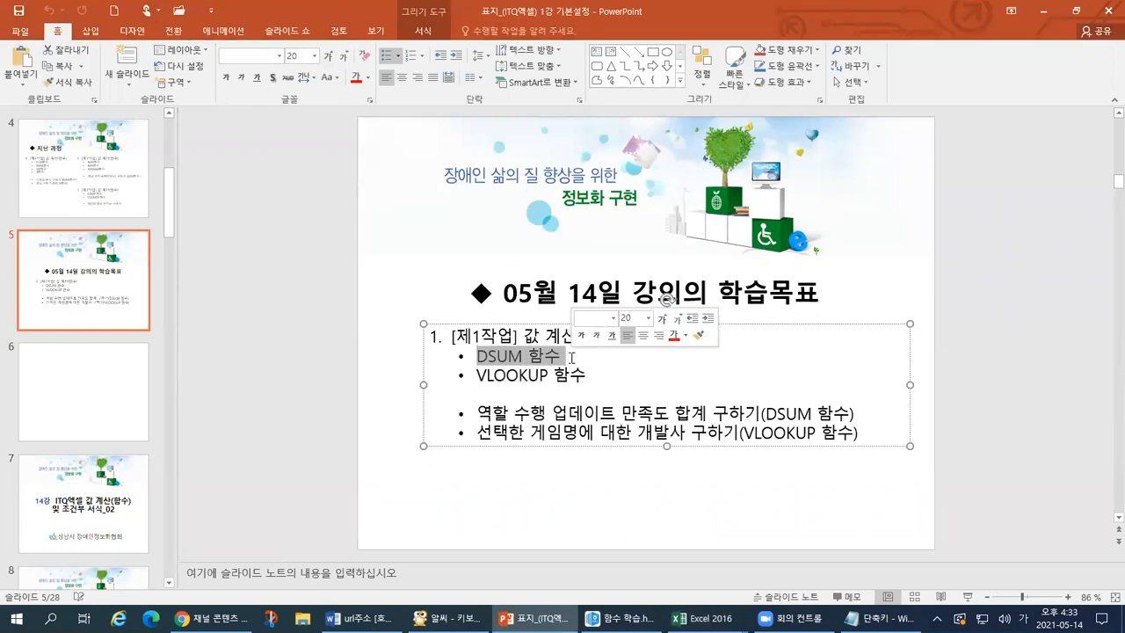
Step: Leave the E18 formula edit in the game workbook and show the Excel workbook 0514 DSUM VLOOKUP
mouse_move(734, 615)
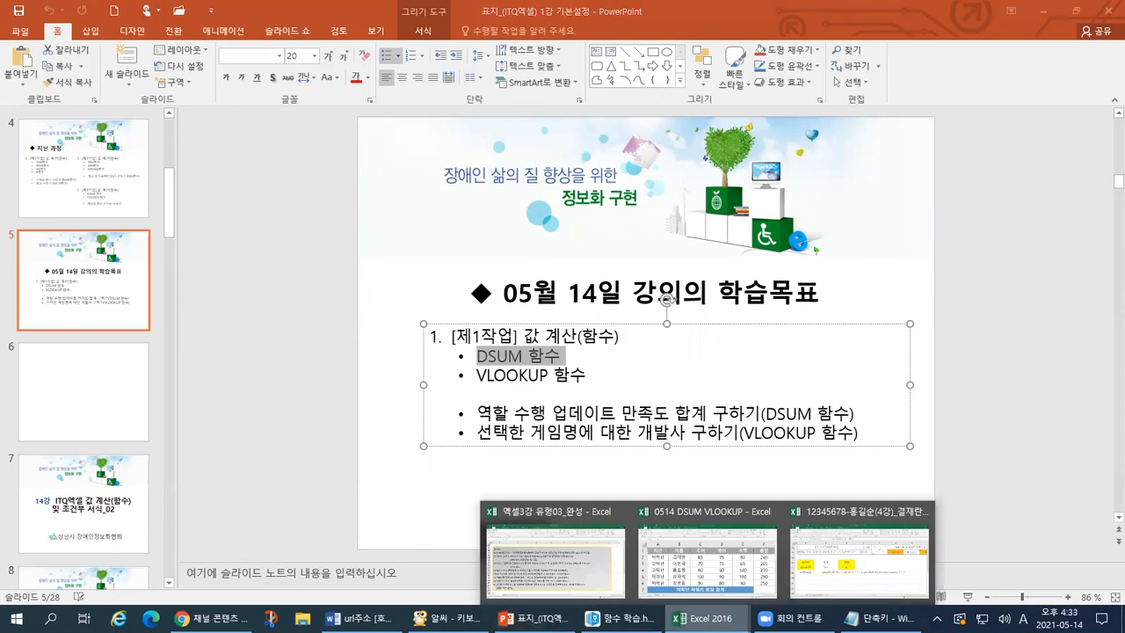
click(703, 579)
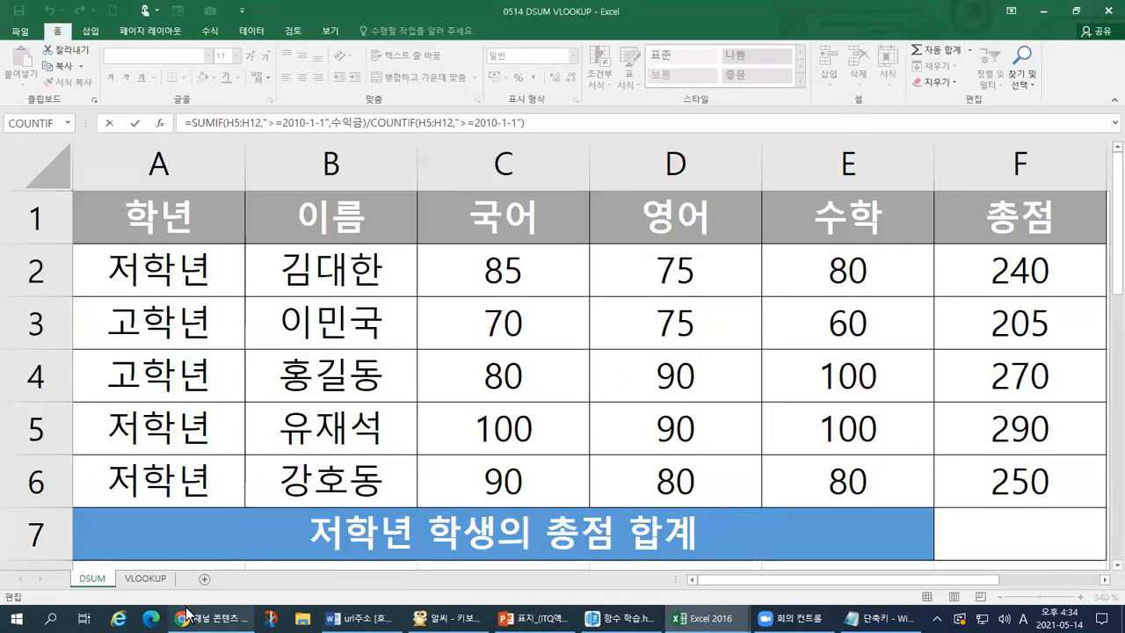
key(ctrl+Tab)
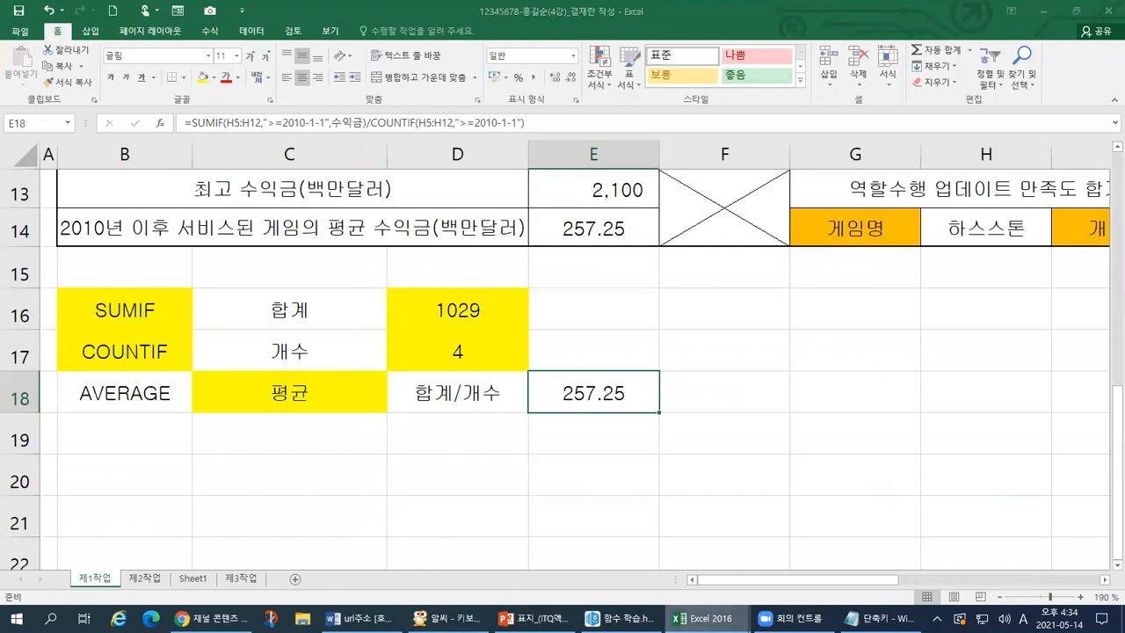
mouse_move(701, 618)
click(662, 580)
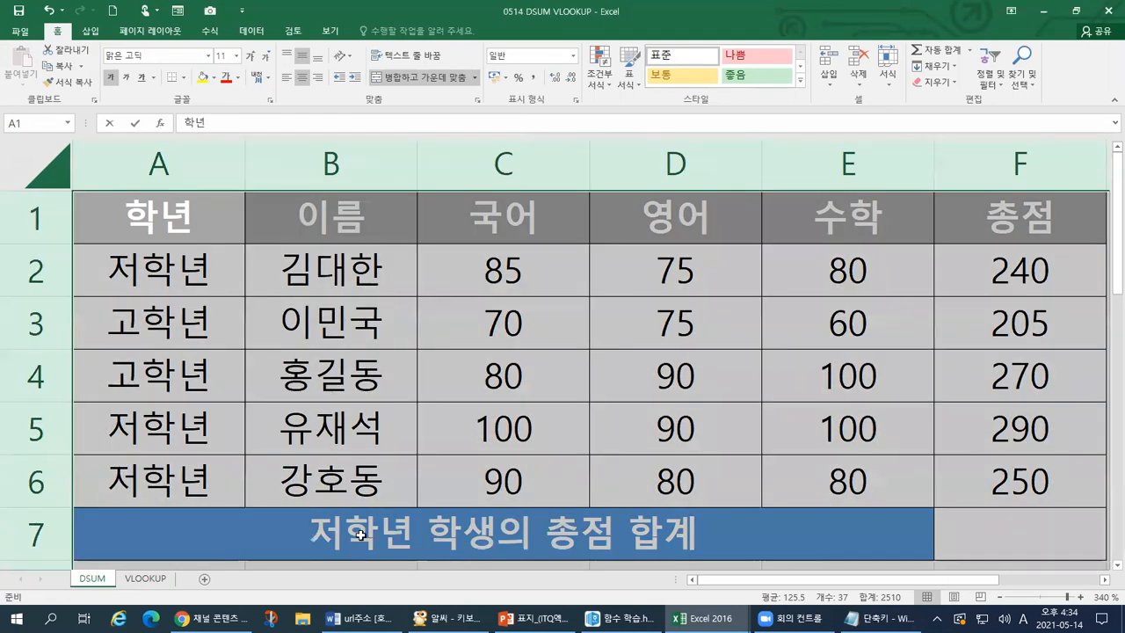
Step: Underline the row 7 heading 저학년 학생의 총점 합계 in red on the DSUM sheet, and clear the annotation
click(295, 533)
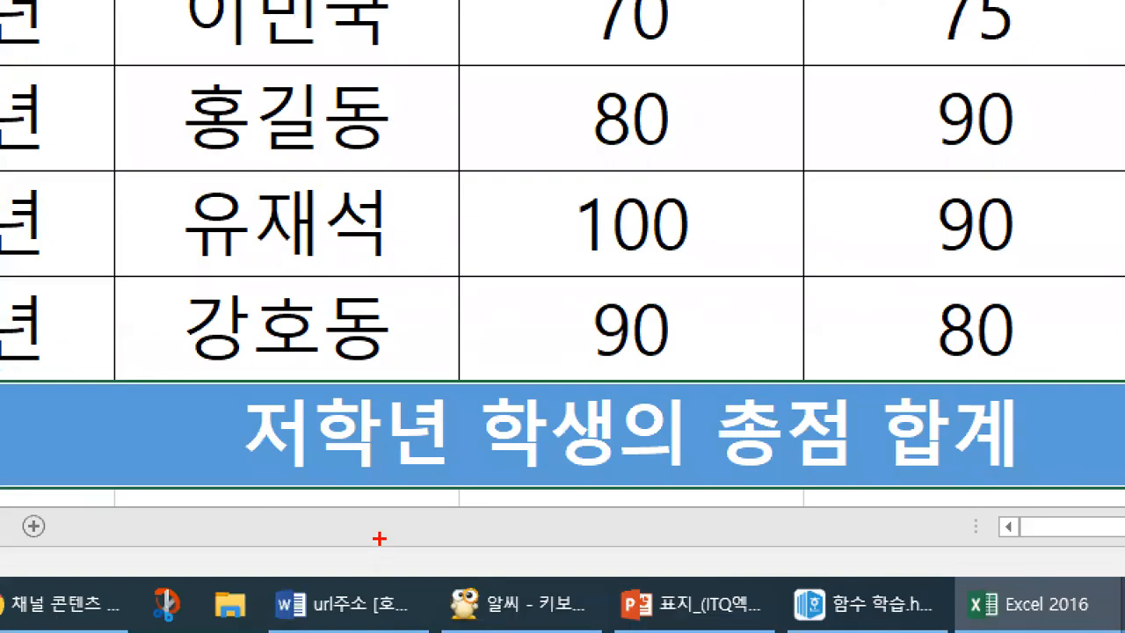
drag(305, 554, 451, 554)
drag(525, 476, 647, 476)
drag(729, 475, 998, 467)
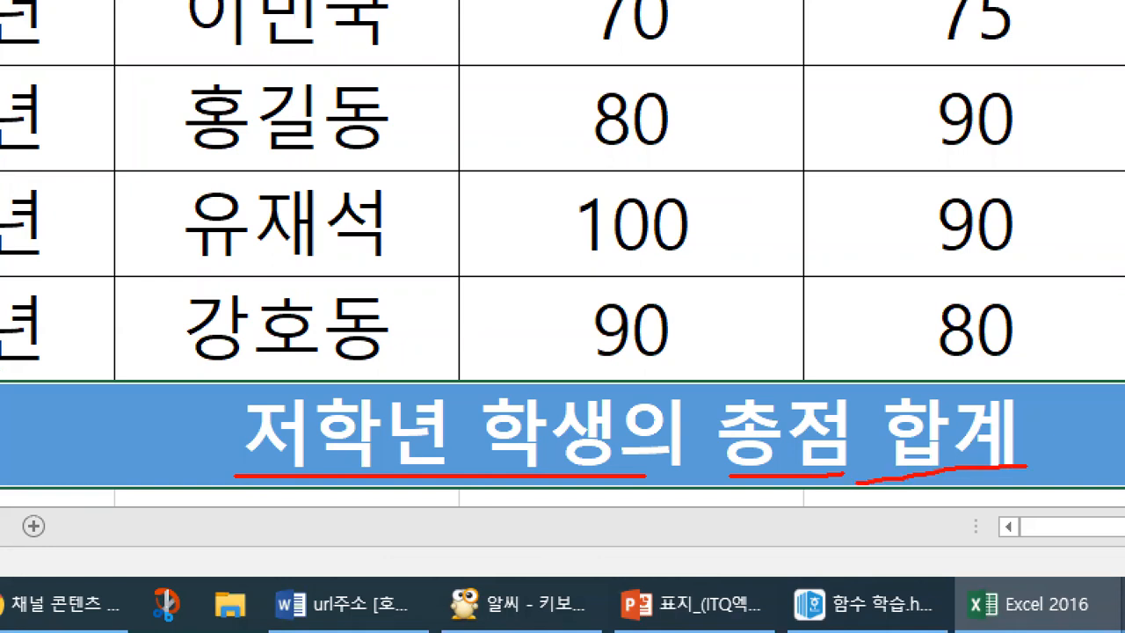
key(Escape)
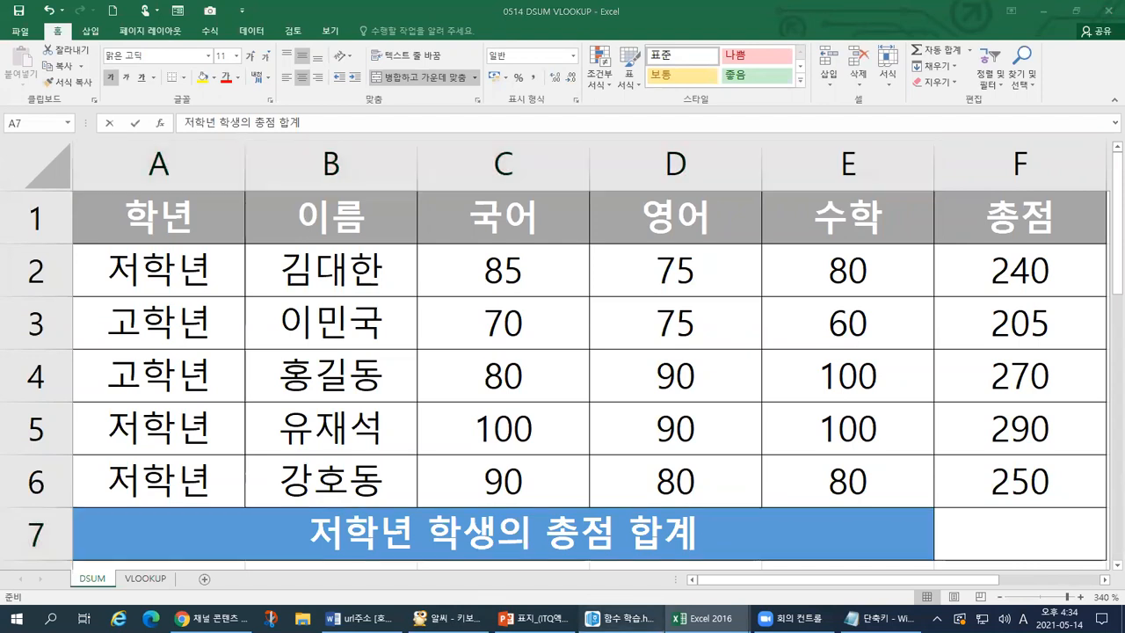
Step: Switch to the Hangul document 함수 학습.hwp, find the DSUM 함수 page, and highlight its first definition sentence phrase by phrase
click(623, 618)
scroll(435, 420, down, 15)
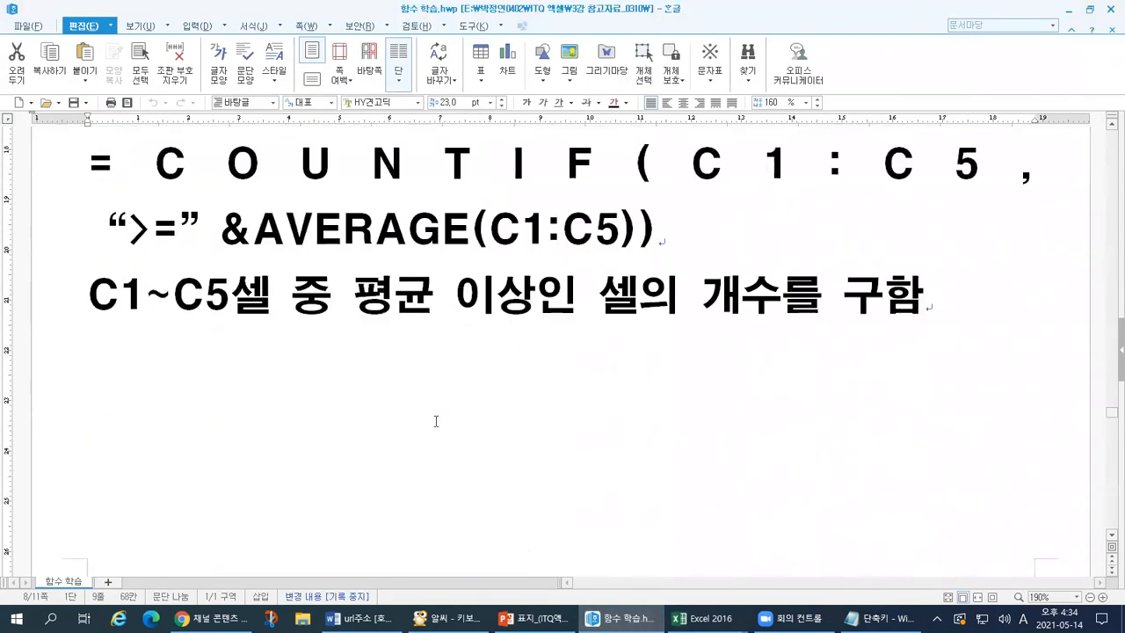
click(464, 393)
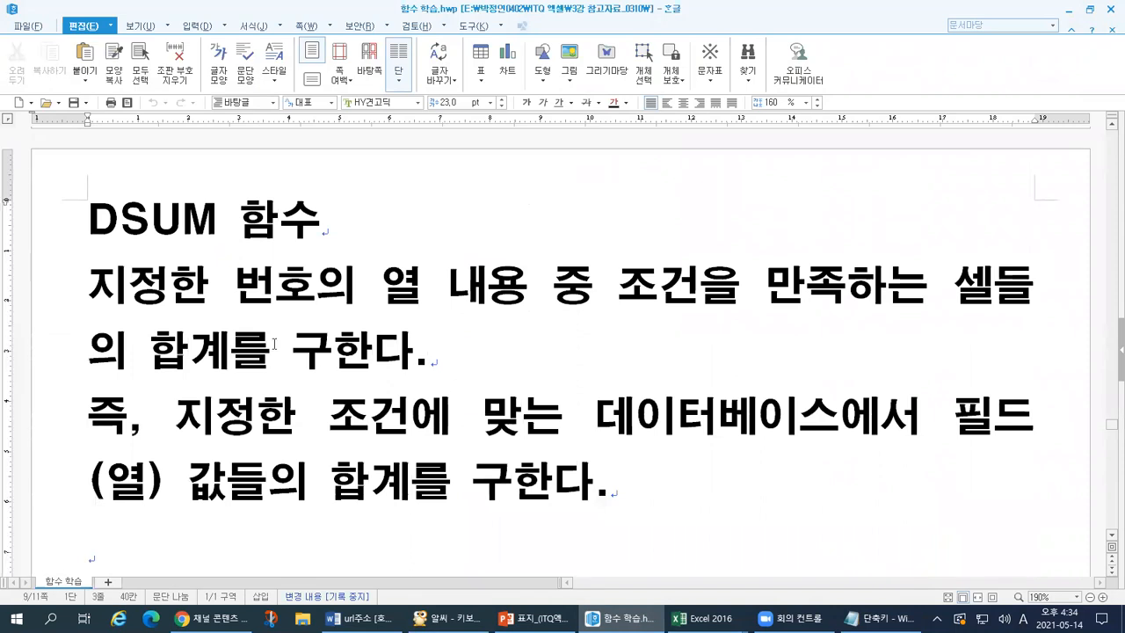
click(98, 311)
drag(98, 311, 318, 309)
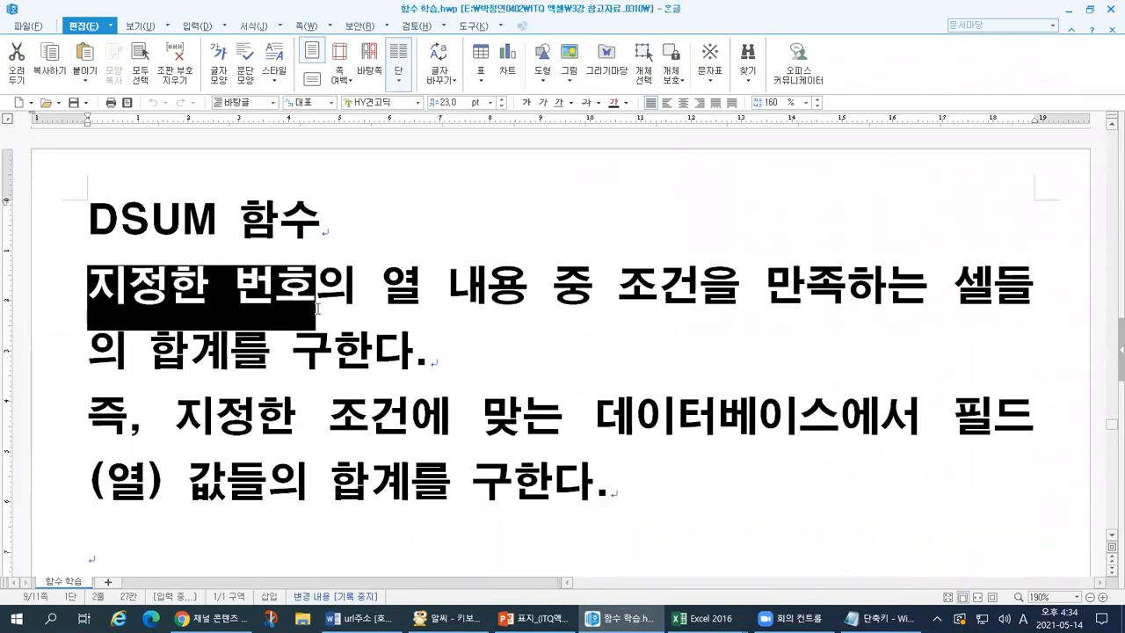
drag(380, 292, 525, 287)
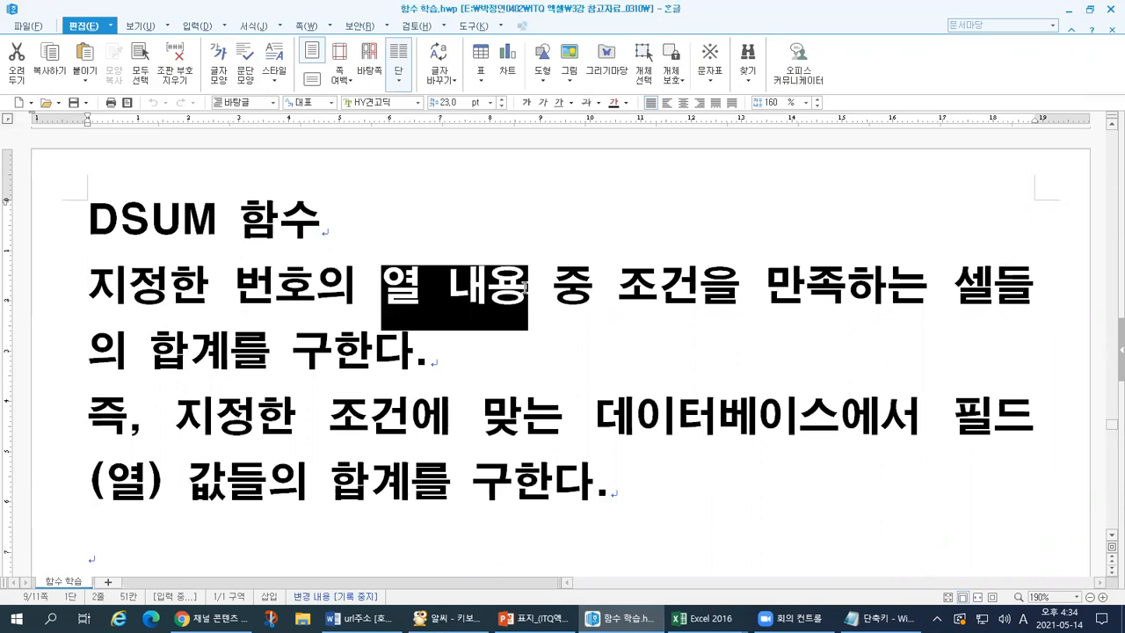
drag(622, 297, 1033, 301)
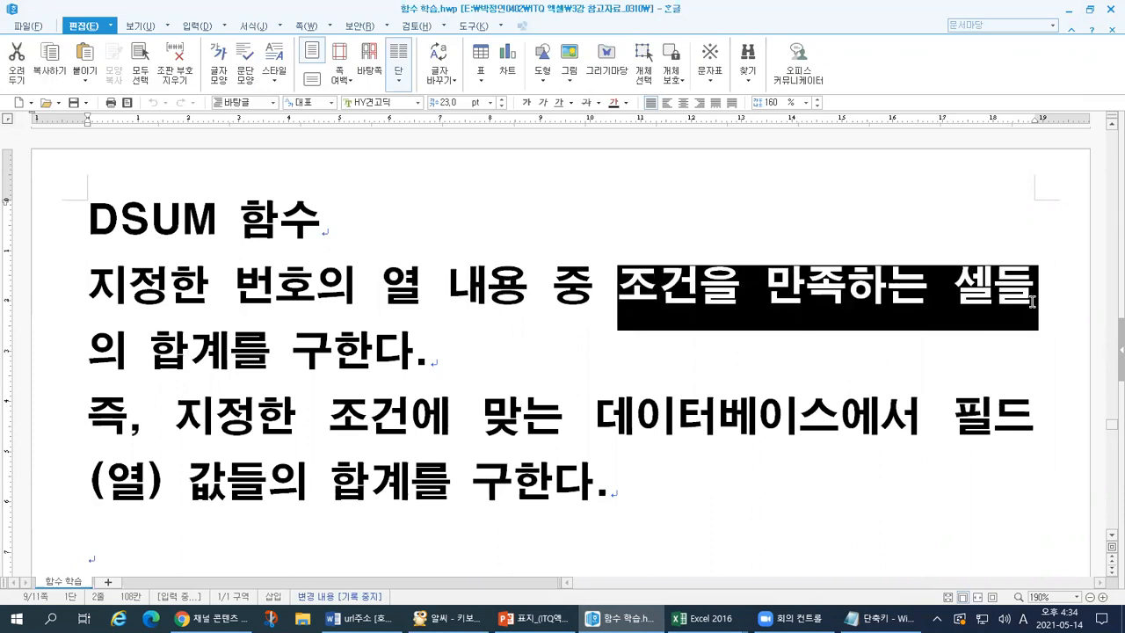
drag(79, 353, 439, 341)
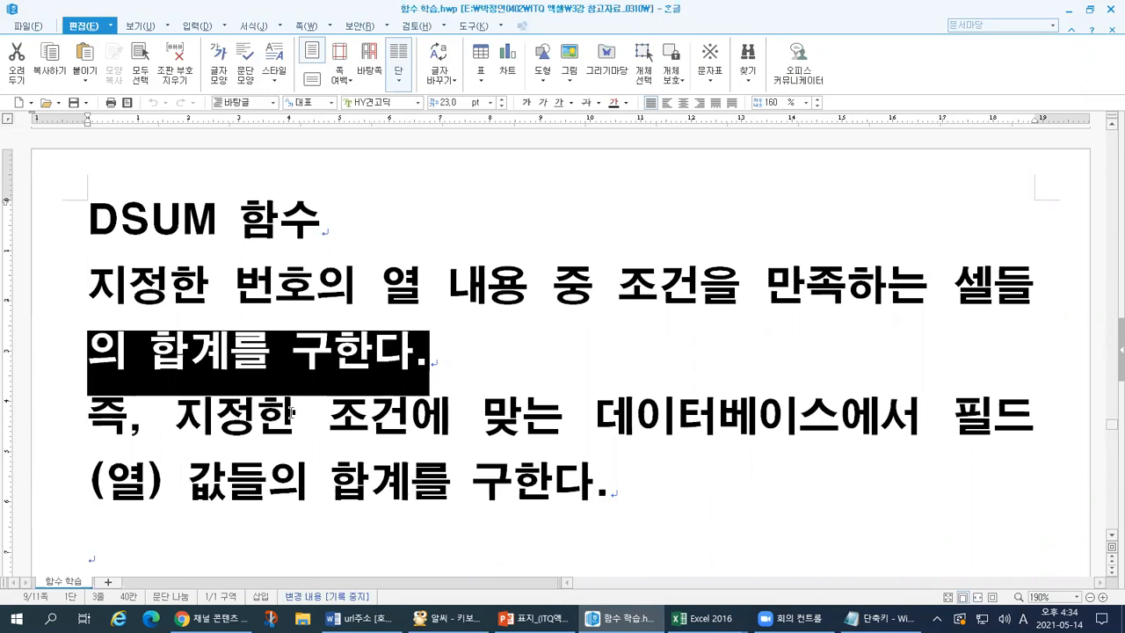
Step: Highlight 데이터베이스 and 필드 in the second DSUM definition sentence, and bring up the open Excel workbooks
drag(175, 413, 846, 427)
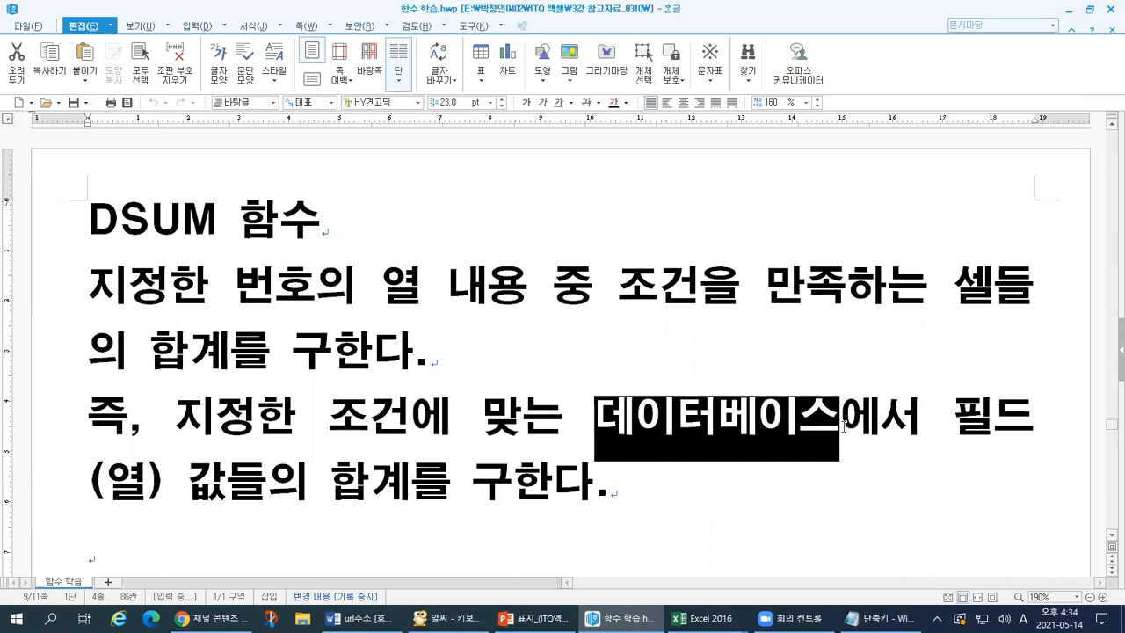
click(277, 285)
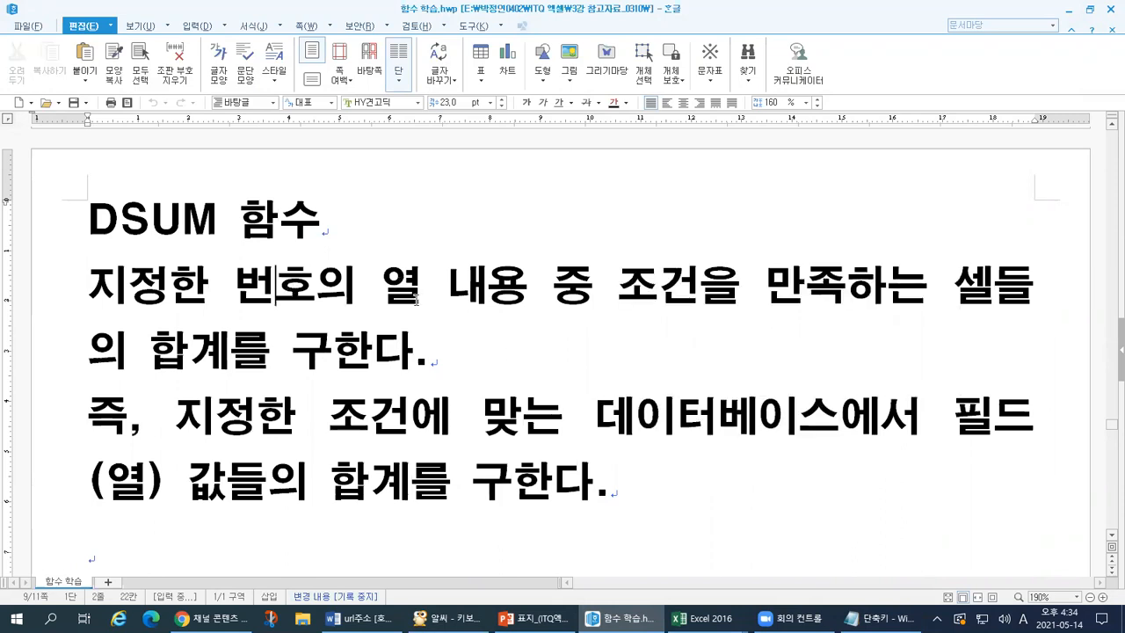
drag(175, 415, 1049, 422)
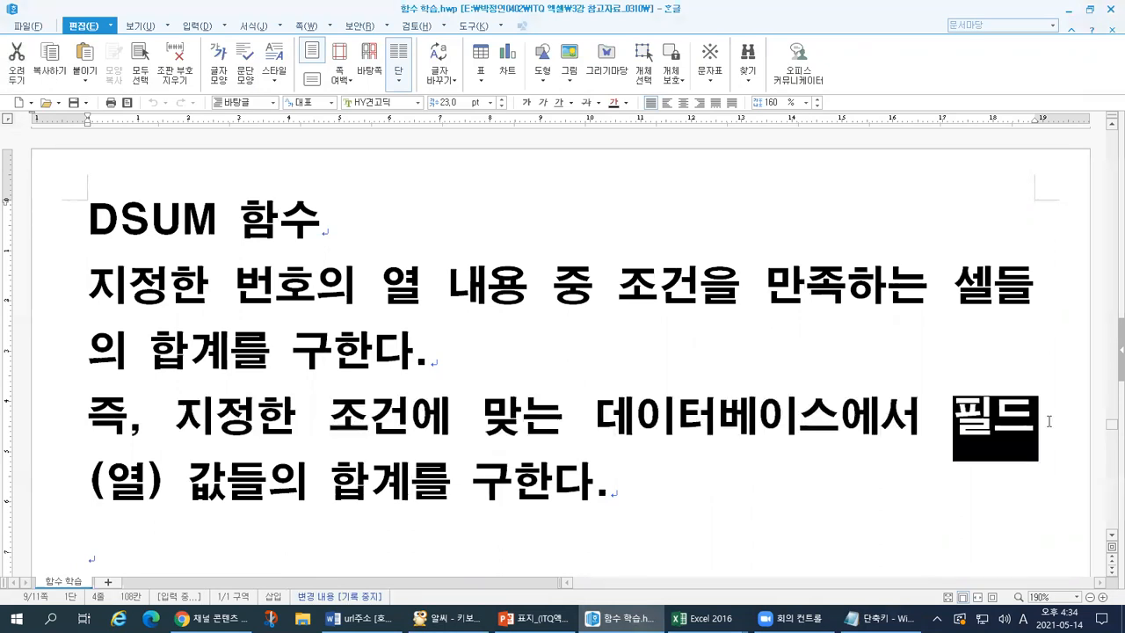
key(F12)
click(87, 480)
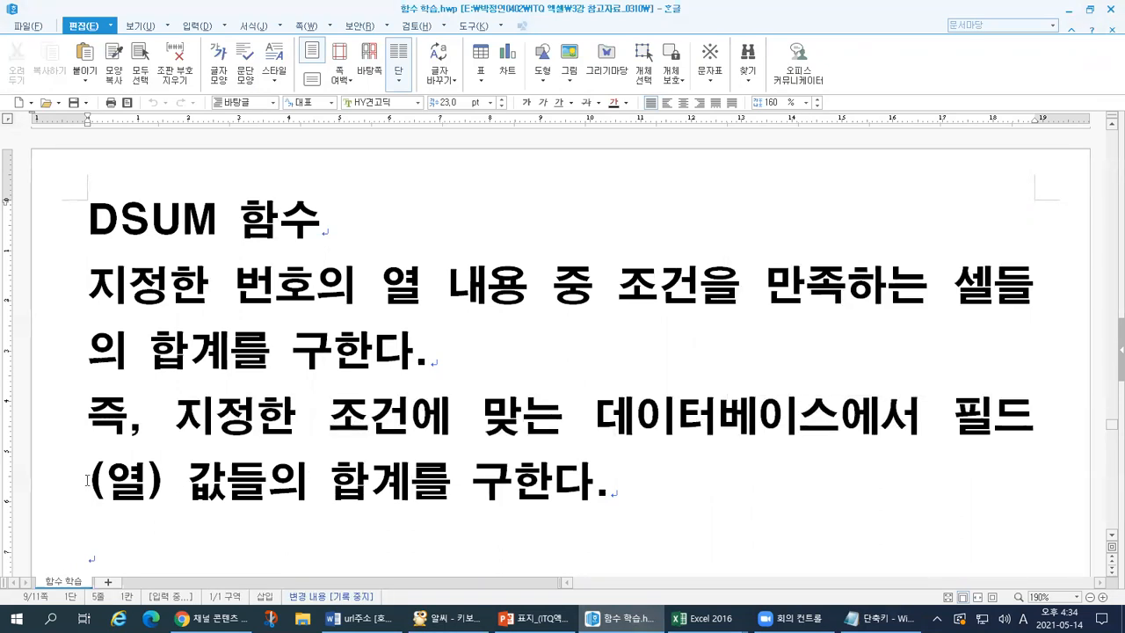
click(703, 618)
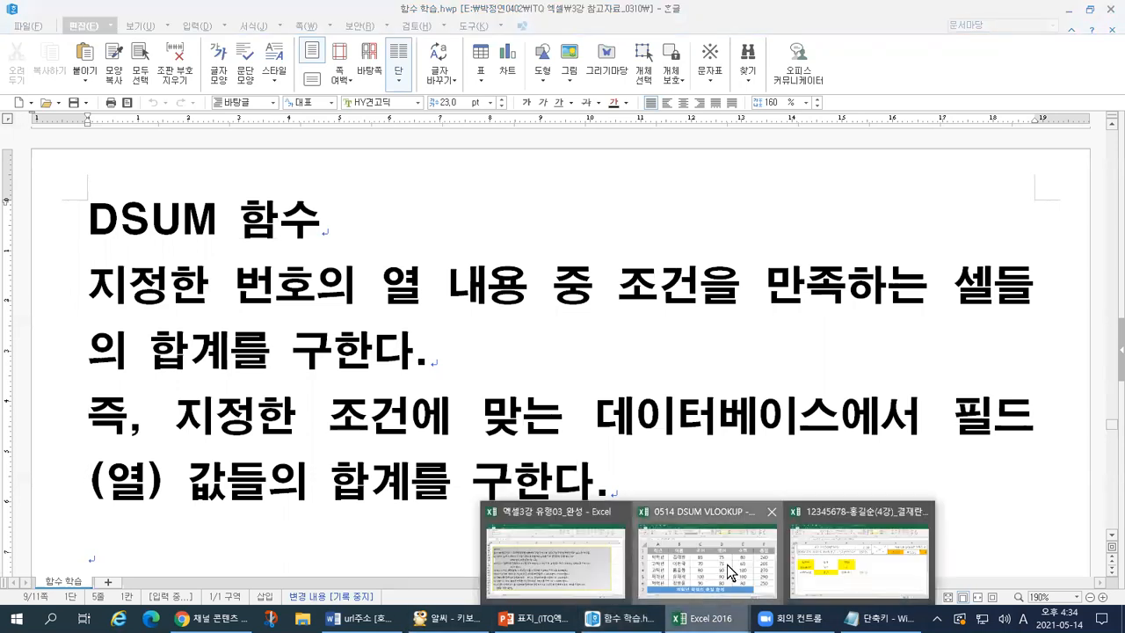
Step: Show the workbook 0514 DSUM VLOOKUP, select the student records from B2 to F6 to illustrate the database, and return to the Hangul document
click(727, 571)
drag(334, 273, 999, 480)
click(1059, 272)
drag(1058, 273, 220, 524)
click(280, 486)
key(alt+Tab)
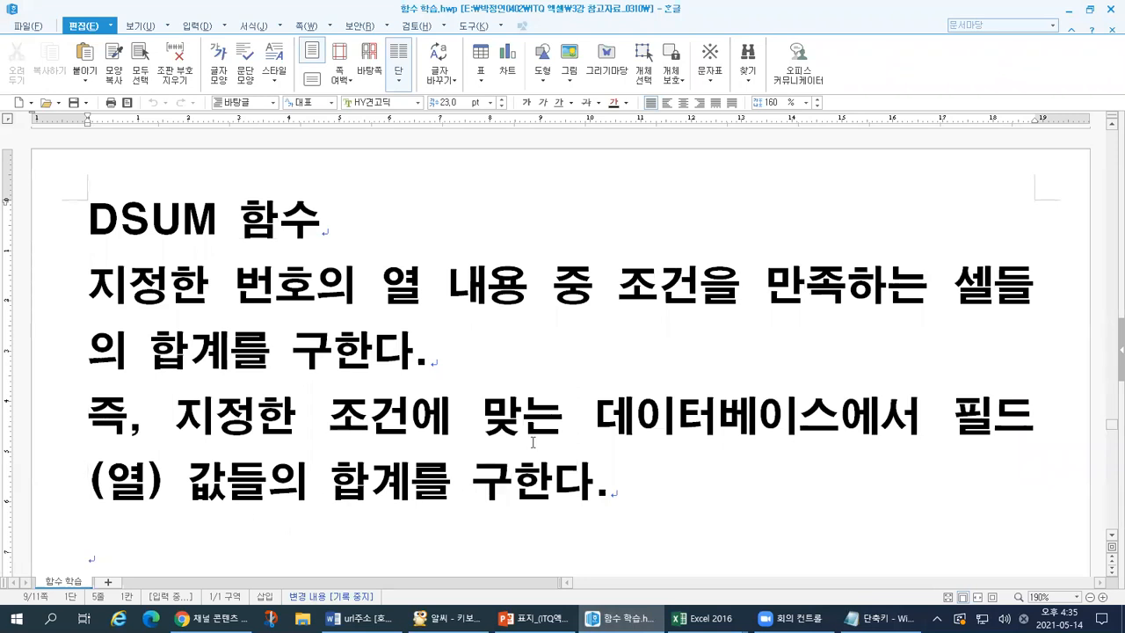
Step: Go to the 형식 section, highlight the function name DSUM, and point out the equals sign starting each syntax line
scroll(533, 442, down, 3)
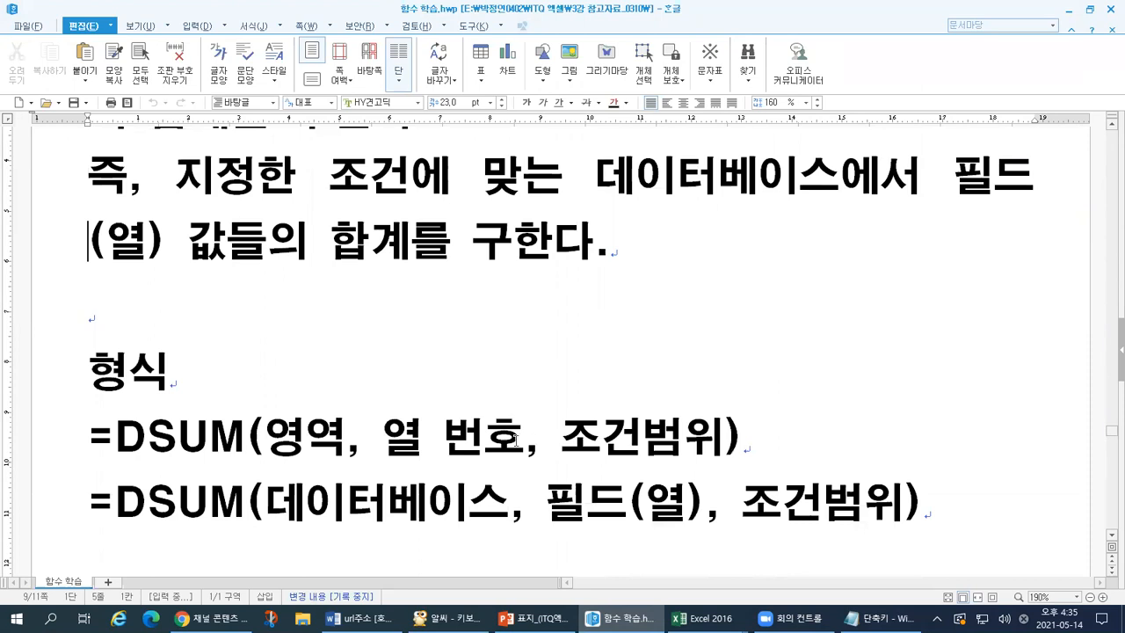
drag(115, 439, 244, 430)
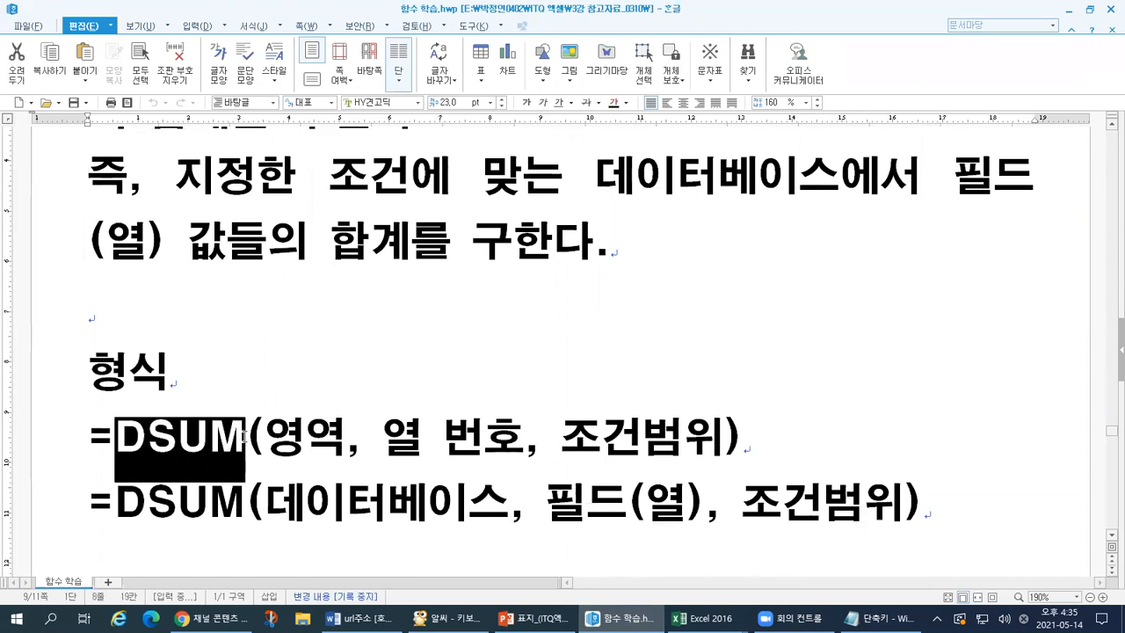
click(108, 450)
key(Right)
key(Right)
key(Right)
key(Right)
key(Right)
click(97, 445)
click(96, 507)
click(94, 451)
click(86, 515)
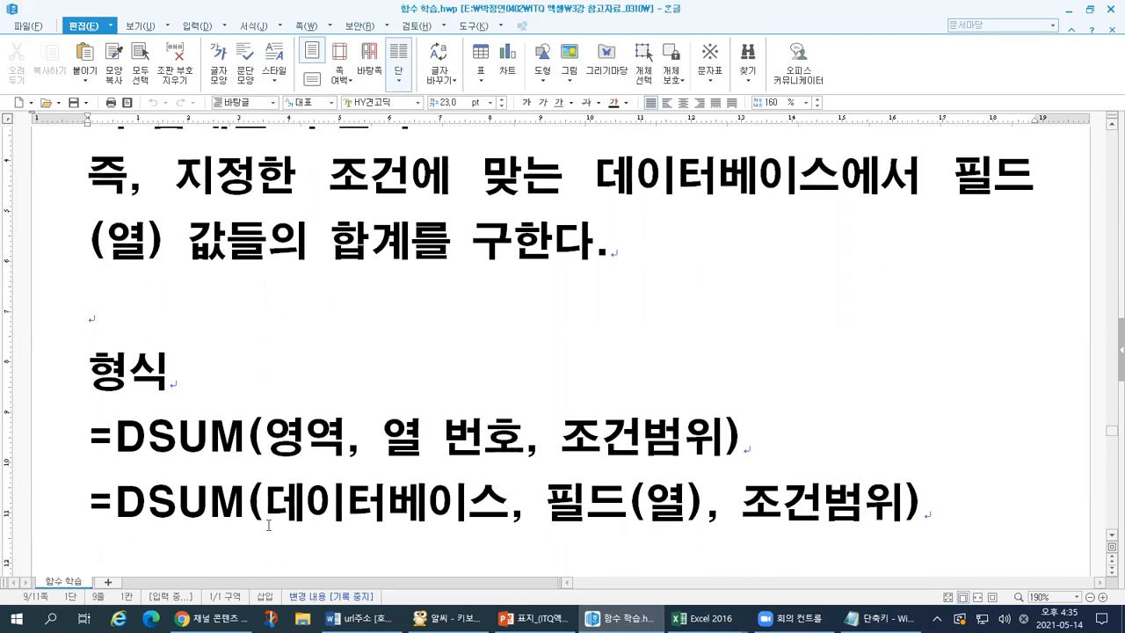
Step: Match each DSUM definition sentence with its syntax line by highlighting the first pair, including the three arguments, and the second pair
drag(89, 436, 758, 436)
scroll(754, 436, up, 3)
drag(428, 274, 95, 204)
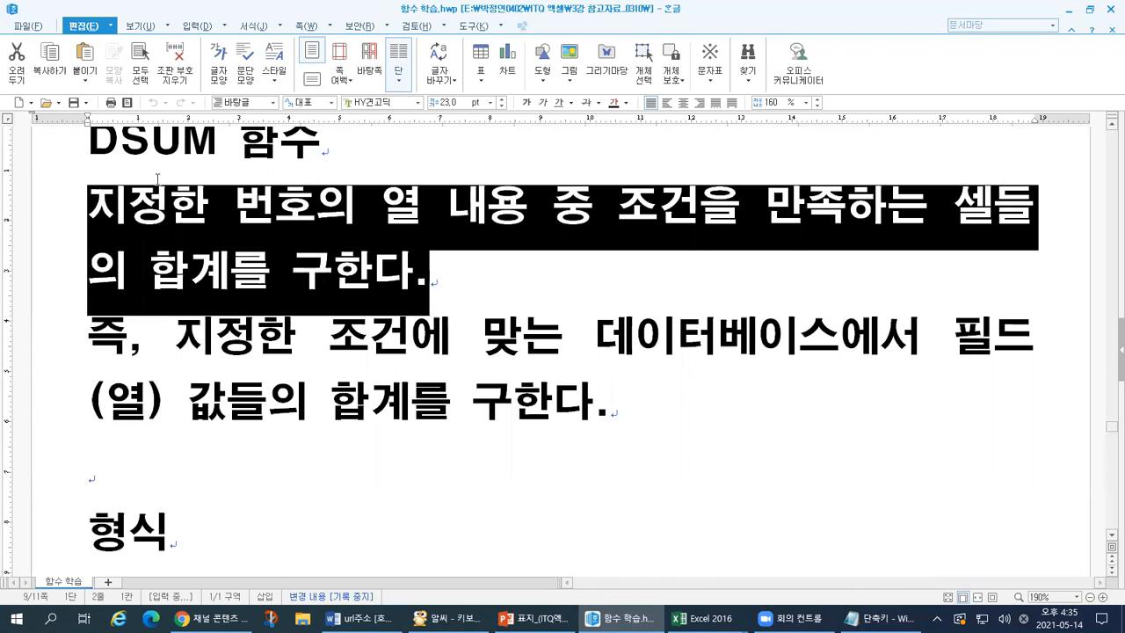
scroll(338, 312, down, 3)
drag(281, 435, 721, 439)
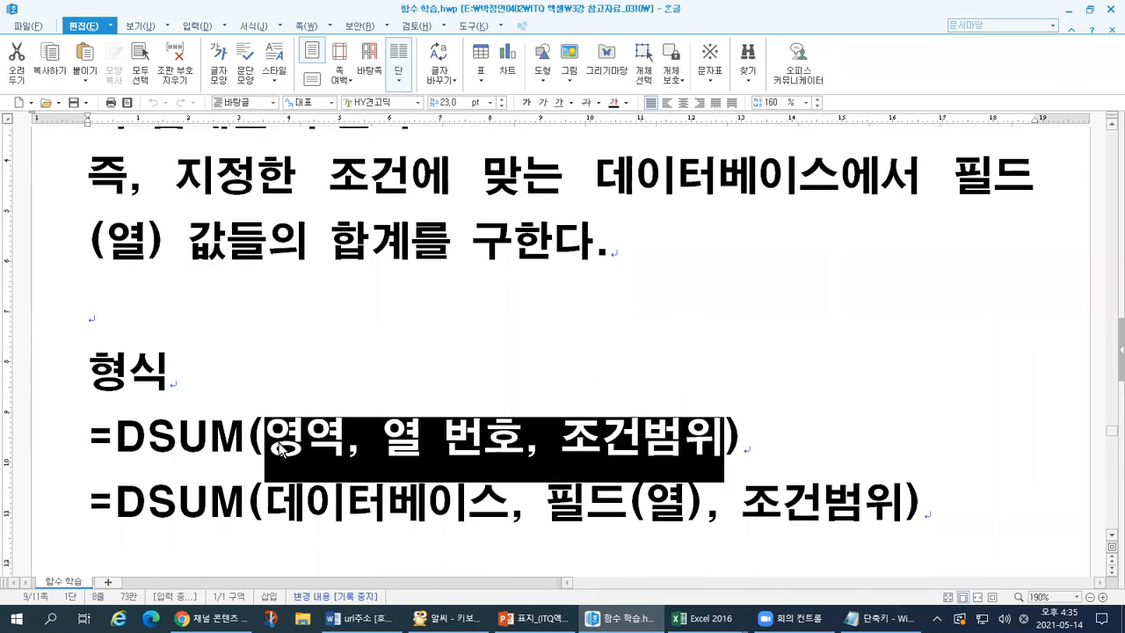
drag(90, 175, 619, 250)
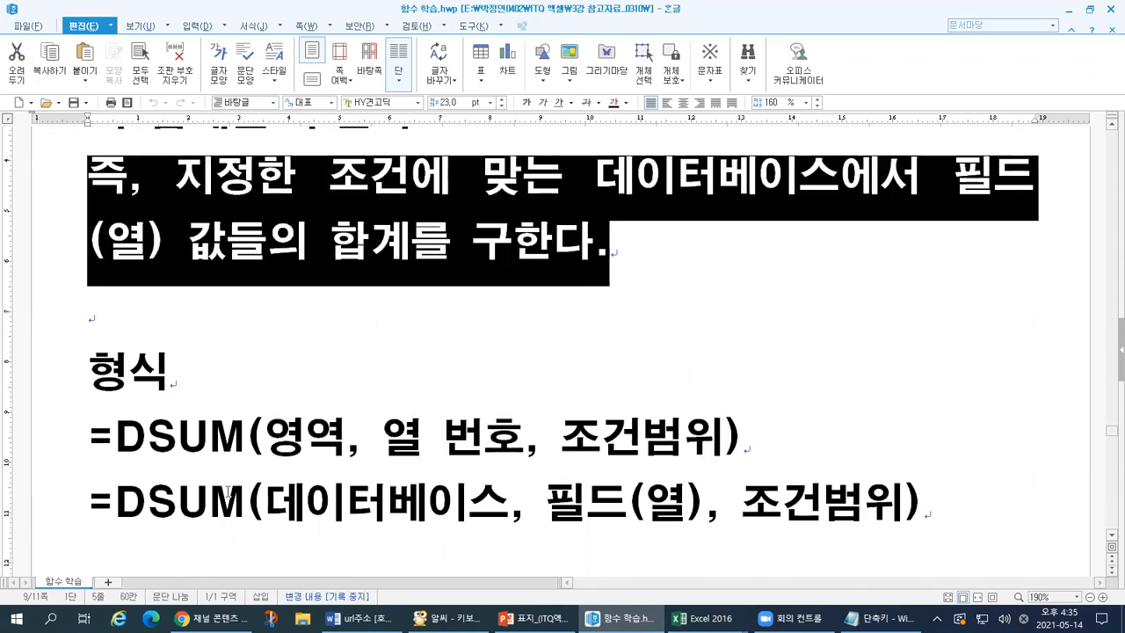
click(68, 505)
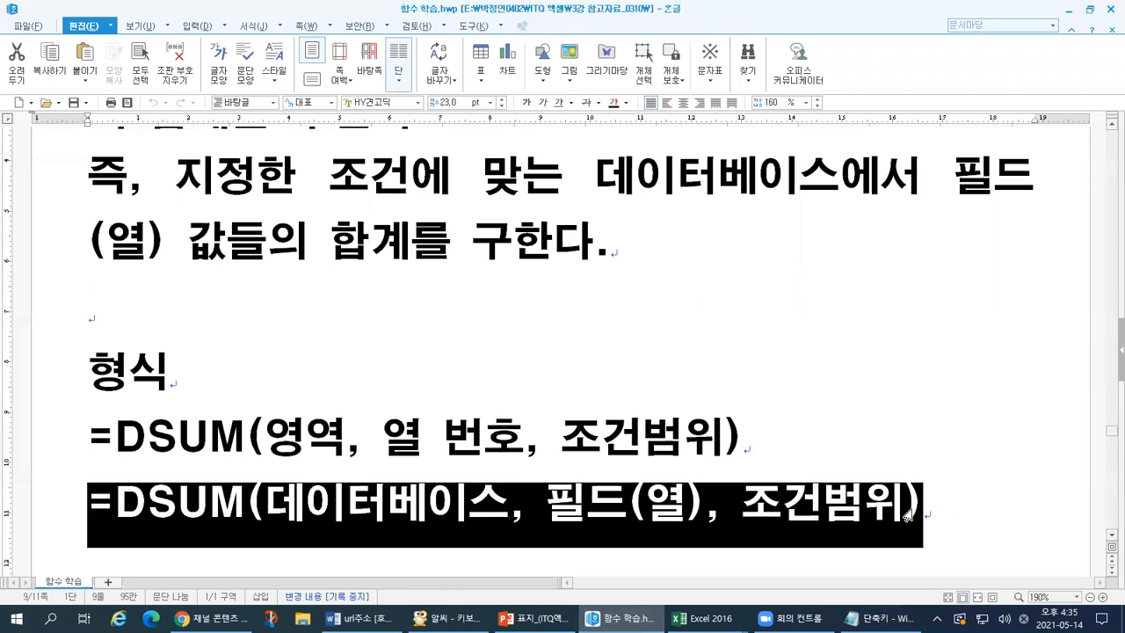
Step: Compare the arguments of both syntax lines by highlighting 영역 with 데이터베이스, 열 번호 with 필드(열), and 조건범위 in each
drag(250, 435, 339, 437)
drag(266, 503, 512, 497)
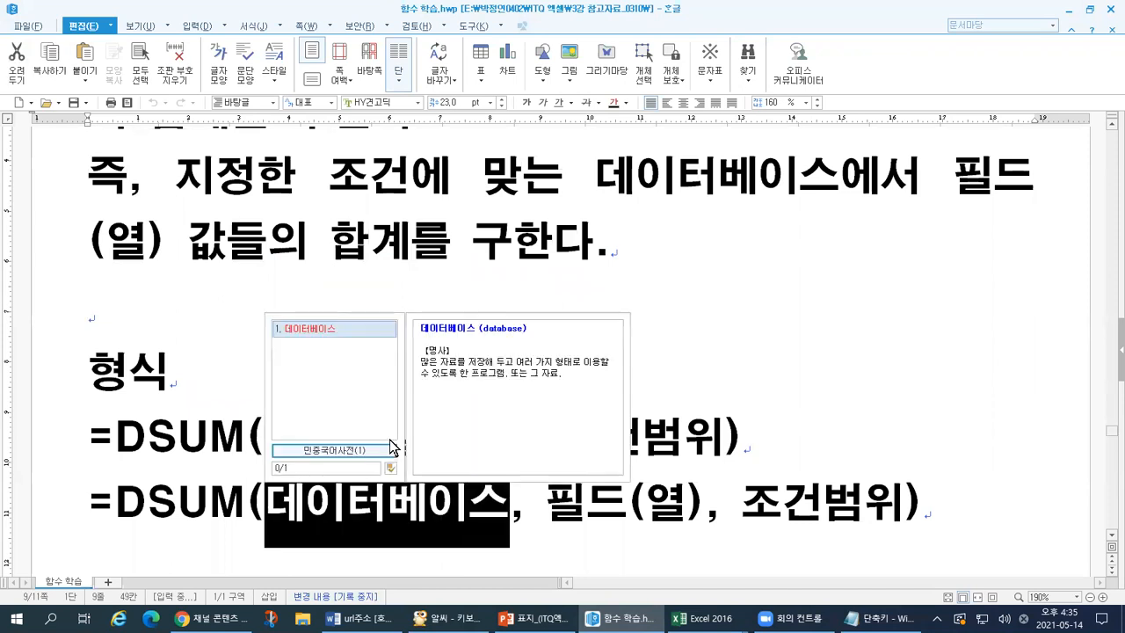
drag(385, 435, 525, 435)
drag(546, 503, 696, 501)
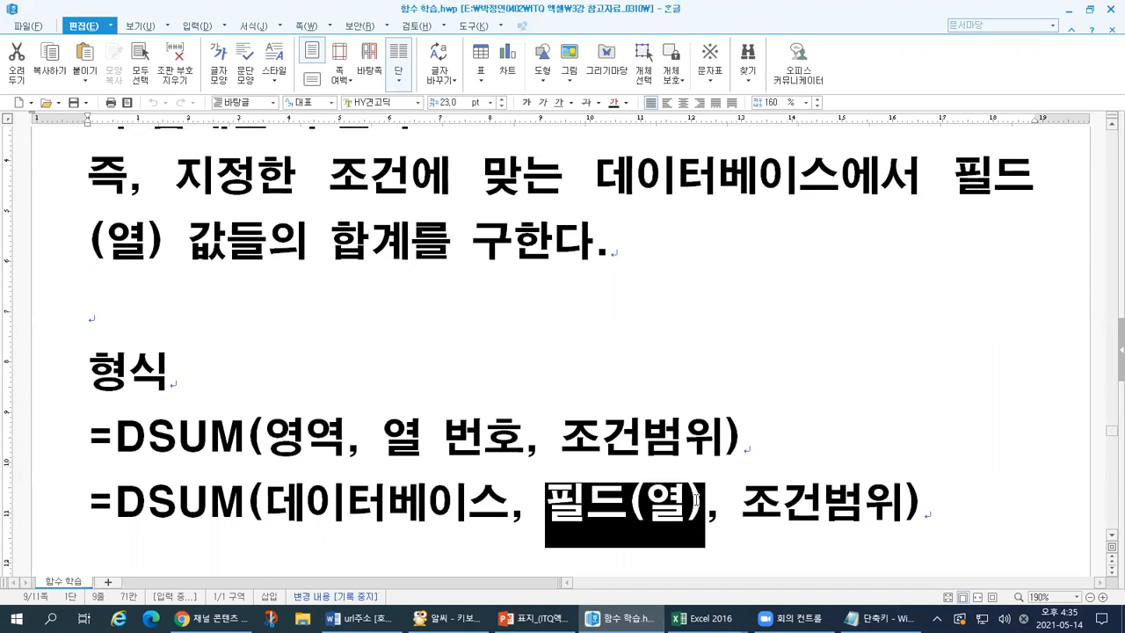
drag(564, 436, 722, 441)
drag(744, 503, 942, 496)
Step: Highlight each complete DSUM syntax line, and highlight both definition sentences together
click(87, 498)
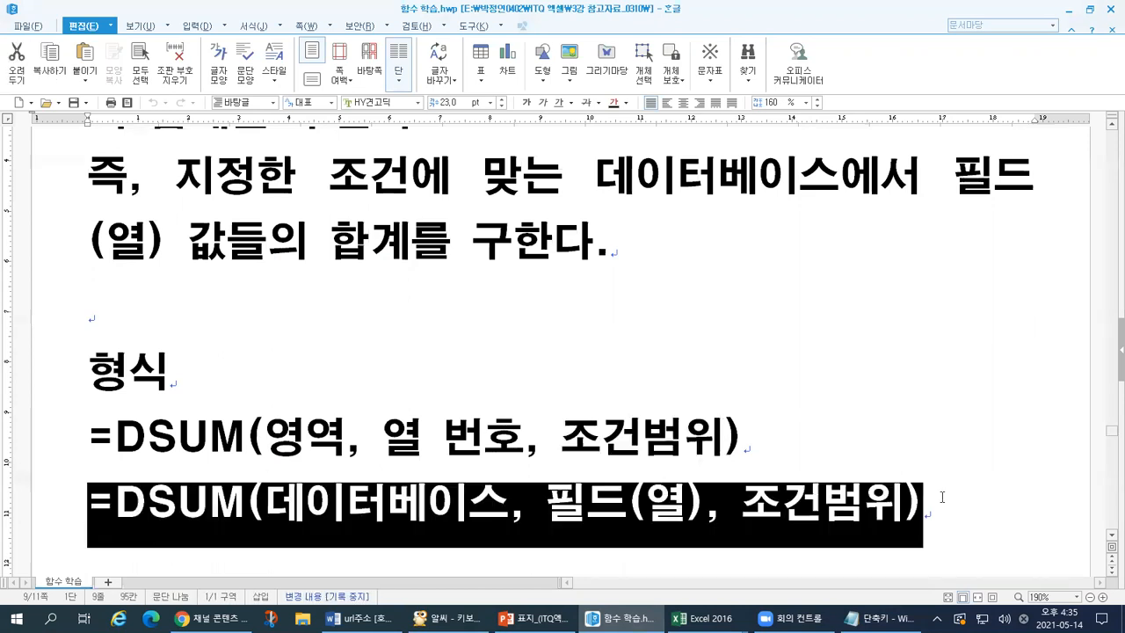
drag(86, 440, 783, 433)
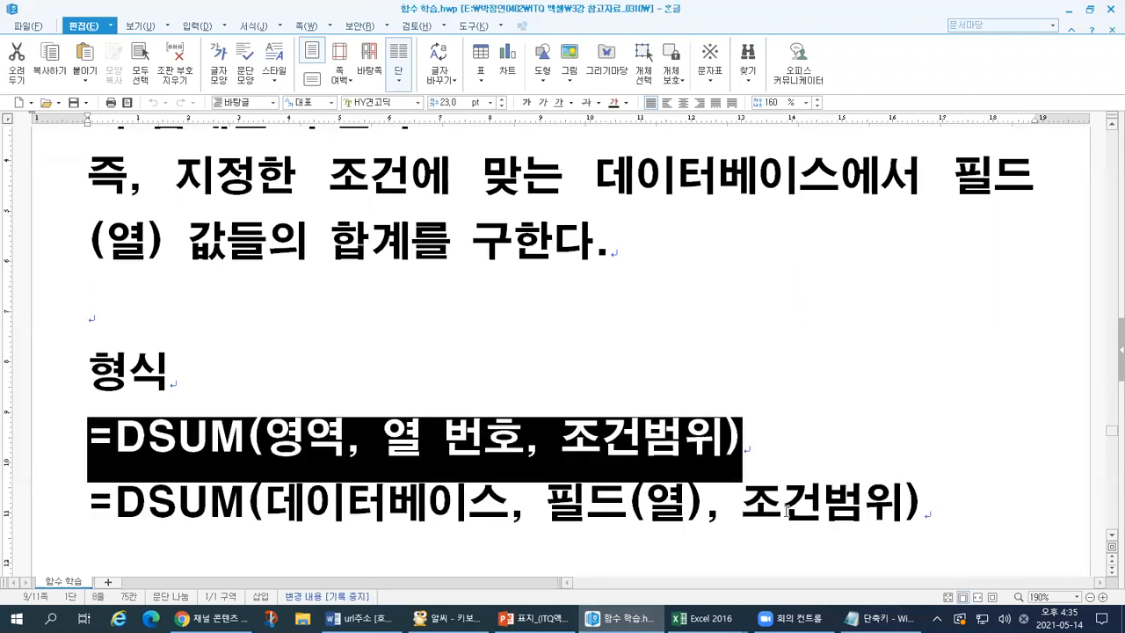
click(789, 409)
scroll(225, 397, up, 3)
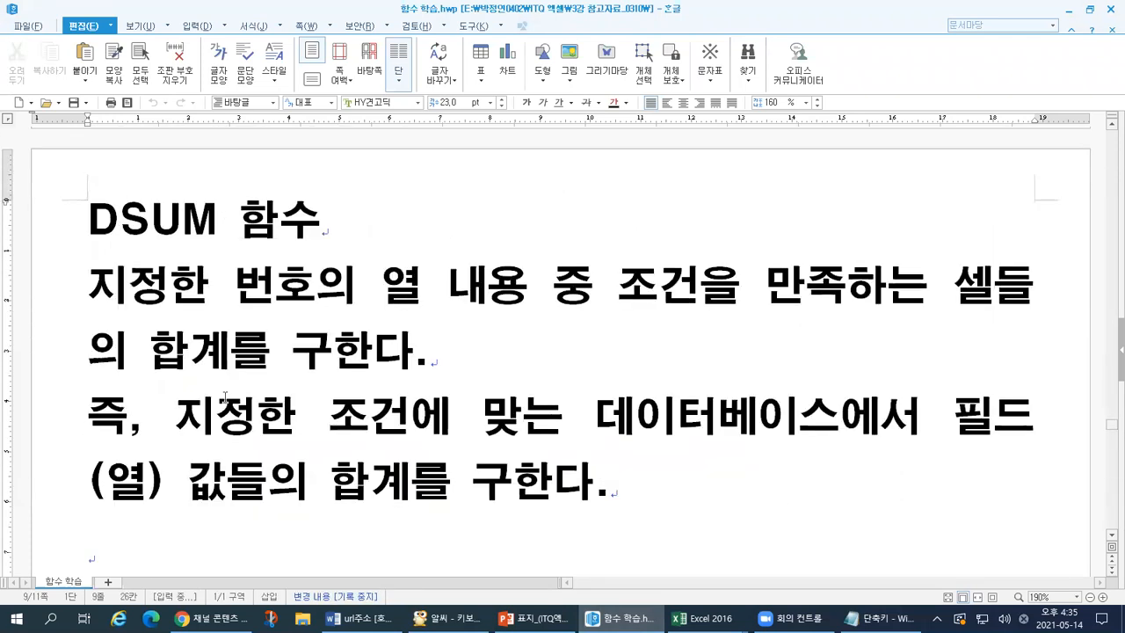
drag(93, 266, 614, 507)
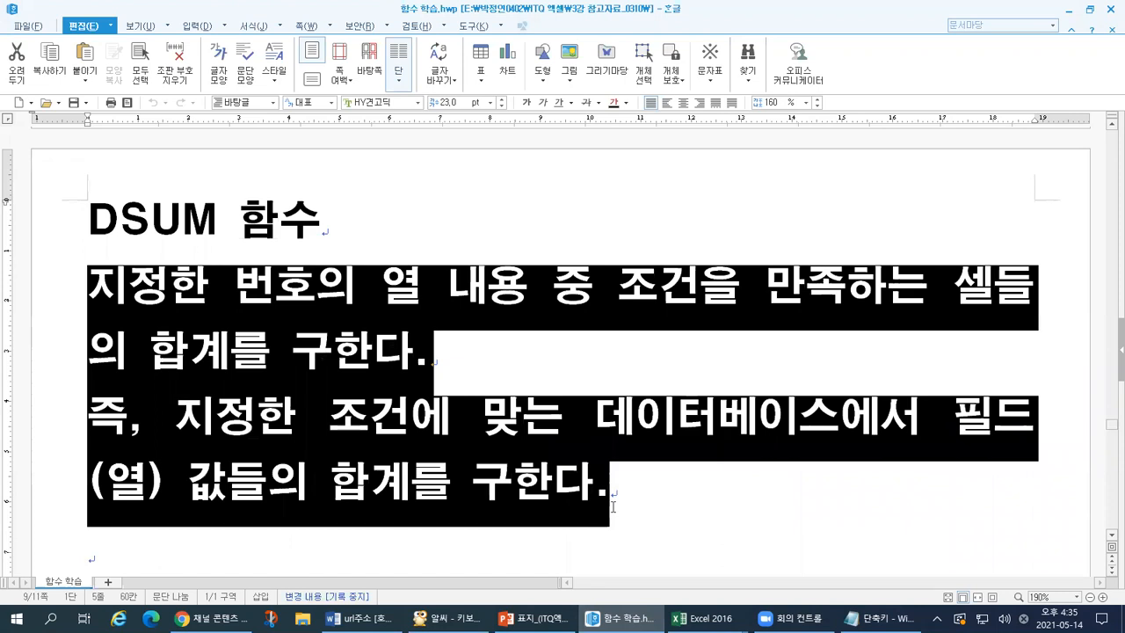
Step: Revisit the arguments in both syntax lines, highlighting 영역 in the first and 데이터베이스 in the second
scroll(614, 507, down, 5)
click(308, 422)
click(570, 411)
click(606, 362)
click(795, 426)
scroll(350, 412, up, 1)
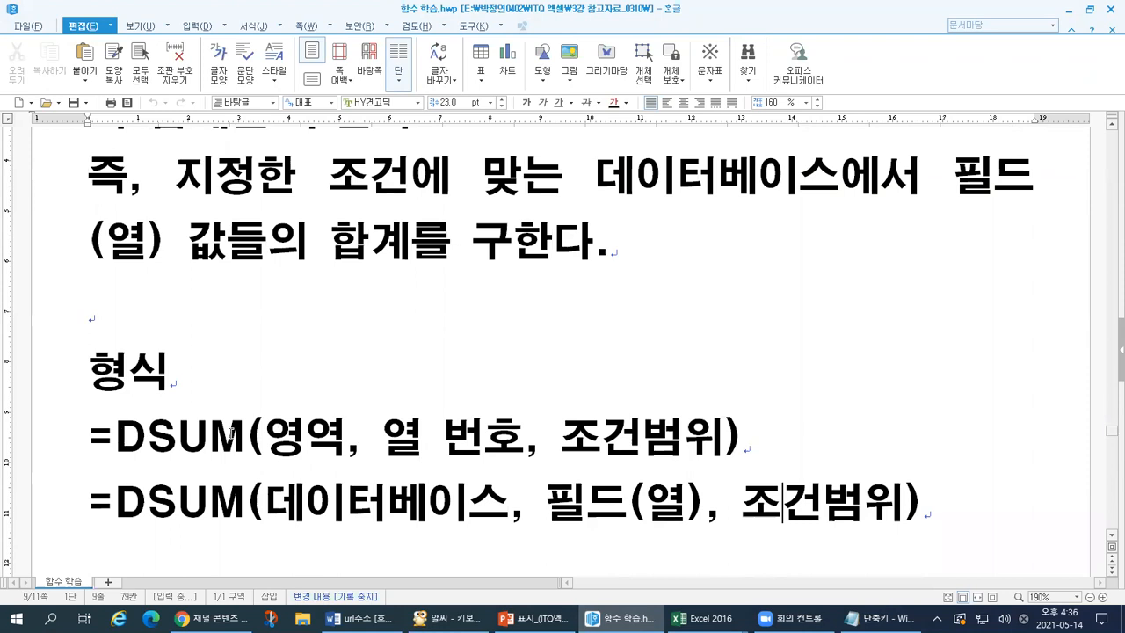
drag(268, 437, 337, 437)
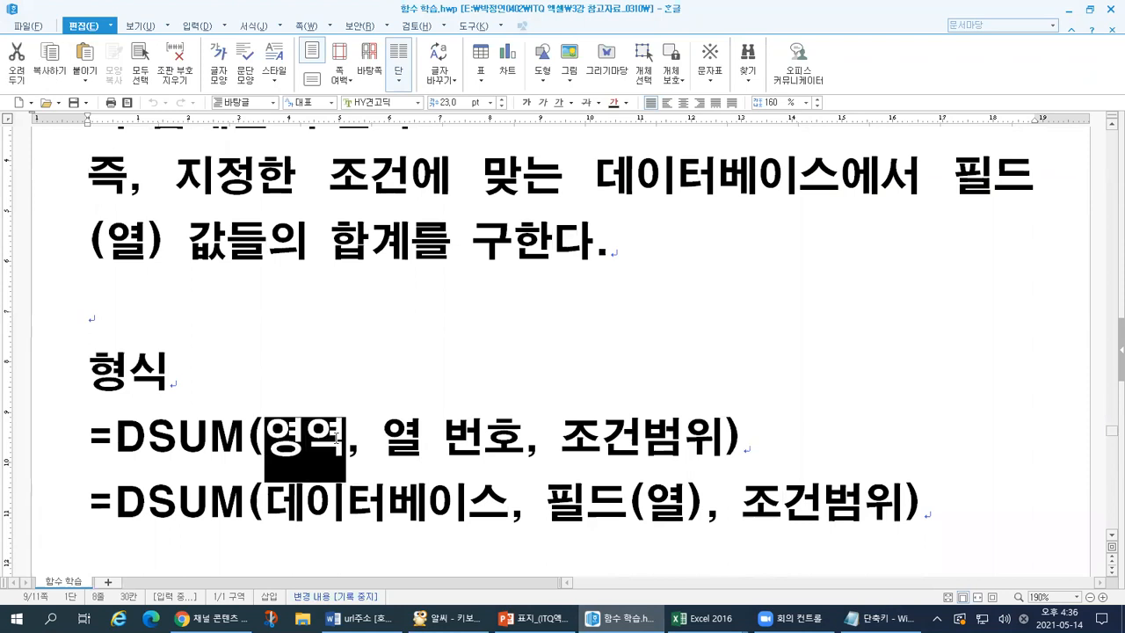
drag(266, 501, 509, 499)
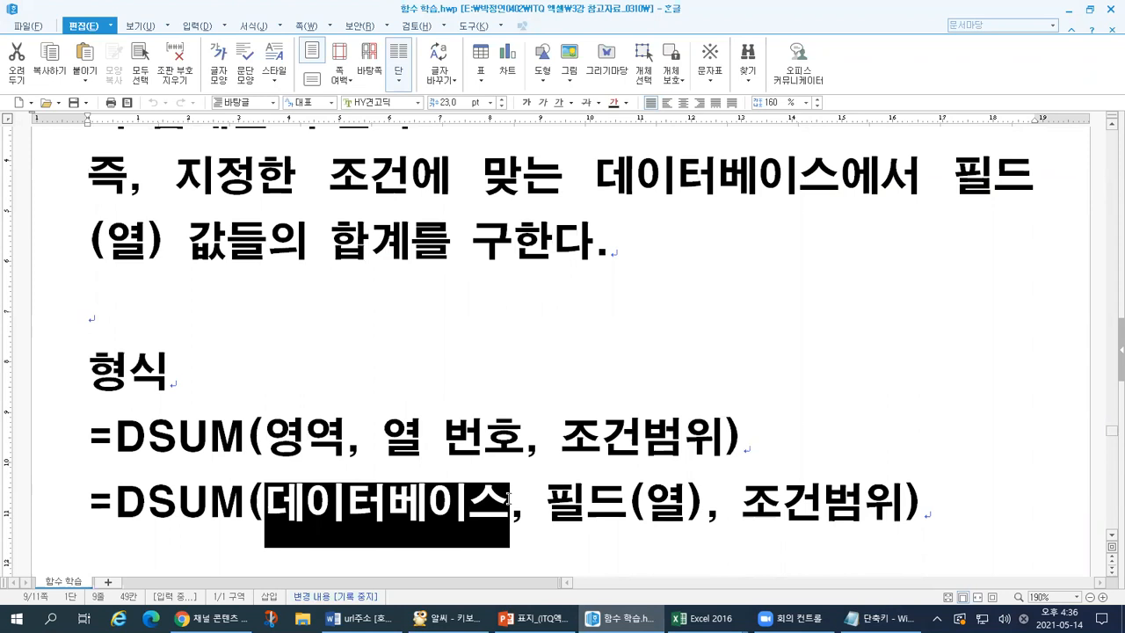
click(284, 444)
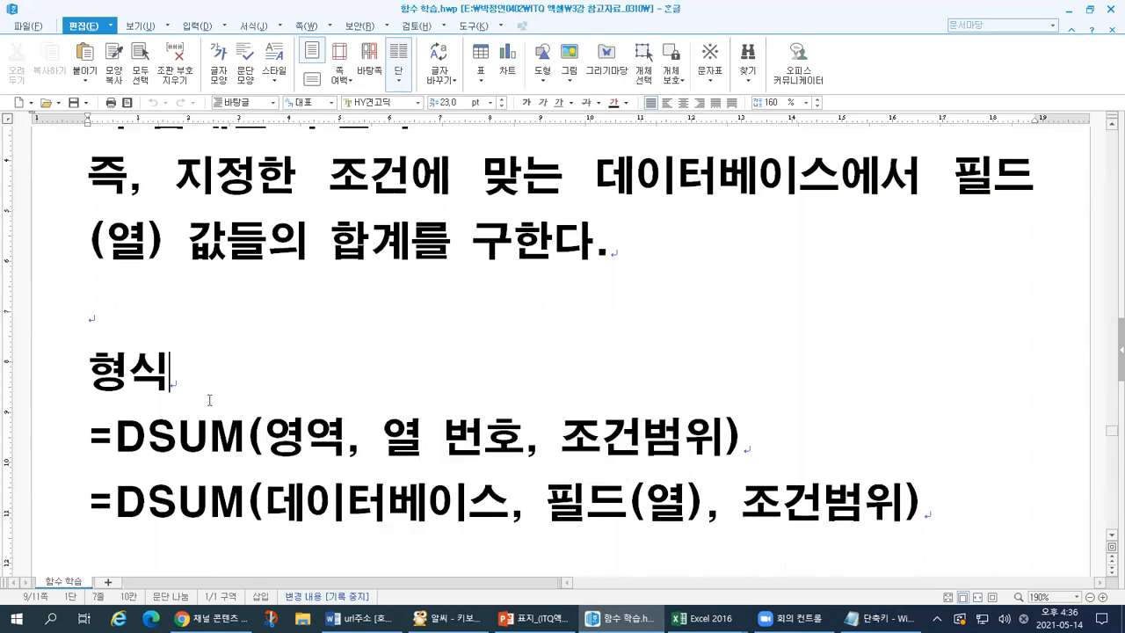
drag(306, 444, 345, 448)
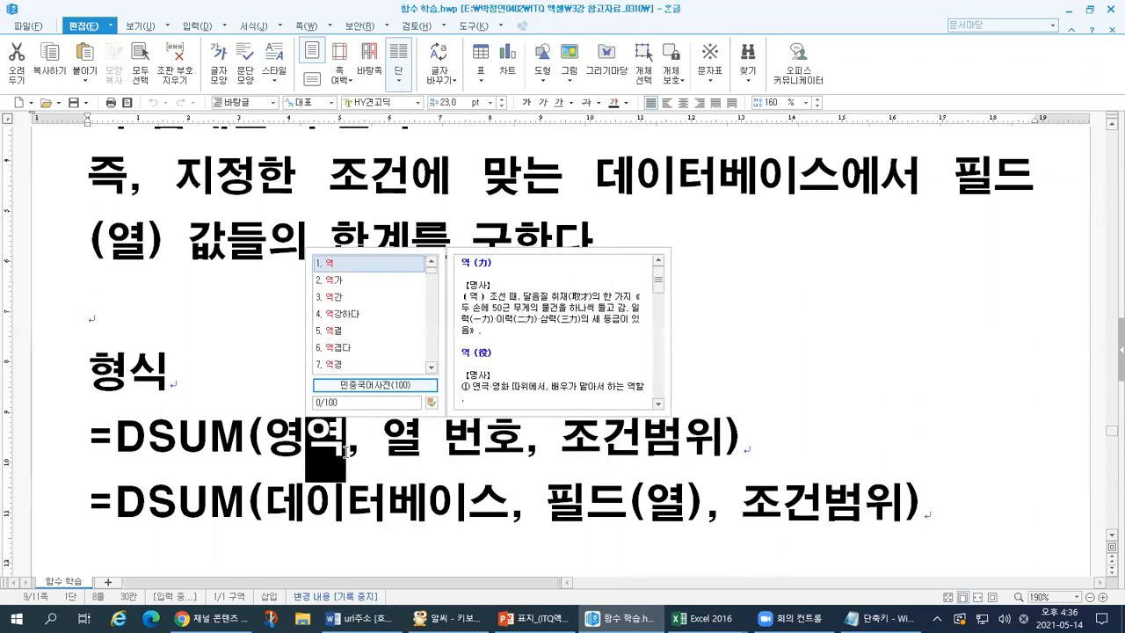
click(186, 426)
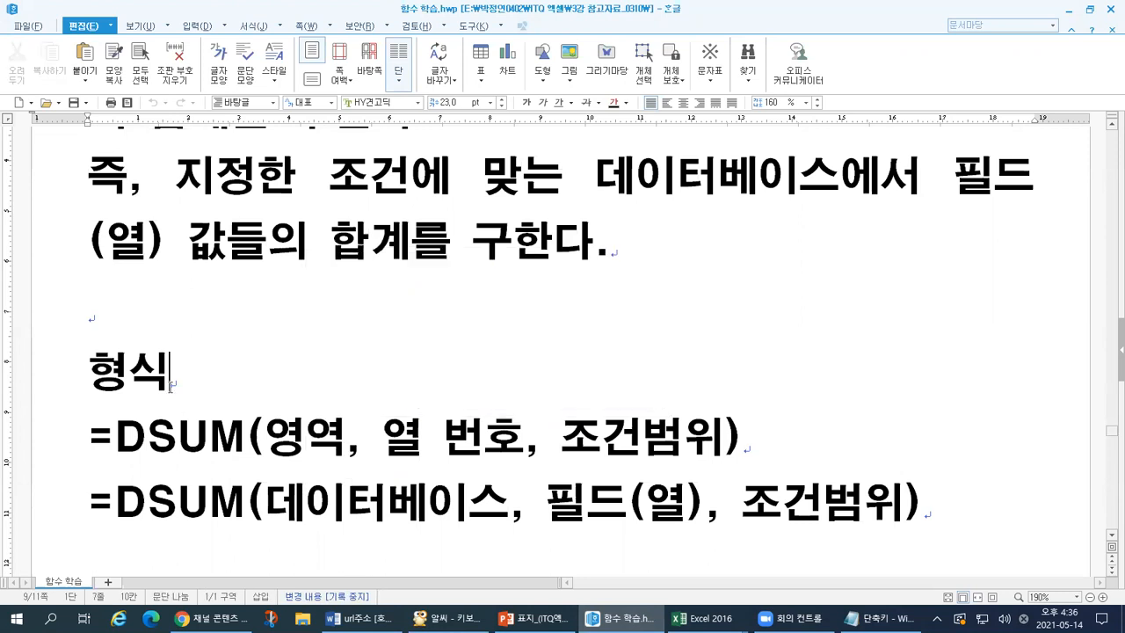
Step: Go to 사용예시 and match A1:F12 with 데이터베이스, 3 with 필드(열), and highlight the condition range H1:H2
scroll(233, 412, down, 5)
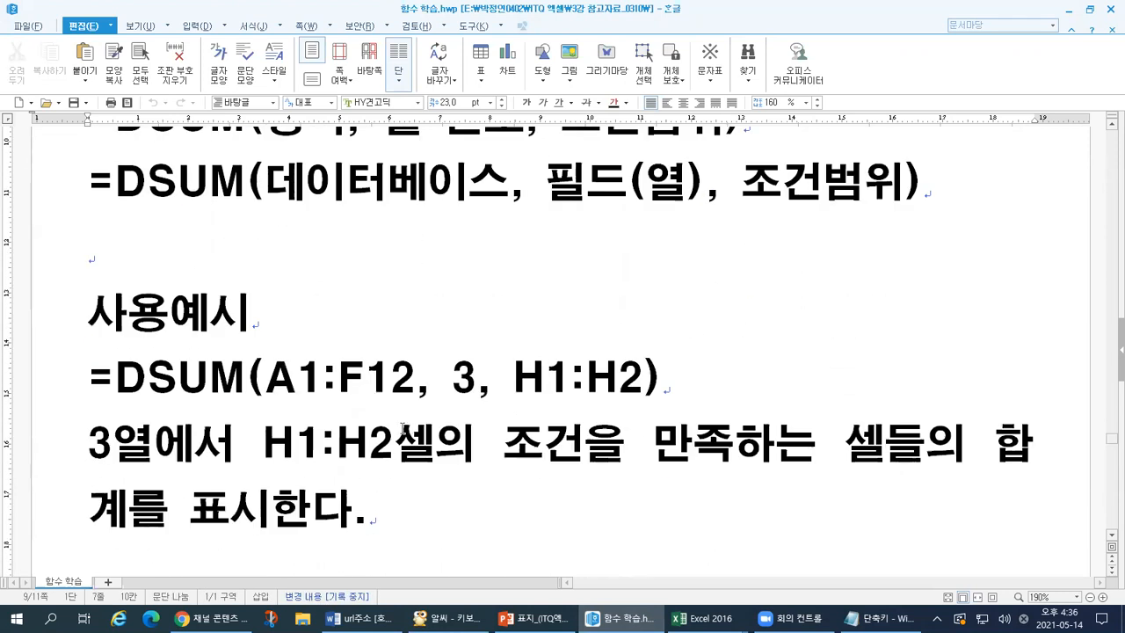
drag(266, 380, 406, 367)
drag(266, 183, 503, 180)
drag(453, 379, 480, 379)
drag(545, 180, 711, 176)
drag(515, 390, 638, 381)
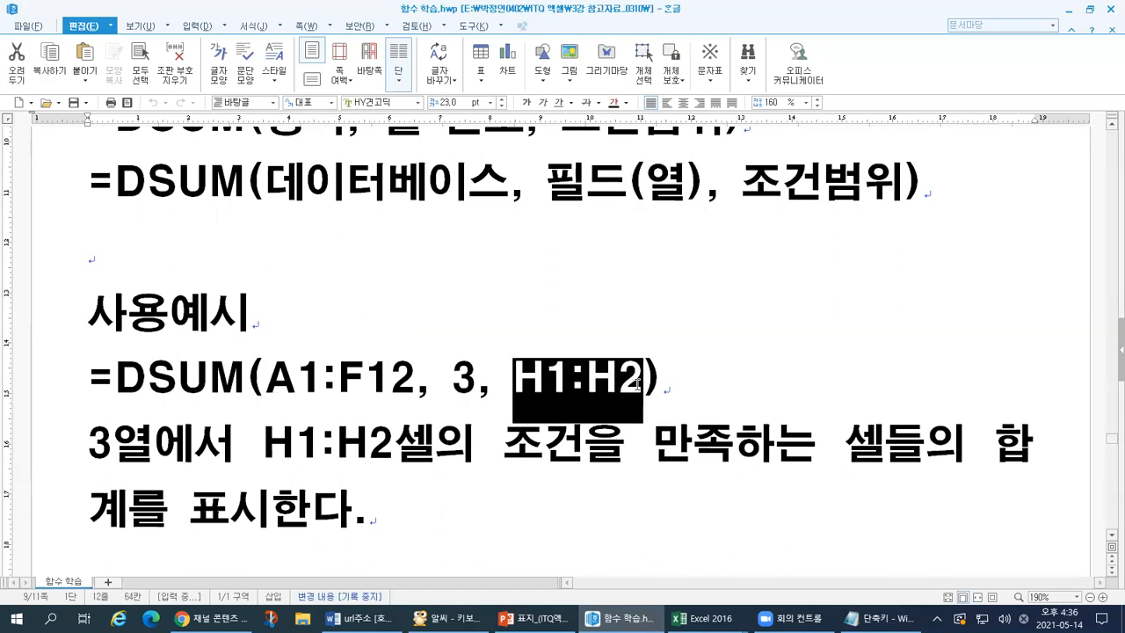
Step: Highlight SUM inside the function name, and highlight the whole example formula =DSUM(A1:F12, 3, H1:H2)
drag(147, 376, 236, 393)
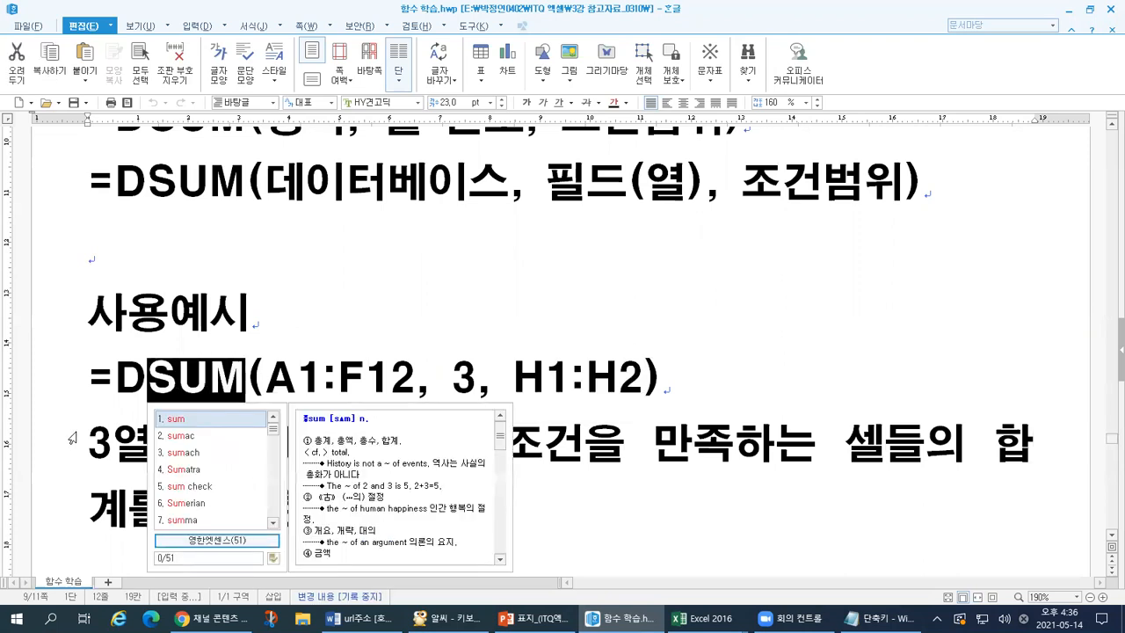
click(93, 379)
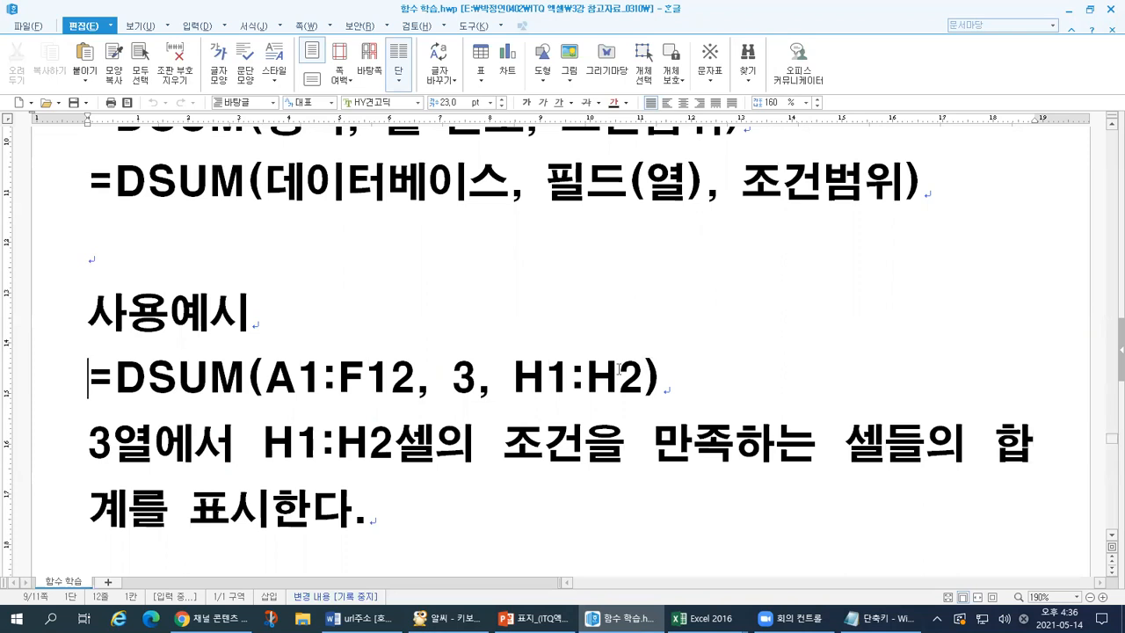
shift+click(693, 372)
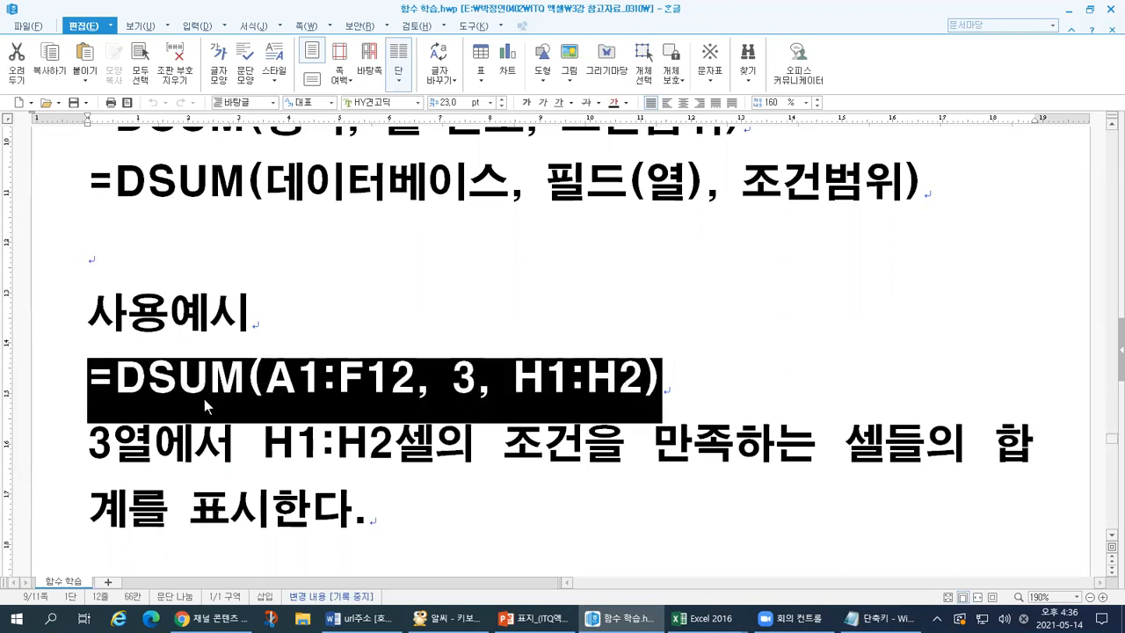
Step: Go to the second usage example and highlight A1:F12, “수량”, the word 열 in its explanation, and H1:H2
scroll(204, 398, down, 5)
scroll(218, 419, down, 2)
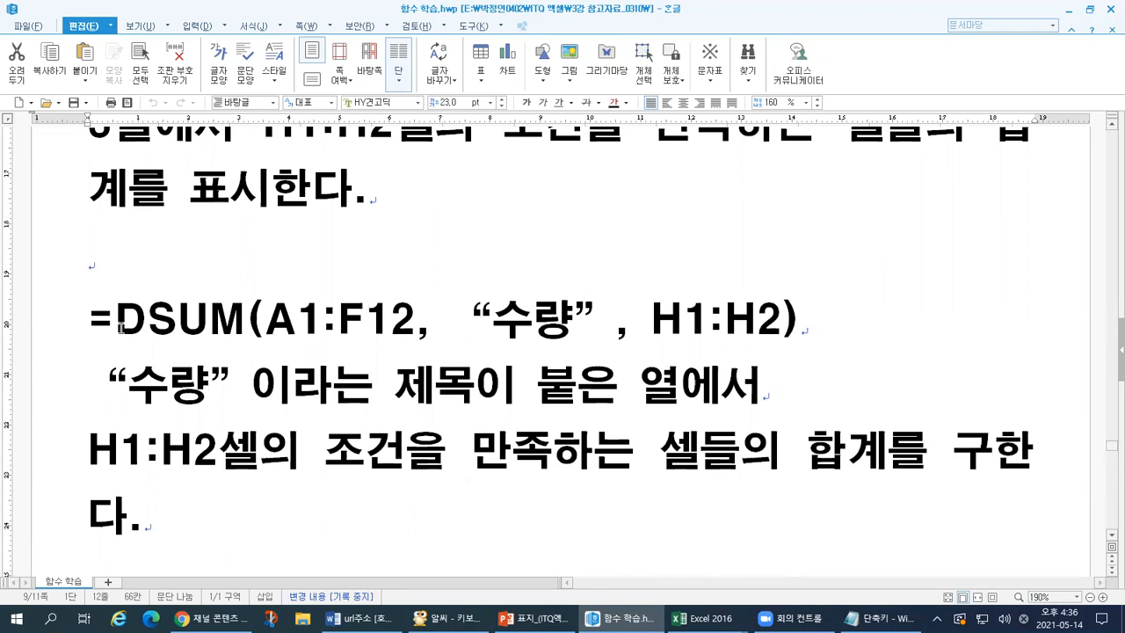
drag(86, 318, 407, 311)
click(269, 319)
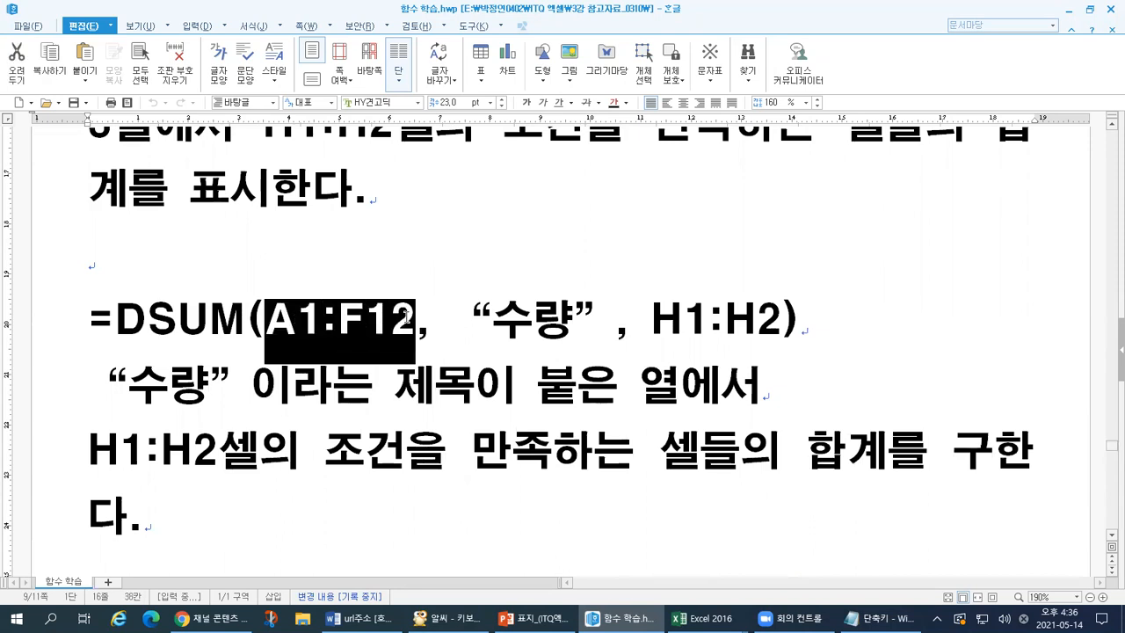
click(283, 327)
drag(264, 327, 596, 318)
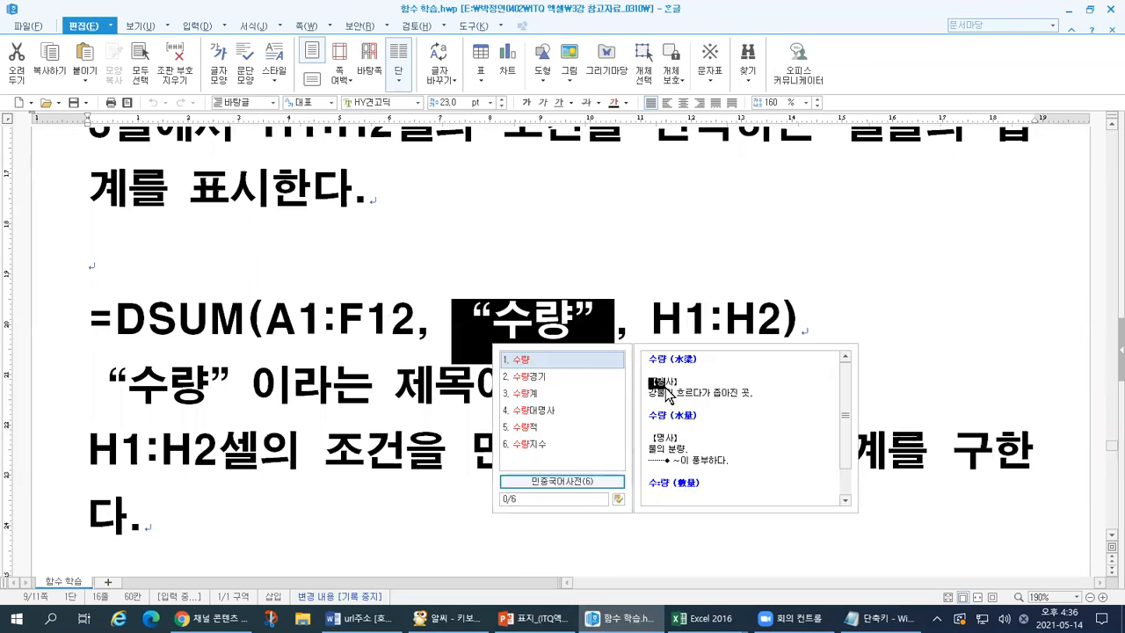
drag(643, 384, 674, 384)
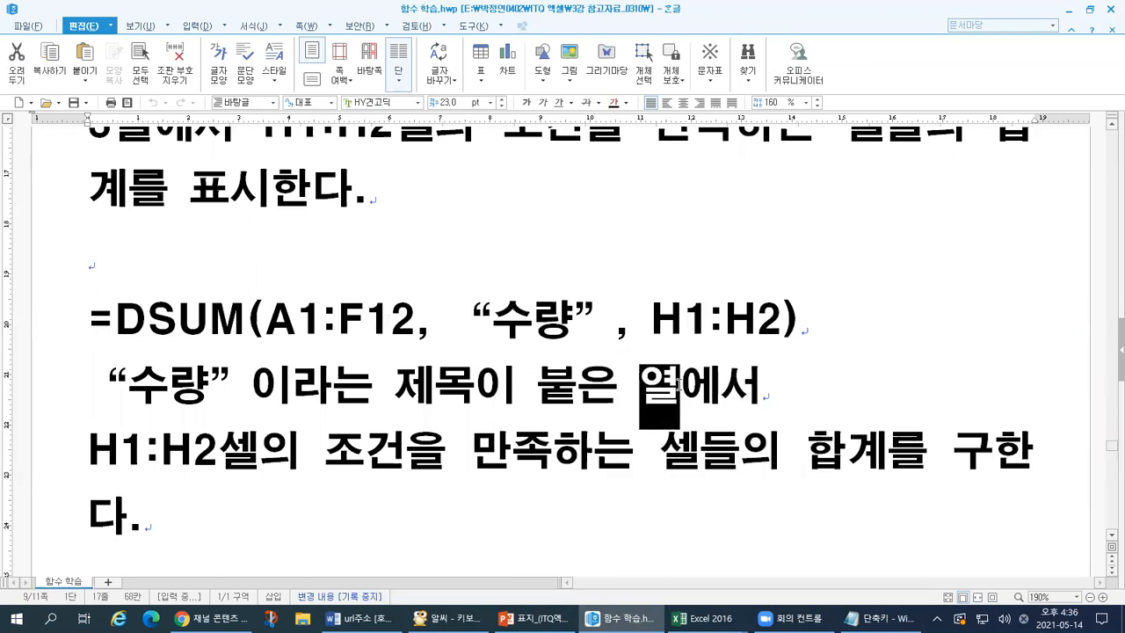
drag(656, 322, 778, 321)
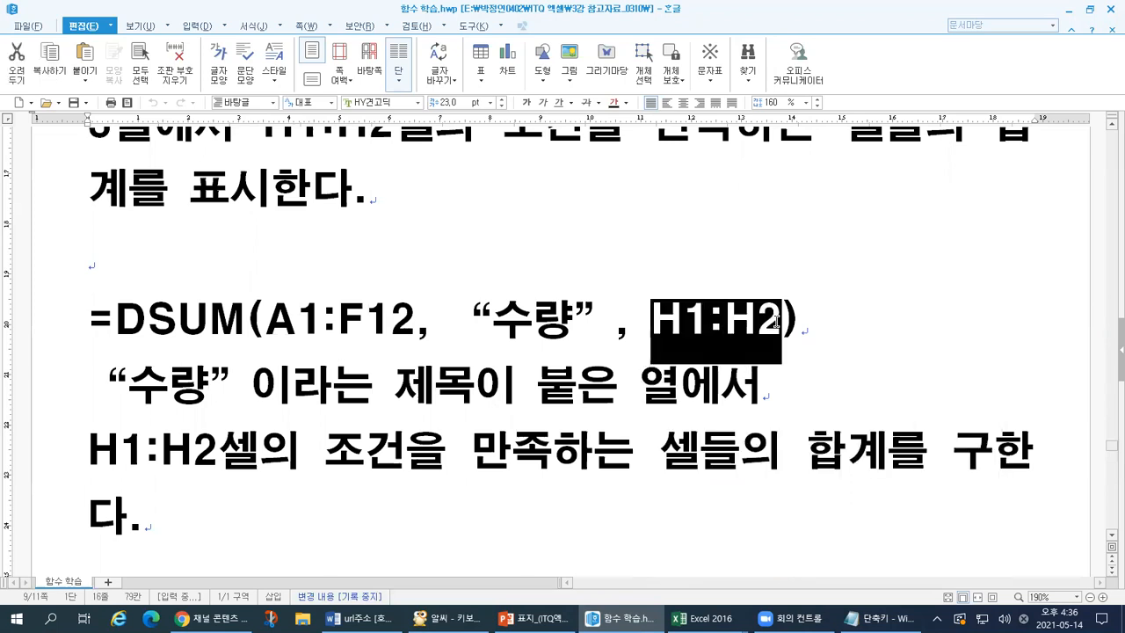
Step: Highlight 조건을 만족하는 셀들의 합계 in the explanation, and highlight the whole formula =DSUM(A1:F12, “수량”, H1:H2)
click(329, 451)
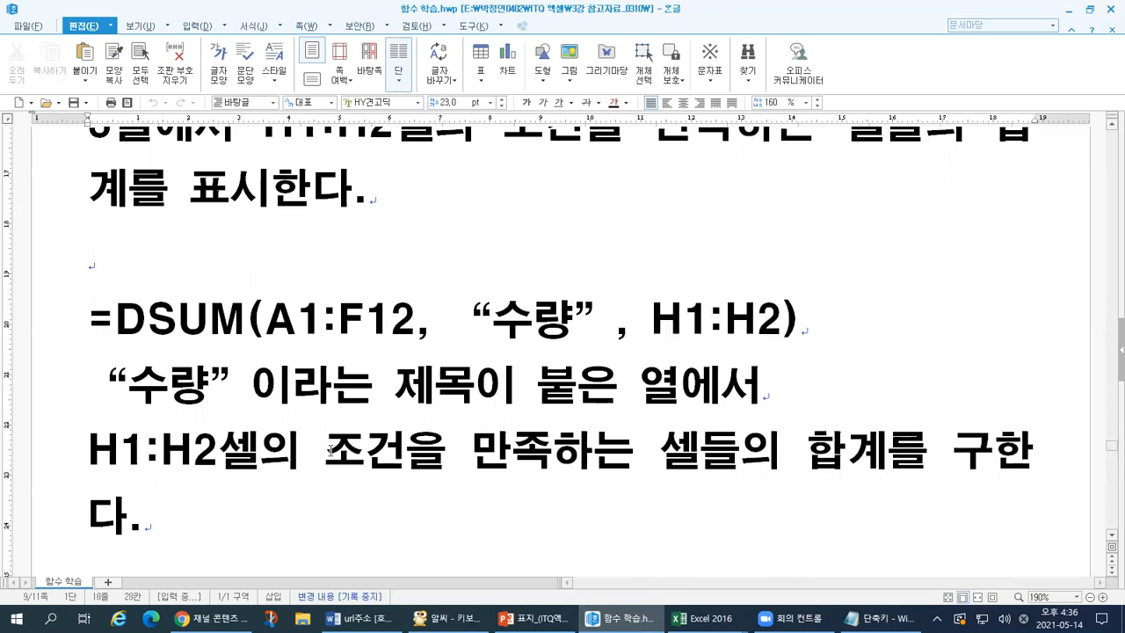
drag(330, 451, 874, 445)
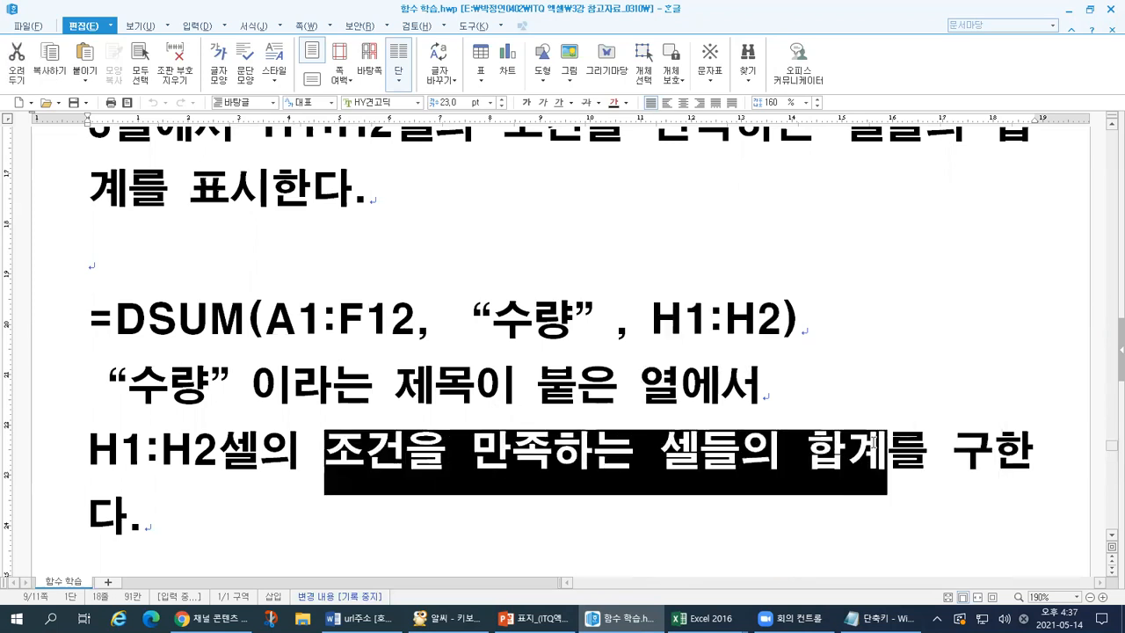
drag(93, 313, 851, 310)
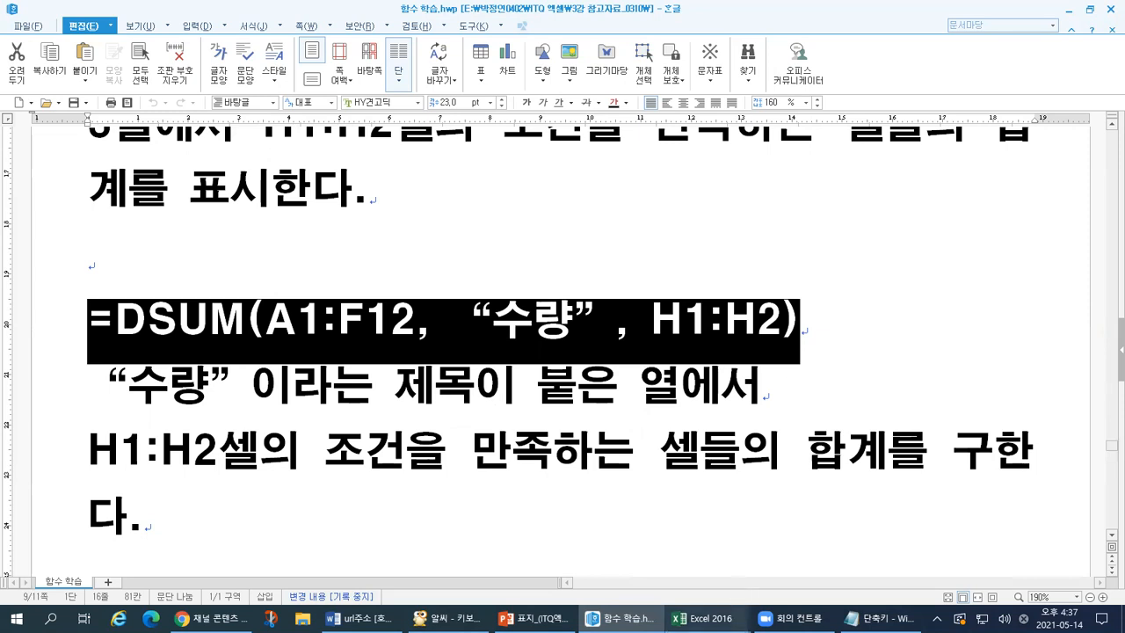
Step: Switch to the Excel workbook 0514 DSUM VLOOKUP and show its DSUM sheet
mouse_move(704, 618)
click(668, 550)
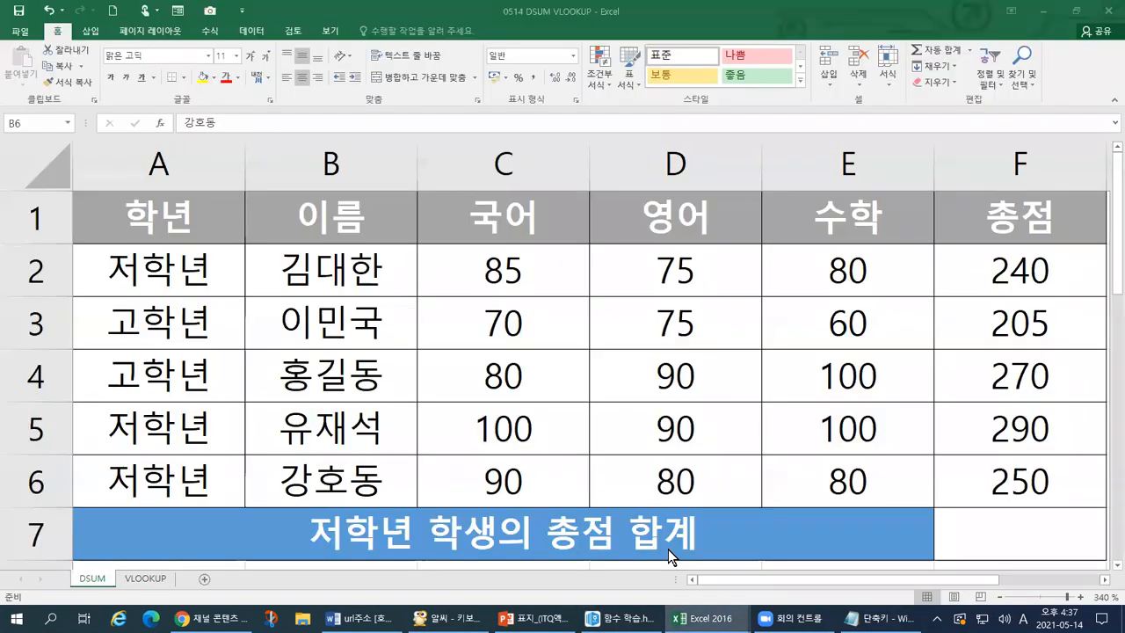
click(87, 581)
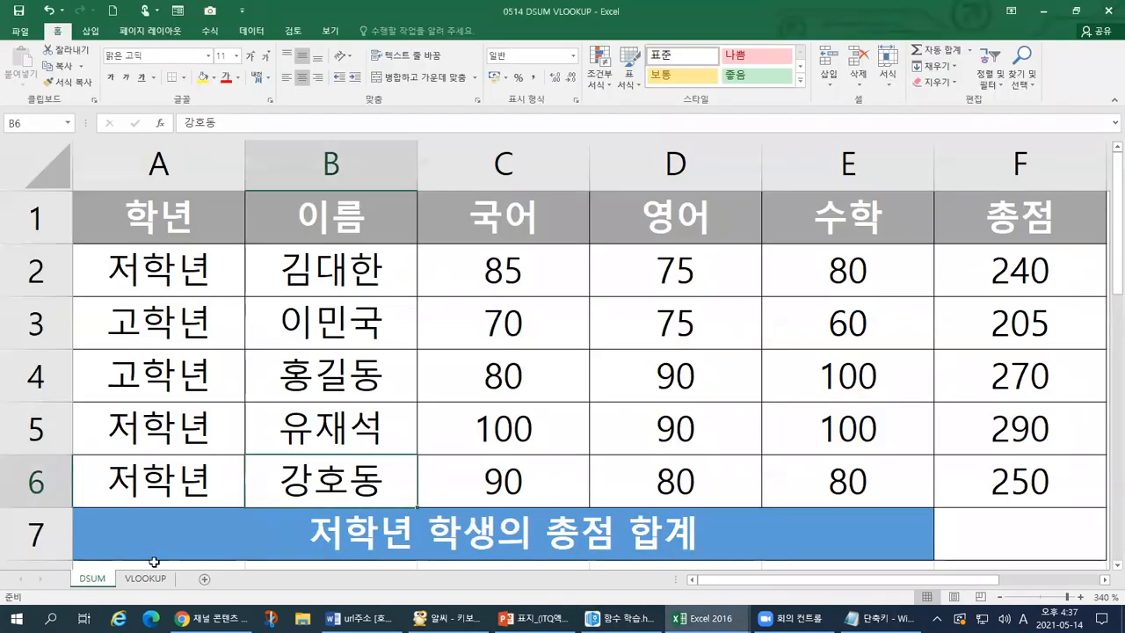
Step: Merge and center cells A8:F8 below the 저학년 학생의 총점 합계 row
click(305, 535)
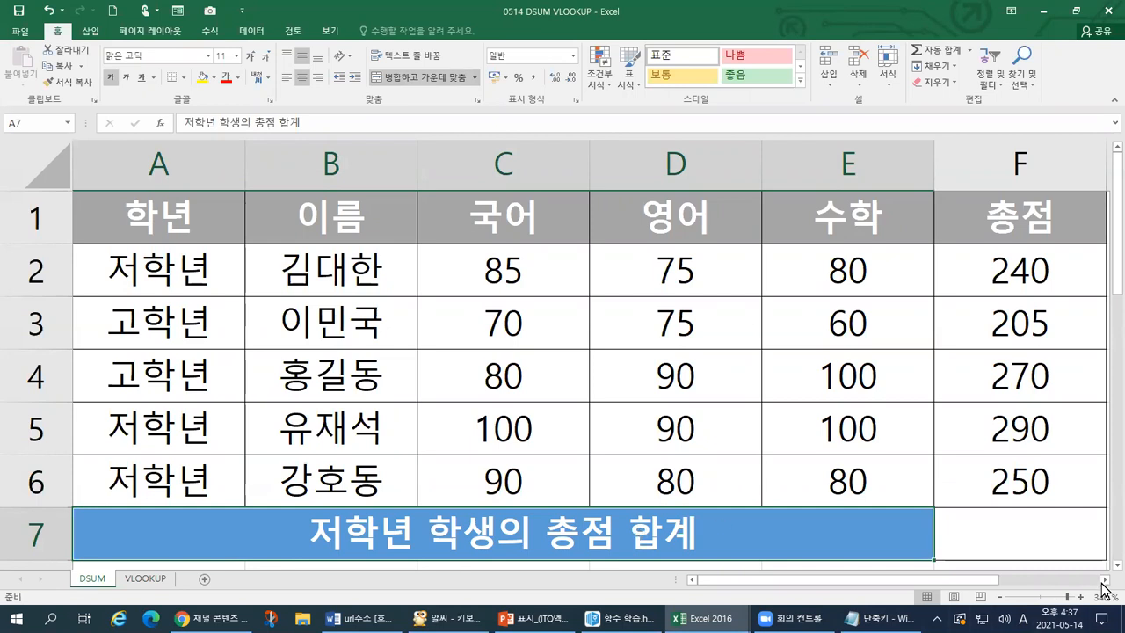
scroll(789, 460, down, 3)
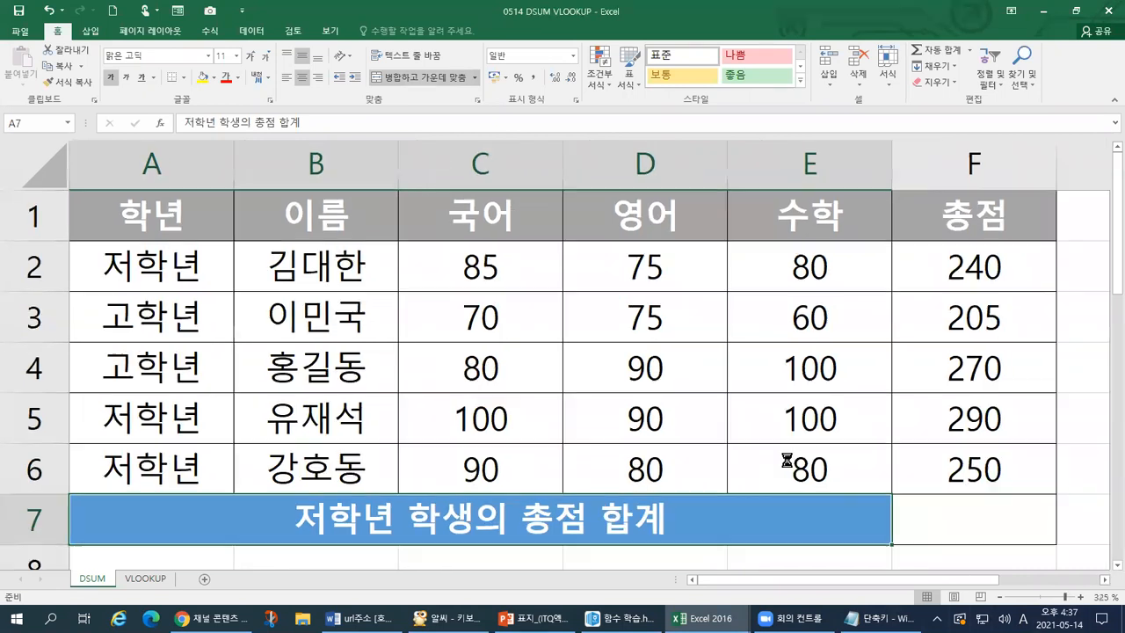
click(585, 535)
drag(150, 530, 857, 540)
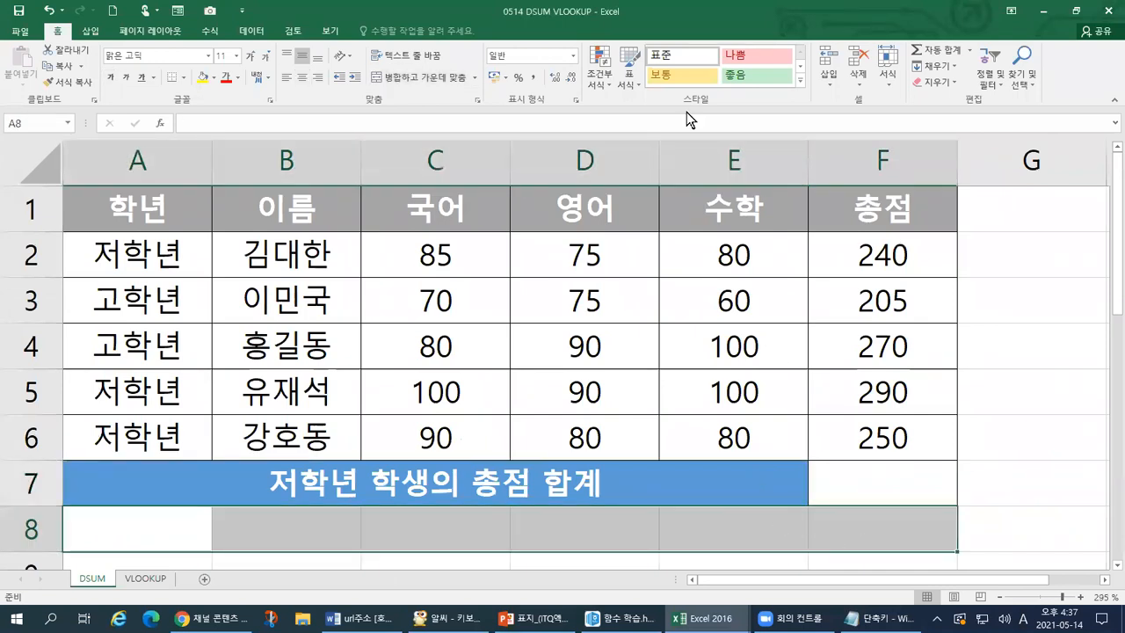
click(420, 77)
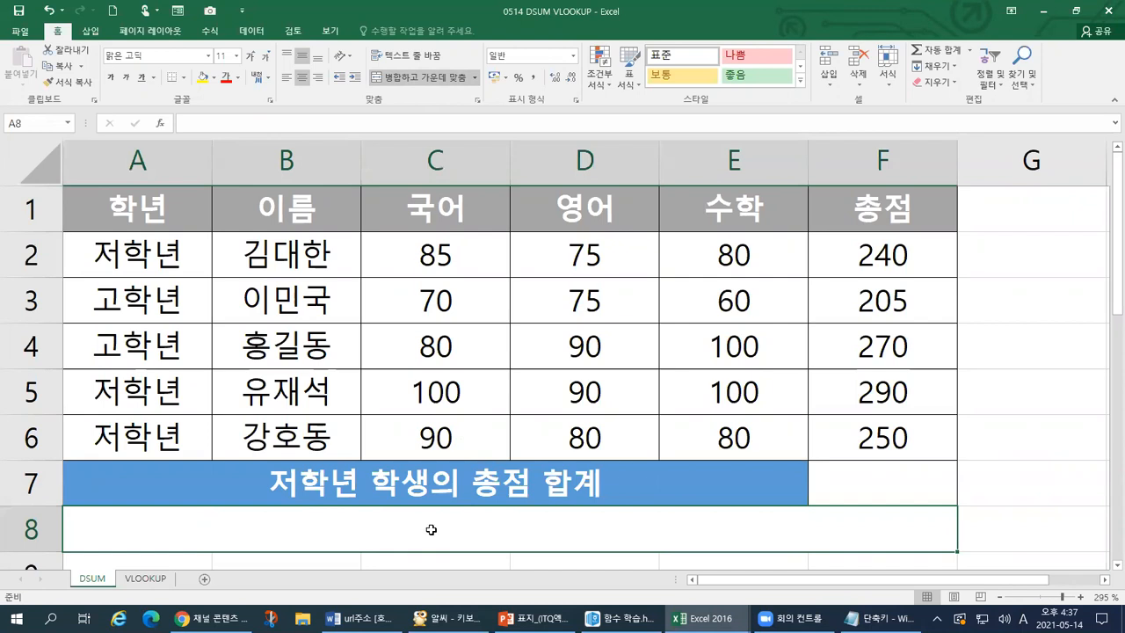
Step: Highlight the 학년 header, the first 저학년 cell, and the 총점 column range F1:F6
click(158, 222)
click(152, 254)
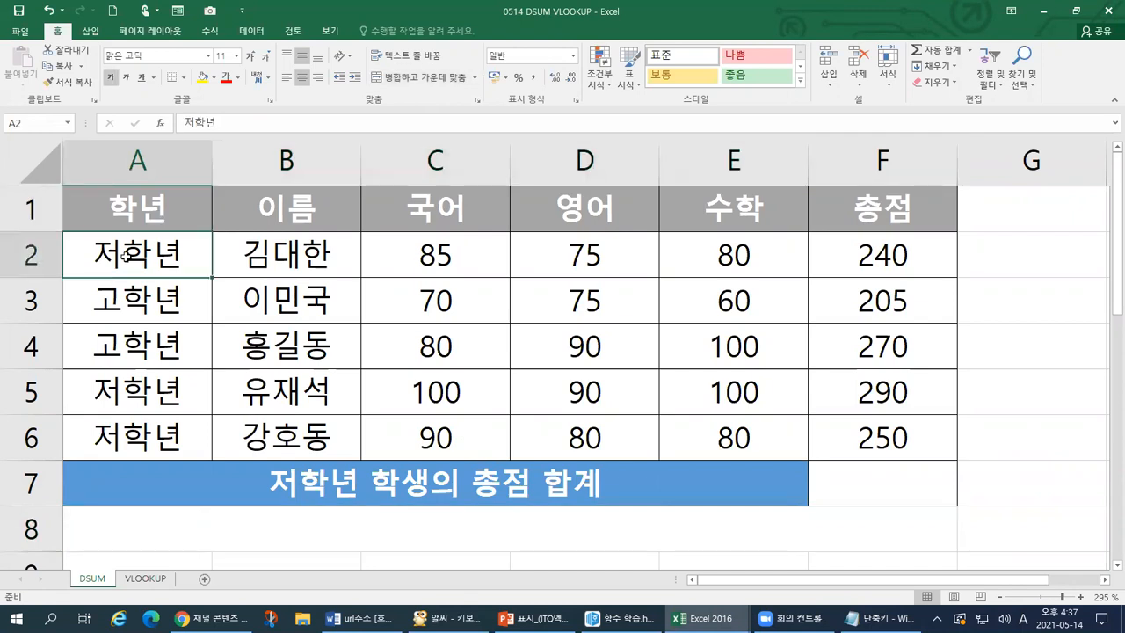
drag(870, 219, 865, 456)
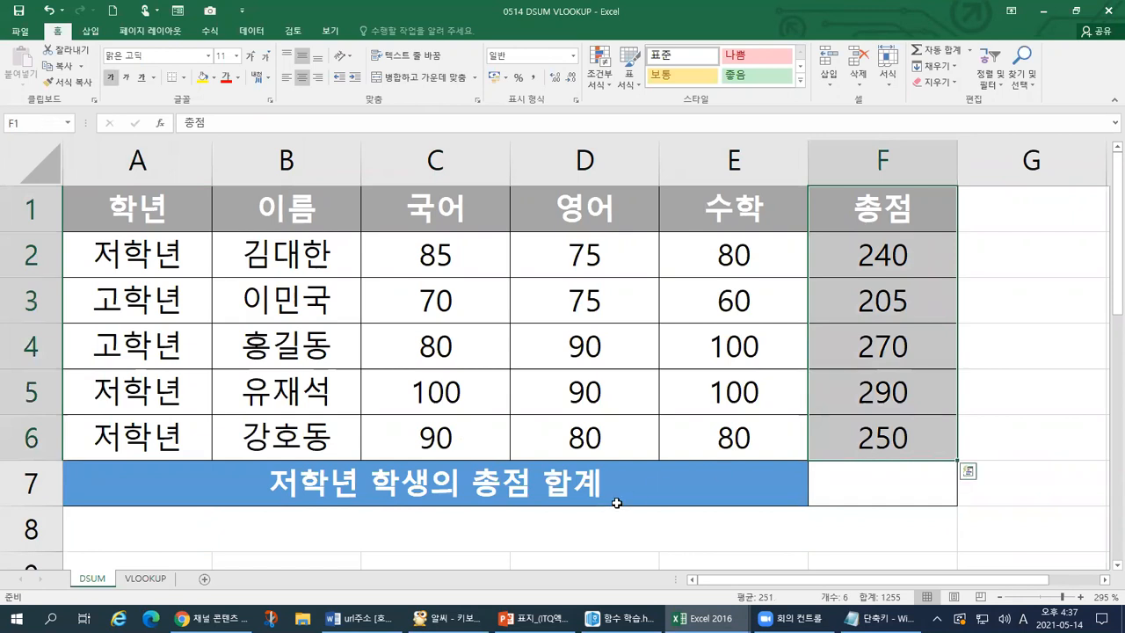
Step: Start a DSUM formula in the merged cell A8 with the whole table A1:F6 as its database argument
click(508, 526)
text(=)
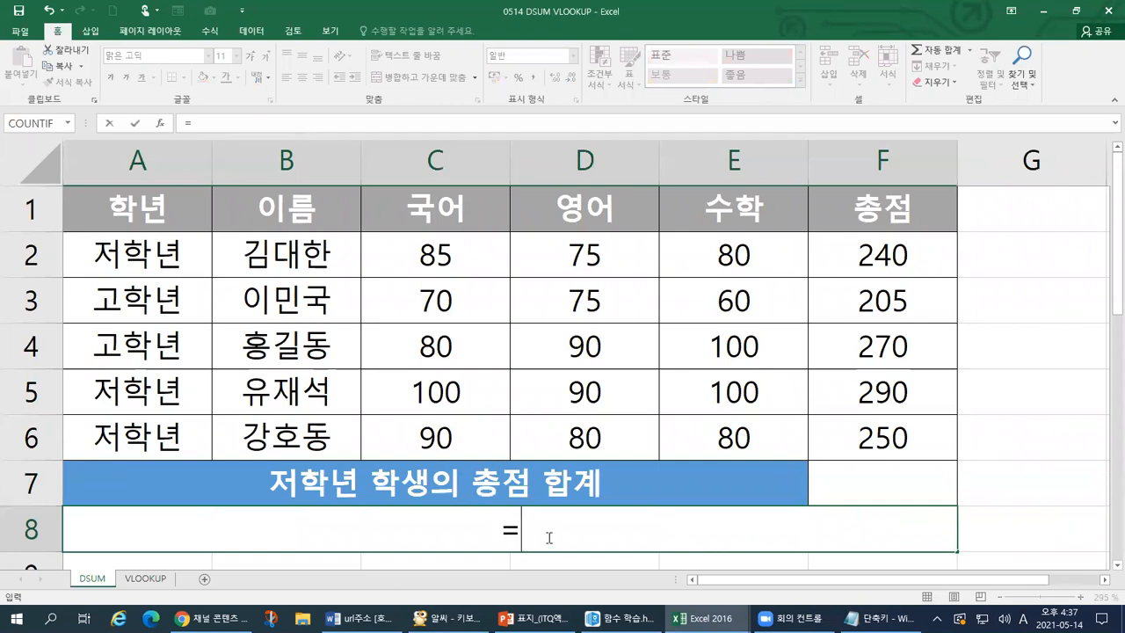
text(D)
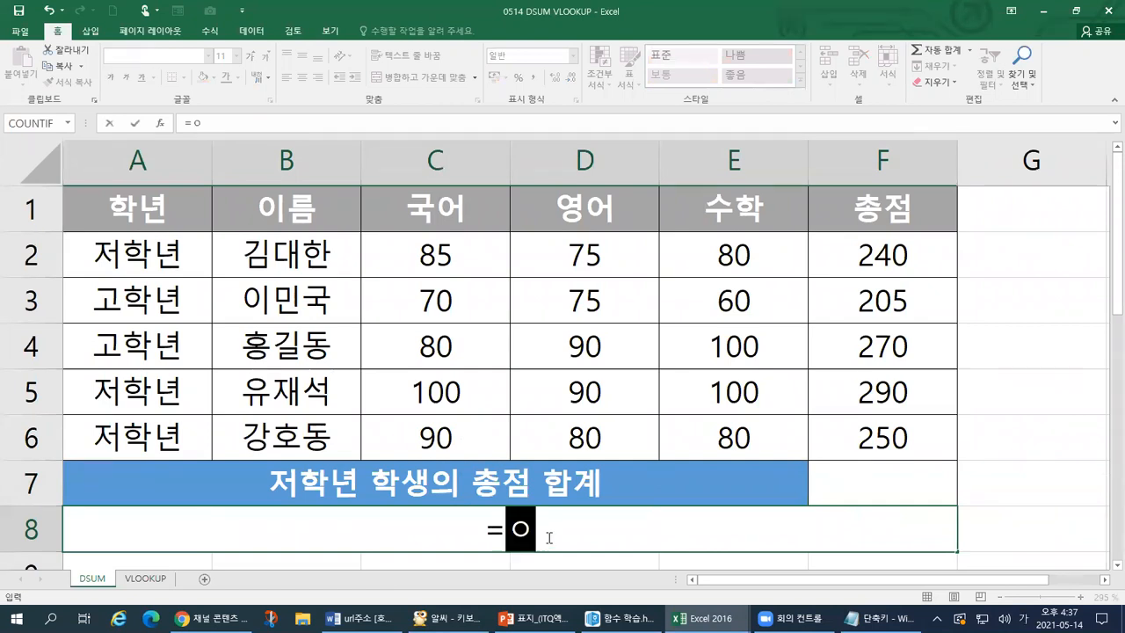
text(SUM()
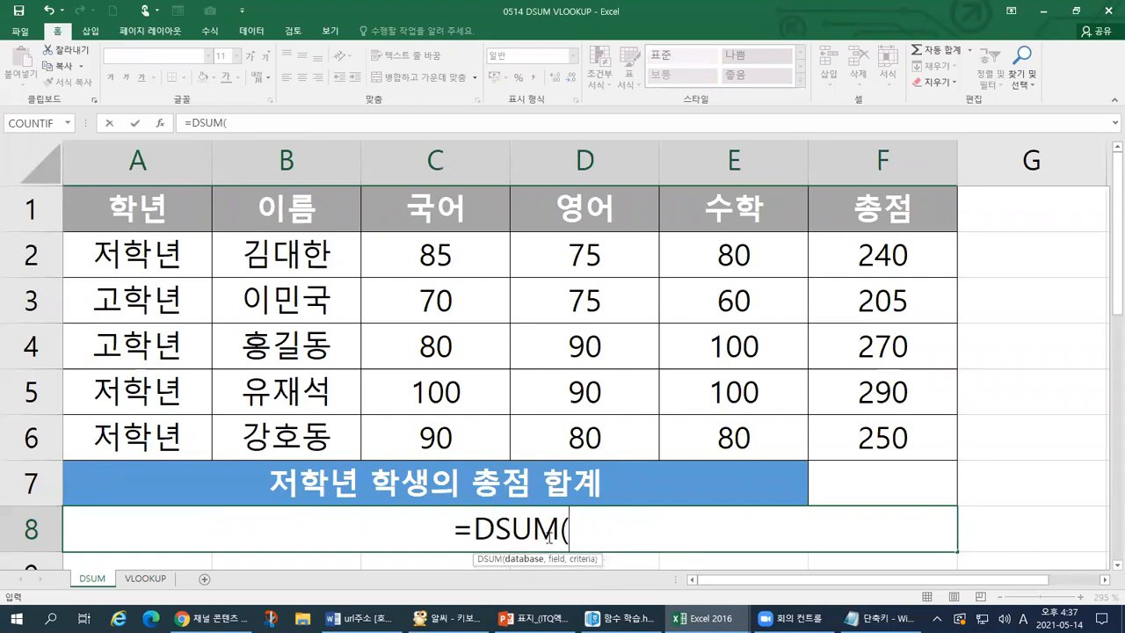
mouse_move(619, 618)
click(165, 253)
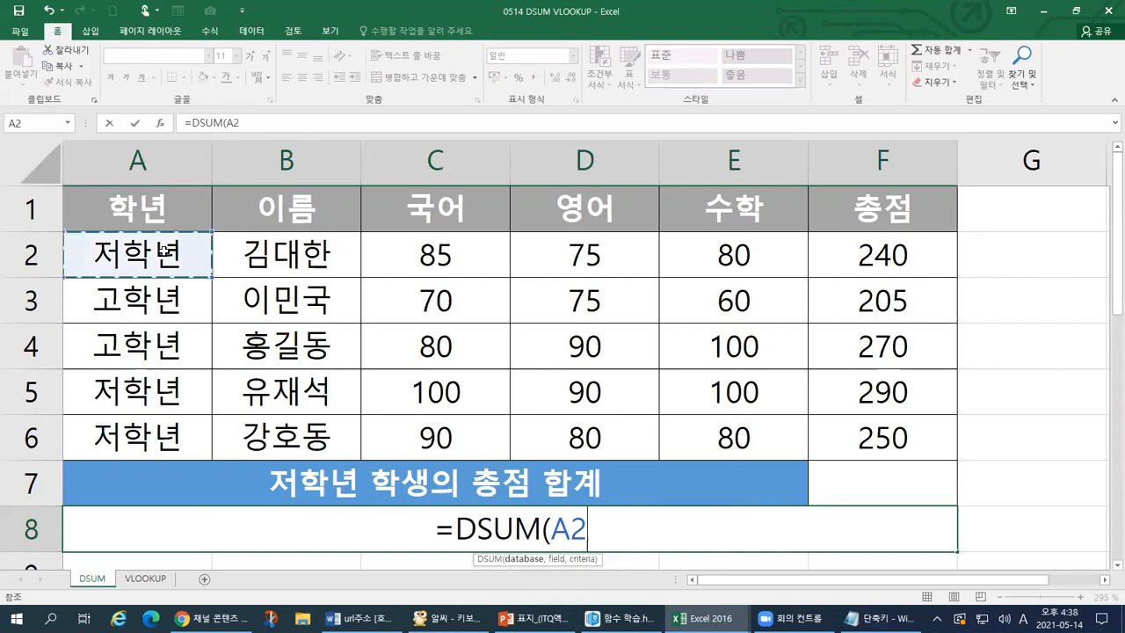
click(100, 211)
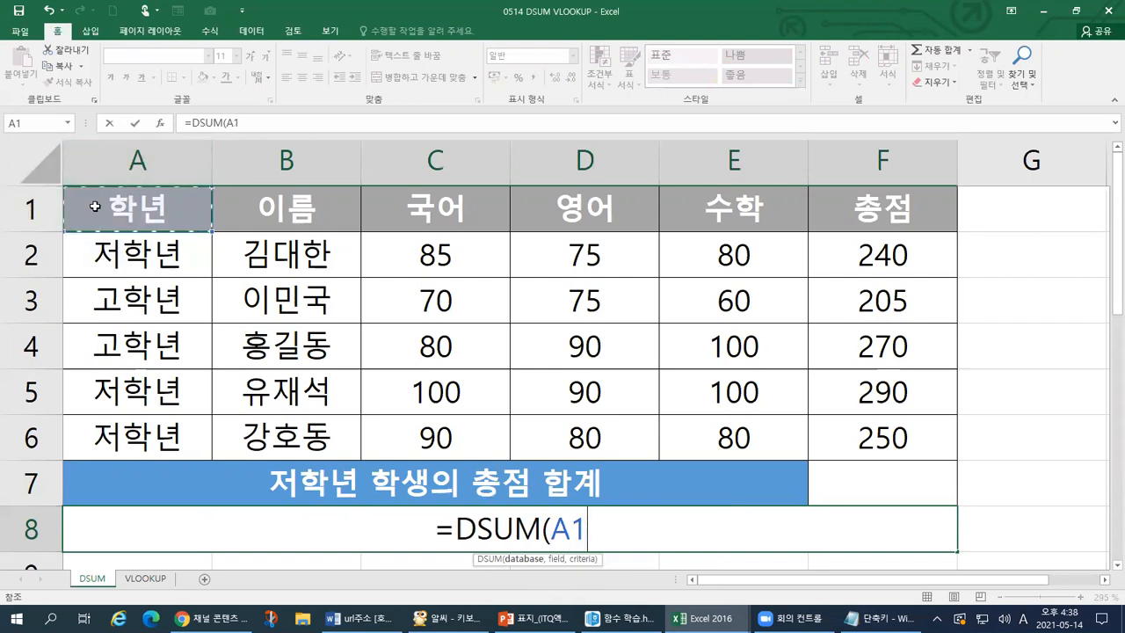
drag(95, 205, 922, 439)
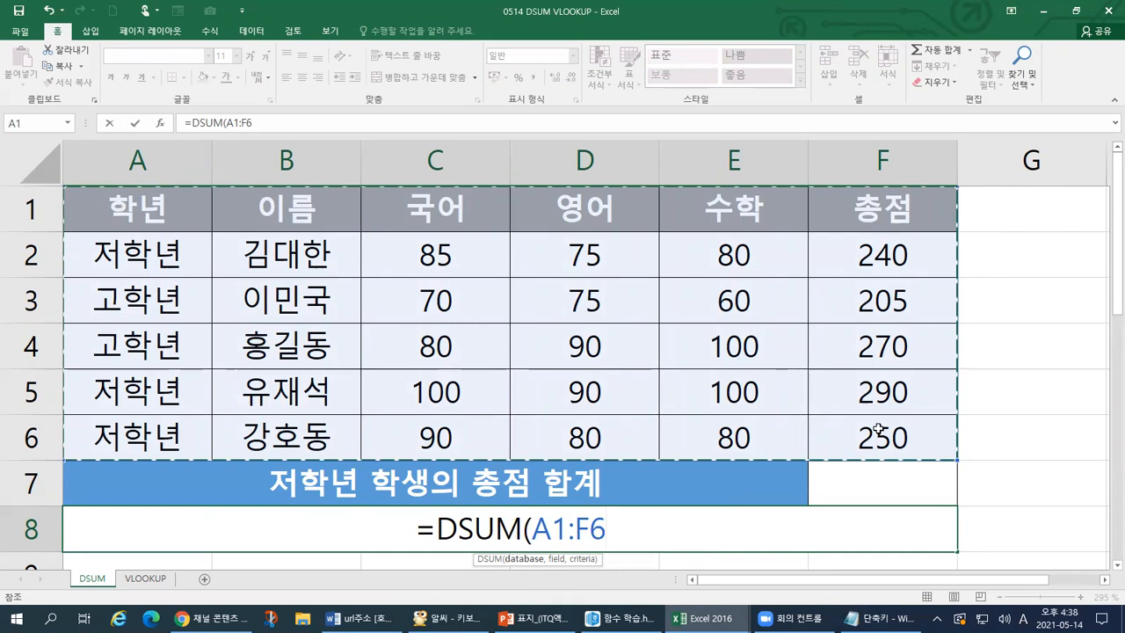
drag(156, 200, 875, 440)
text(,)
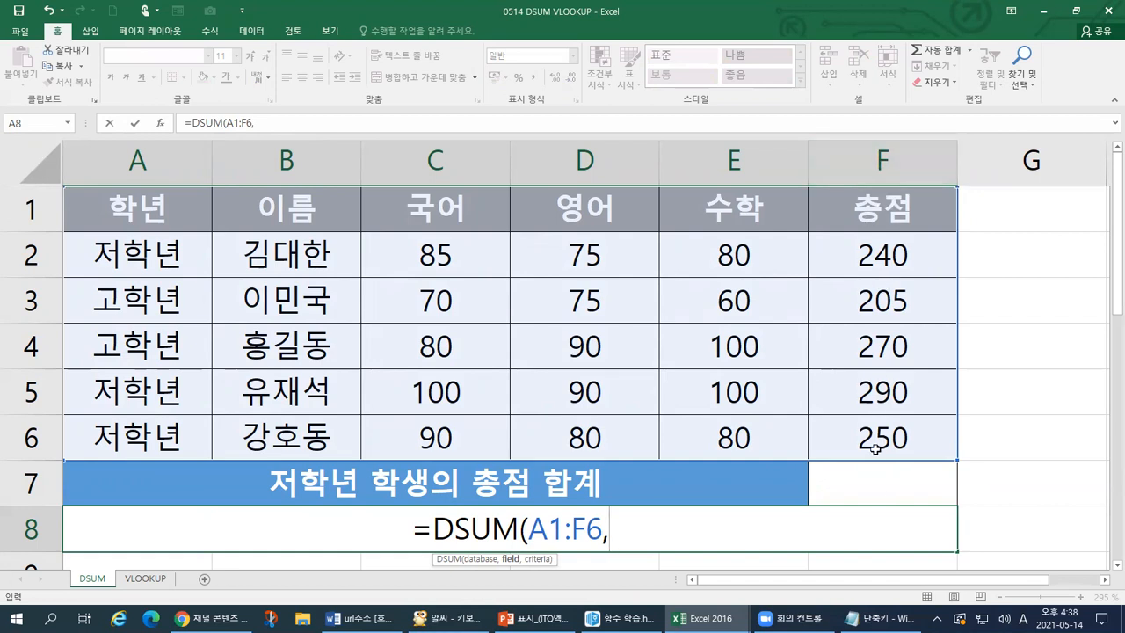
Step: Add the 총점 header F1 as the field and A1:A2 as the criteria range, leaving the DSUM parenthesis open
click(889, 212)
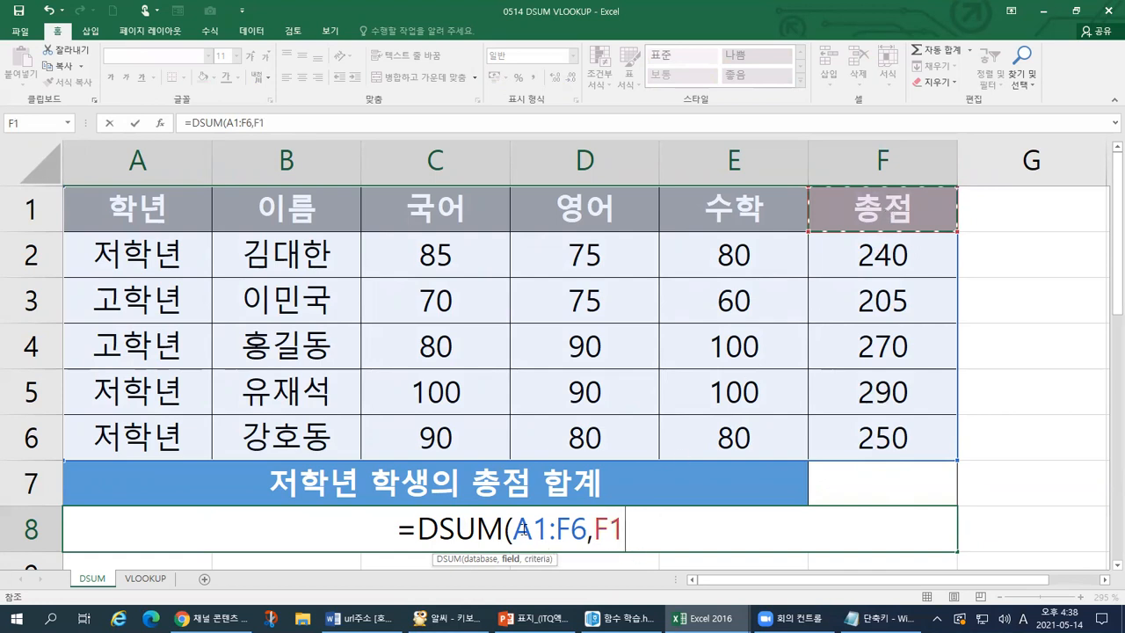
drag(513, 528, 620, 527)
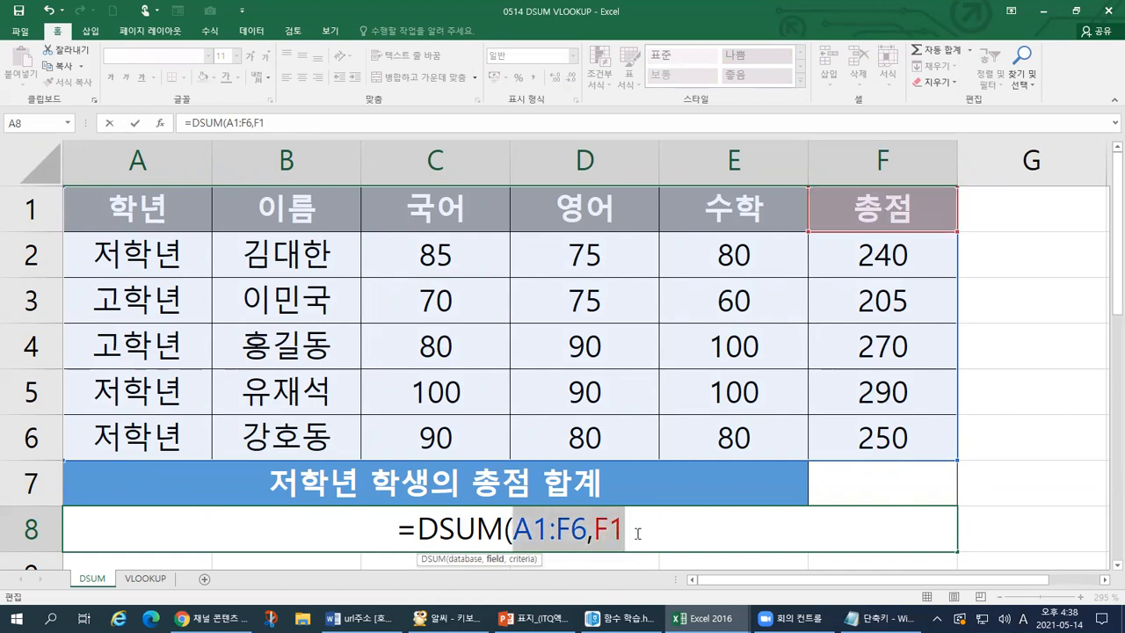
click(637, 536)
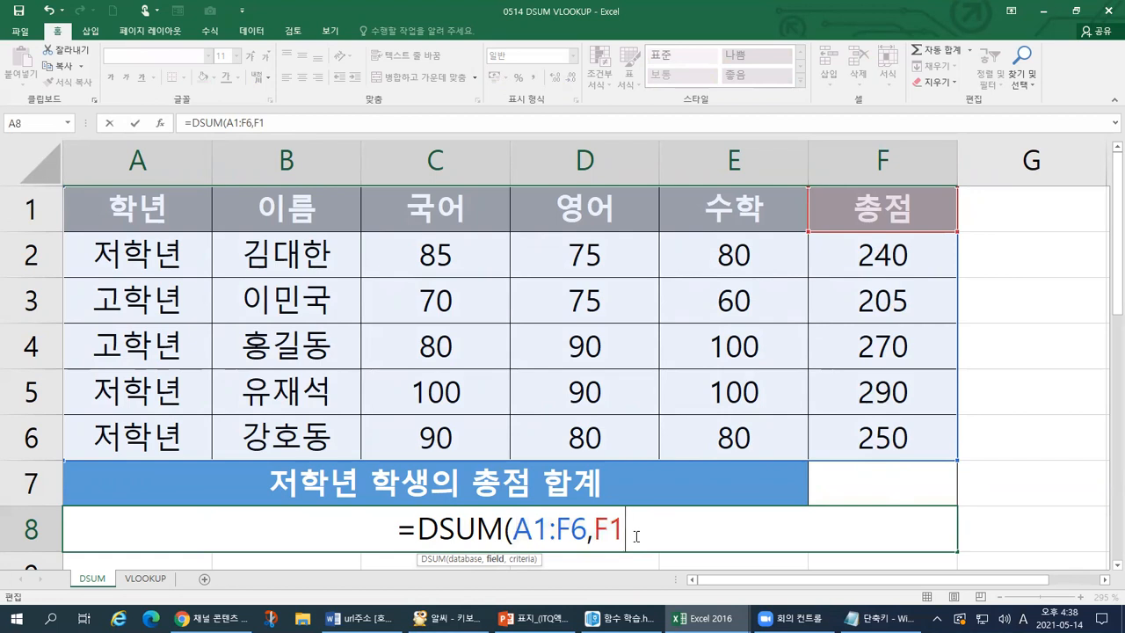
text(,)
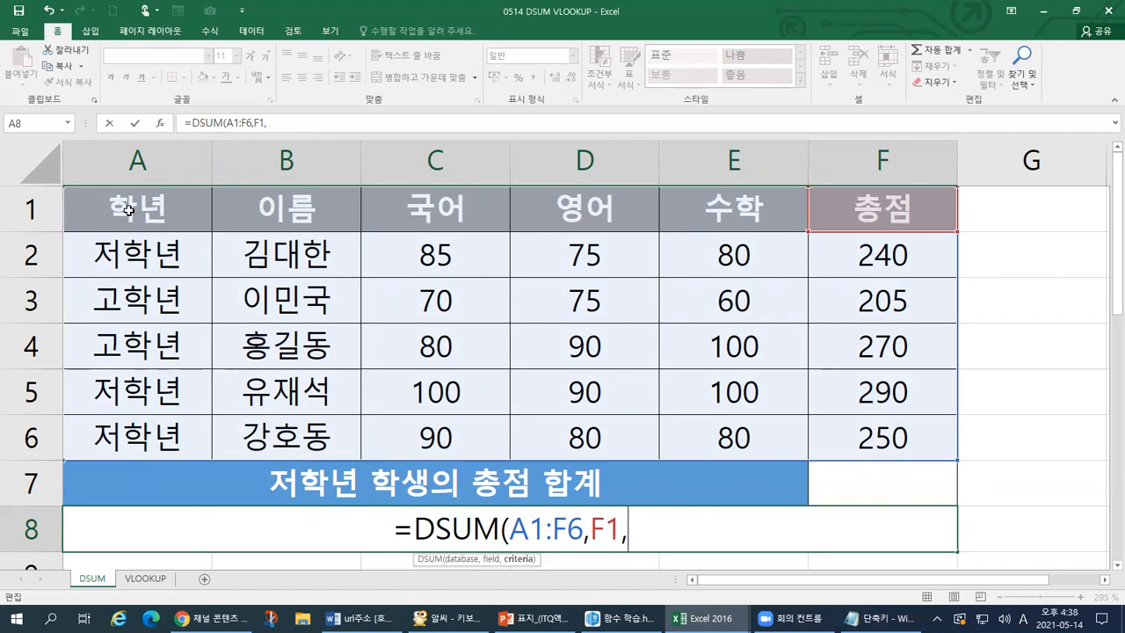
drag(128, 209, 121, 254)
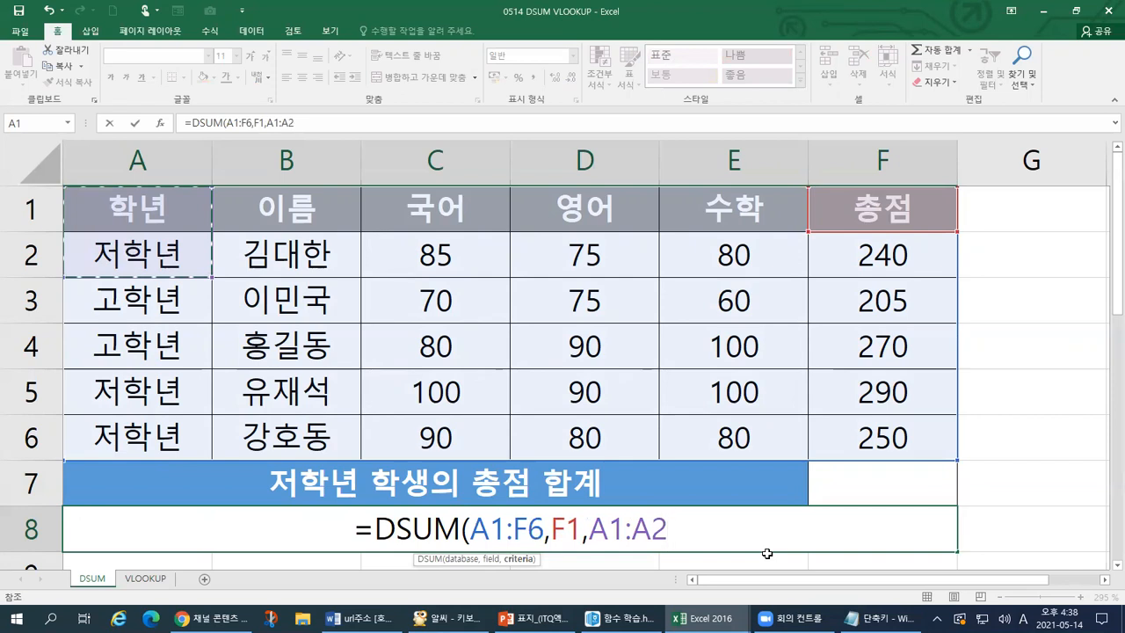
text())
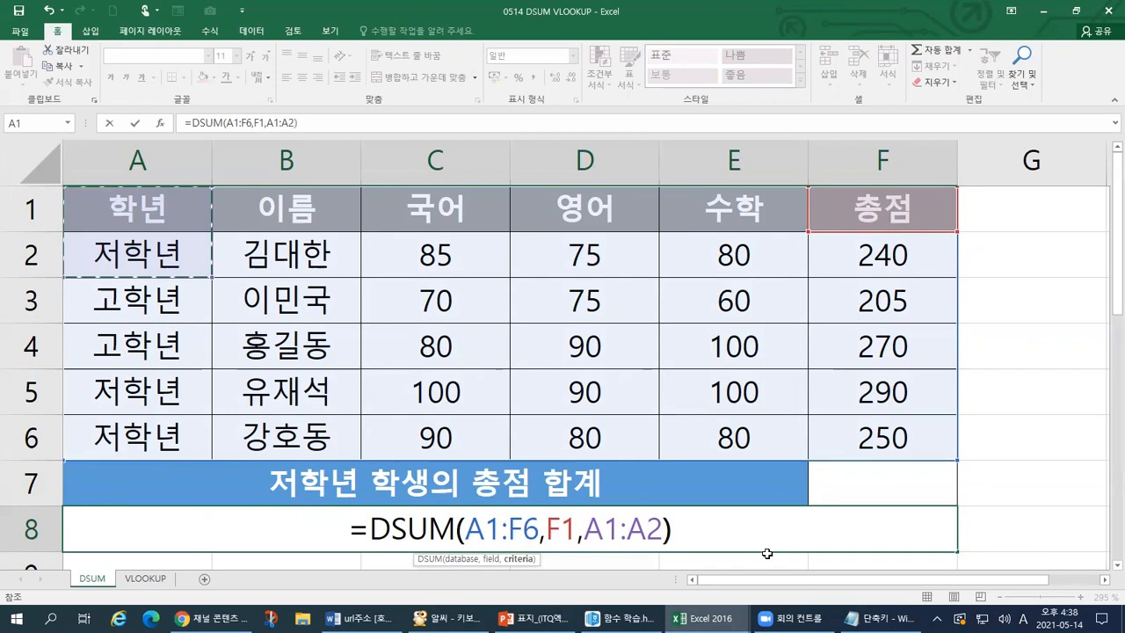
key(BackSpace)
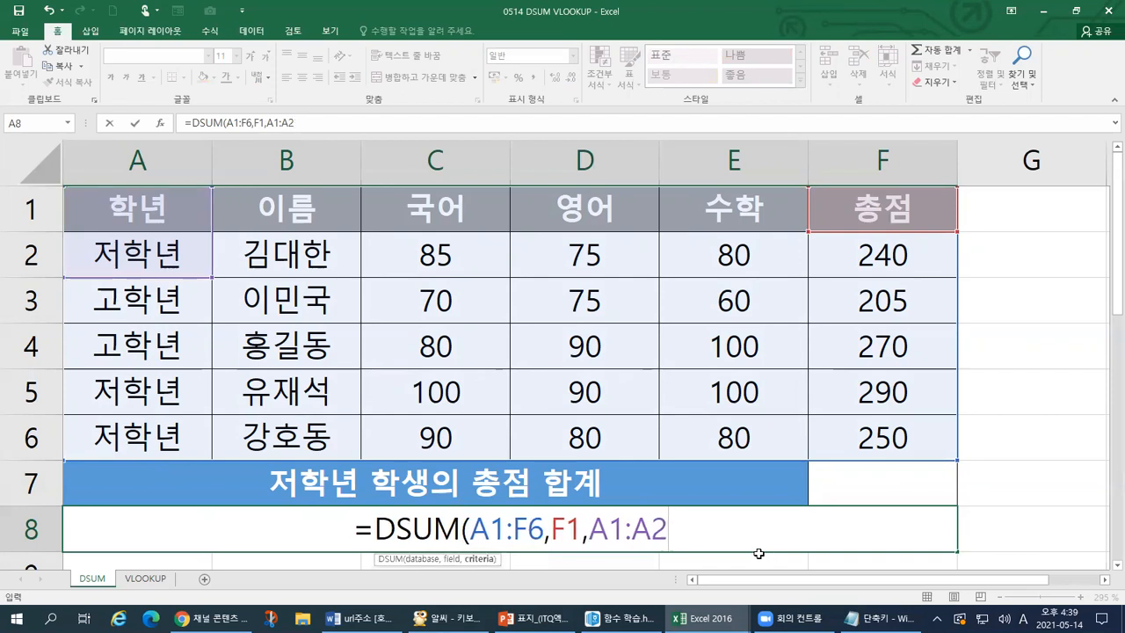
Step: Zoom in on the formula and underline =DSUM, DSUM and database in its syntax hint, and the A1:F6 argument in red
key(ctrl+1)
click(530, 617)
drag(156, 465, 385, 457)
drag(225, 494, 349, 501)
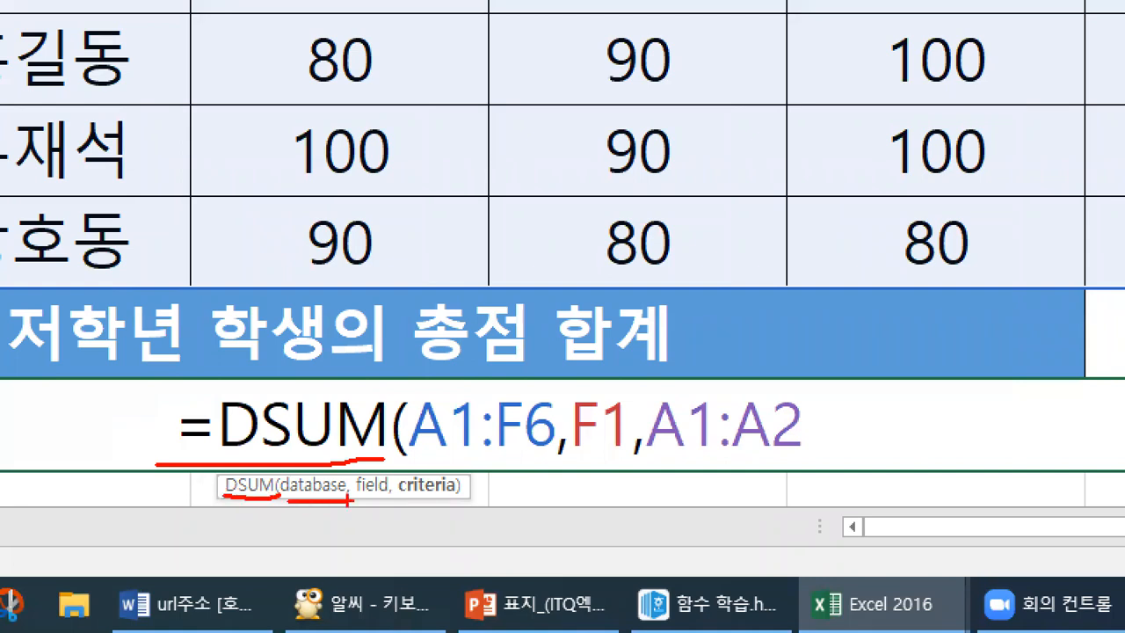
drag(402, 452, 549, 446)
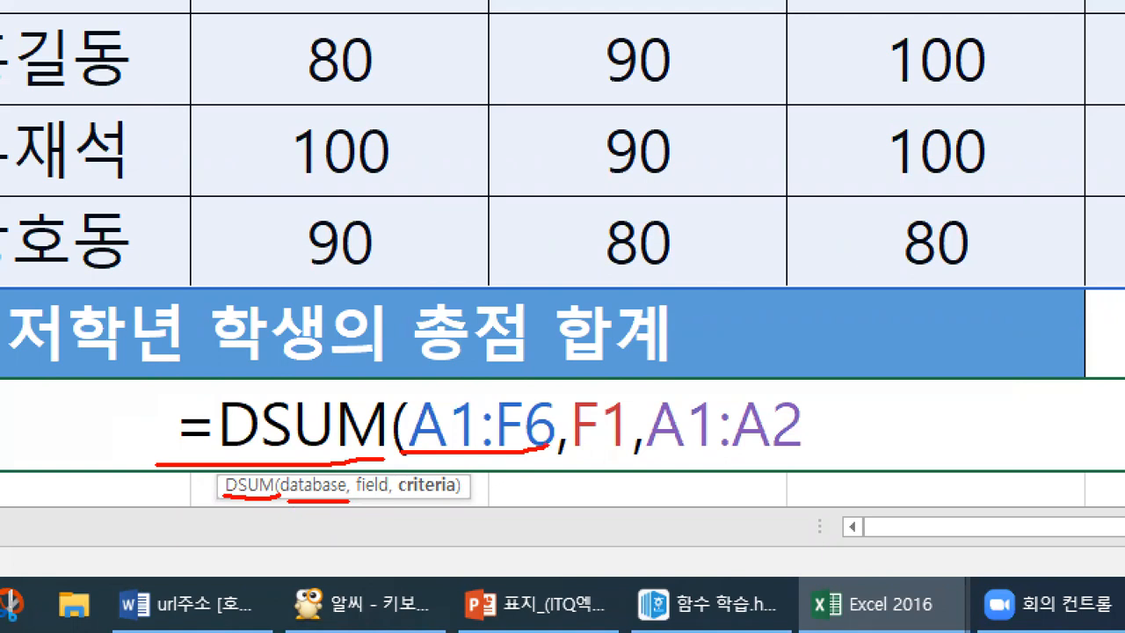
key(Escape)
Step: Highlight the A1:F6 argument in the formula and reselect the table from A1 to F6 as the database range
drag(470, 529, 543, 530)
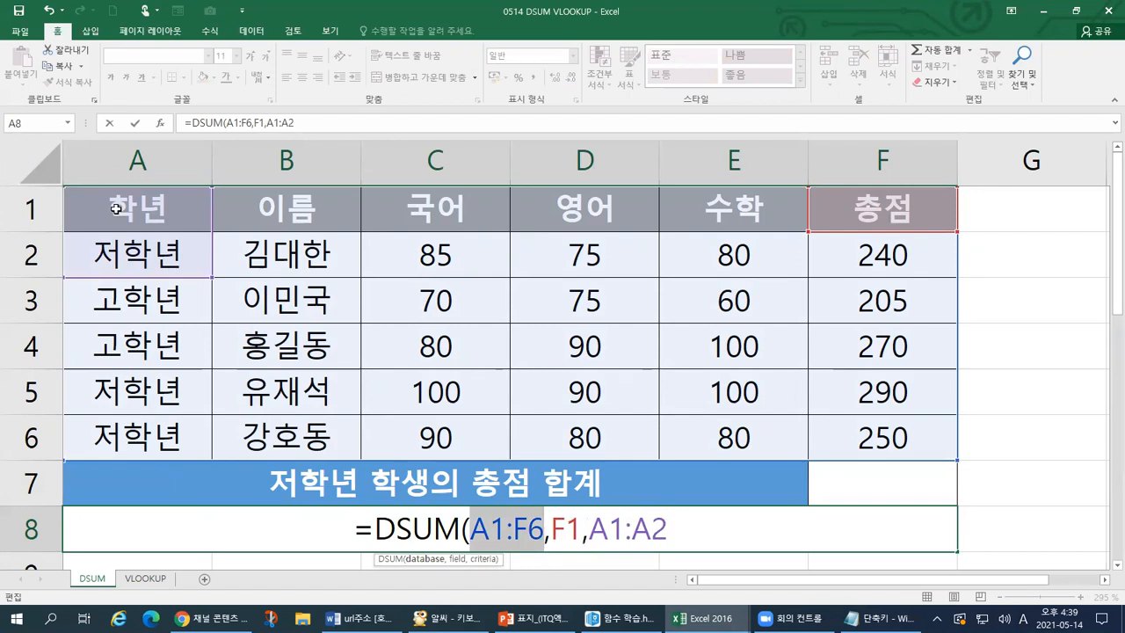
click(115, 206)
drag(114, 205, 884, 439)
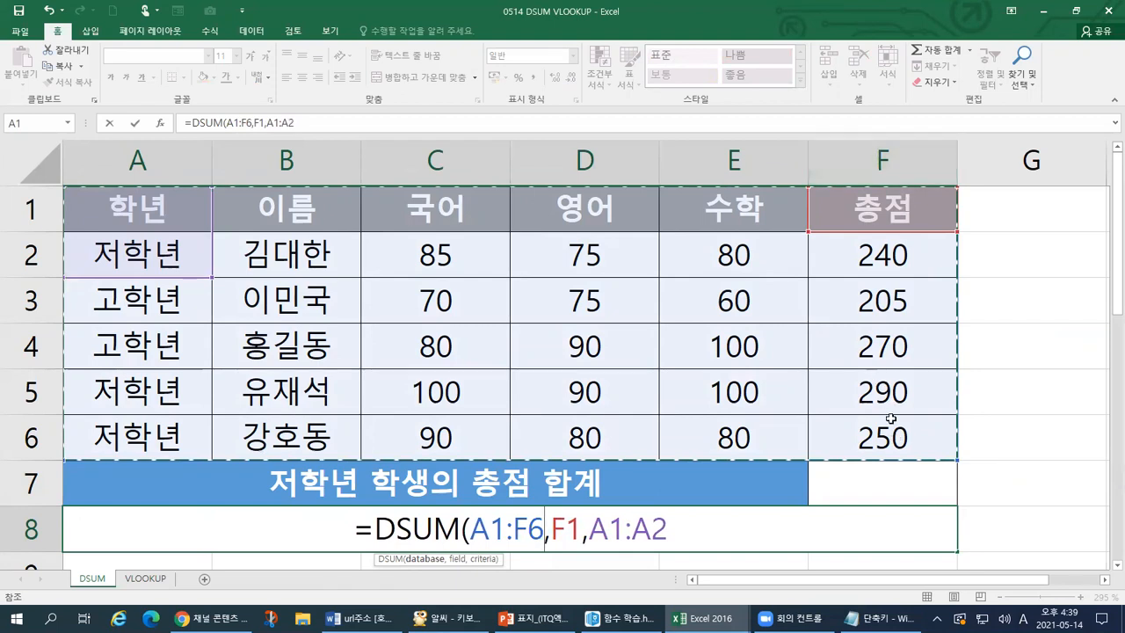
drag(154, 211, 917, 444)
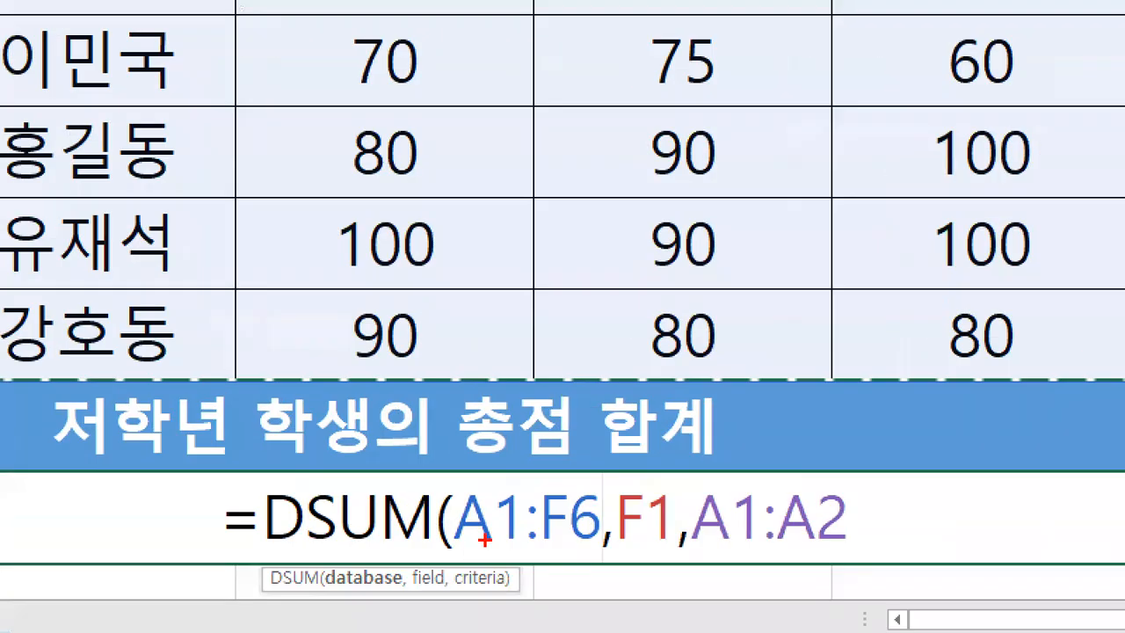
Step: Zoom in on the formula and circle its A1:F6 and F1 arguments in red
mouse_move(470, 540)
mouse_down()
mouse_move(524, 548)
mouse_move(543, 516)
mouse_move(489, 513)
mouse_move(456, 547)
mouse_up()
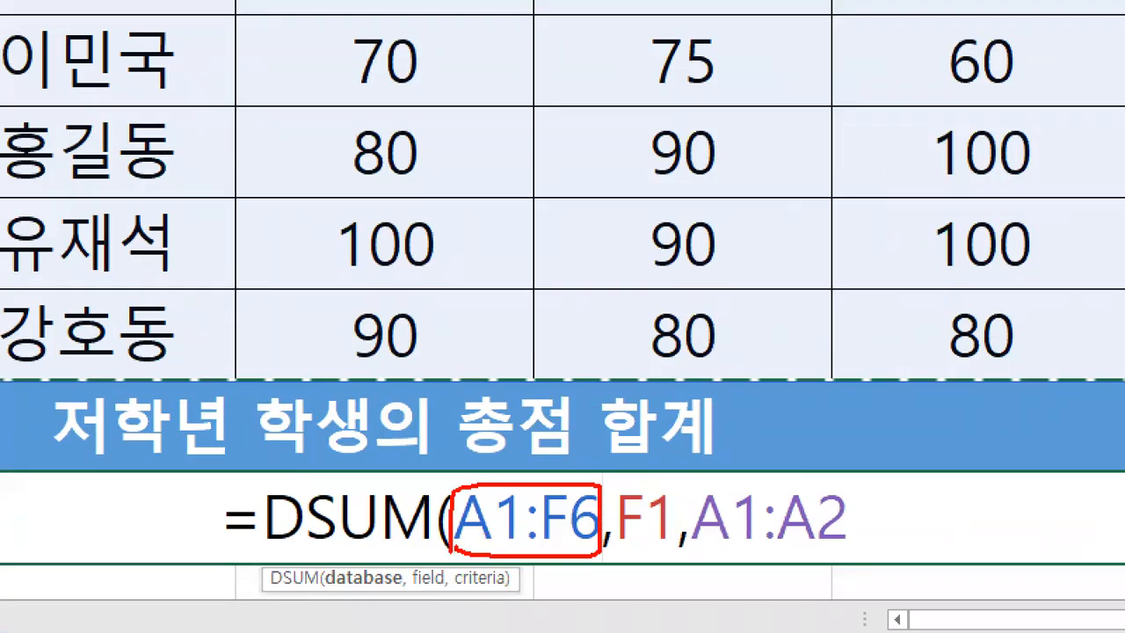
mouse_move(668, 533)
mouse_down()
mouse_move(625, 558)
mouse_move(627, 482)
mouse_move(699, 515)
mouse_move(684, 549)
mouse_up()
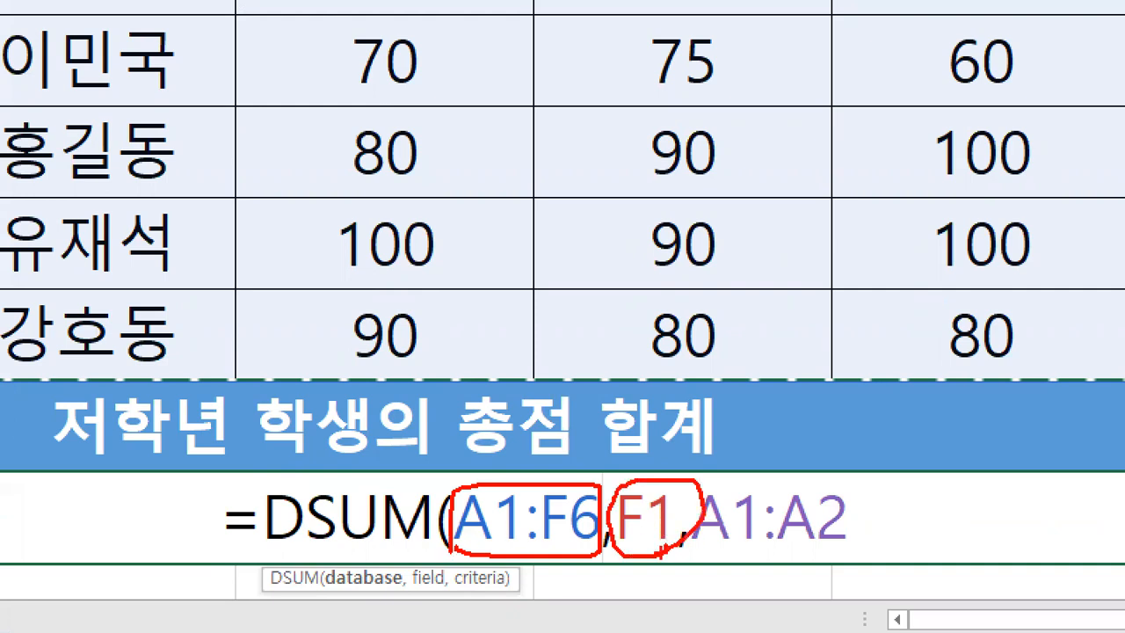
key(Escape)
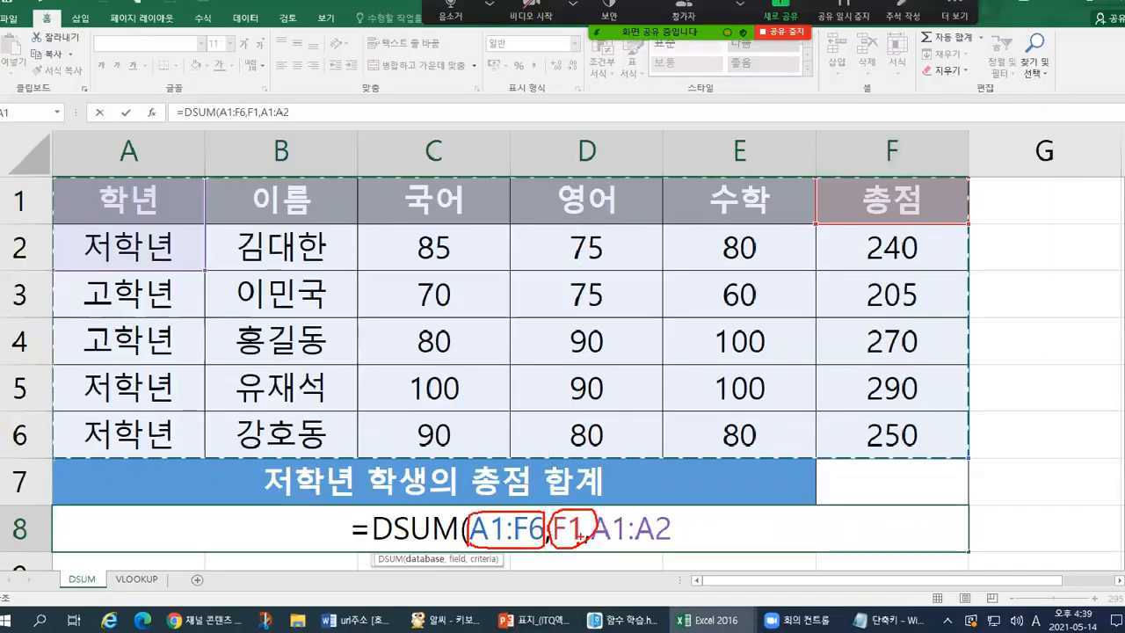
Step: Zoom in on column F, circle its letter together with the 총점 header in red, and put a check mark beside them
key(ctrl+1)
mouse_move(882, 292)
mouse_down()
mouse_move(748, 294)
mouse_move(777, 113)
mouse_move(905, 211)
mouse_move(870, 289)
mouse_up()
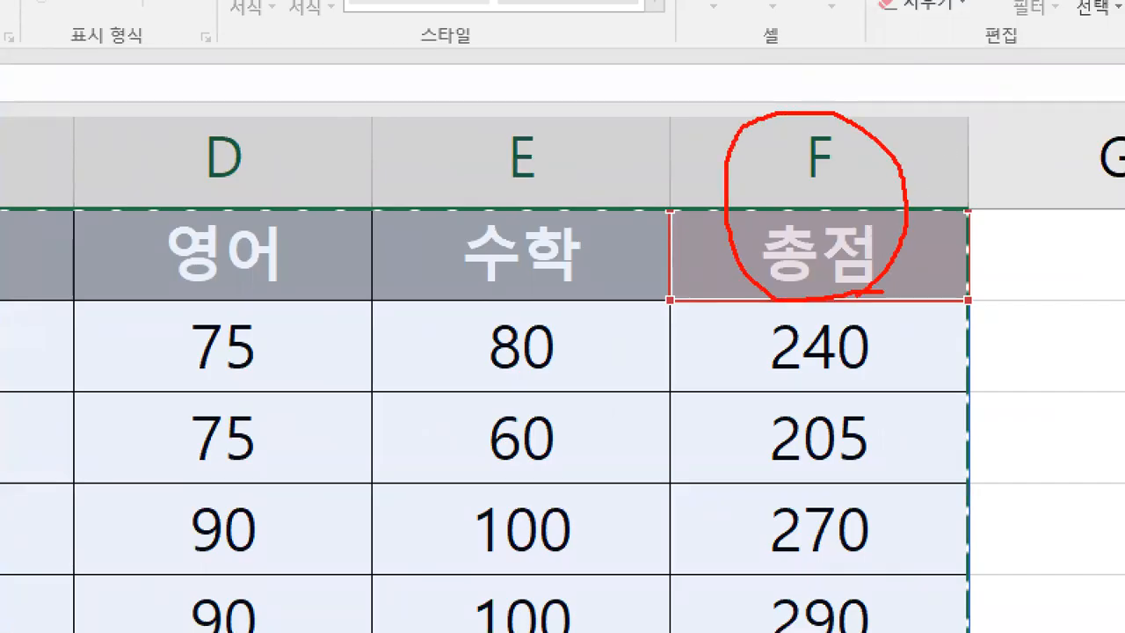
drag(678, 187, 720, 196)
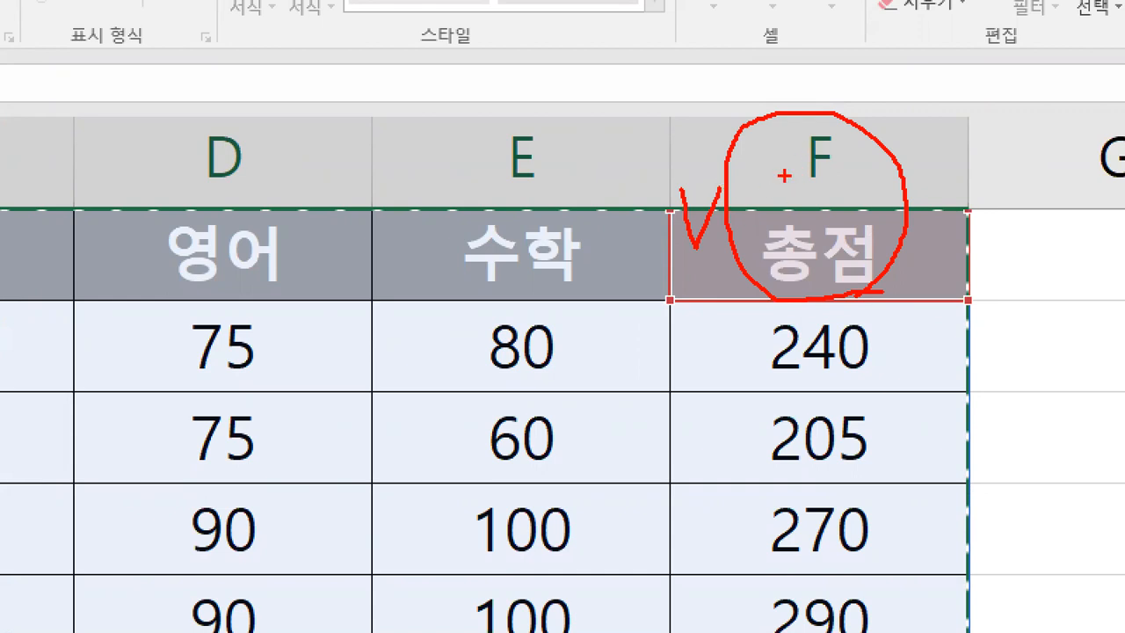
drag(701, 248, 725, 244)
drag(916, 227, 937, 221)
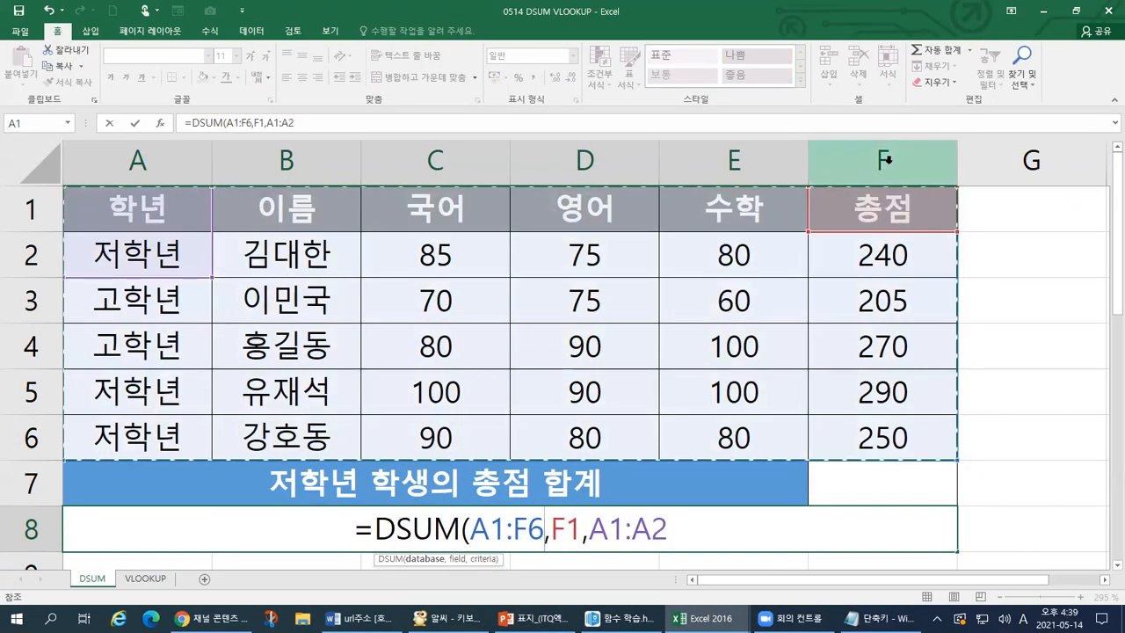
Step: Extend the database reference in the DSUM formula to the whole columns A:F
shift+click(889, 160)
click(873, 200)
drag(869, 170, 865, 445)
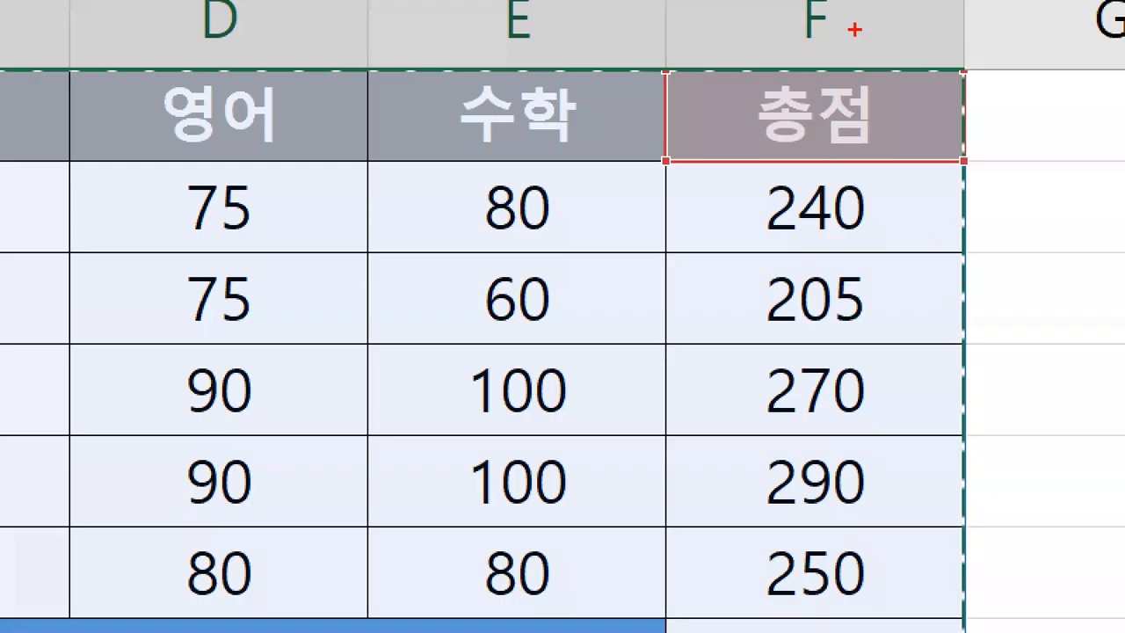
Step: Zoom in and draw a red box around column F's header and values, circling and hatching the 총점 cell
mouse_move(886, 11)
mouse_down()
mouse_move(721, 39)
mouse_move(720, 616)
mouse_move(888, 629)
mouse_move(886, 12)
mouse_up()
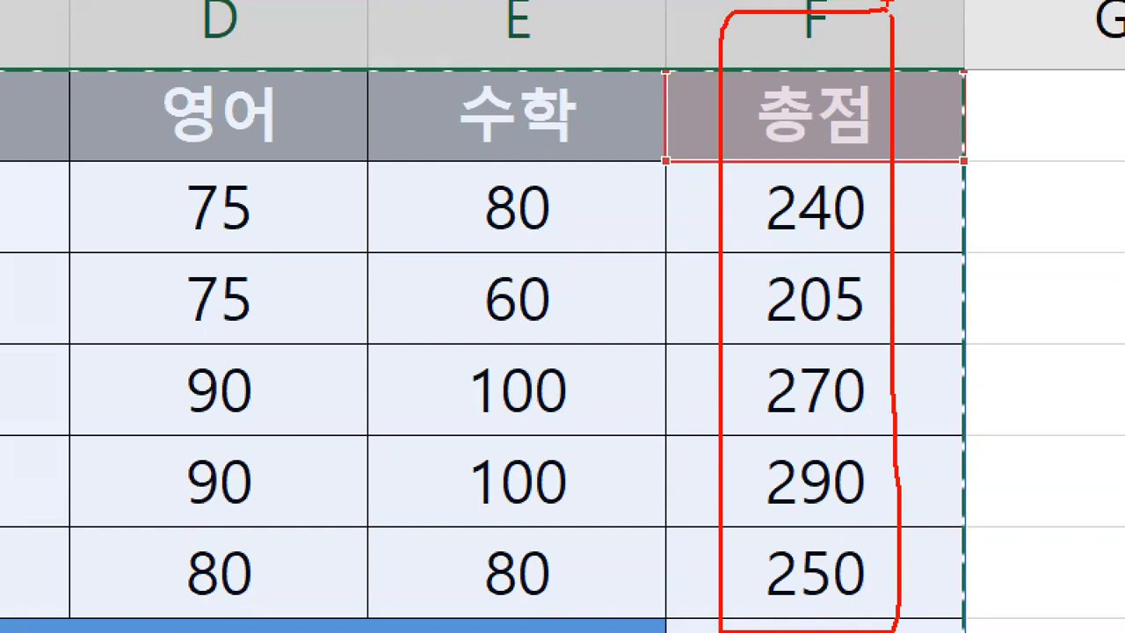
mouse_move(822, 33)
mouse_down()
mouse_move(826, 88)
mouse_move(842, 56)
mouse_move(868, 81)
mouse_up()
mouse_move(842, 155)
mouse_down()
mouse_move(774, 88)
mouse_move(846, 140)
mouse_move(834, 148)
mouse_up()
mouse_move(817, 85)
mouse_down()
mouse_move(754, 123)
mouse_move(778, 131)
mouse_up()
drag(863, 90, 806, 145)
drag(872, 118, 822, 163)
drag(793, 73, 764, 95)
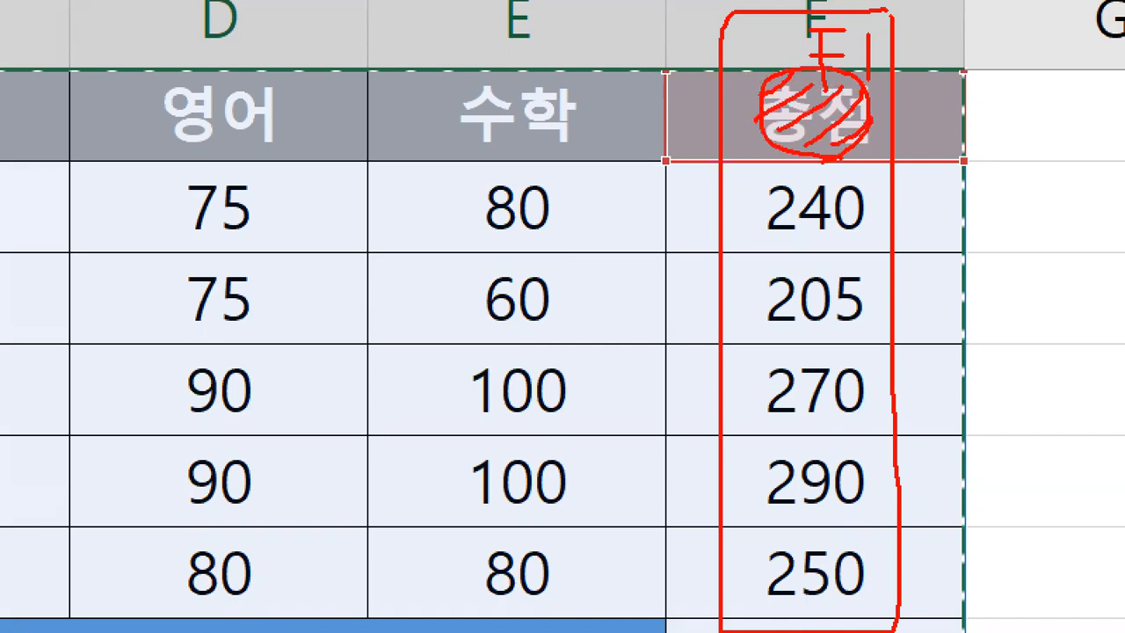
Step: Mark the 총점 column with a downward line, number its rows 2, 3 and 4, and write F1 beside the header
drag(921, 84, 941, 95)
mouse_move(912, 7)
mouse_down()
mouse_move(921, 177)
mouse_move(885, 541)
mouse_move(897, 629)
mouse_up()
mouse_move(732, 189)
mouse_down()
mouse_move(755, 185)
mouse_move(765, 222)
mouse_up()
mouse_move(743, 290)
mouse_down()
mouse_move(758, 308)
mouse_move(743, 341)
mouse_move(797, 397)
mouse_move(775, 432)
mouse_up()
mouse_move(671, 86)
mouse_down()
mouse_move(705, 85)
mouse_move(675, 145)
mouse_up()
mouse_move(704, 88)
mouse_down()
mouse_move(706, 140)
mouse_move(736, 79)
mouse_up()
key(Escape)
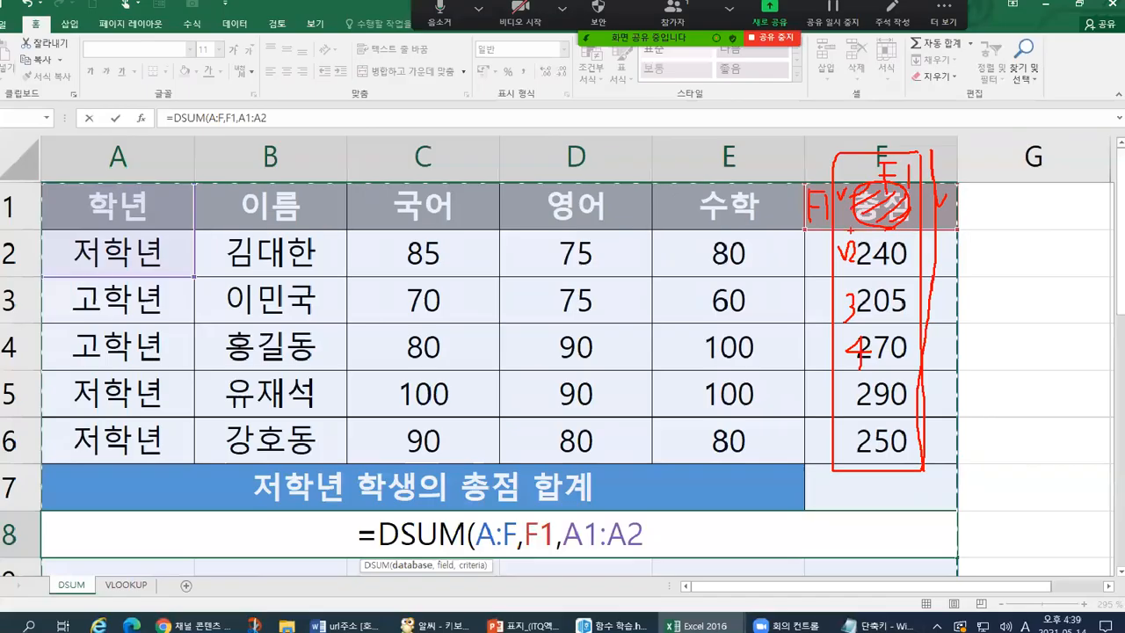
Step: Select F1 in the DSUM formula, underline it and the field argument hint in red, and put a check mark above F1
drag(540, 532, 566, 531)
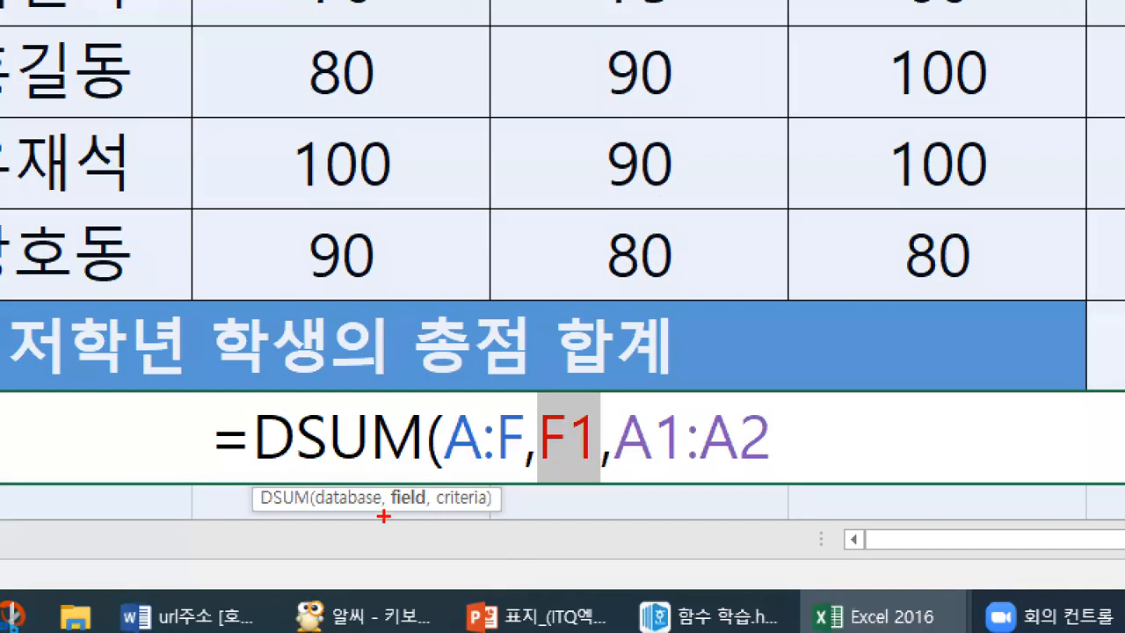
drag(461, 561, 473, 560)
drag(534, 467, 598, 466)
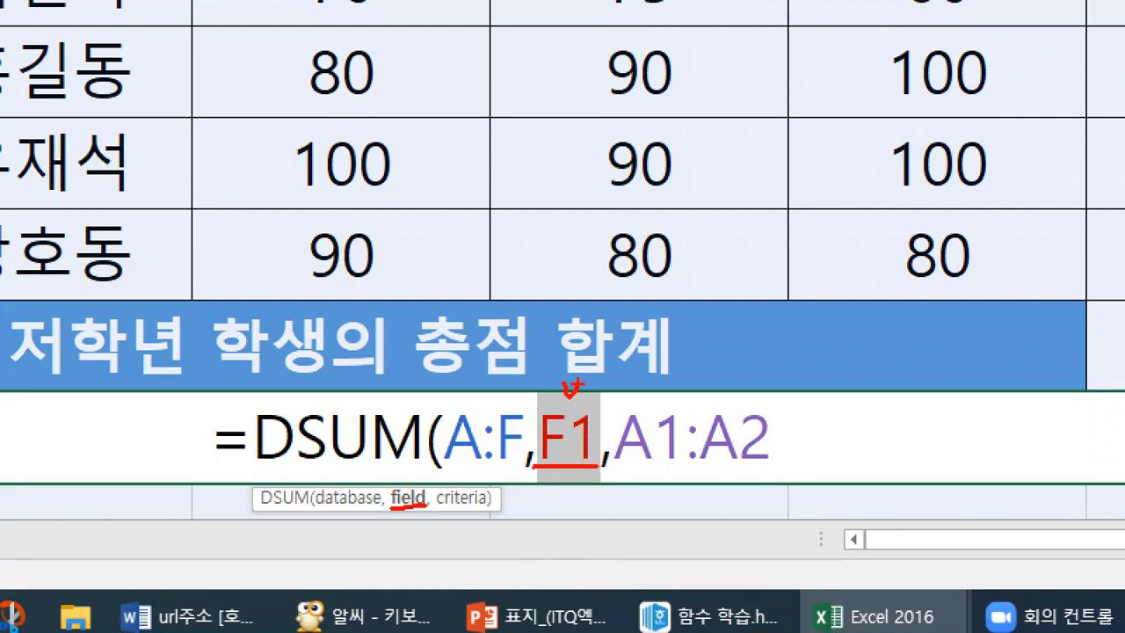
drag(563, 384, 577, 384)
Step: Underline the criteria argument hint and A1:A2 in red, and circle the word 저학년 in the row 7 title
drag(436, 513, 485, 520)
drag(628, 468, 744, 468)
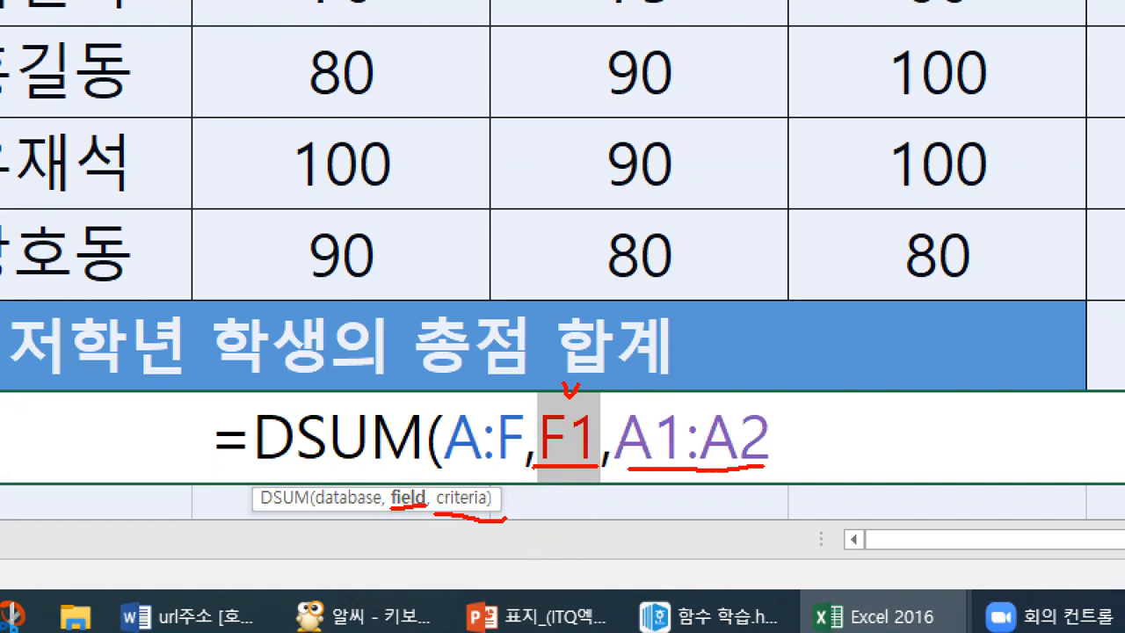
mouse_move(9, 379)
mouse_down()
mouse_move(95, 388)
mouse_move(185, 305)
mouse_move(2, 289)
mouse_move(2, 387)
mouse_up()
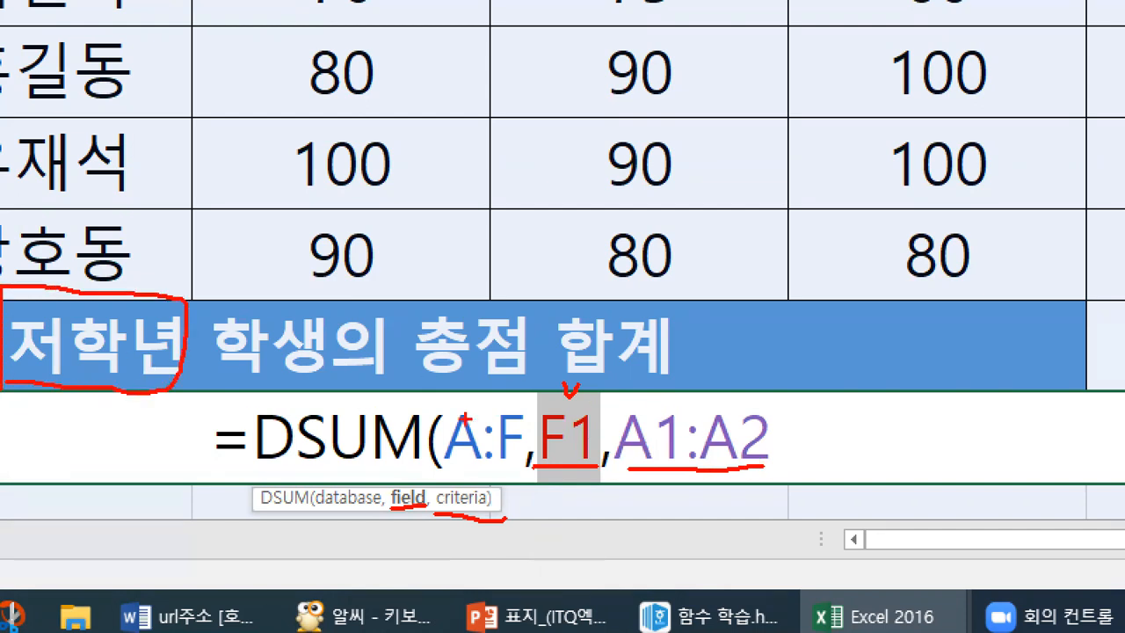
key(Escape)
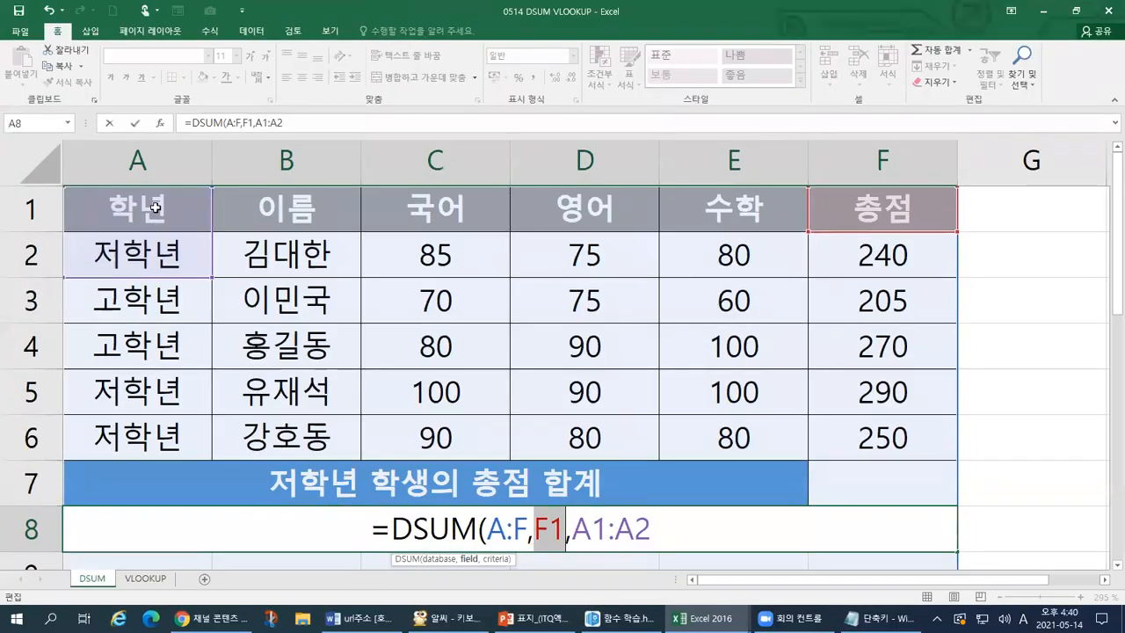
Step: Zoom in on column A and circle the 학년 header together with the 저학년 cell below it in red
key(ctrl+1)
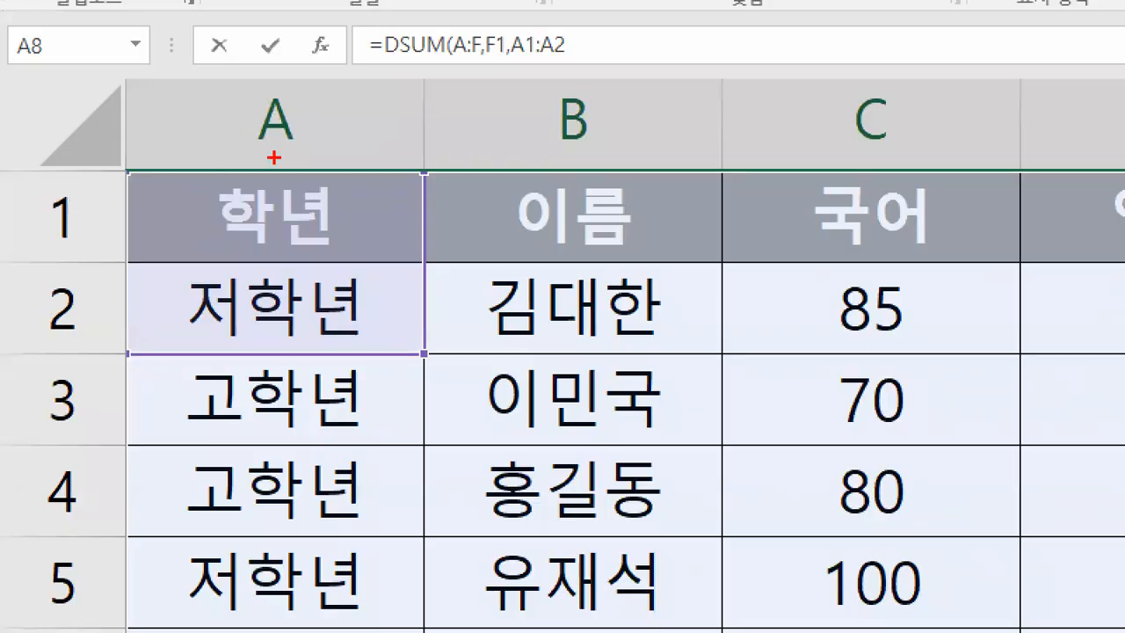
mouse_move(207, 249)
mouse_down()
mouse_move(189, 248)
mouse_move(211, 172)
mouse_move(385, 334)
mouse_move(139, 304)
mouse_move(181, 206)
mouse_up()
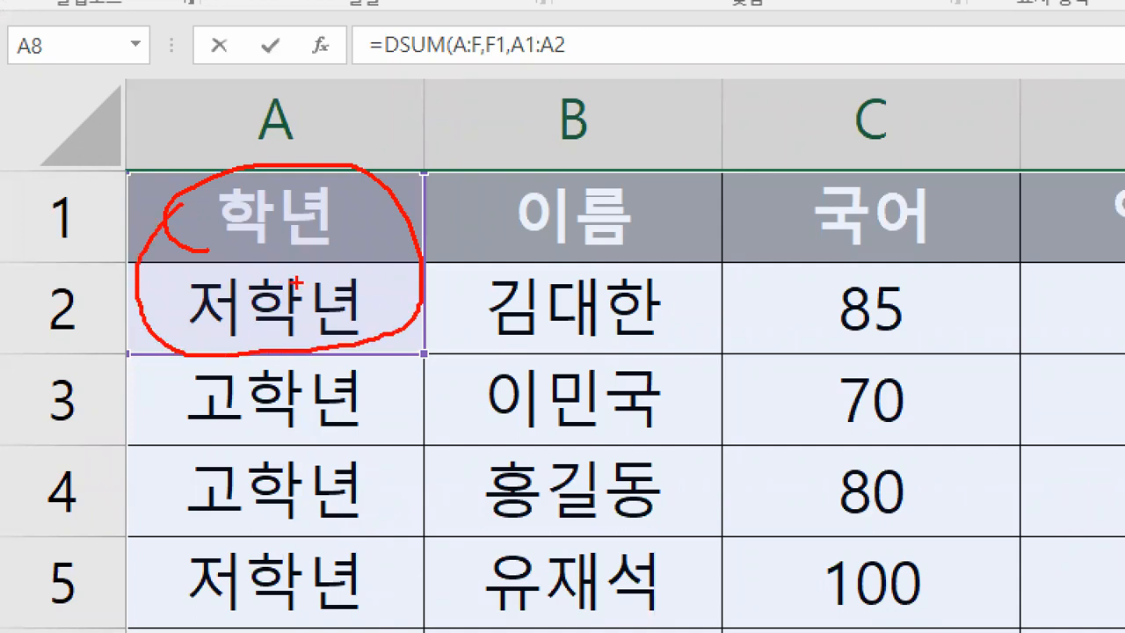
key(Escape)
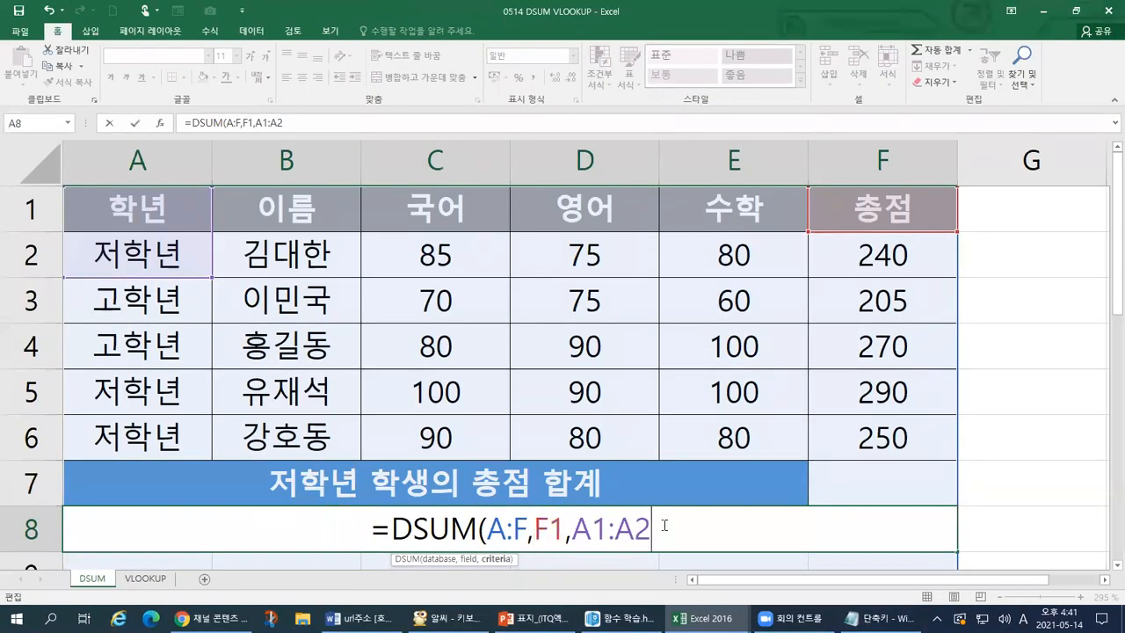
Step: Close the parenthesis of =DSUM(A:F,F1,A1:A2), enter the formula and dismiss the circular reference warning
text())
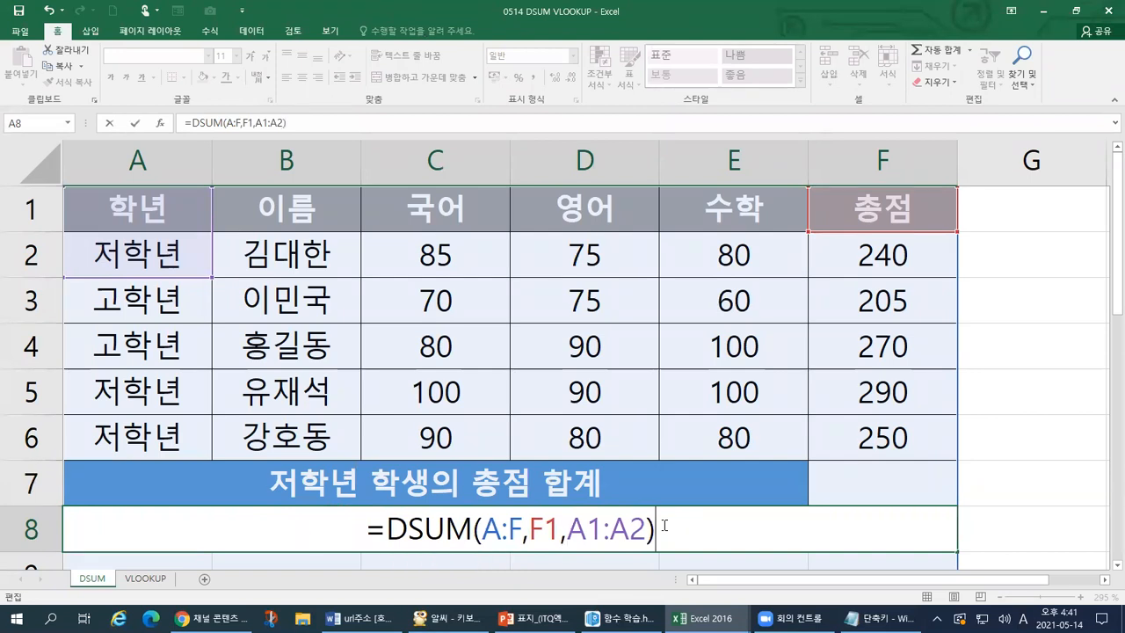
key(Return)
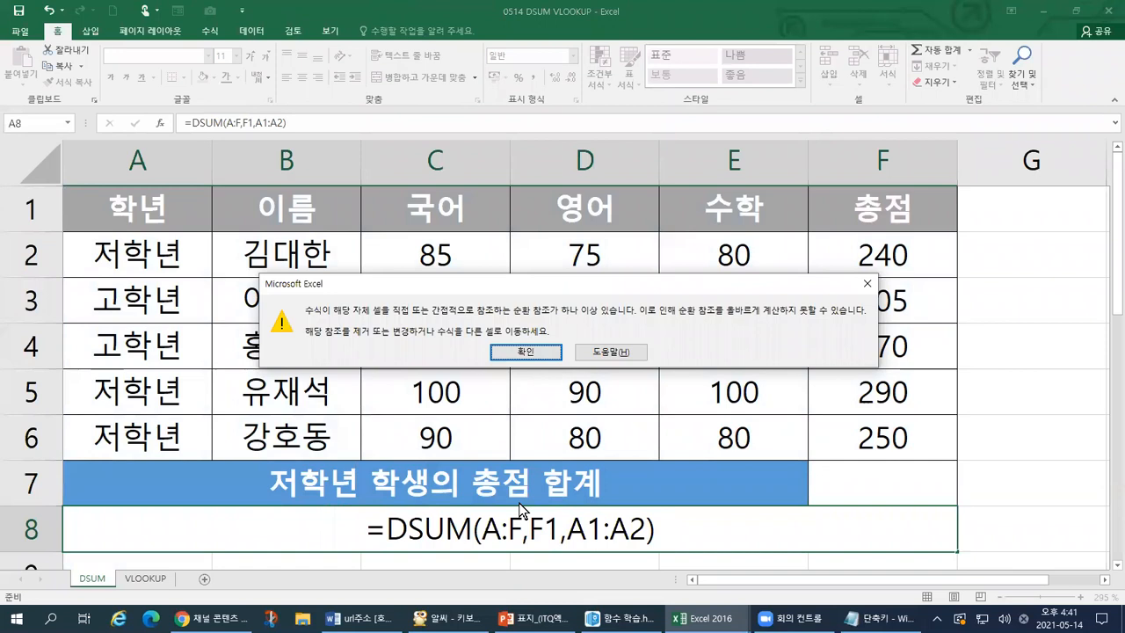
click(555, 353)
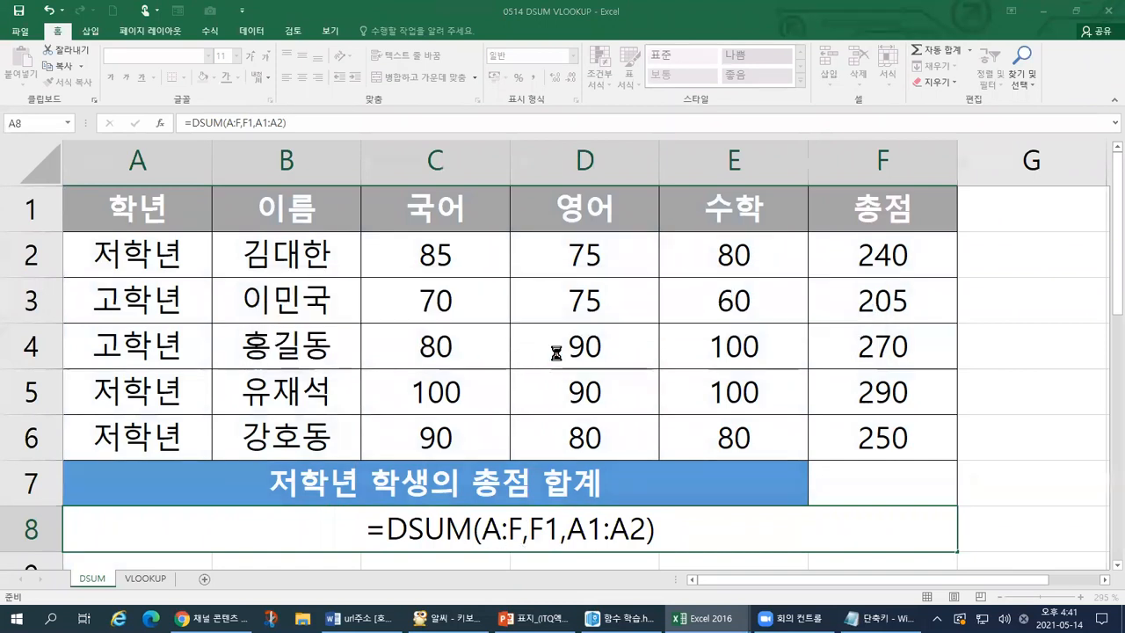
Step: Change the database reference in the DSUM formula in A8 to A1:F6 and enter it
double_click(448, 482)
click(499, 485)
text(1:F)
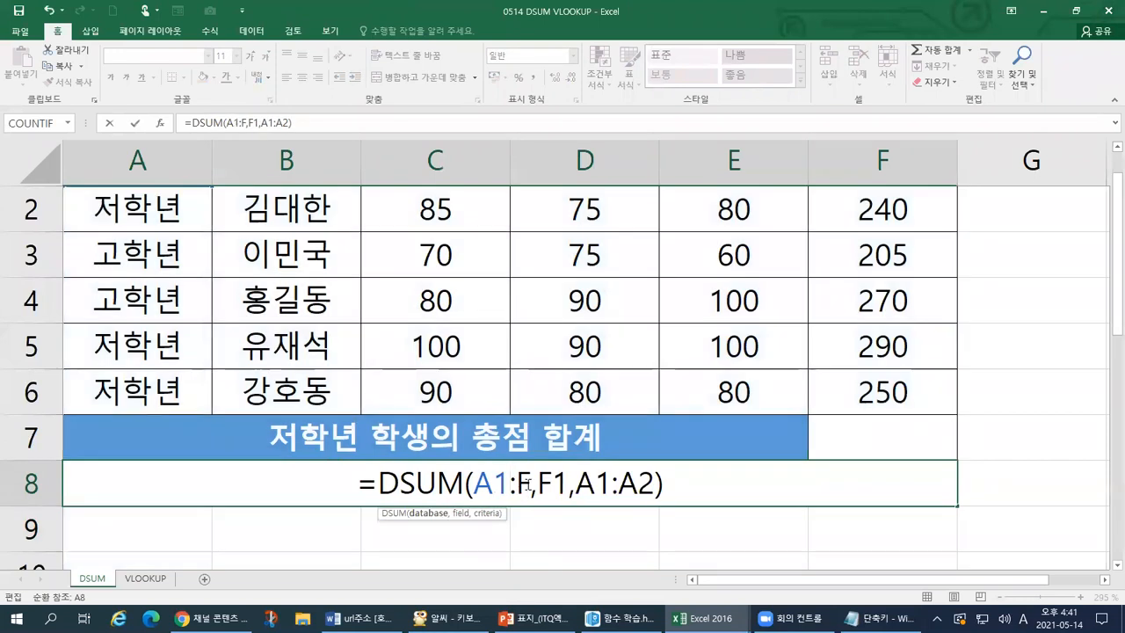
text(6)
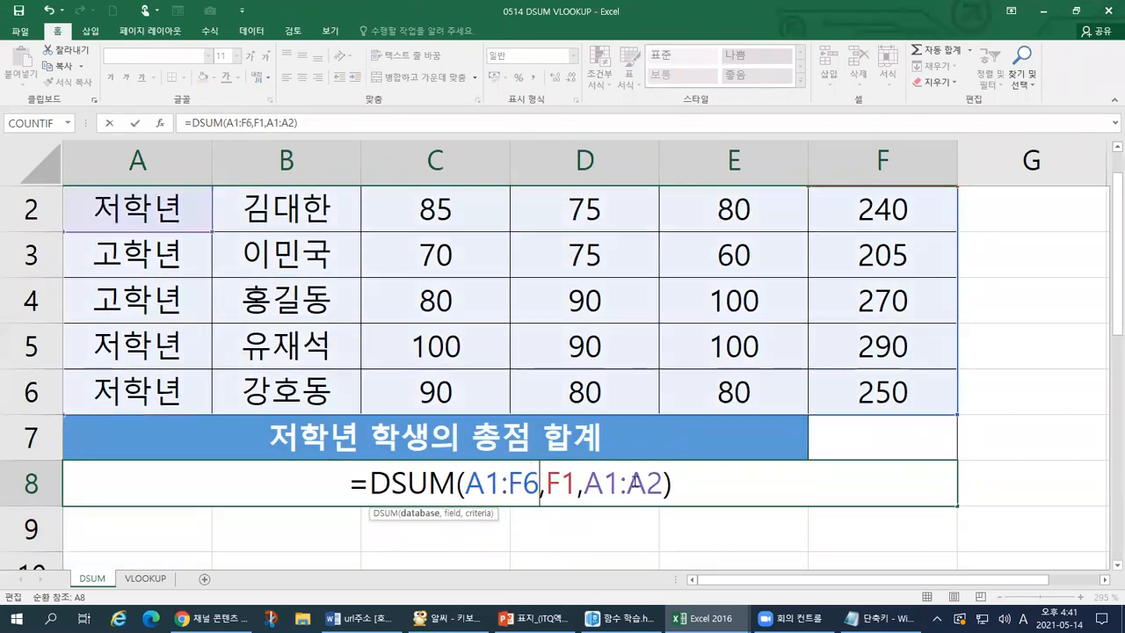
click(679, 489)
key(Return)
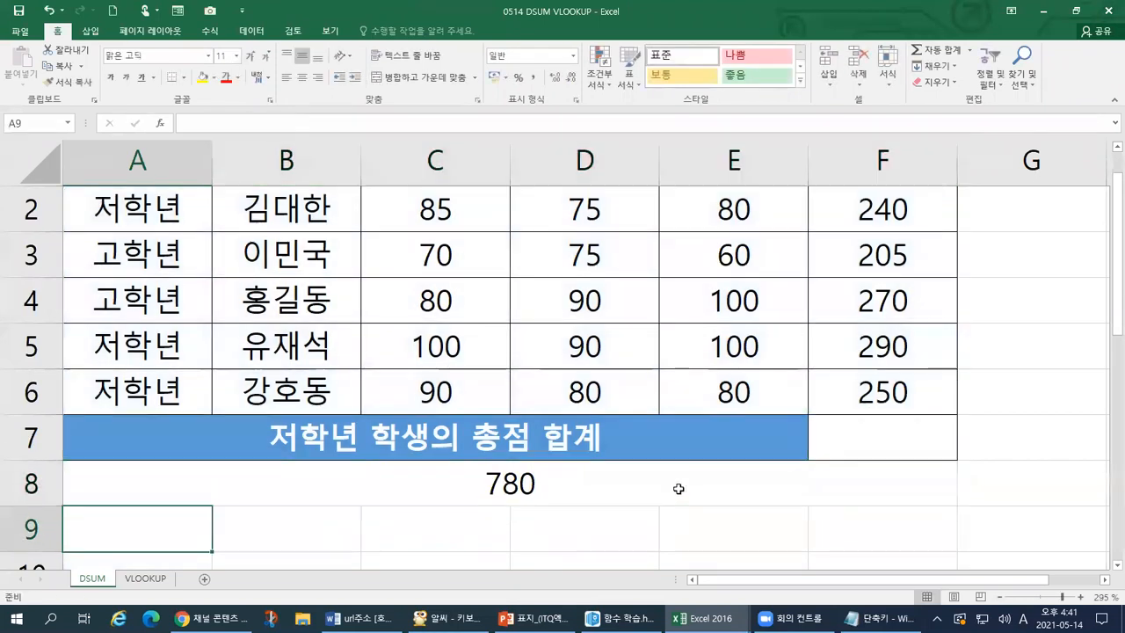
Step: Apply all borders to the merged DSUM result cell A8
click(585, 493)
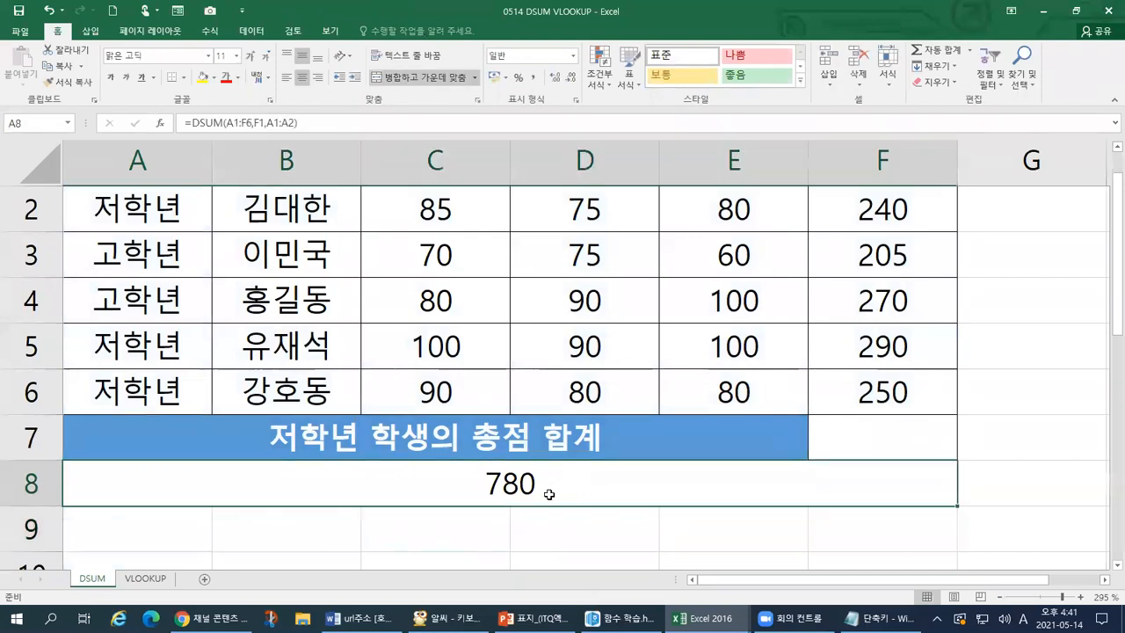
click(183, 77)
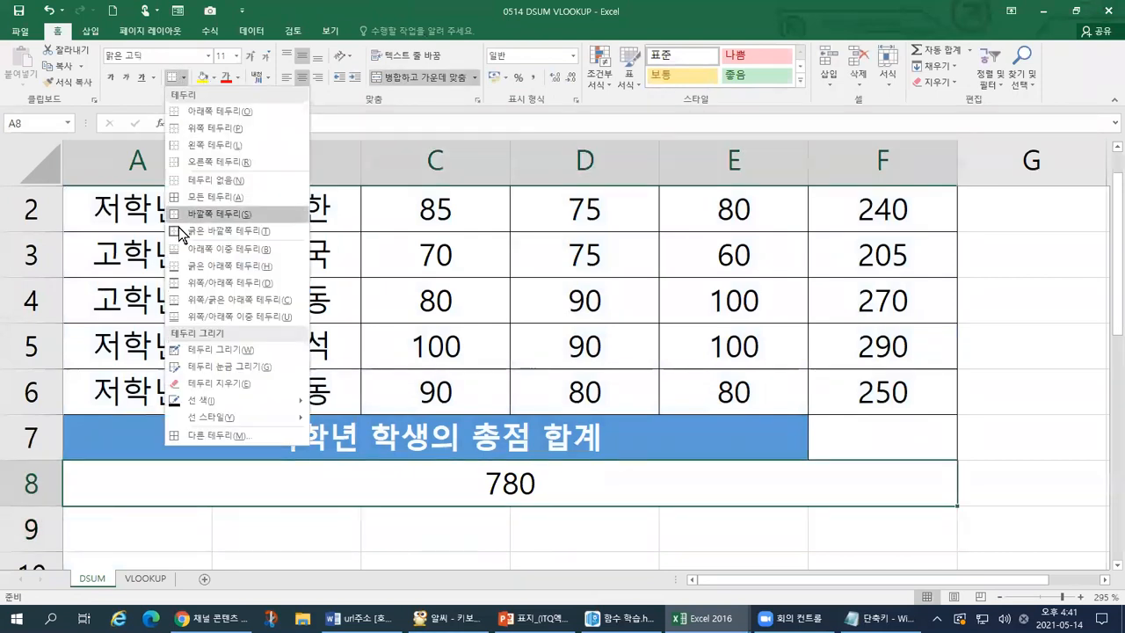
click(225, 196)
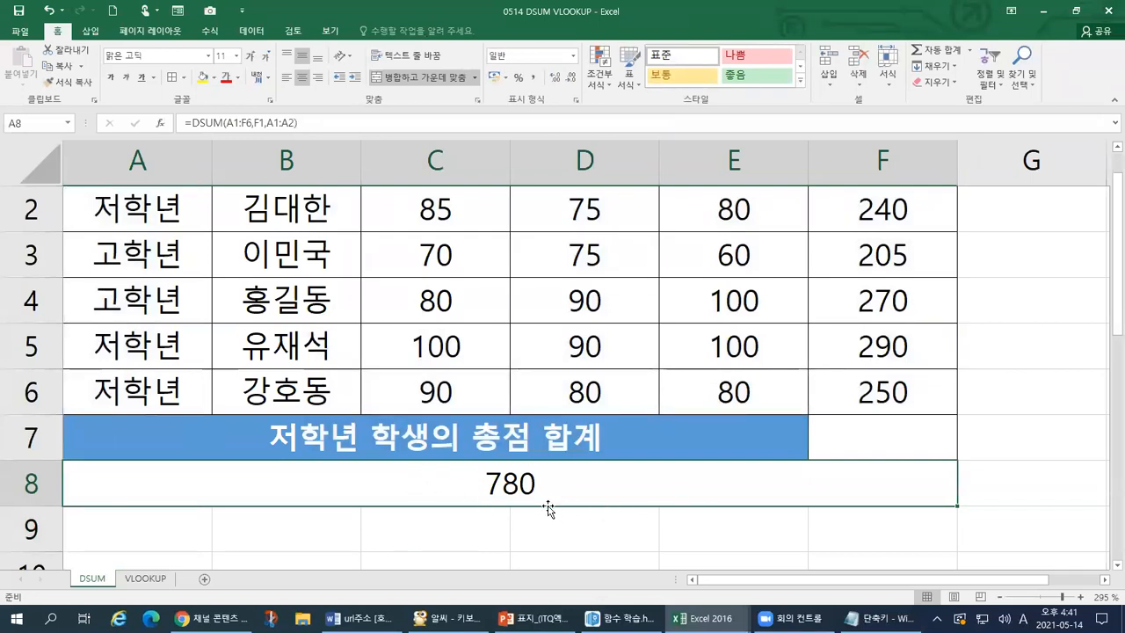
Step: Fill the 총점 cell F2 of the first 저학년 student with yellow
drag(86, 211, 850, 208)
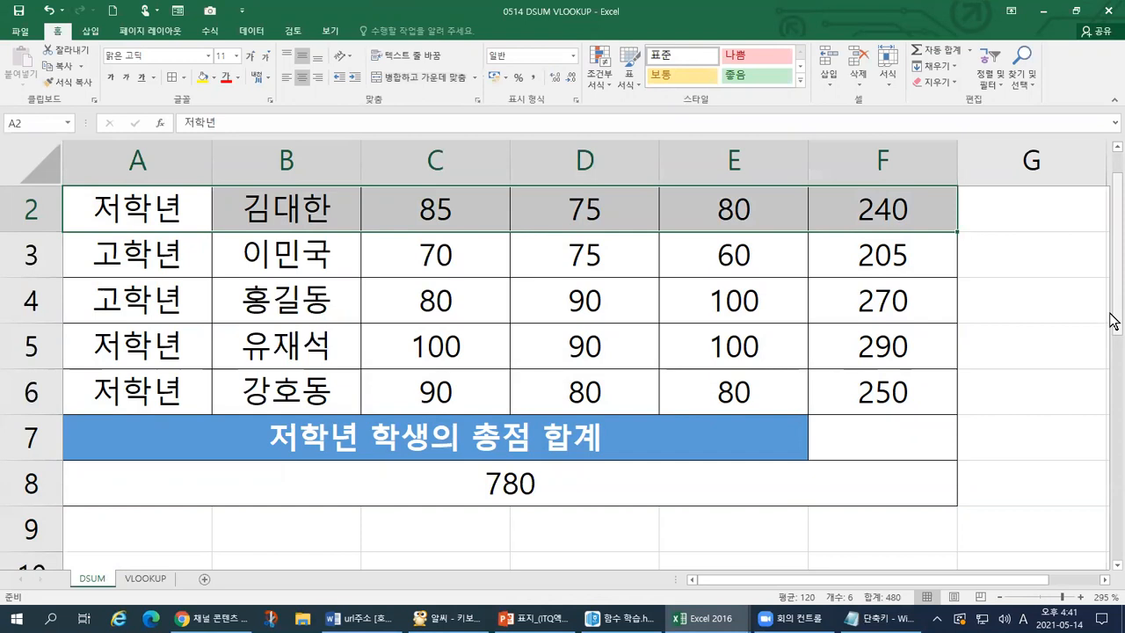
drag(1113, 319, 1115, 298)
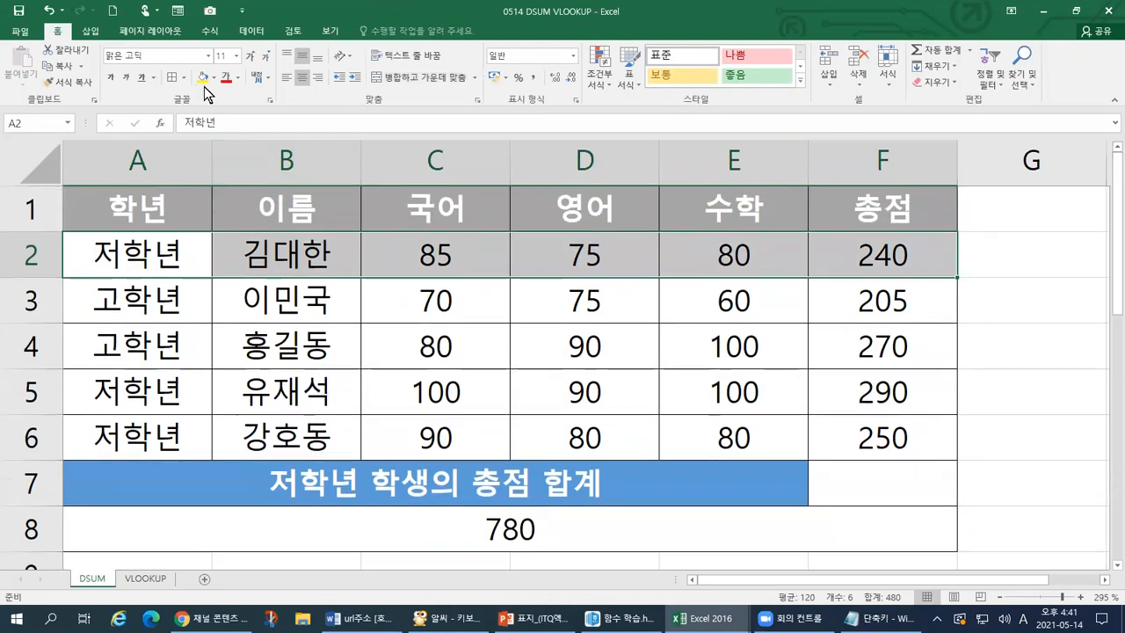
click(862, 254)
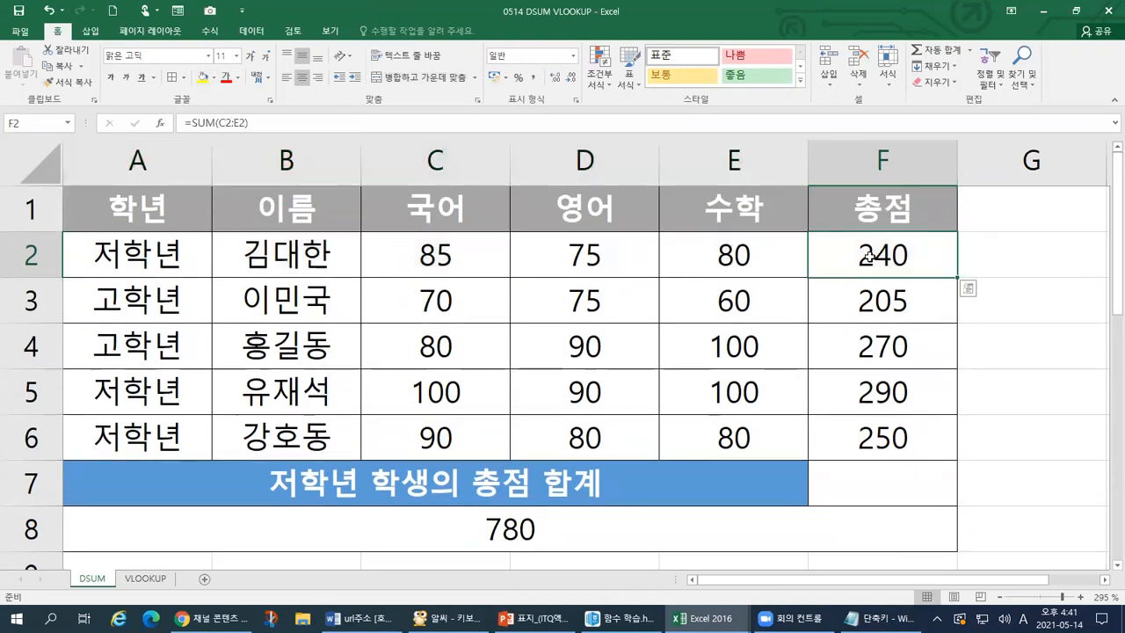
click(201, 77)
Step: Fill the 총점 cells F5 and F6 of the other 저학년 students with yellow and point out all three highlighted cells
drag(98, 387, 854, 403)
click(854, 403)
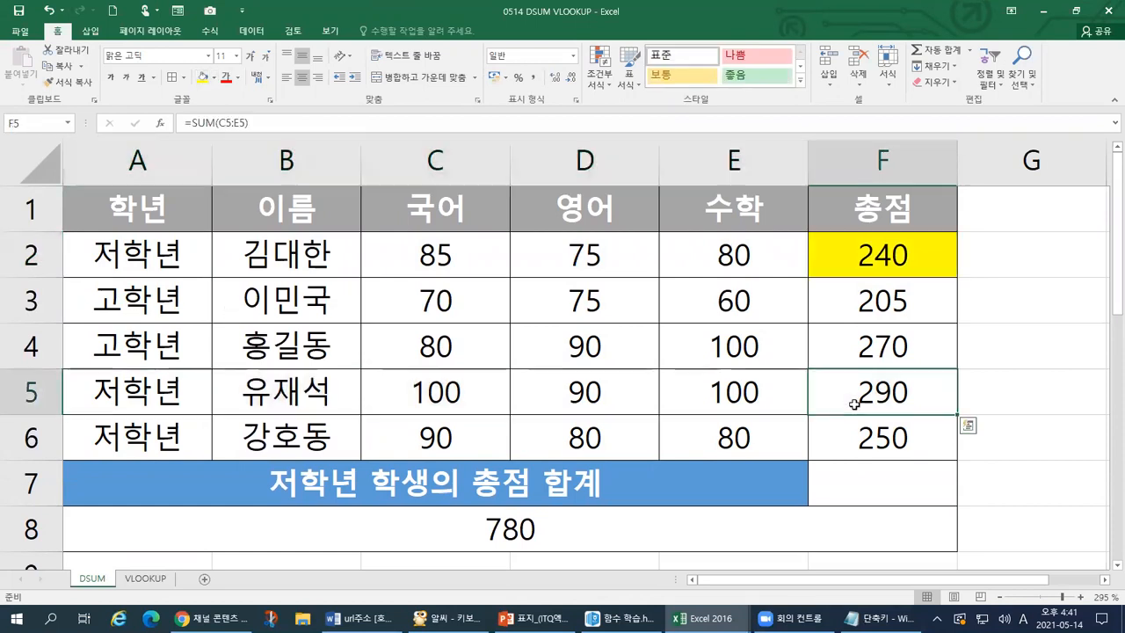
click(202, 78)
drag(110, 439, 853, 442)
click(852, 442)
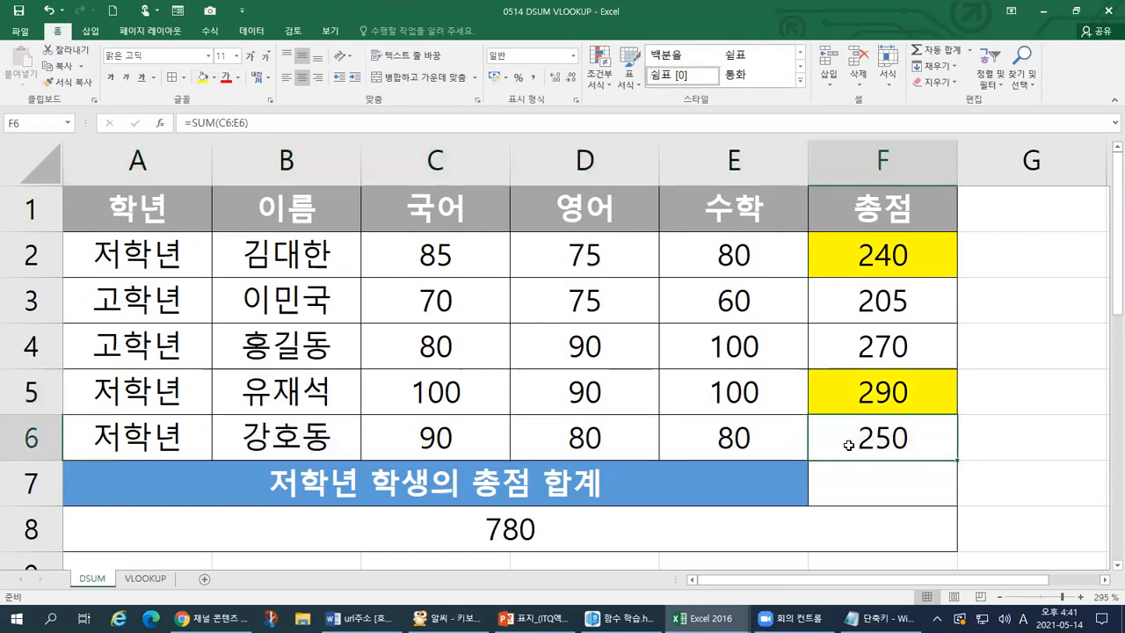
click(201, 78)
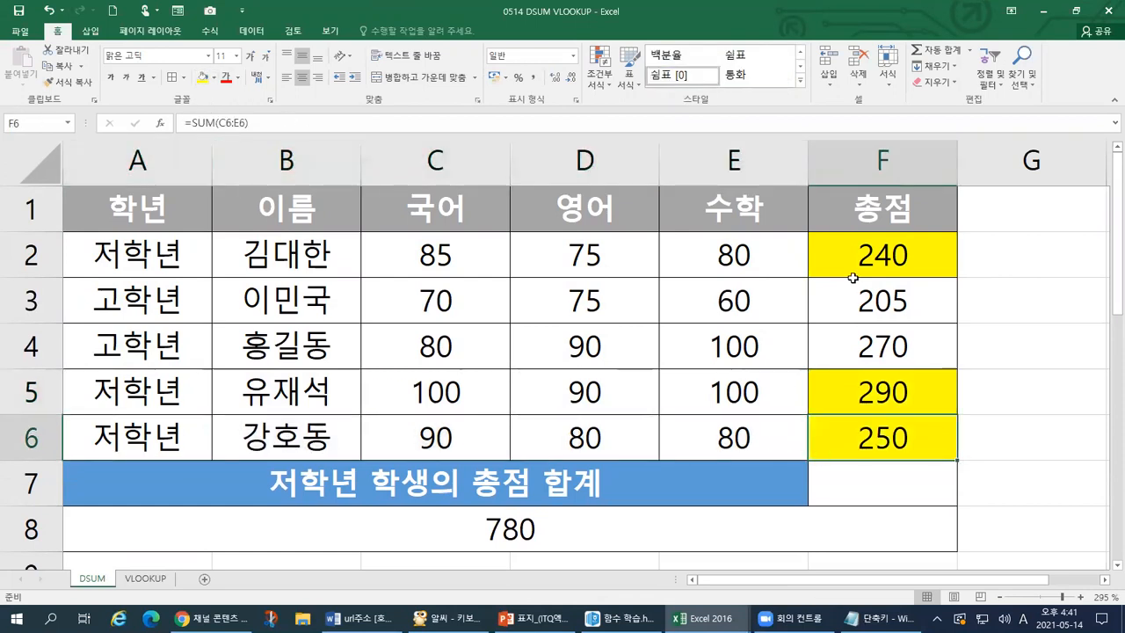
click(859, 247)
click(864, 394)
click(862, 429)
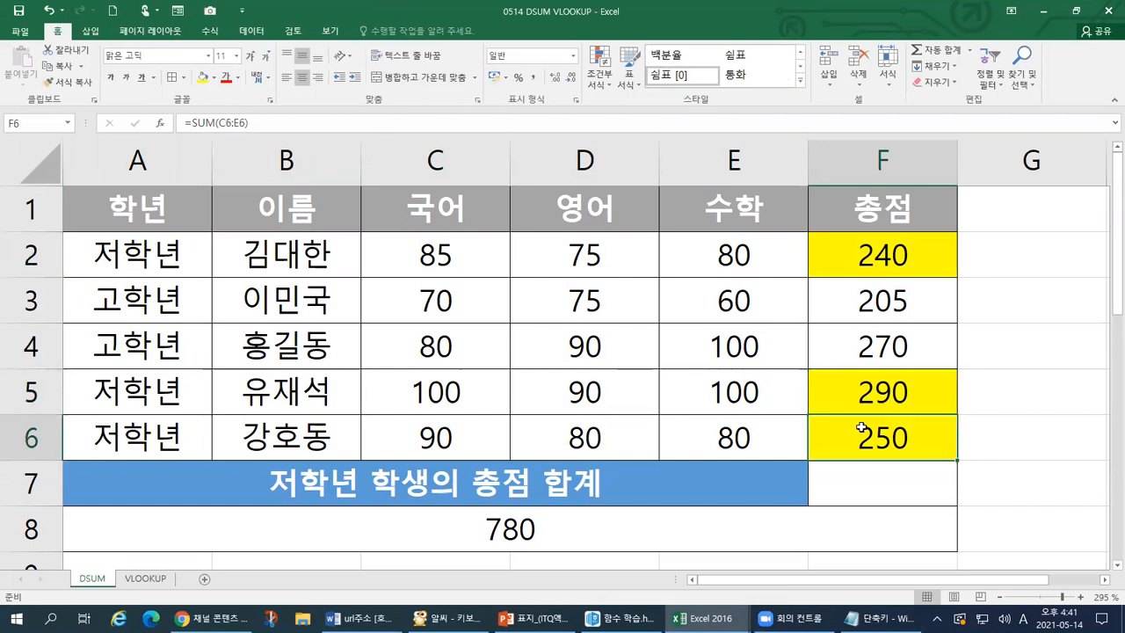
Step: Merge and center cells A9:F9 below the DSUM result
scroll(660, 532, down, 1)
drag(189, 445, 877, 452)
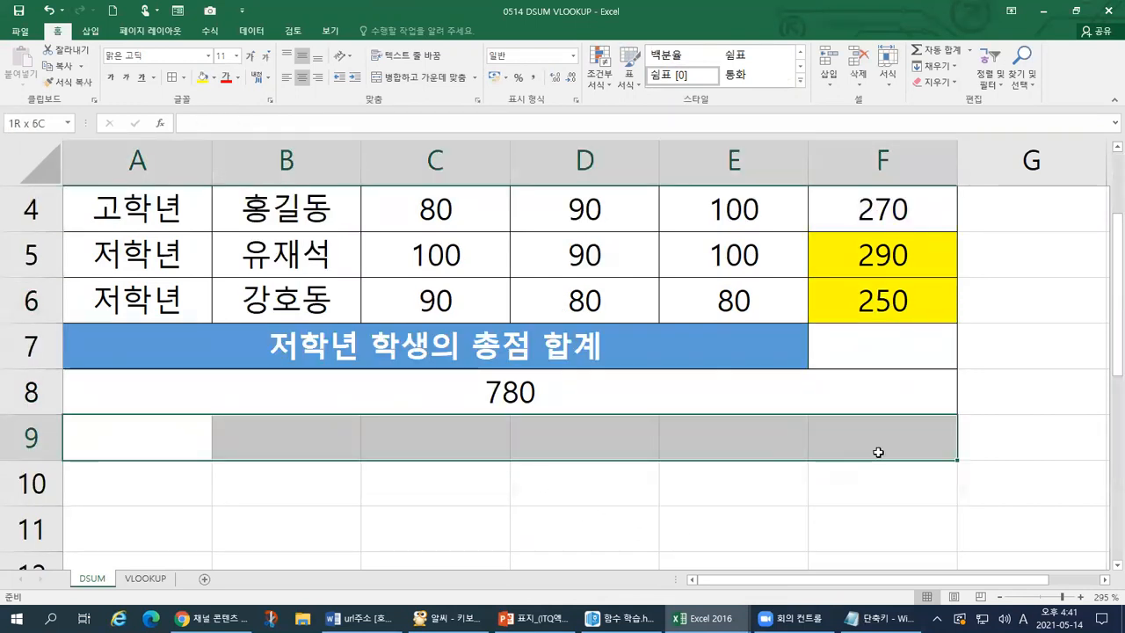
click(434, 77)
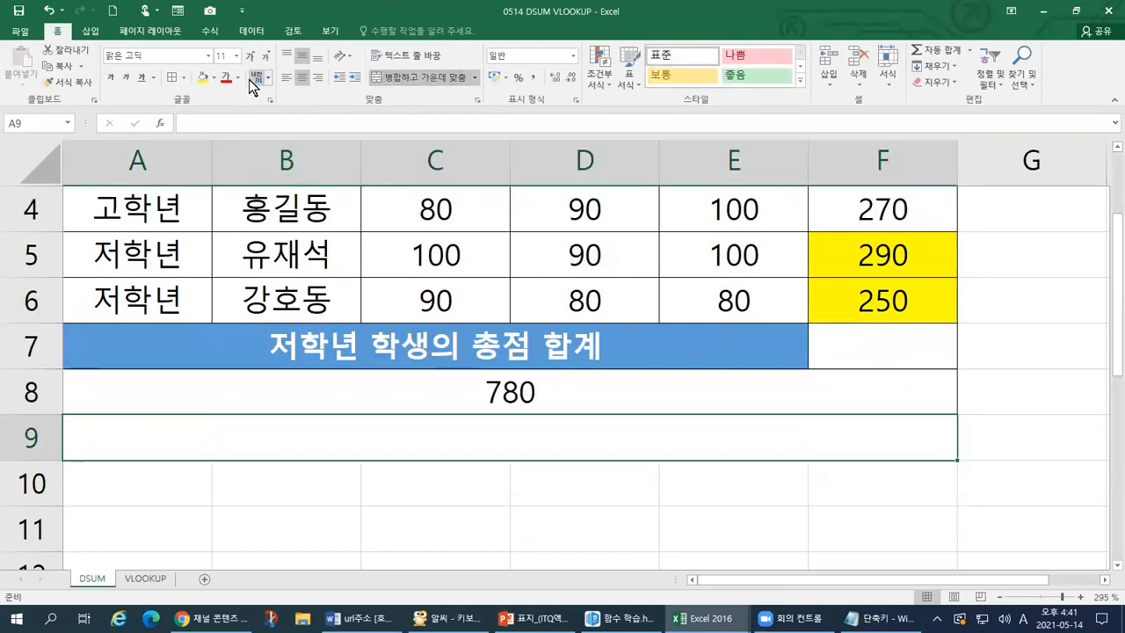
Step: Enter =F2+F5+F6 in merged cell A9 to add the highlighted totals, and reopen the formula to show it
scroll(844, 427, up, 1)
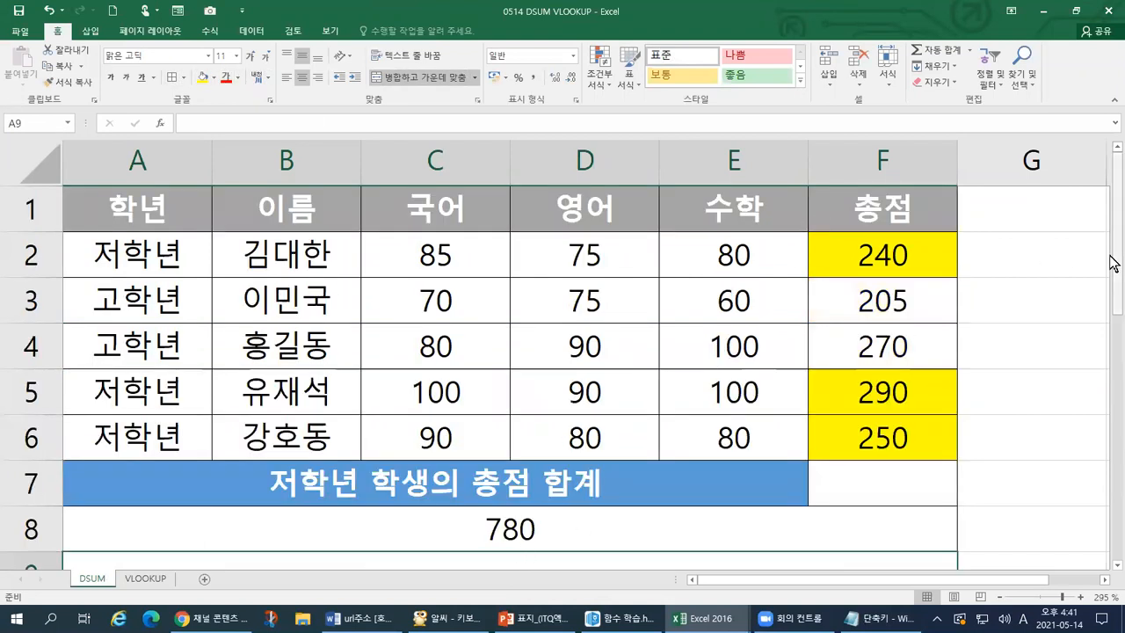
drag(1113, 258, 1113, 281)
double_click(421, 531)
text(=)
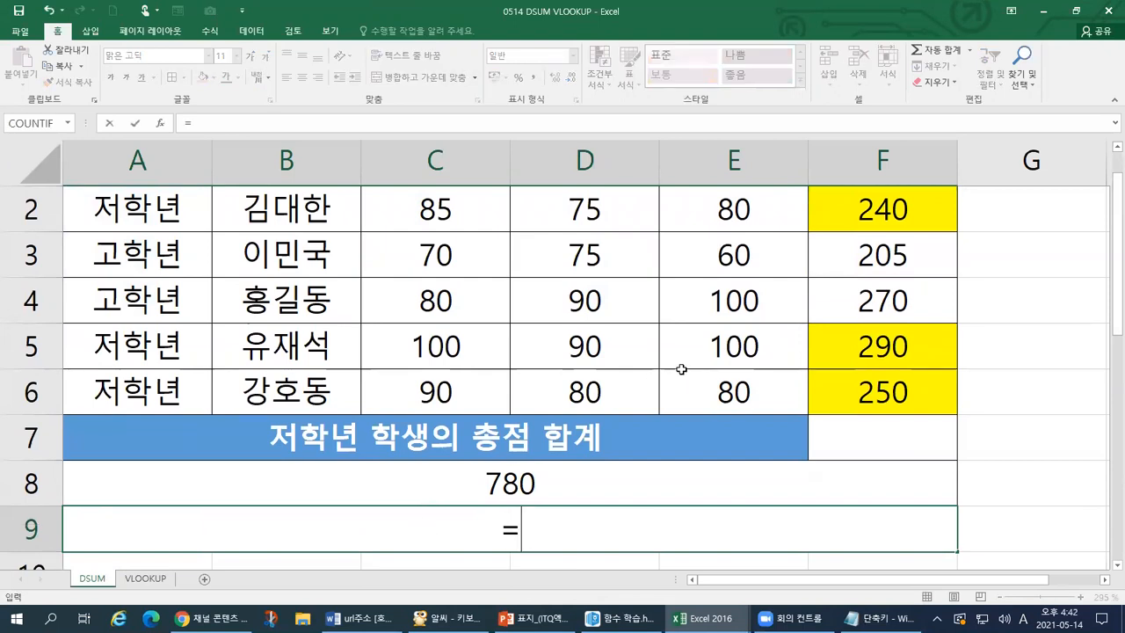
click(849, 214)
text(+)
click(862, 344)
text(+)
click(866, 399)
text(+)
key(BackSpace)
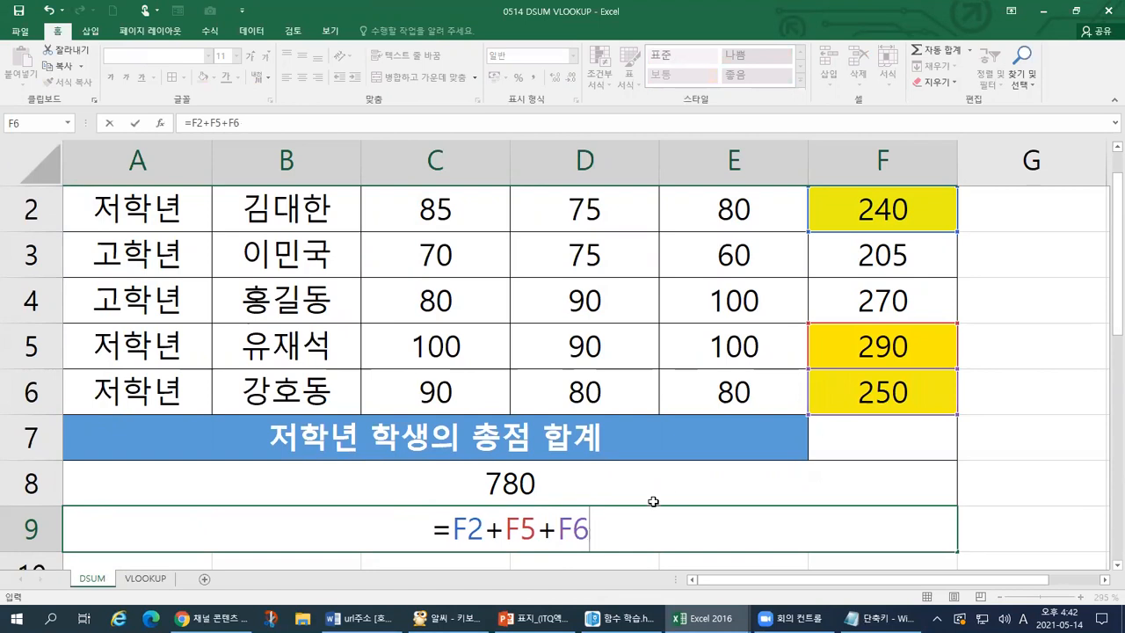
key(Return)
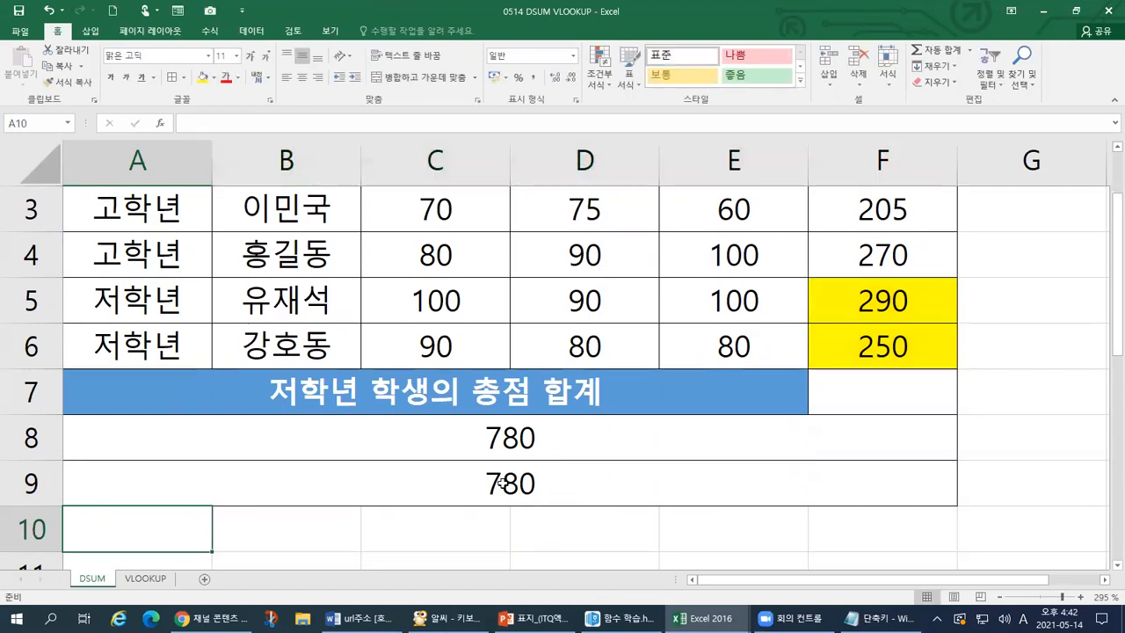
double_click(465, 484)
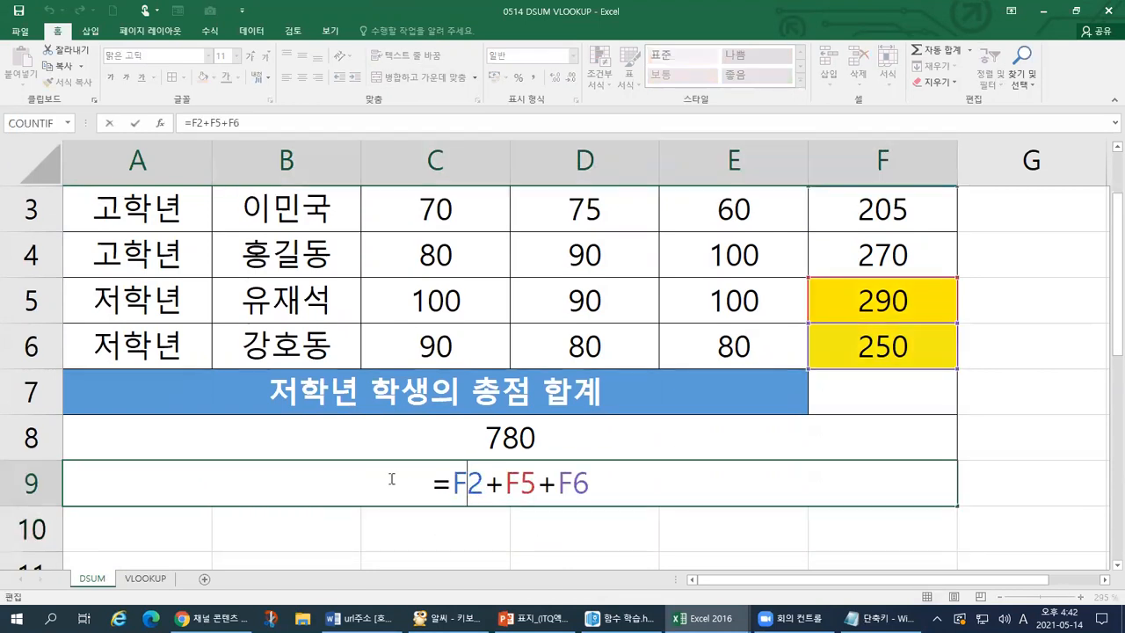
Step: Merge and center cells A10:F10 below the addition result
drag(163, 531, 877, 530)
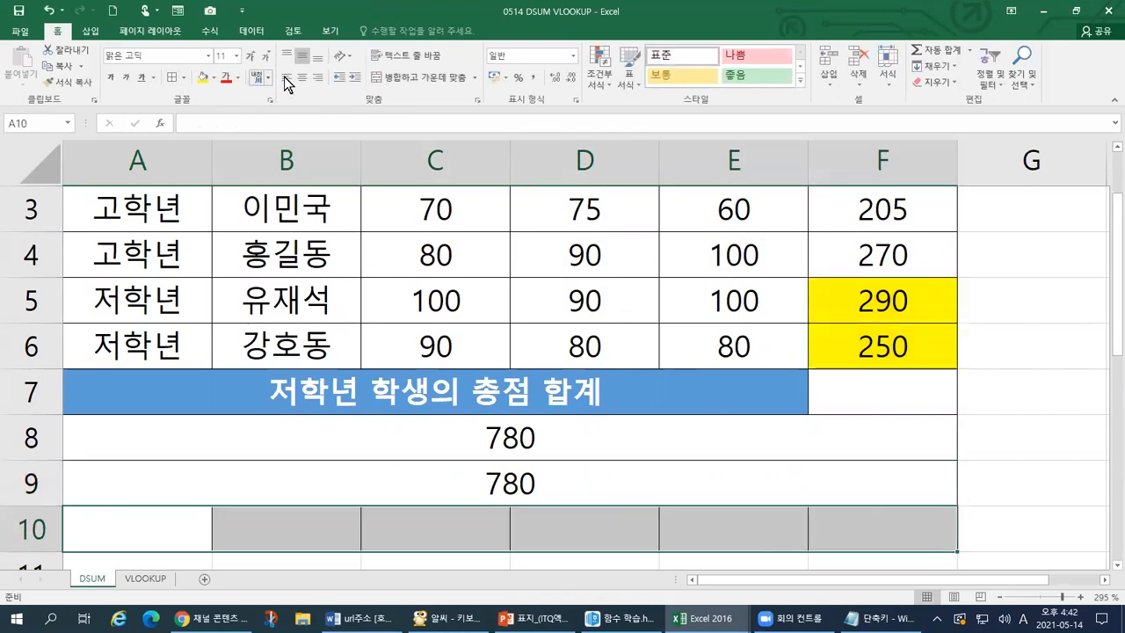
click(418, 78)
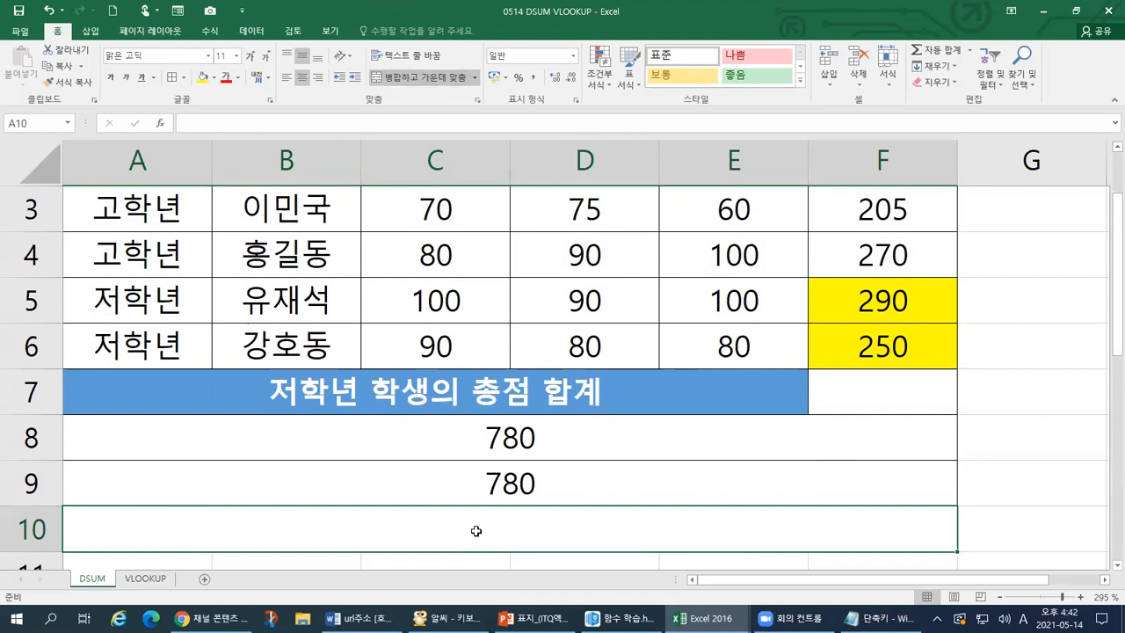
text(=S)
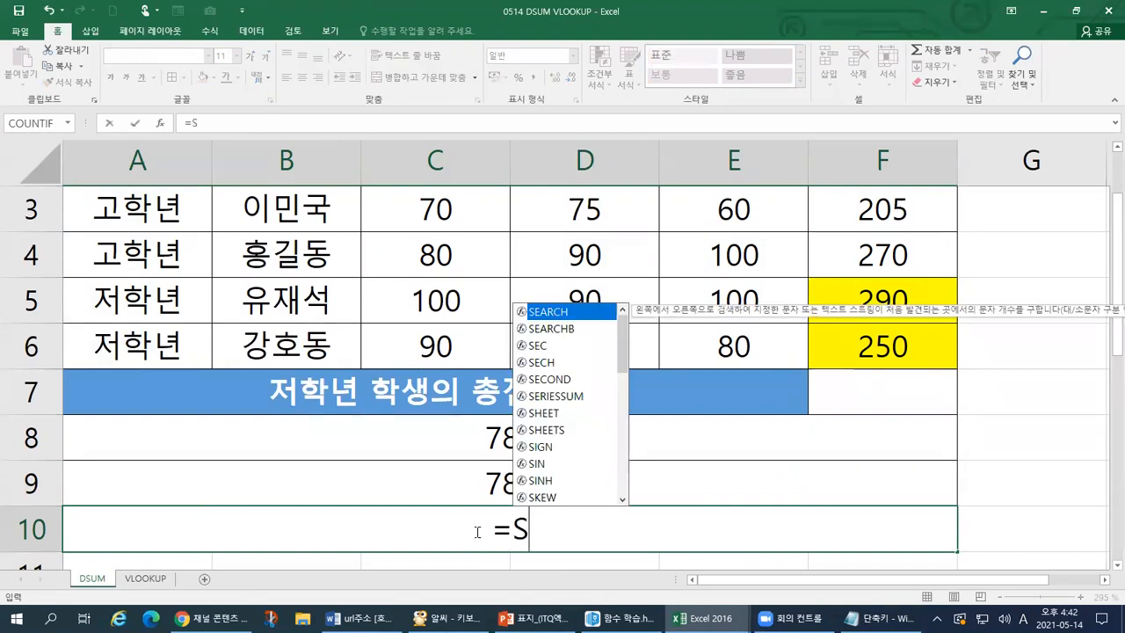
text(UM()
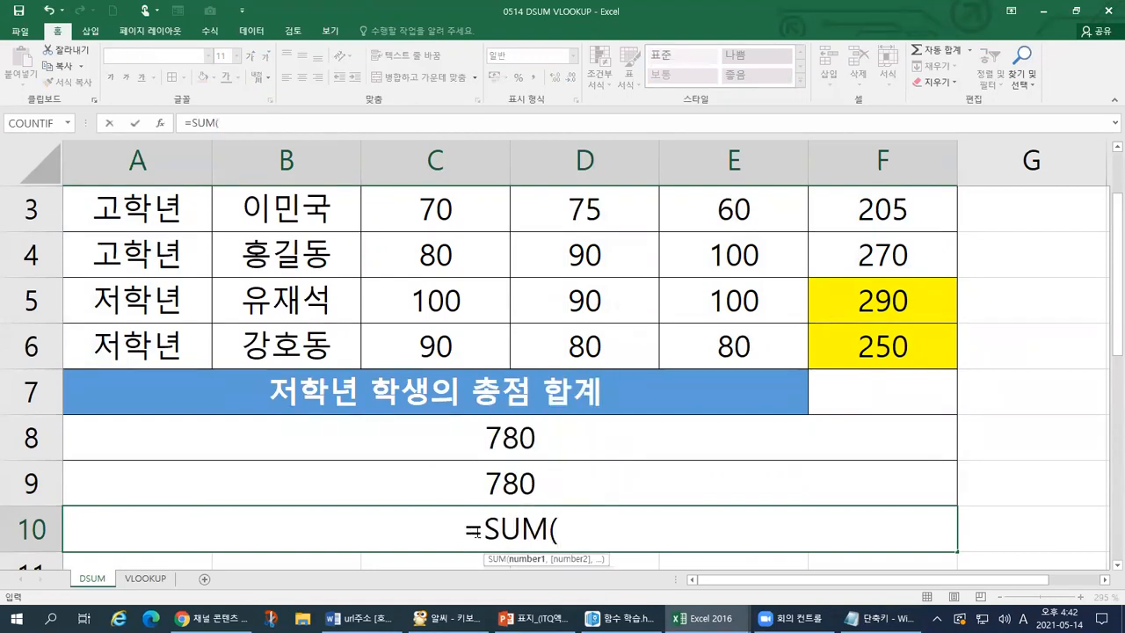
scroll(822, 488, up, 1)
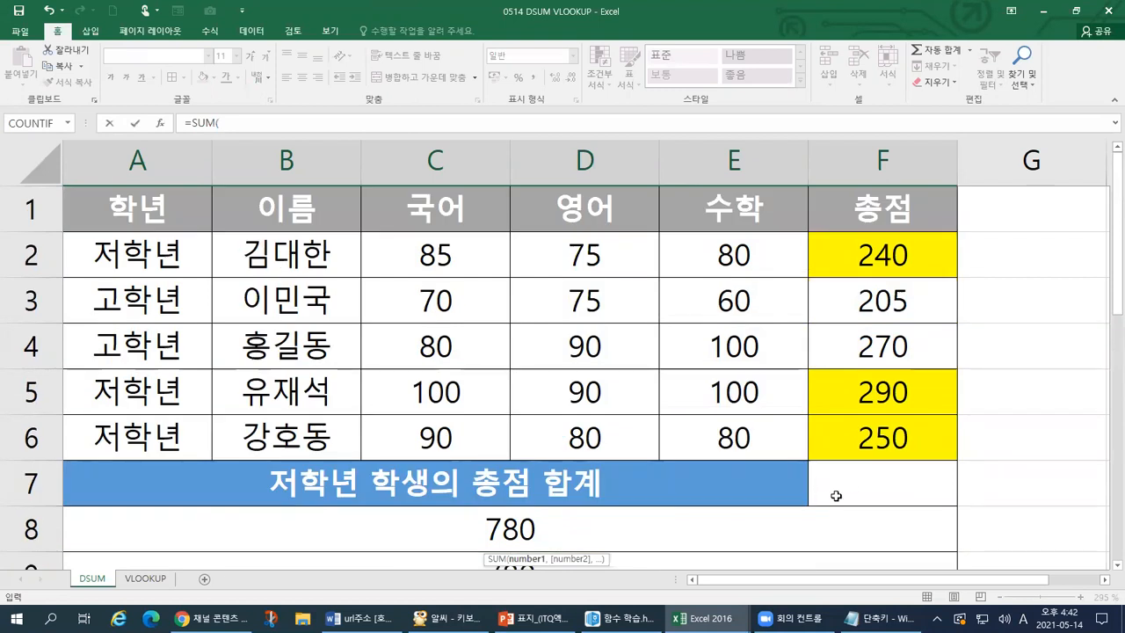
scroll(794, 500, down, 1)
key(BackSpace)
key(BackSpace)
key(BackSpace)
key(BackSpace)
key(BackSpace)
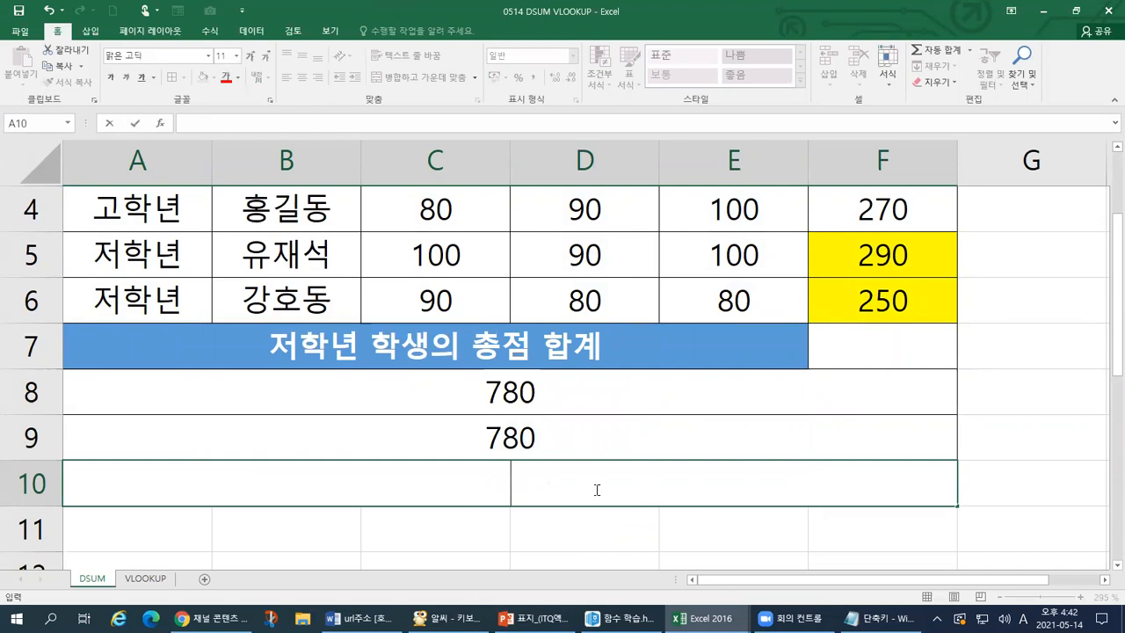
Step: Enter =240+290+250 in merged cell A10 to add the highlighted totals as plain numbers, and reselect the cell
text(=)
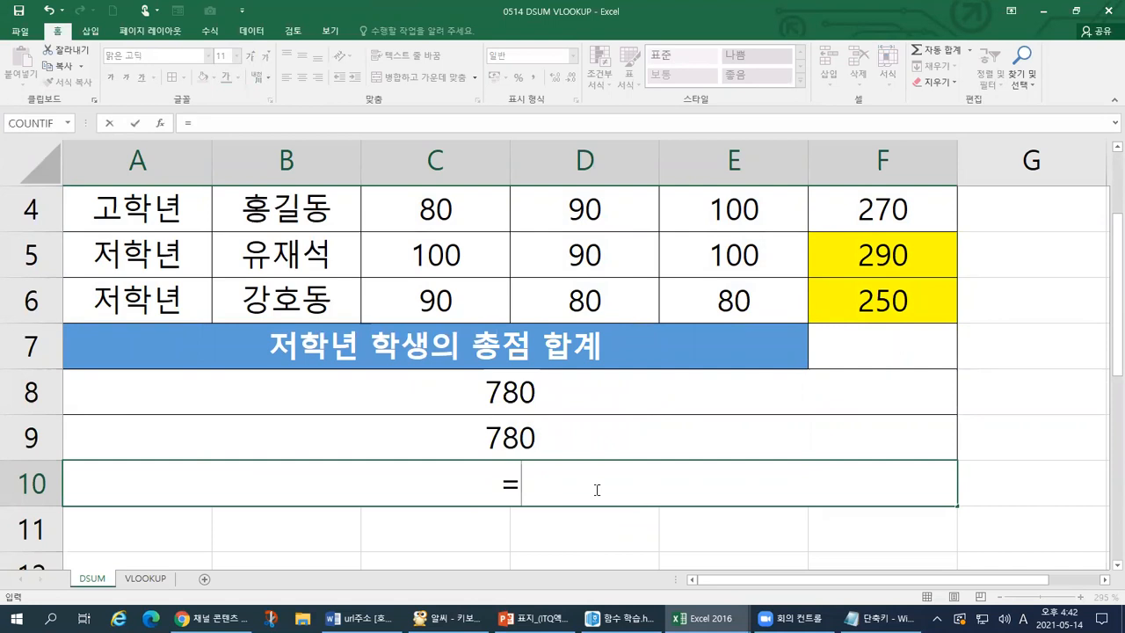
scroll(569, 454, up, 1)
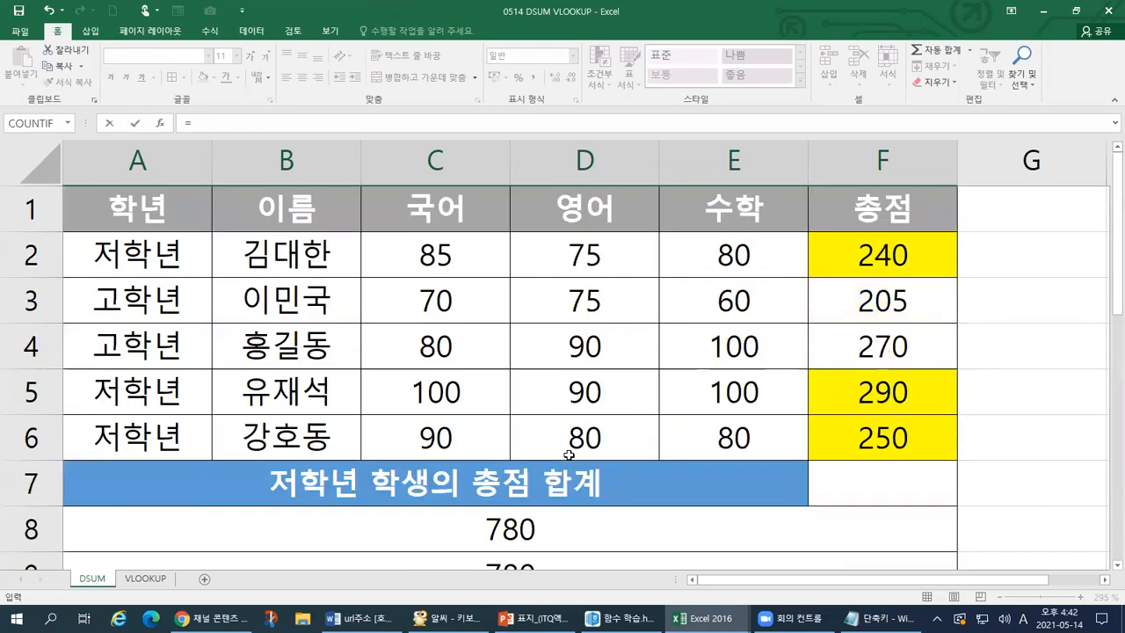
drag(1113, 302, 1111, 337)
click(558, 532)
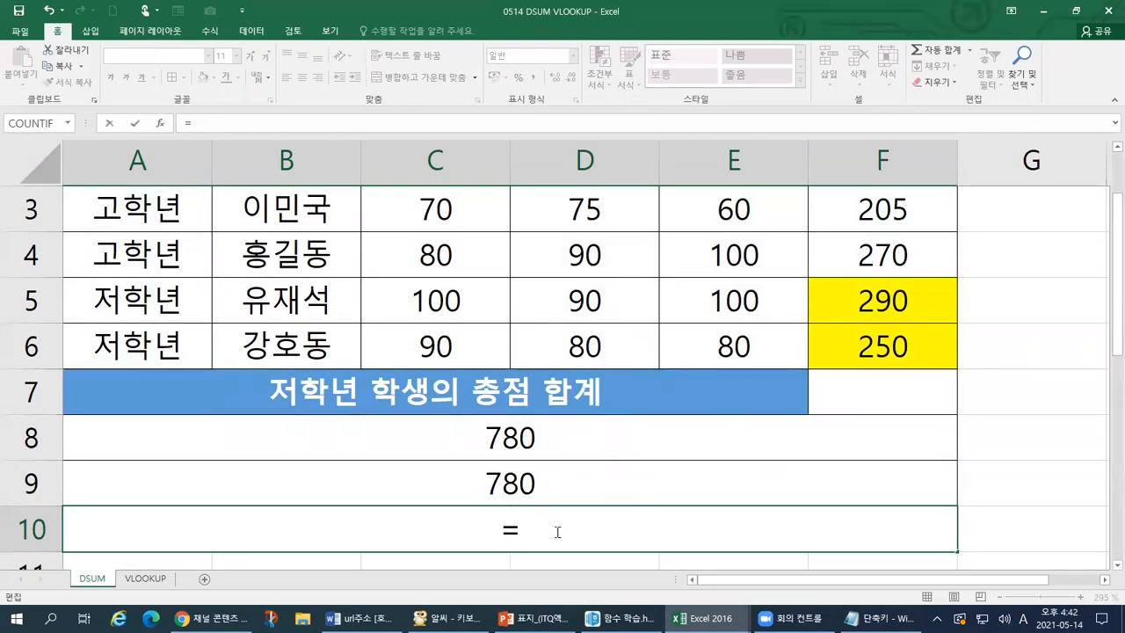
text(240+)
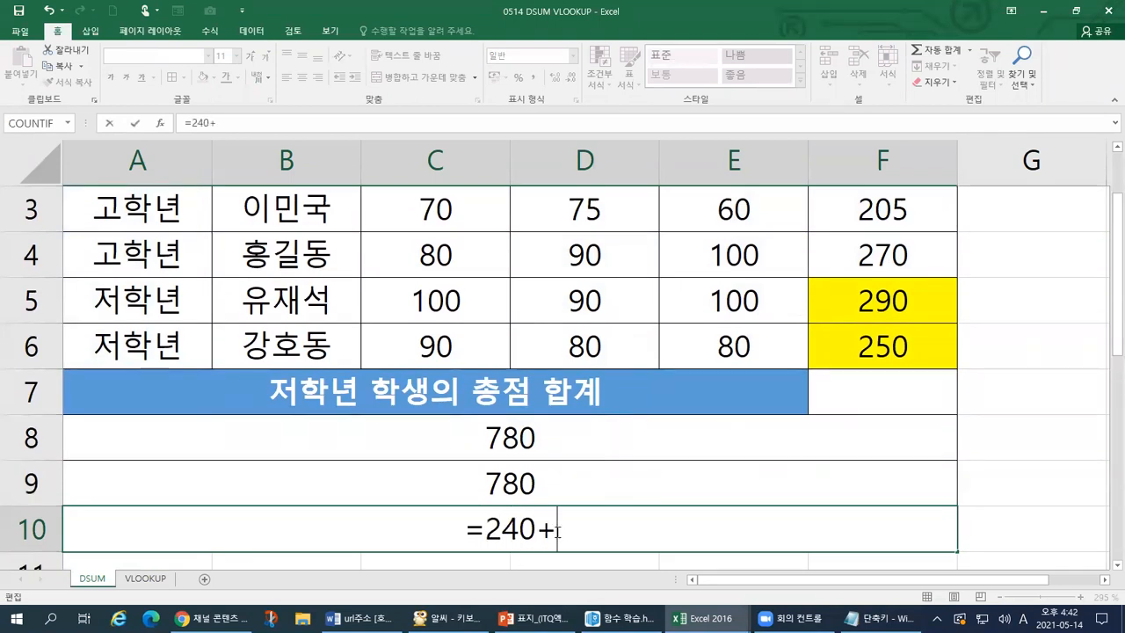
text(290+)
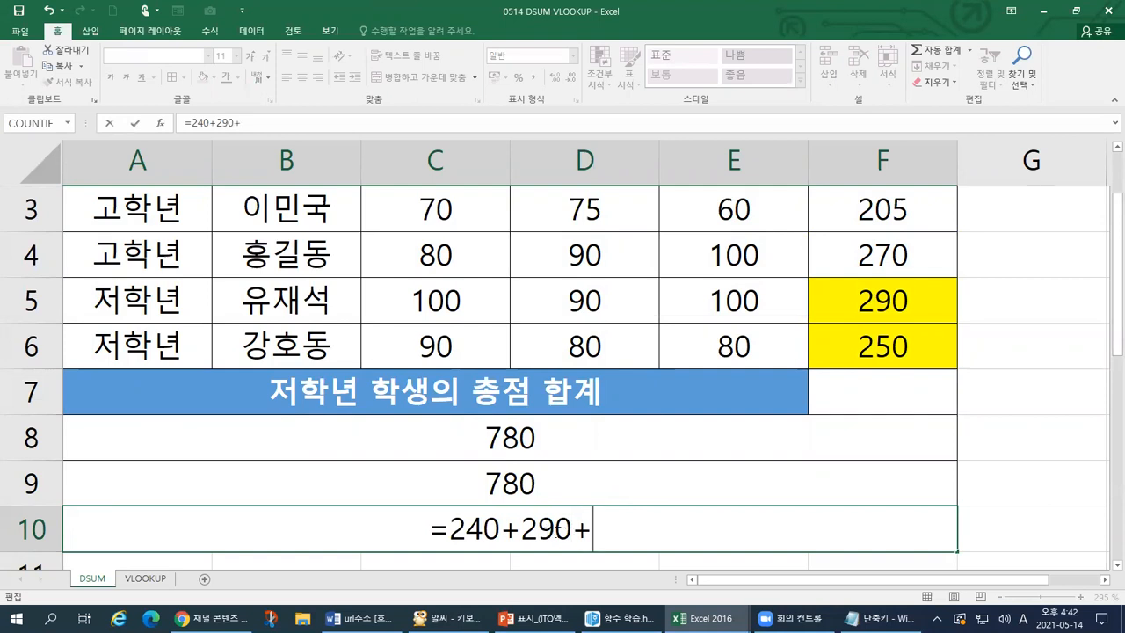
text(250)
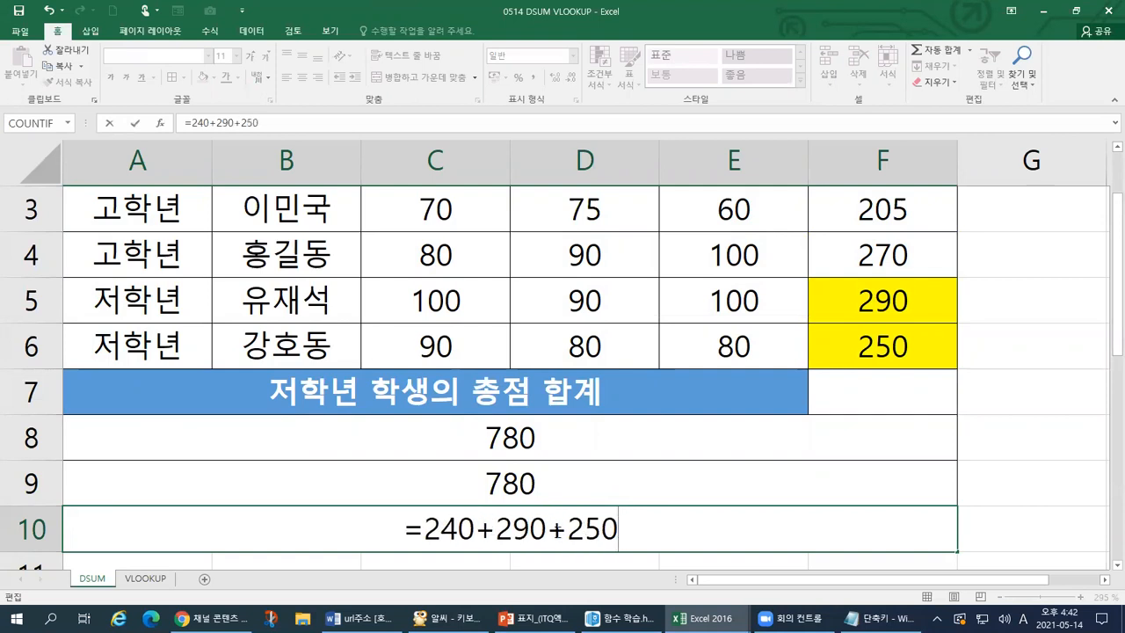
key(Return)
click(548, 489)
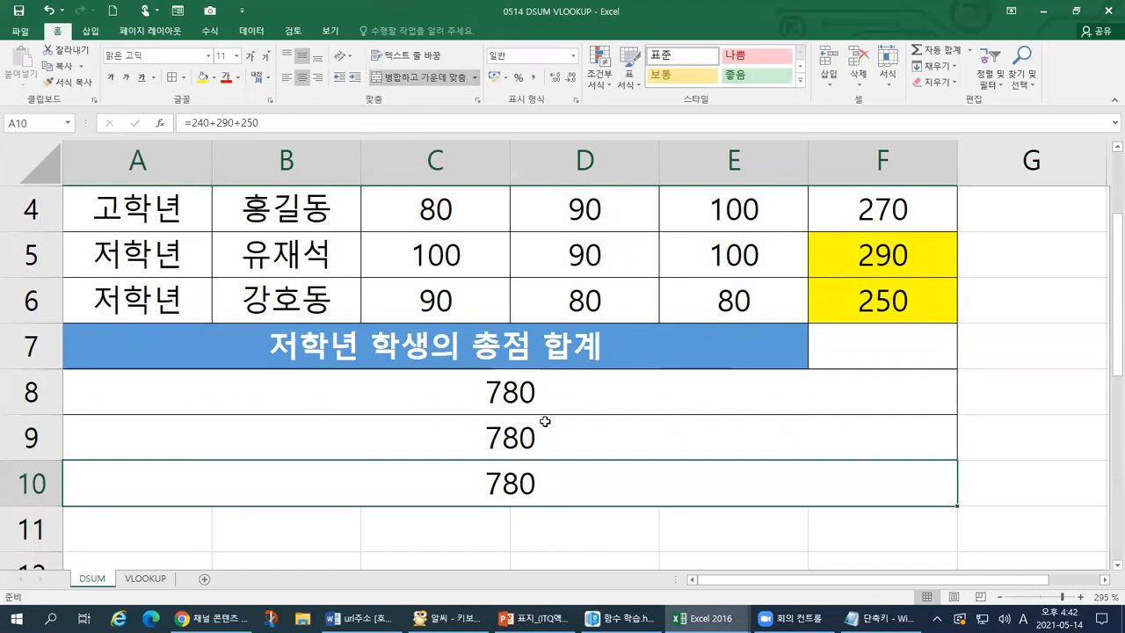
Step: Display the sheet's formulas instead of their results and select the three formulas in A8 through A10
key(ctrl+s)
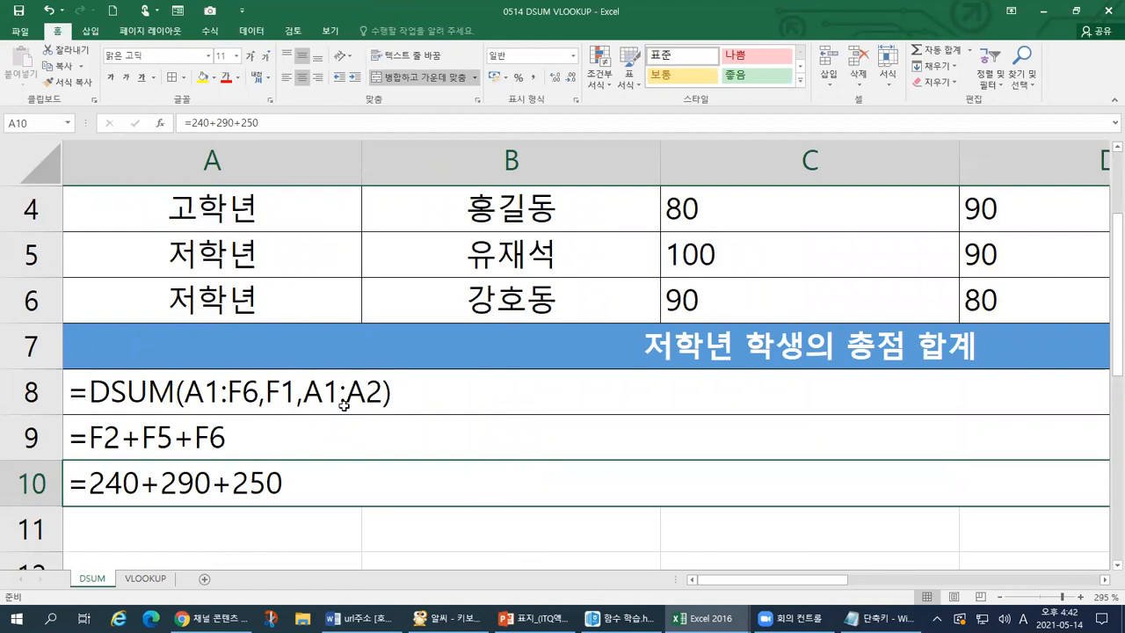
click(441, 391)
drag(423, 472, 420, 486)
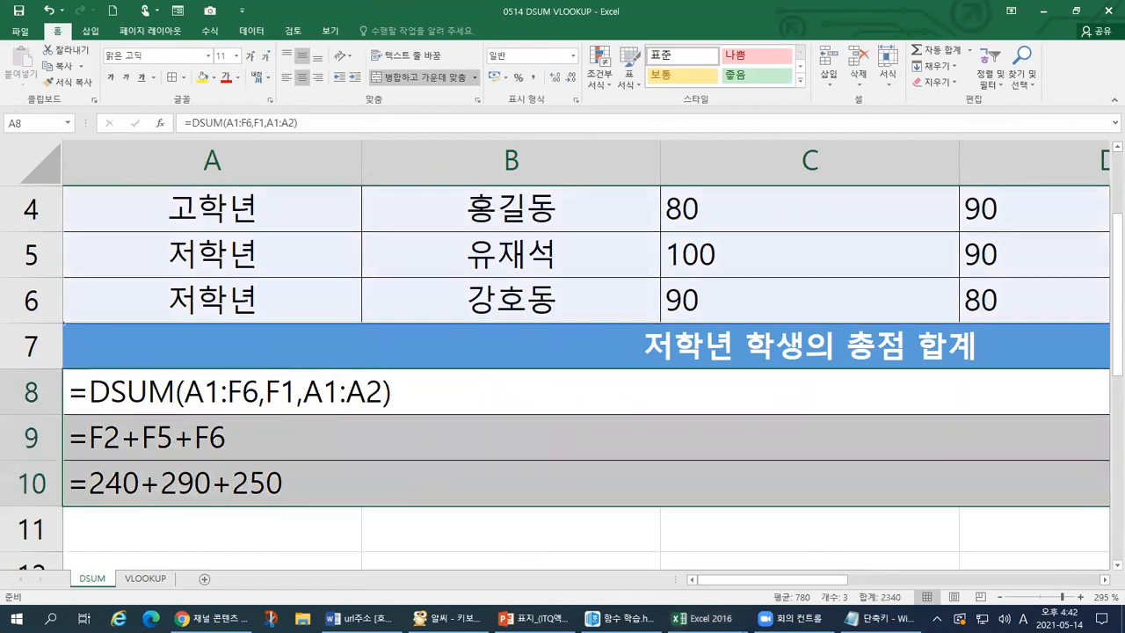
Step: Zoom in on the three formulas, draw a boxed handwritten note beside the DSUM formula, and underline each formula
key(ctrl+1)
mouse_move(894, 292)
mouse_down()
mouse_move(909, 255)
mouse_move(923, 318)
mouse_up()
drag(981, 278, 999, 325)
drag(1073, 263, 1078, 263)
drag(139, 318, 780, 291)
drag(91, 398, 472, 397)
drag(140, 498, 545, 509)
mouse_move(857, 352)
mouse_down()
mouse_move(1104, 350)
mouse_move(889, 215)
mouse_move(858, 355)
mouse_up()
Step: Tick and underline DSUM in the first formula and circle its arguments A1:F6, F1 and A1:A2
mouse_move(219, 195)
mouse_down()
mouse_move(255, 224)
mouse_move(299, 186)
mouse_up()
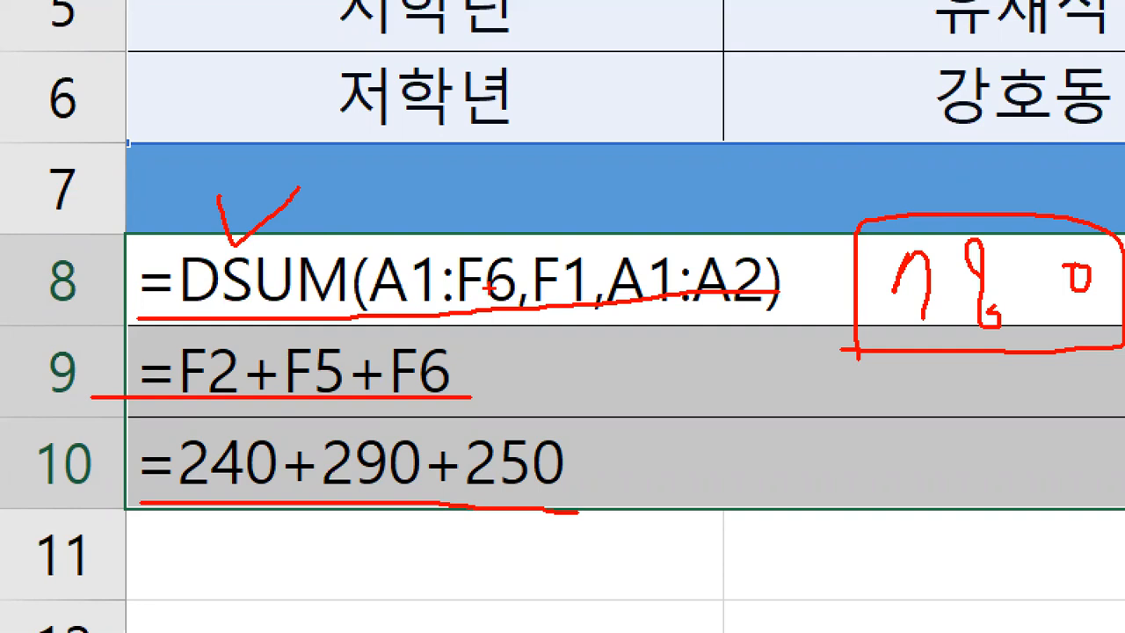
mouse_move(723, 322)
mouse_down()
mouse_move(607, 255)
mouse_move(765, 224)
mouse_move(736, 332)
mouse_up()
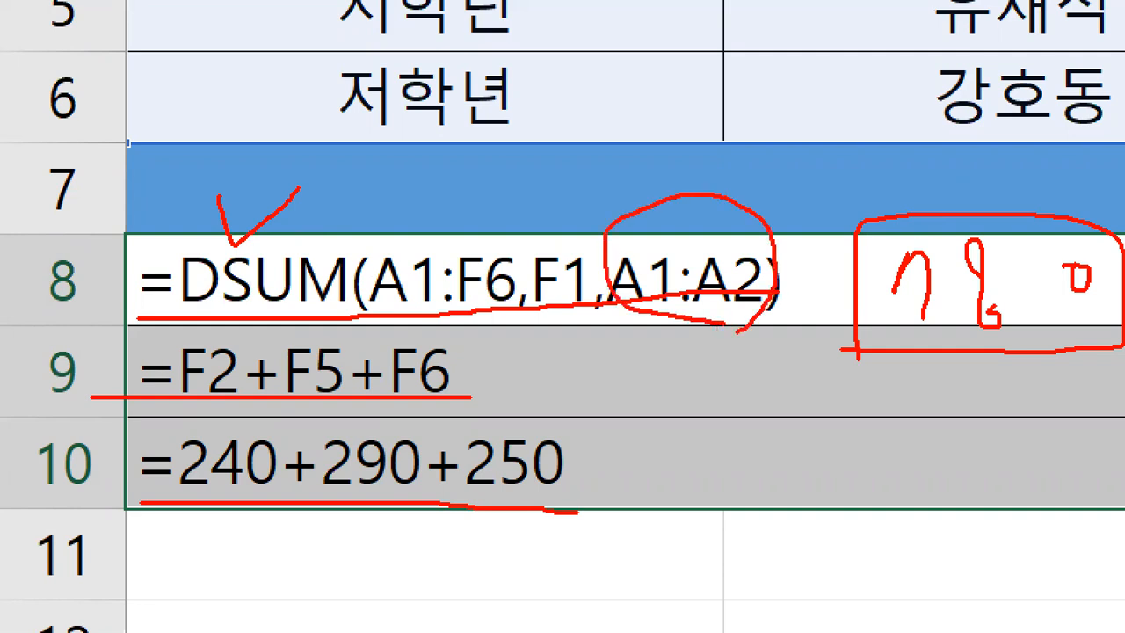
drag(649, 172, 697, 165)
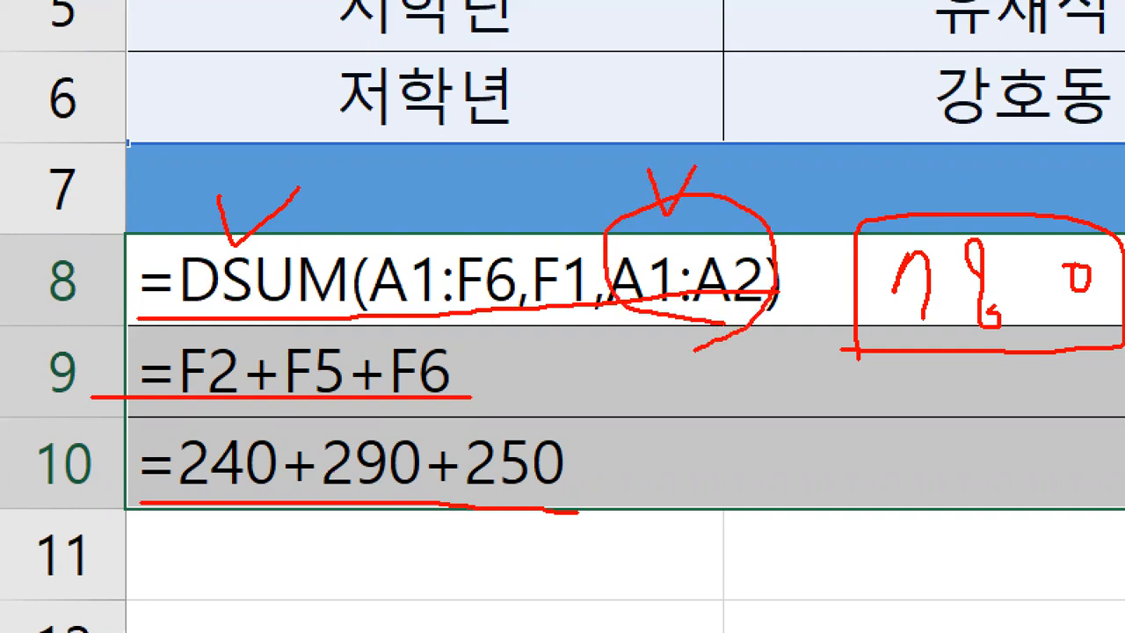
mouse_move(461, 321)
mouse_down()
mouse_move(413, 318)
mouse_move(383, 236)
mouse_move(515, 225)
mouse_move(518, 304)
mouse_move(451, 333)
mouse_up()
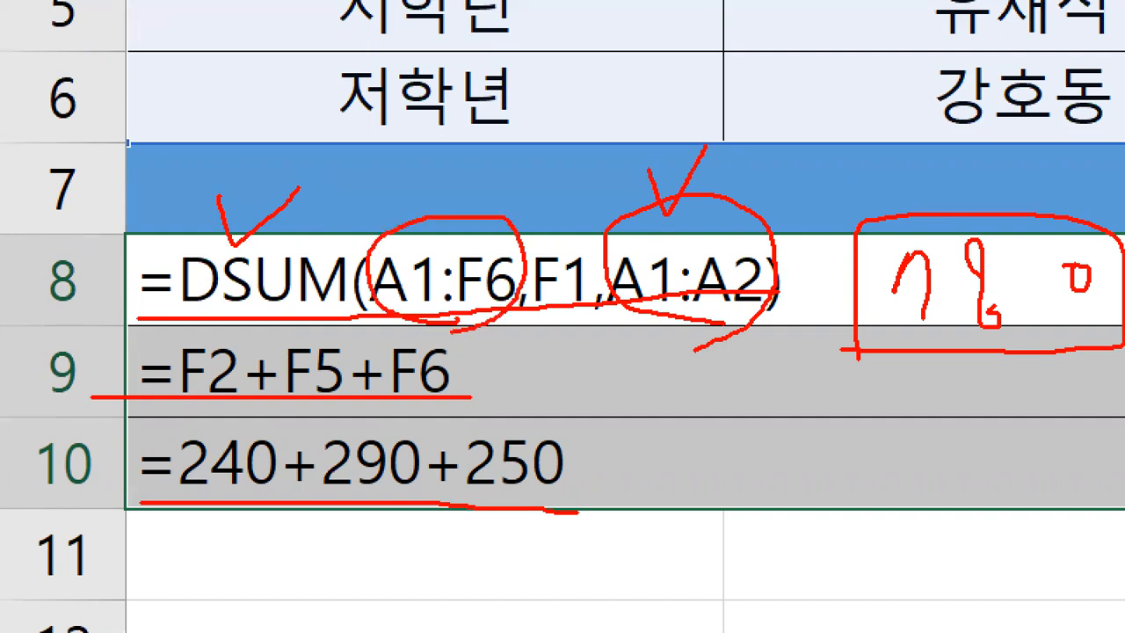
mouse_move(547, 313)
mouse_down()
mouse_move(531, 298)
mouse_move(577, 239)
mouse_move(582, 303)
mouse_up()
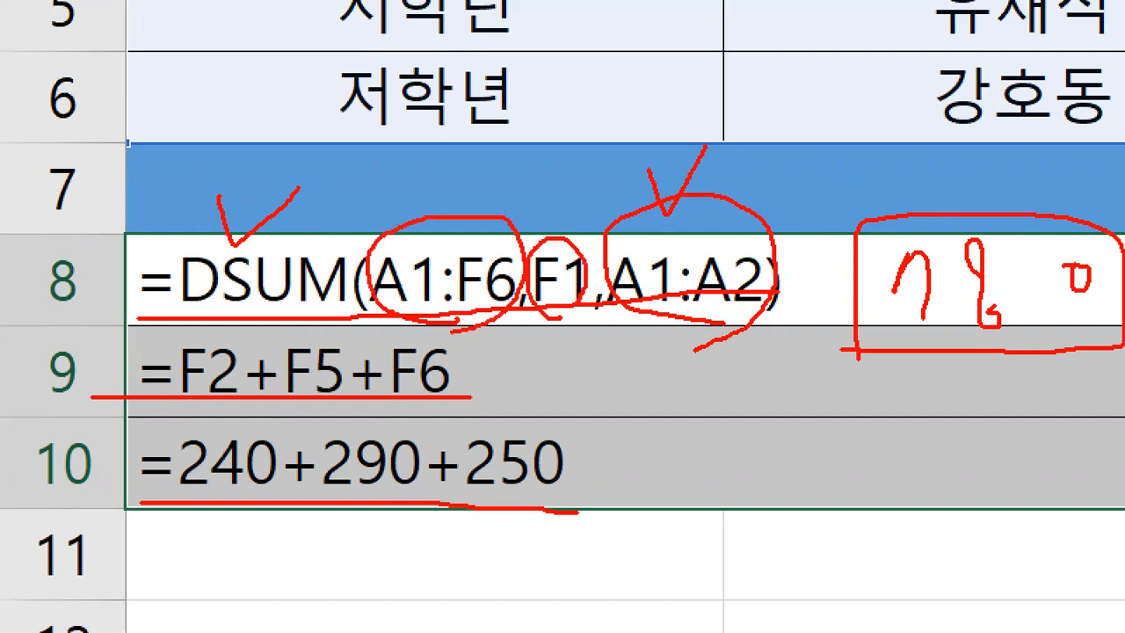
drag(551, 202, 551, 216)
drag(192, 304, 349, 306)
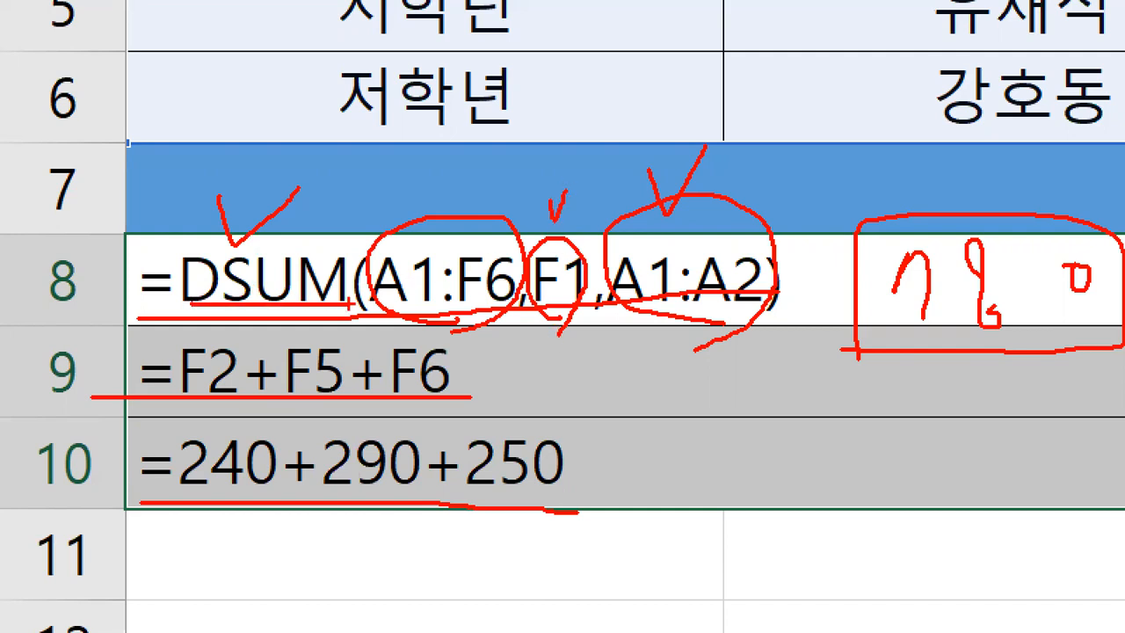
Step: Tick the formulas in rows 9 and 10 and strike through the numbers 240, 290 and 250
mouse_move(485, 362)
mouse_down()
mouse_move(494, 387)
mouse_move(524, 341)
mouse_up()
mouse_move(596, 447)
mouse_down()
mouse_move(605, 468)
mouse_move(626, 445)
mouse_up()
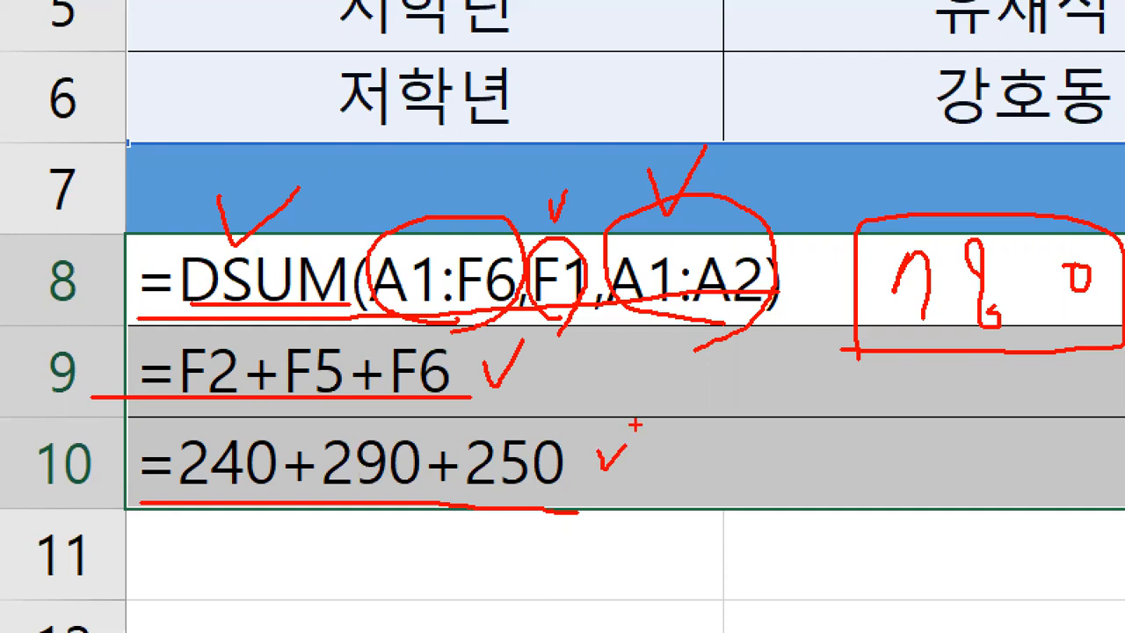
drag(760, 210, 751, 227)
drag(381, 429, 374, 481)
mouse_move(498, 444)
mouse_down()
mouse_move(514, 482)
mouse_move(533, 447)
mouse_up()
drag(320, 480, 373, 434)
drag(503, 444, 488, 481)
drag(175, 485, 233, 437)
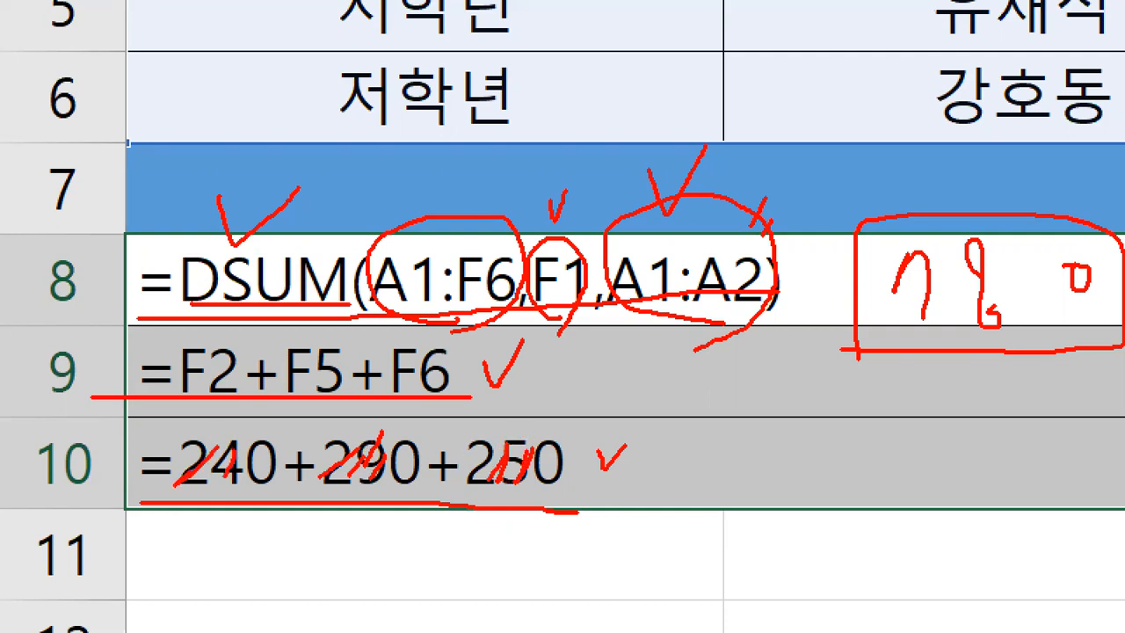
Step: Circle the references F2, F5 and F6 in row 9, mark the start of the DSUM formula, and end the screen annotation
mouse_move(207, 400)
mouse_down()
mouse_move(224, 346)
mouse_move(227, 396)
mouse_up()
mouse_move(307, 406)
mouse_down()
mouse_move(278, 370)
mouse_move(345, 392)
mouse_up()
mouse_move(444, 380)
mouse_down()
mouse_move(400, 352)
mouse_move(450, 396)
mouse_up()
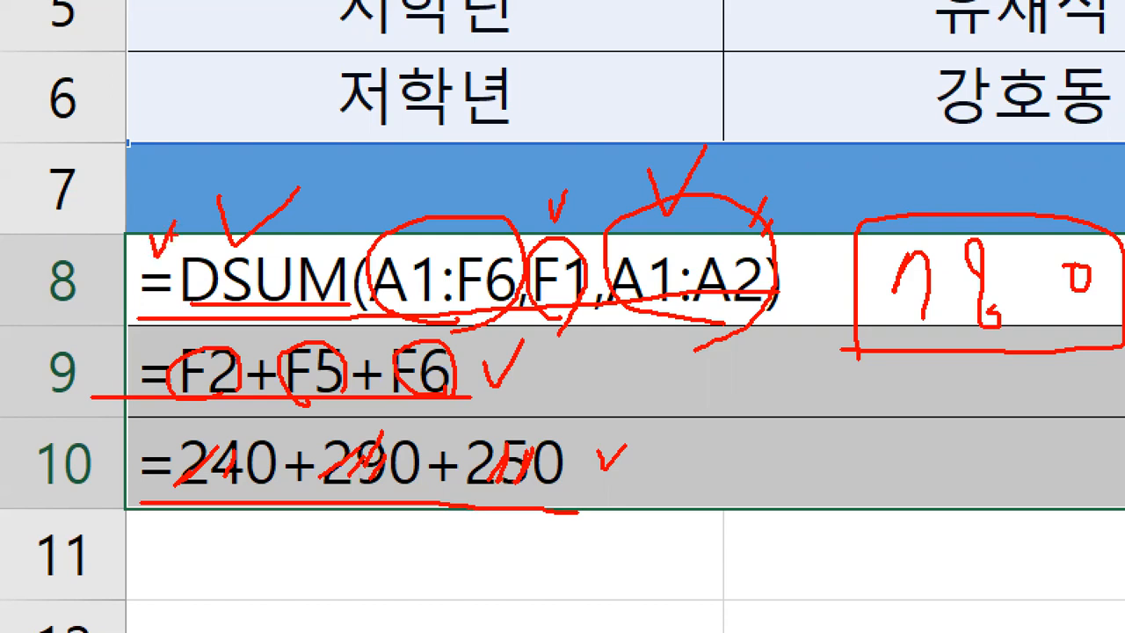
drag(136, 308, 323, 309)
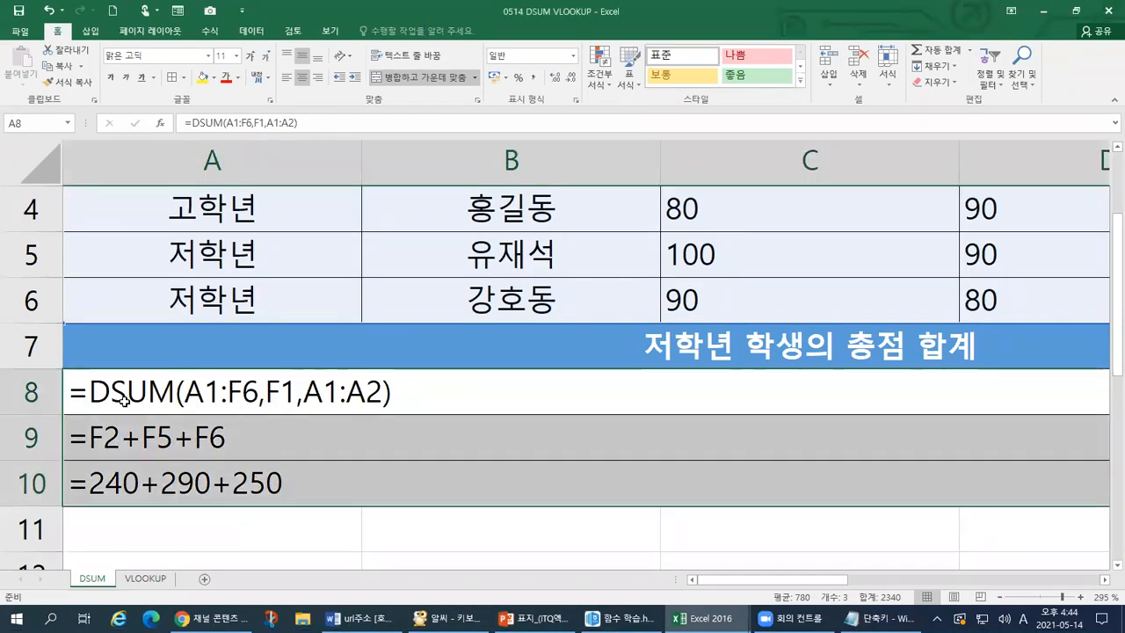
Step: Move the two addition formulas from rows 9 and 10 down to rows 11 and 12
drag(105, 439, 118, 466)
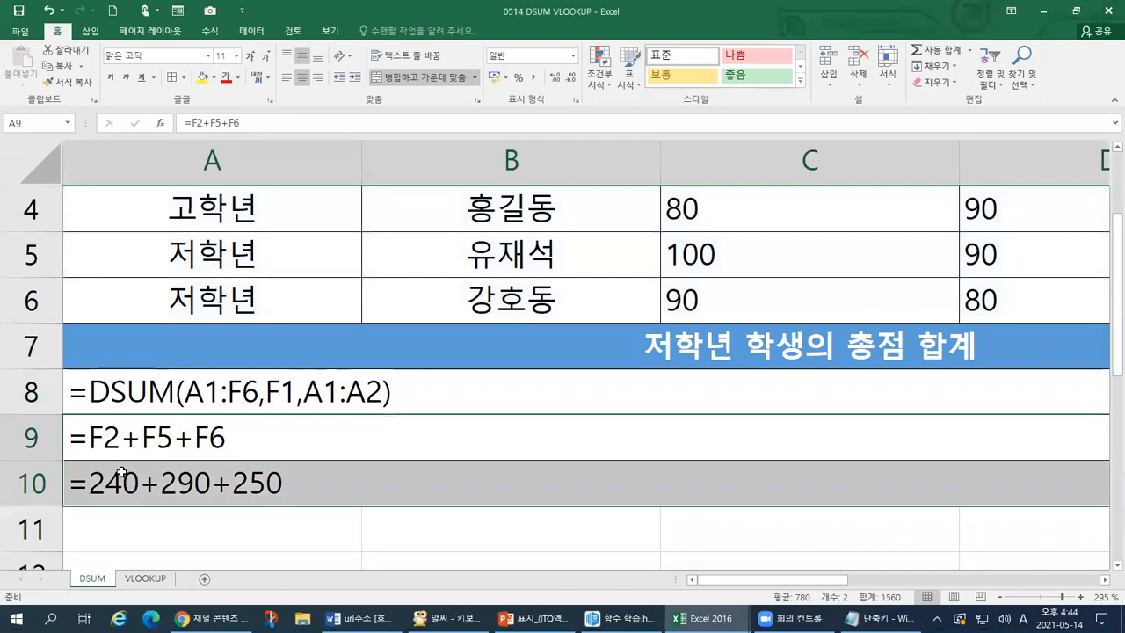
click(122, 460)
drag(109, 448, 131, 480)
click(127, 458)
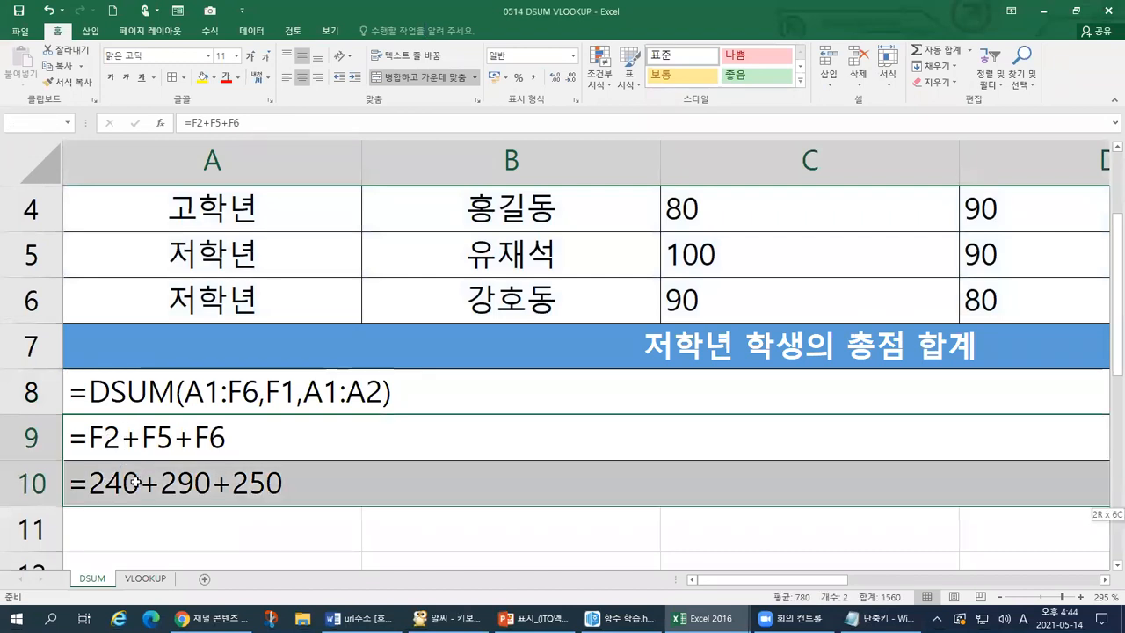
drag(280, 506, 277, 556)
Step: Switch the sheet back to showing results, and merge and center the emptied cells A9:F9
click(214, 438)
drag(507, 452, 1011, 475)
click(352, 453)
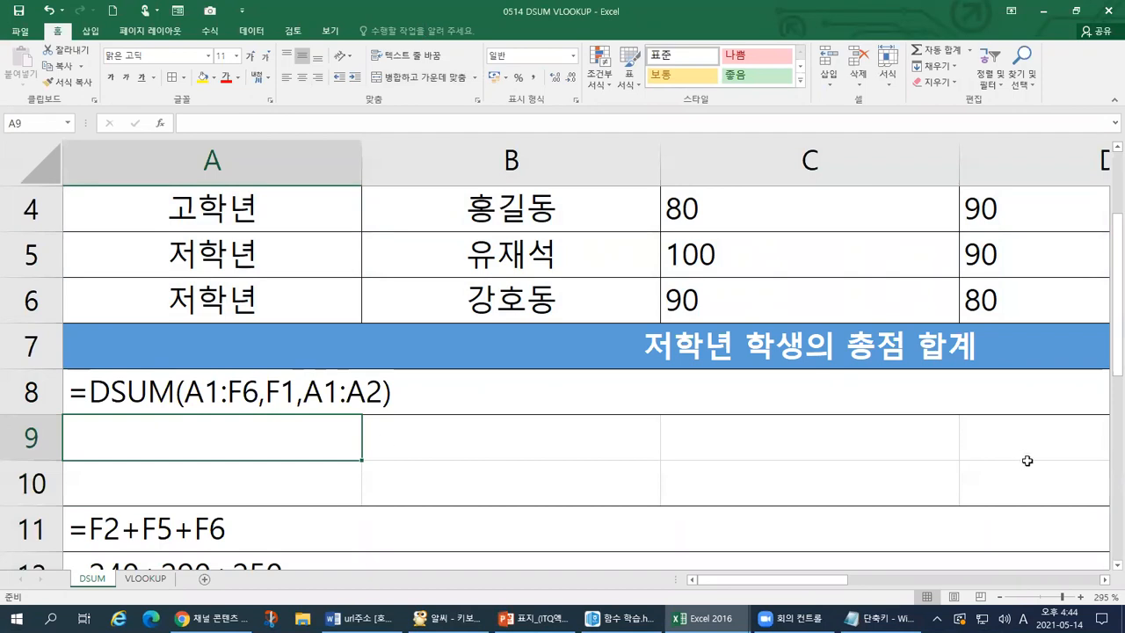
key(ctrl+grave)
drag(170, 435, 132, 439)
click(901, 453)
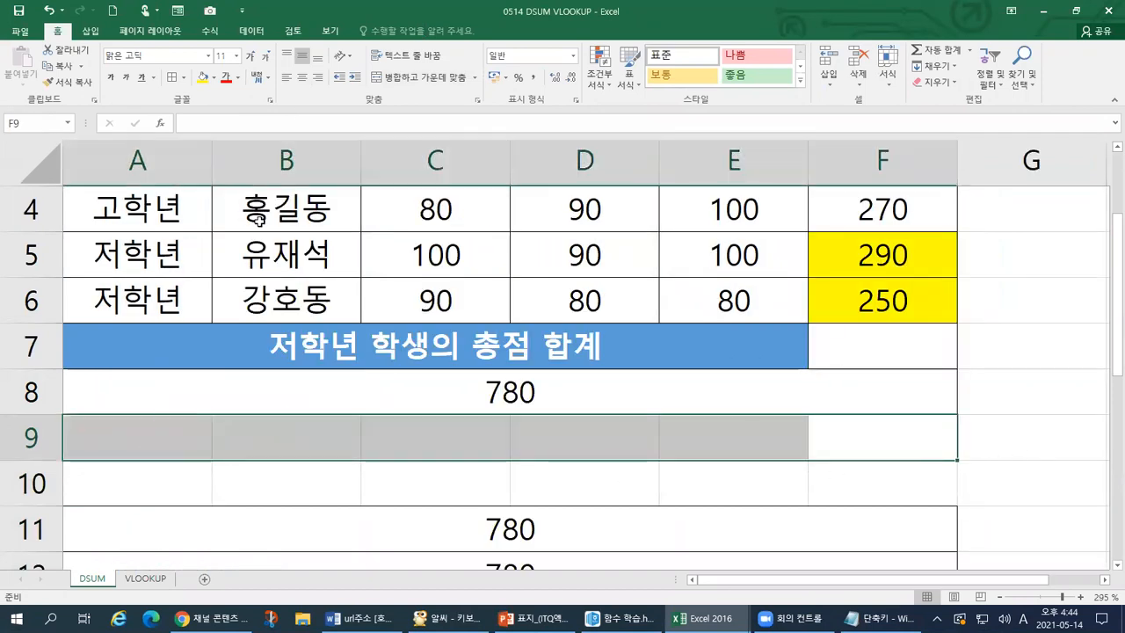
click(422, 77)
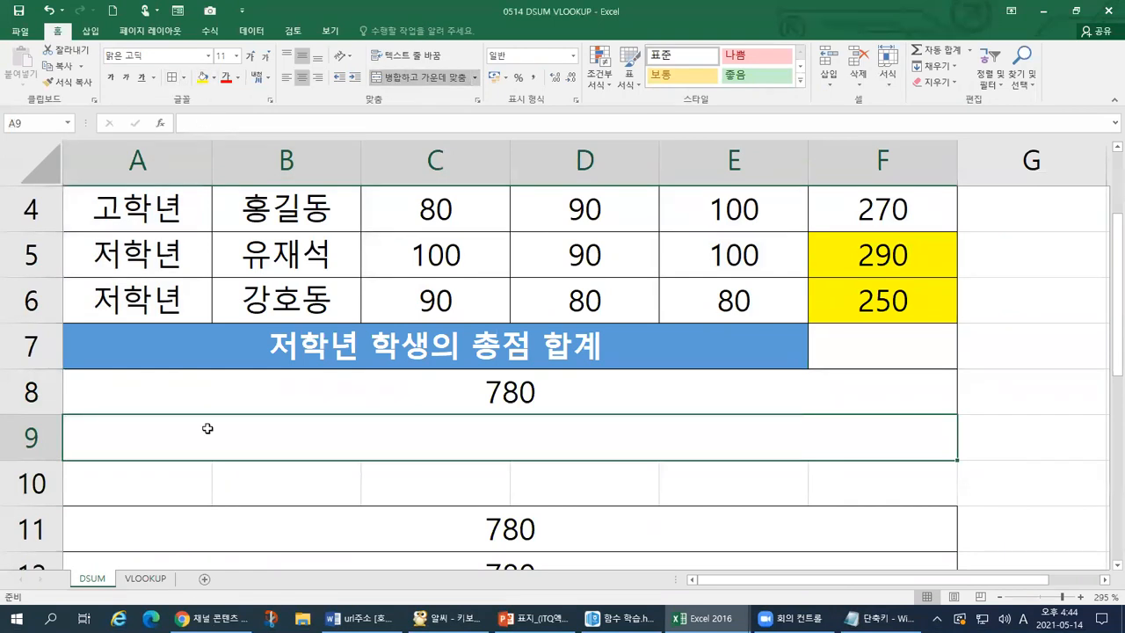
Step: Fill the merged cell A9:F9 down into row 10 to merge A10:F10 as well
mouse_move(954, 458)
mouse_down()
mouse_move(954, 488)
mouse_move(858, 464)
mouse_move(885, 442)
mouse_move(945, 461)
mouse_up()
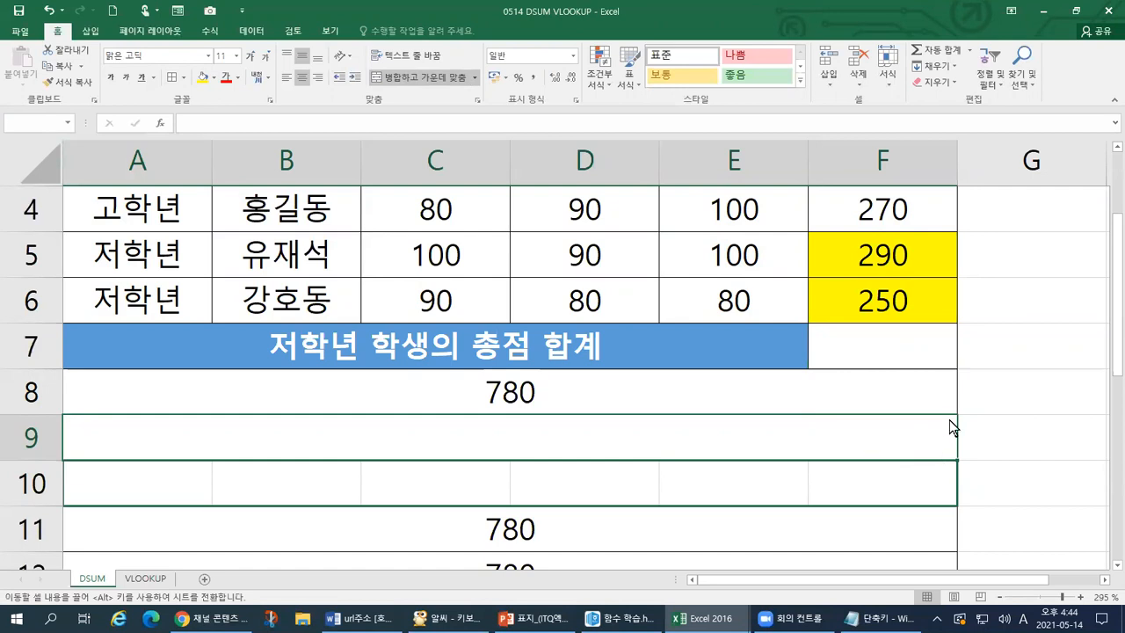
click(576, 354)
click(938, 451)
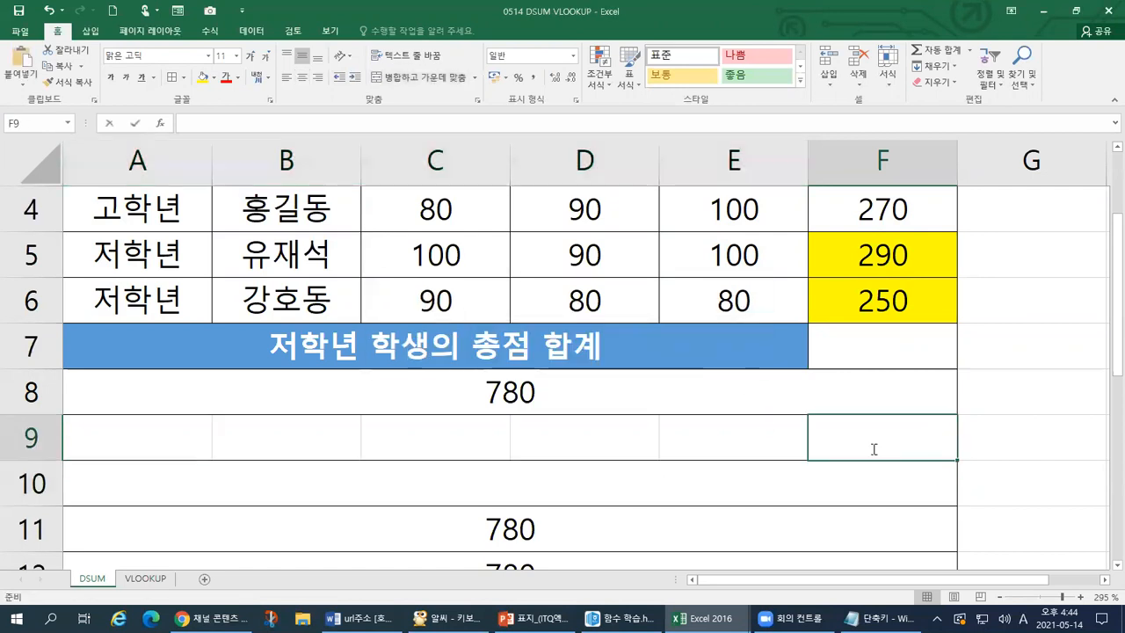
drag(203, 437, 958, 499)
click(949, 468)
click(689, 451)
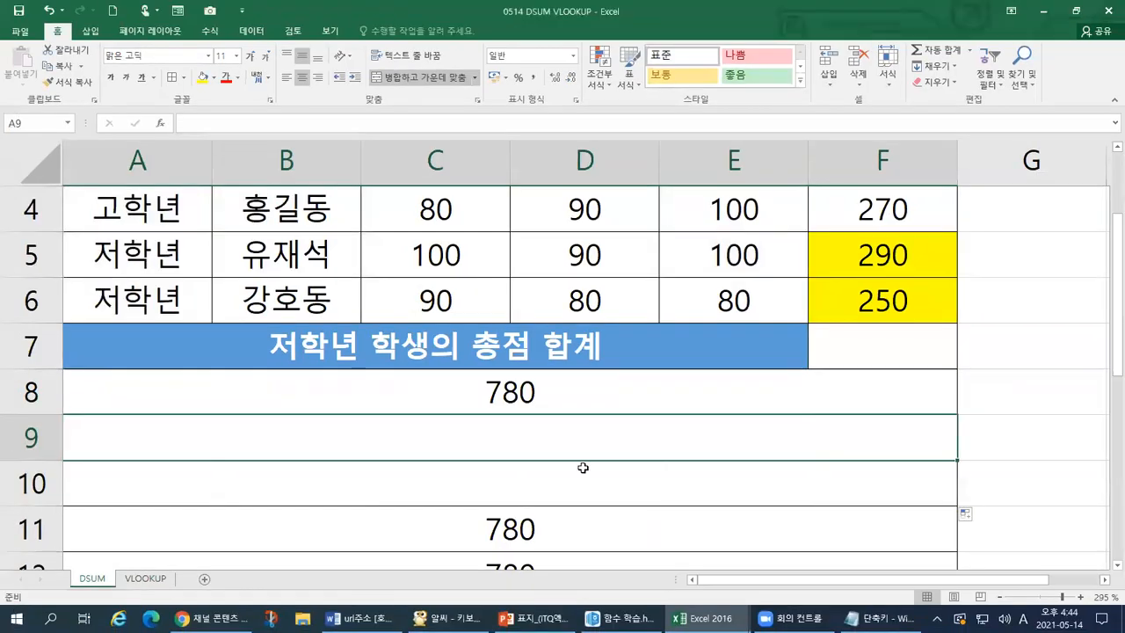
Step: Display the sheet's formulas again and zoom in to mark the empty rows 9 and 10
key(ctrl+grave)
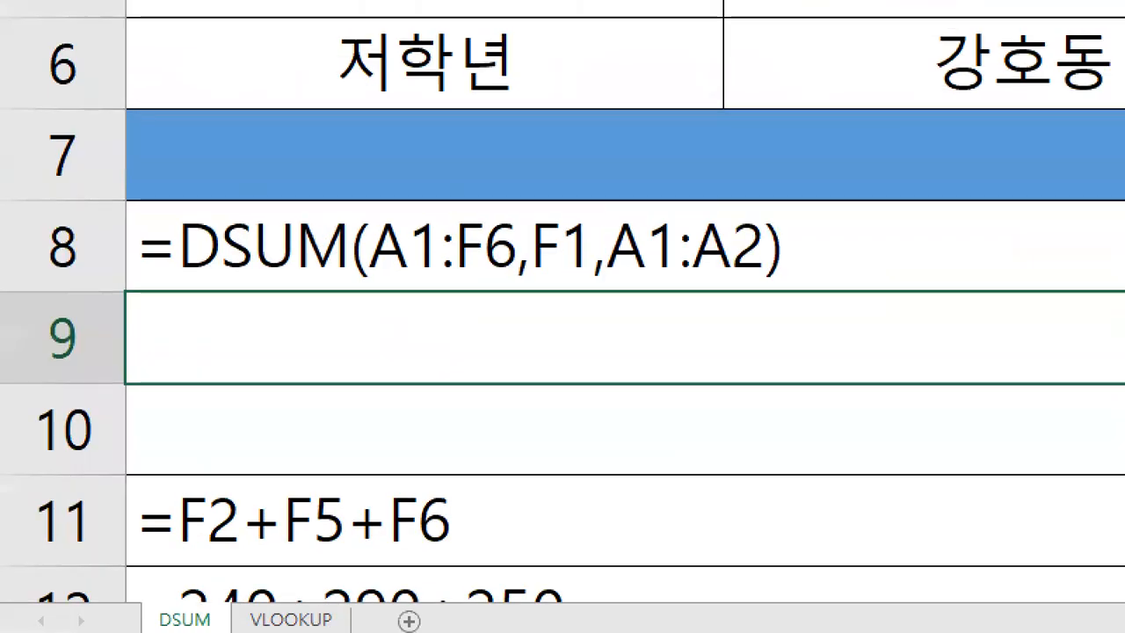
drag(64, 401, 85, 408)
drag(54, 464, 92, 456)
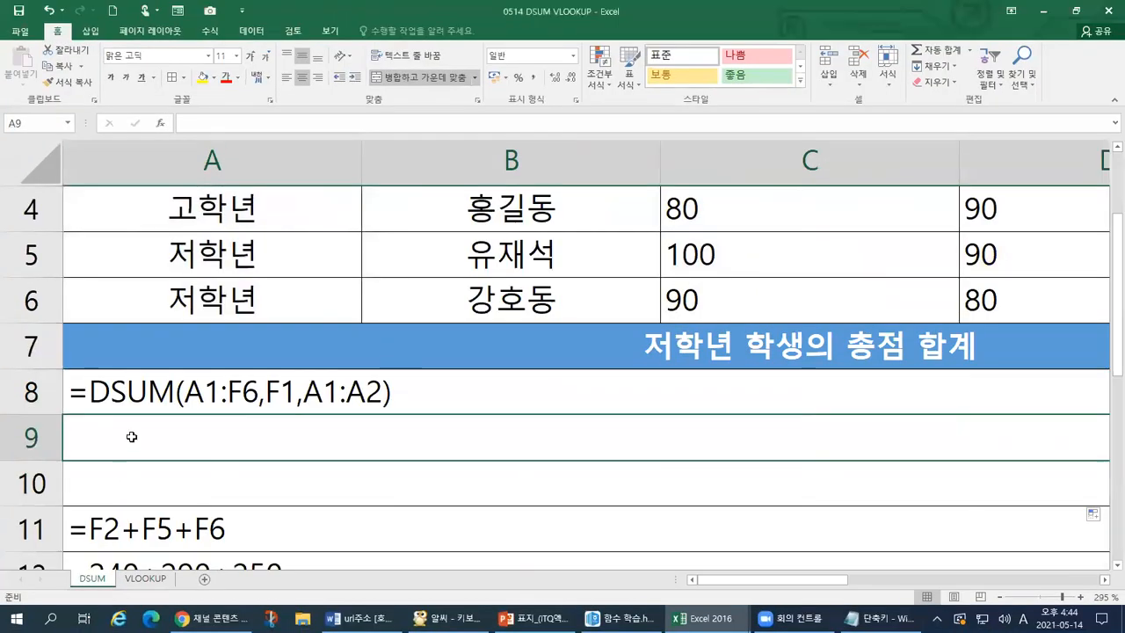
text(=)
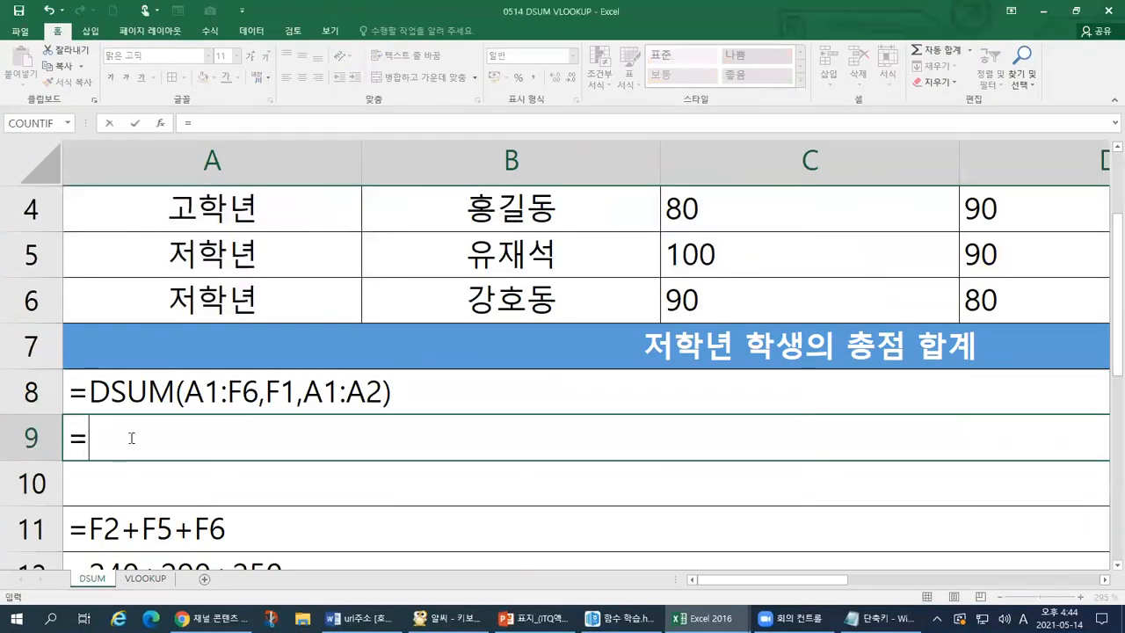
click(412, 393)
key(Escape)
Step: Open the DSUM formula in cell A8 for editing
click(412, 393)
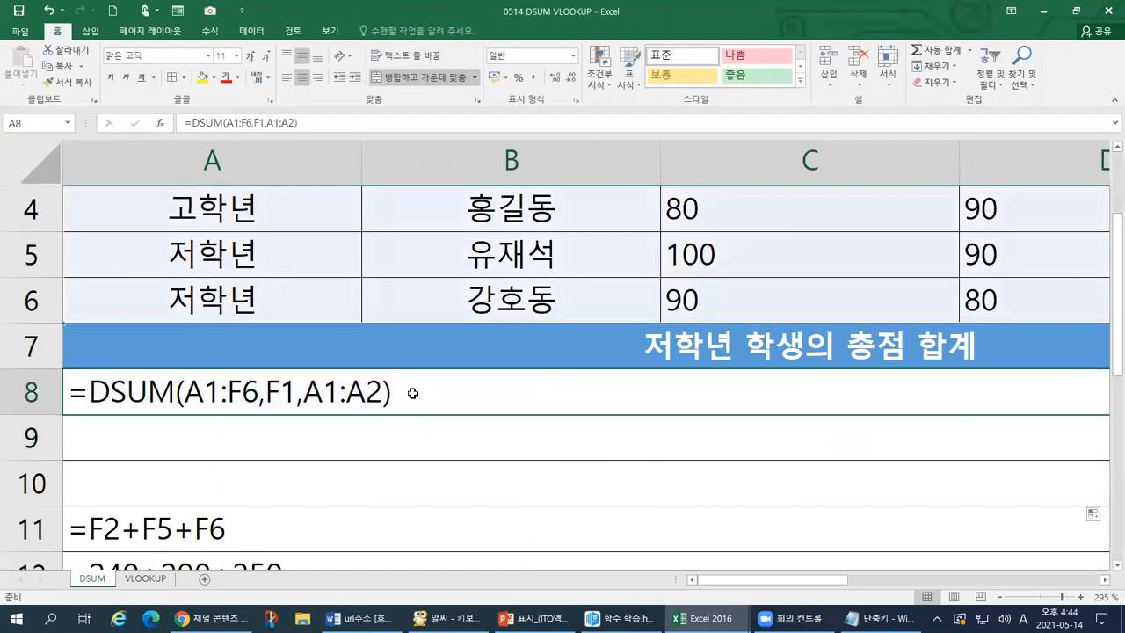
double_click(413, 393)
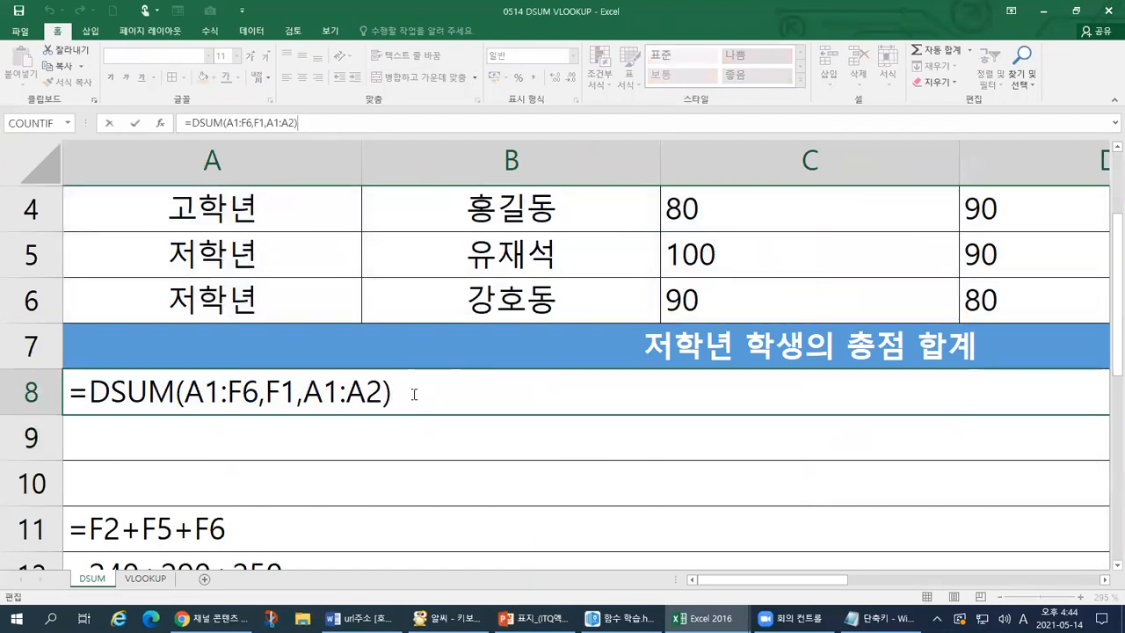
Step: Copy the text of the DSUM formula in A8 and paste it into A9
click(414, 395)
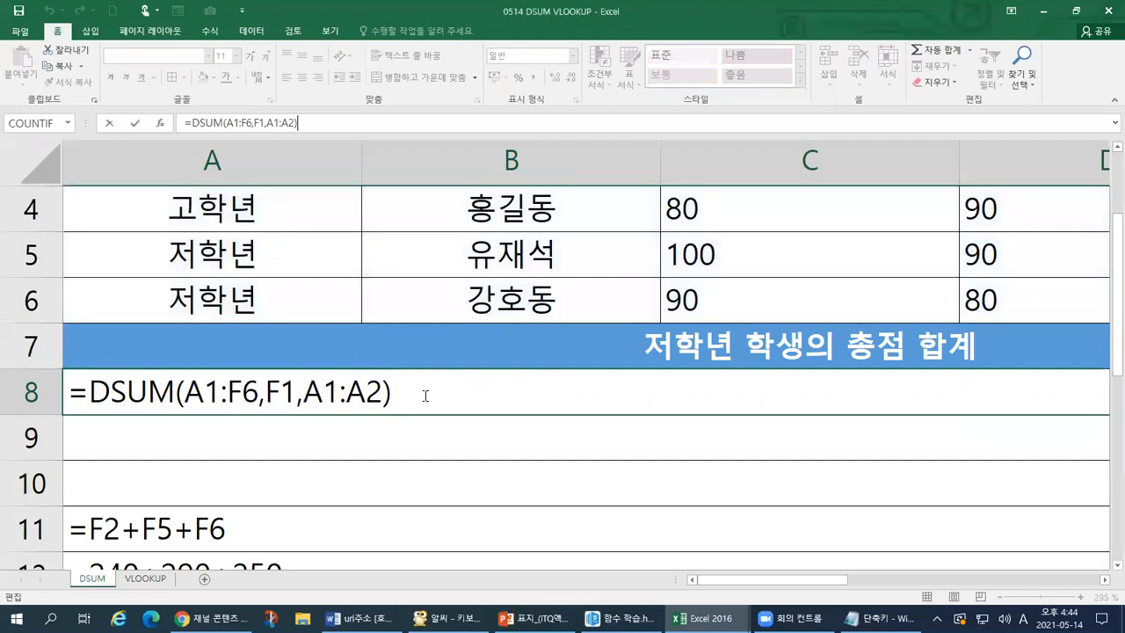
drag(425, 396, 63, 380)
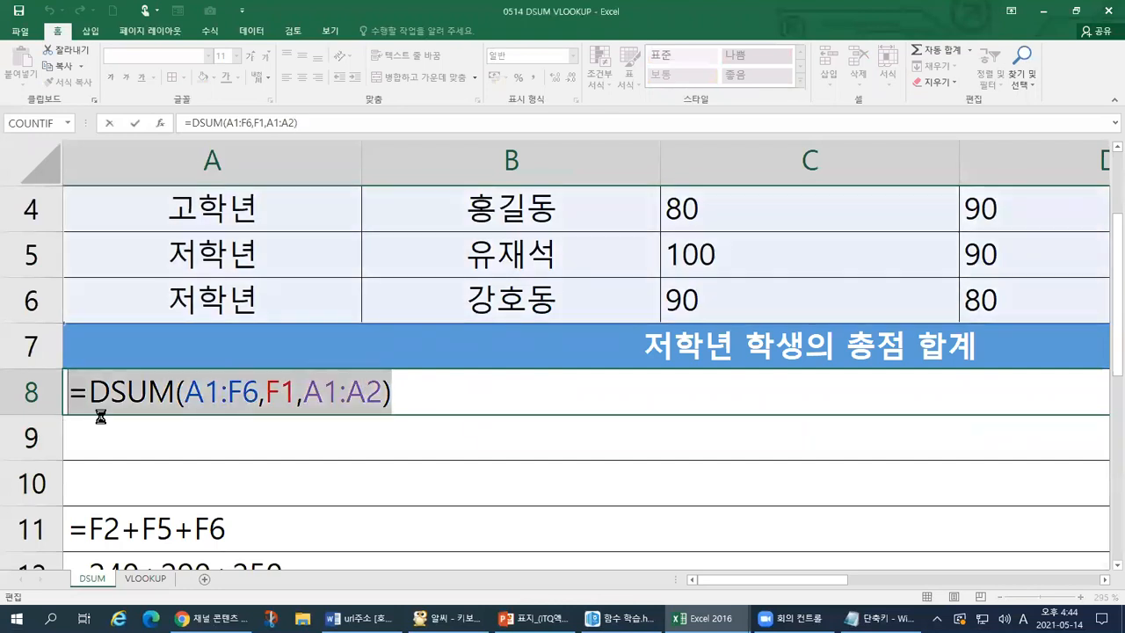
click(150, 444)
key(Escape)
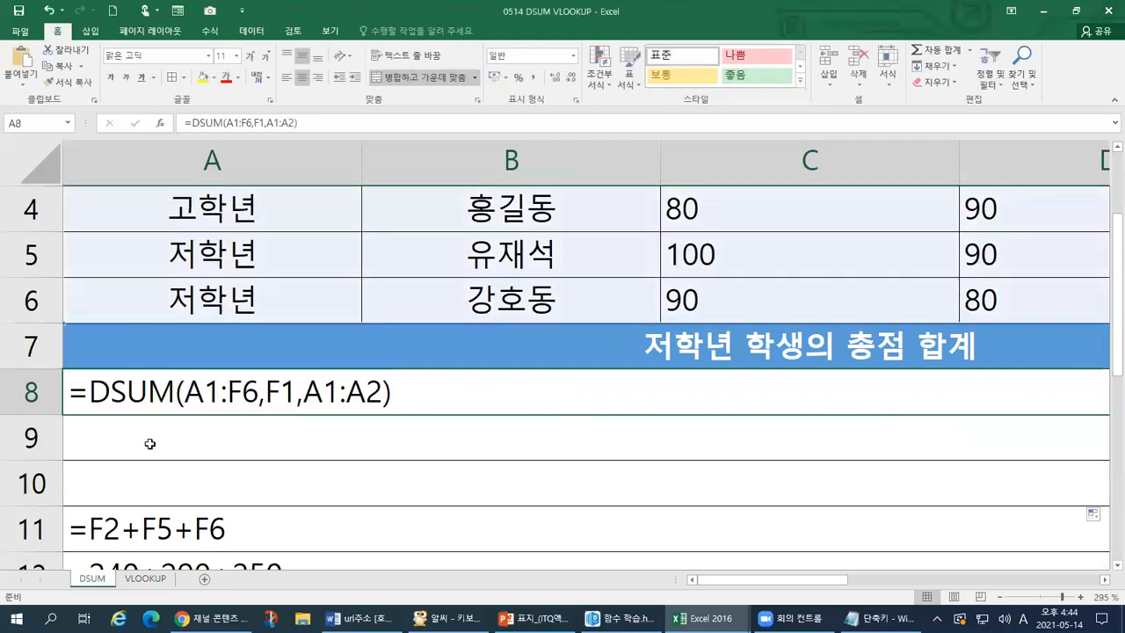
double_click(150, 444)
key(ctrl+v)
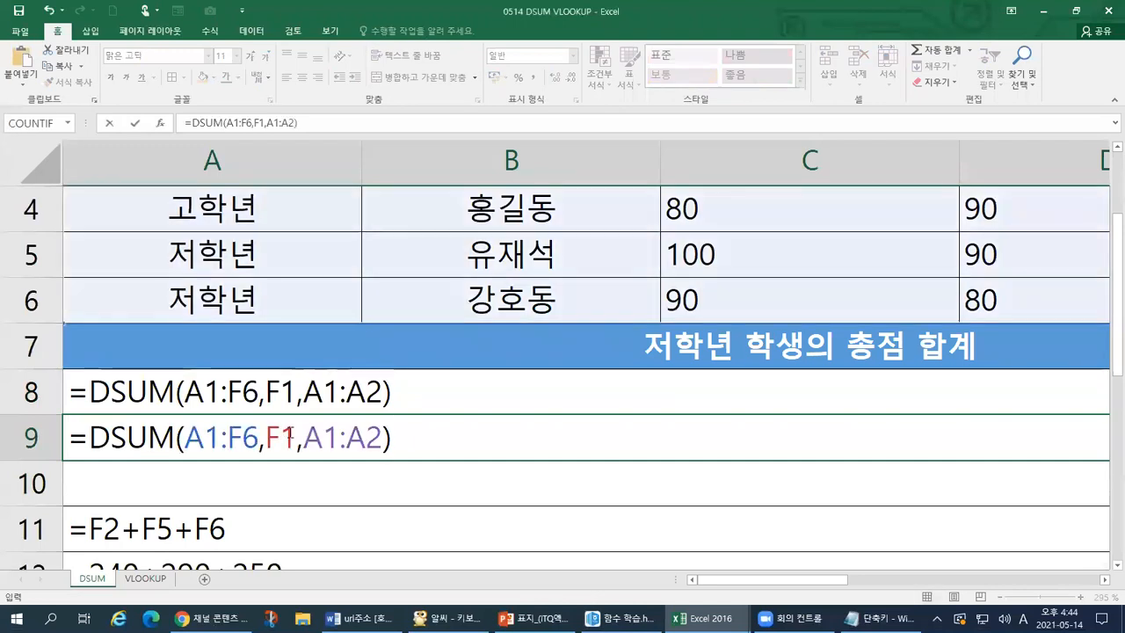
Step: Try to re-pick the 총점 header cell F1 as the field argument of the DSUM formula in A9
click(297, 437)
key(shift+Left)
key(shift+Left)
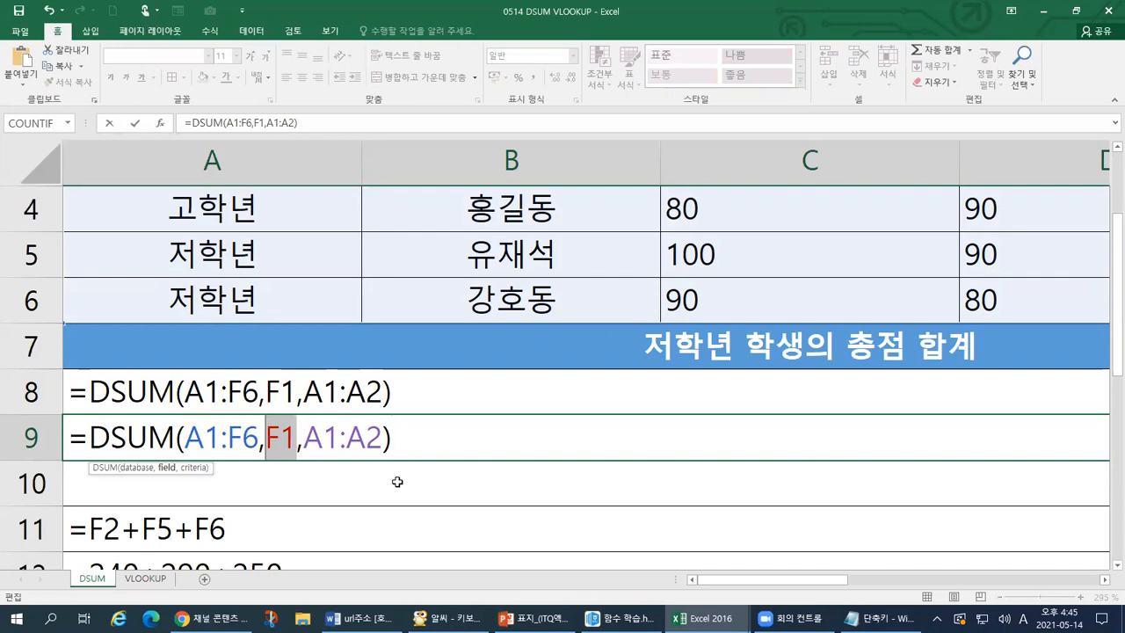
scroll(598, 483, up, 1)
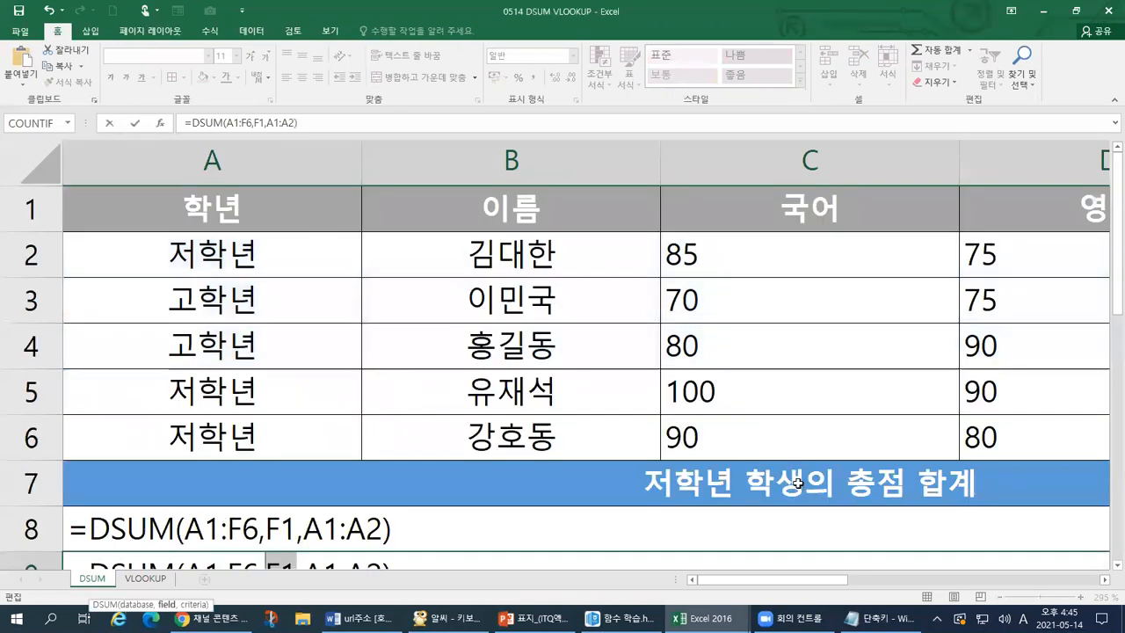
drag(846, 580, 987, 580)
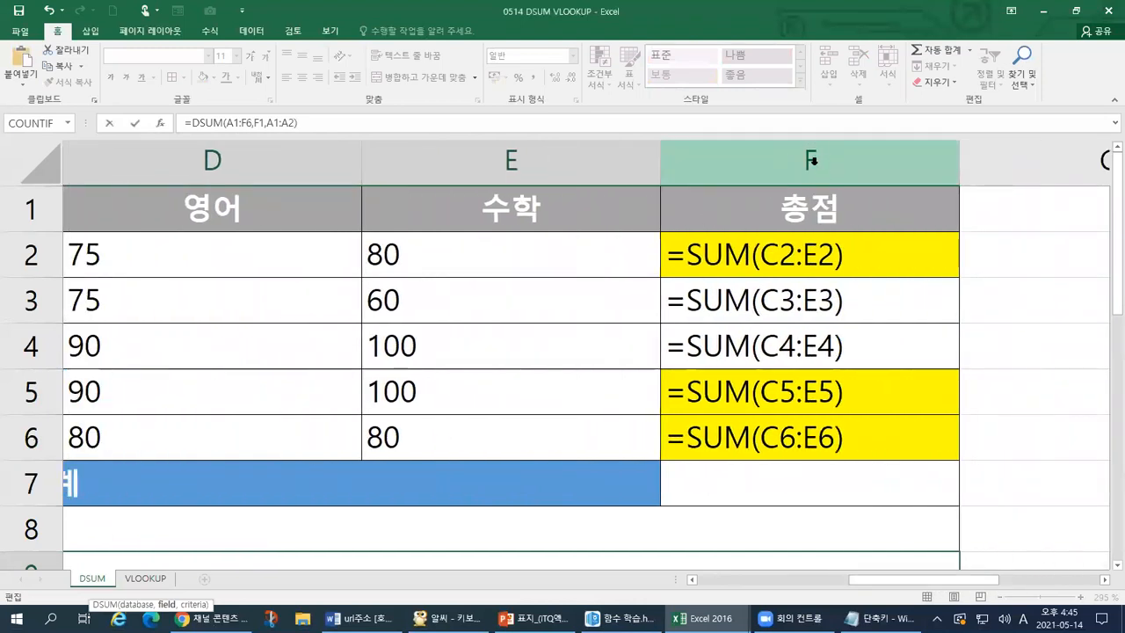
click(792, 217)
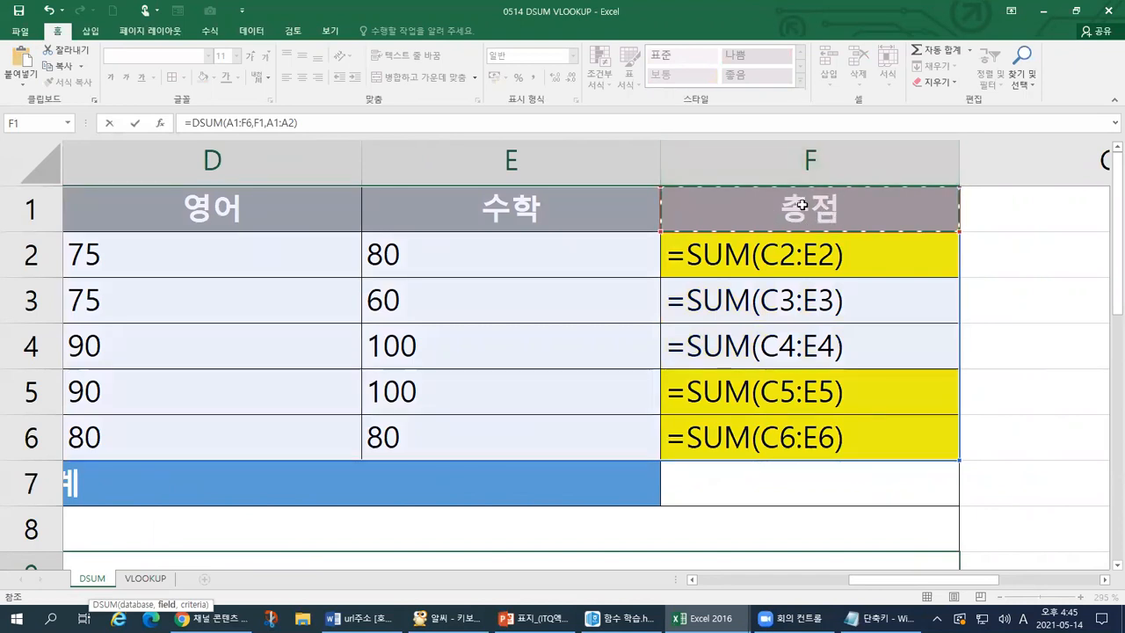
key(Return)
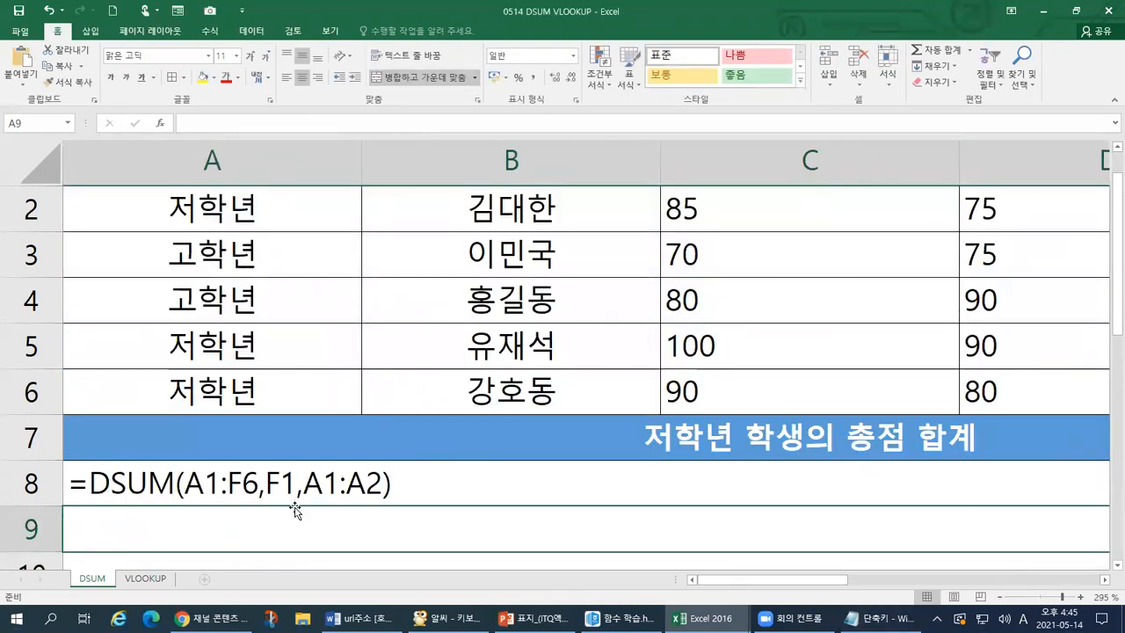
Step: Copy the formula text =DSUM(A1:F6,F1,A1:A2) from A8 into the empty cell A9
click(369, 508)
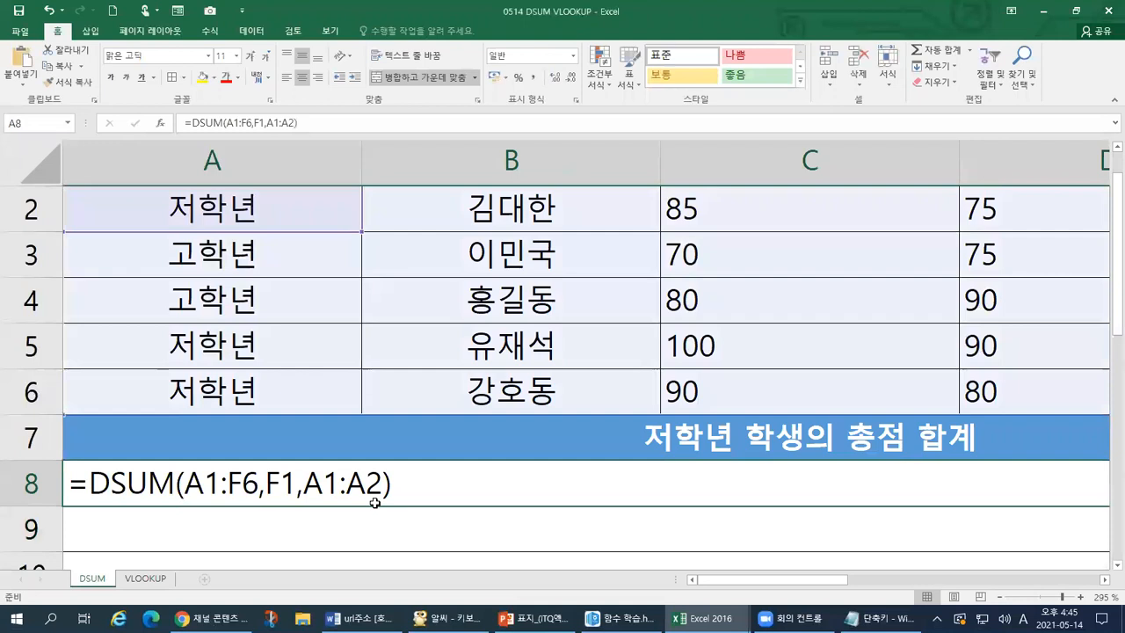
double_click(374, 486)
drag(402, 484, 53, 489)
click(147, 521)
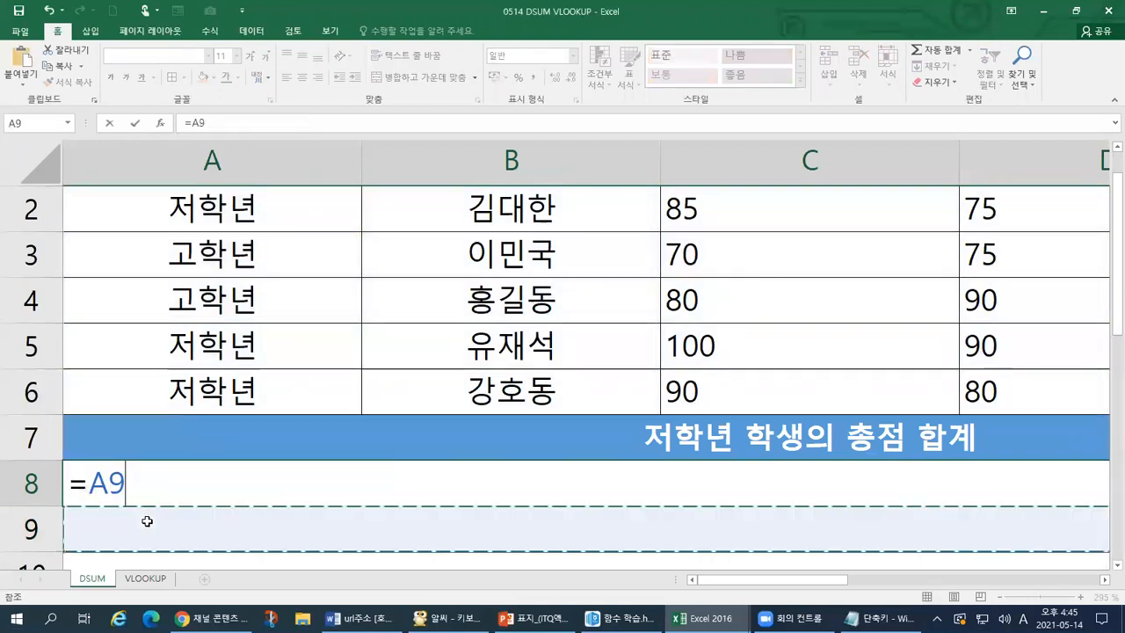
key(Escape)
double_click(148, 523)
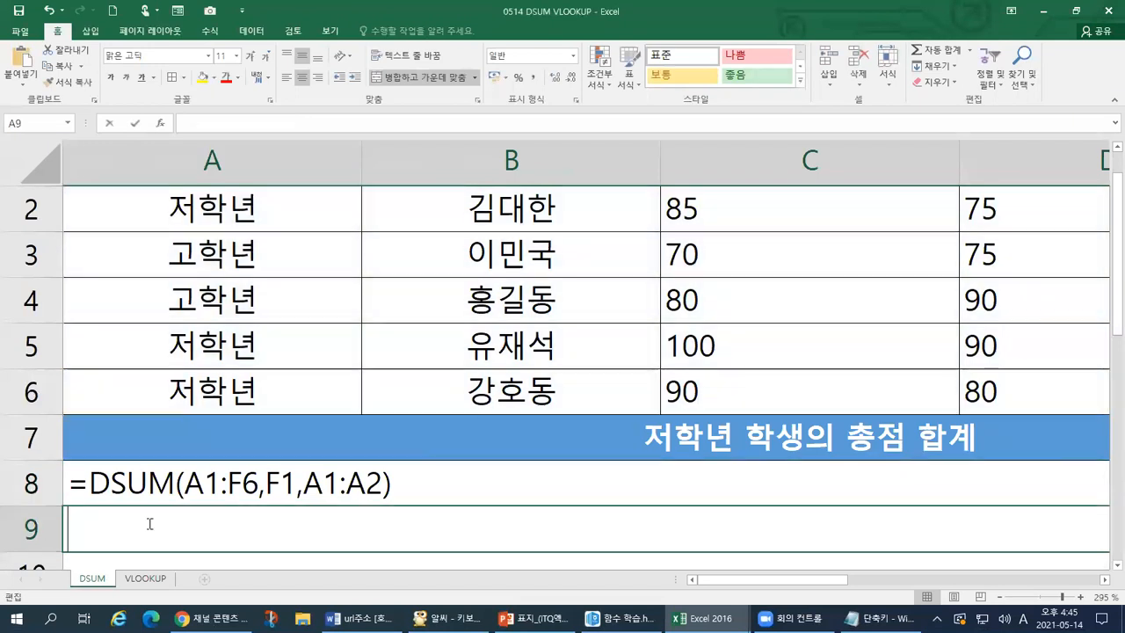
key(ctrl+v)
Step: Replace the F1 field argument of the DSUM formula in A9 with the quoted header name "총점"
click(278, 531)
key(Right)
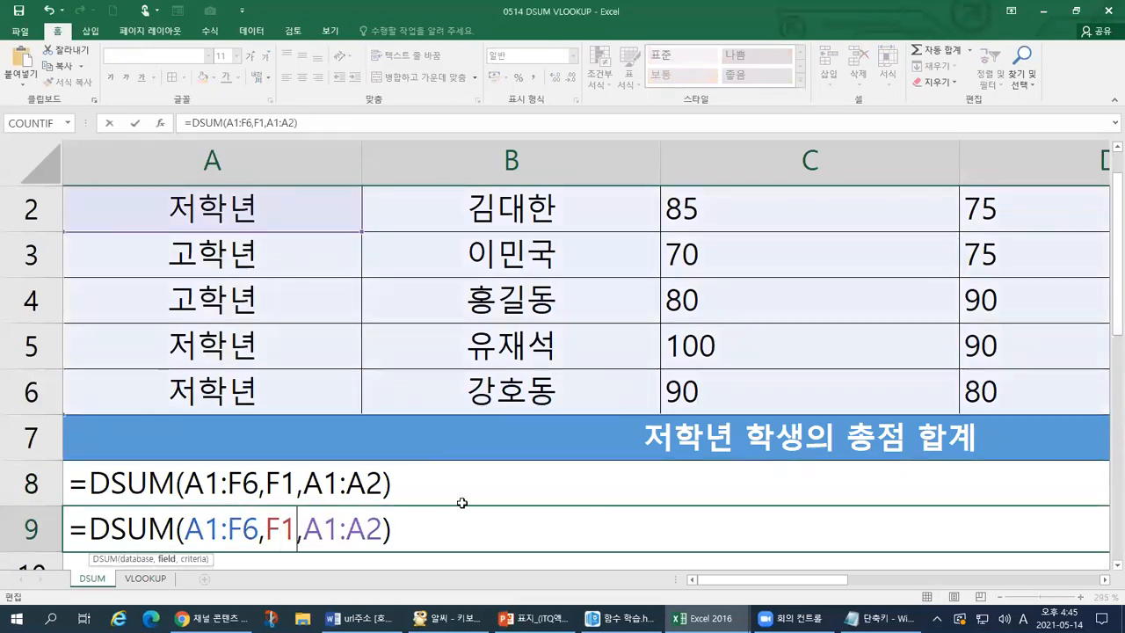
key(shift+Left)
key(shift+Left)
text("총점")
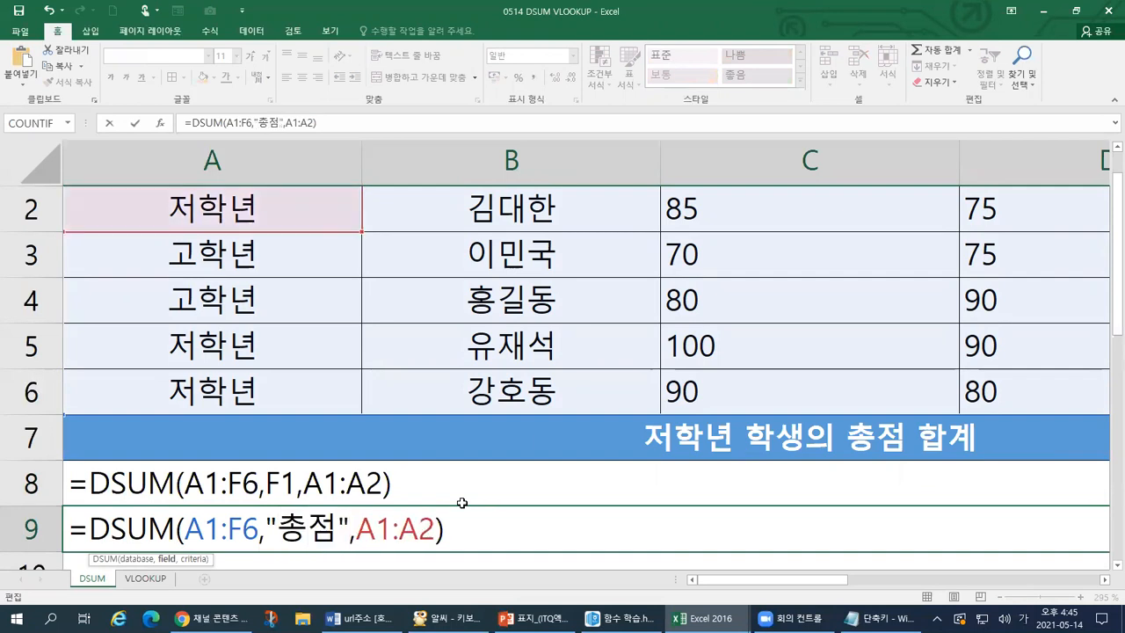
click(456, 527)
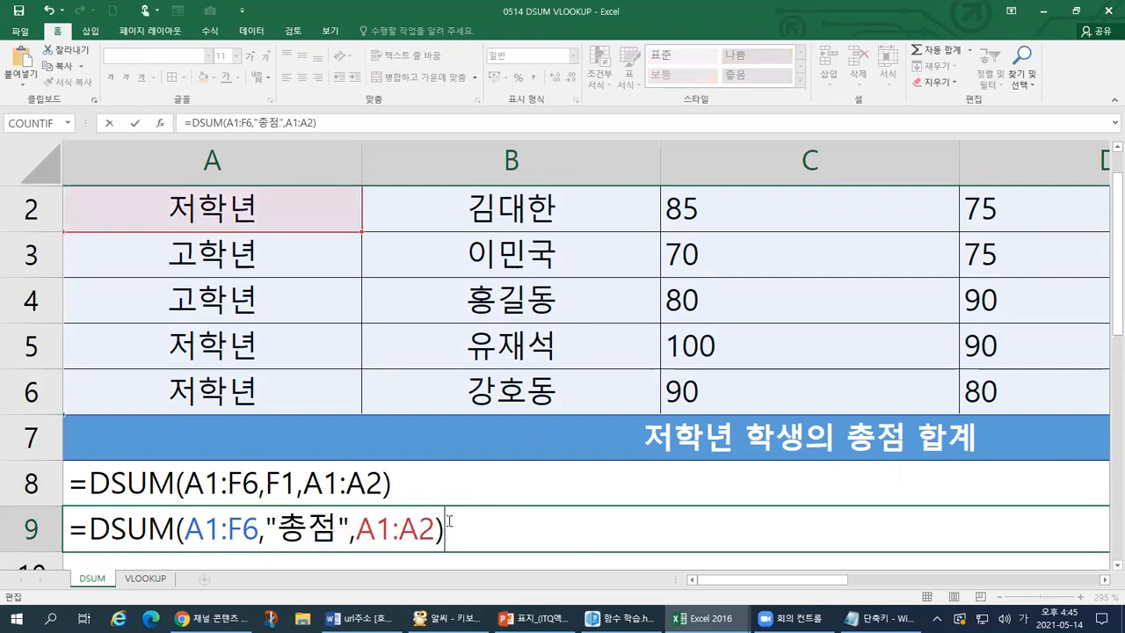
Step: Review the whole DSUM formula in A9, highlighting its database range A1:F6 and the "총점" field argument
drag(74, 527, 465, 527)
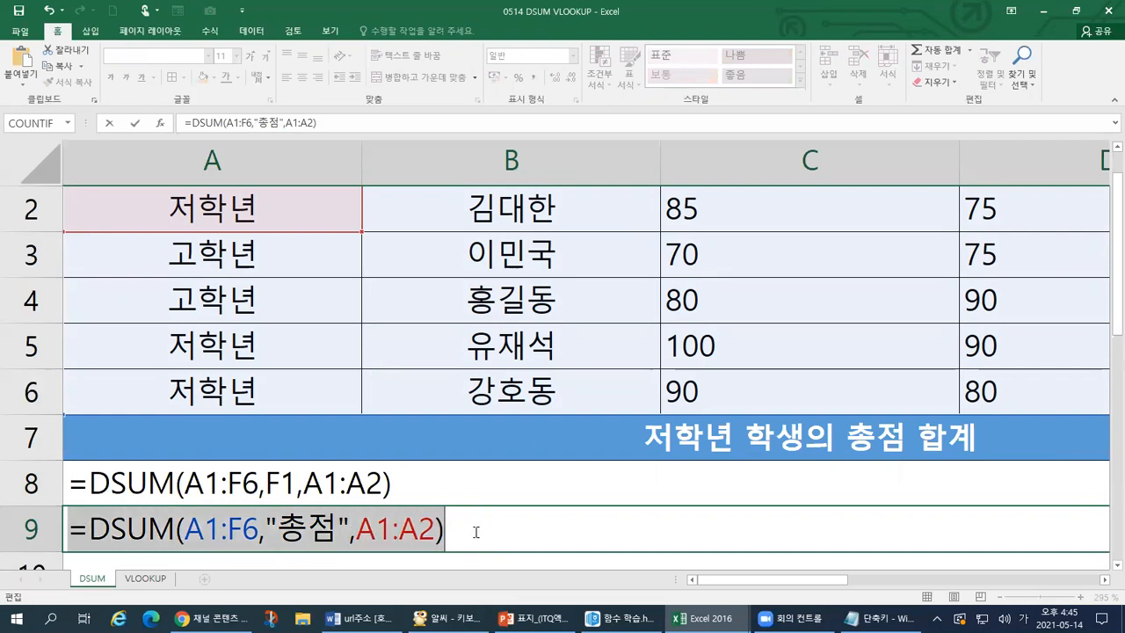
drag(186, 531, 258, 533)
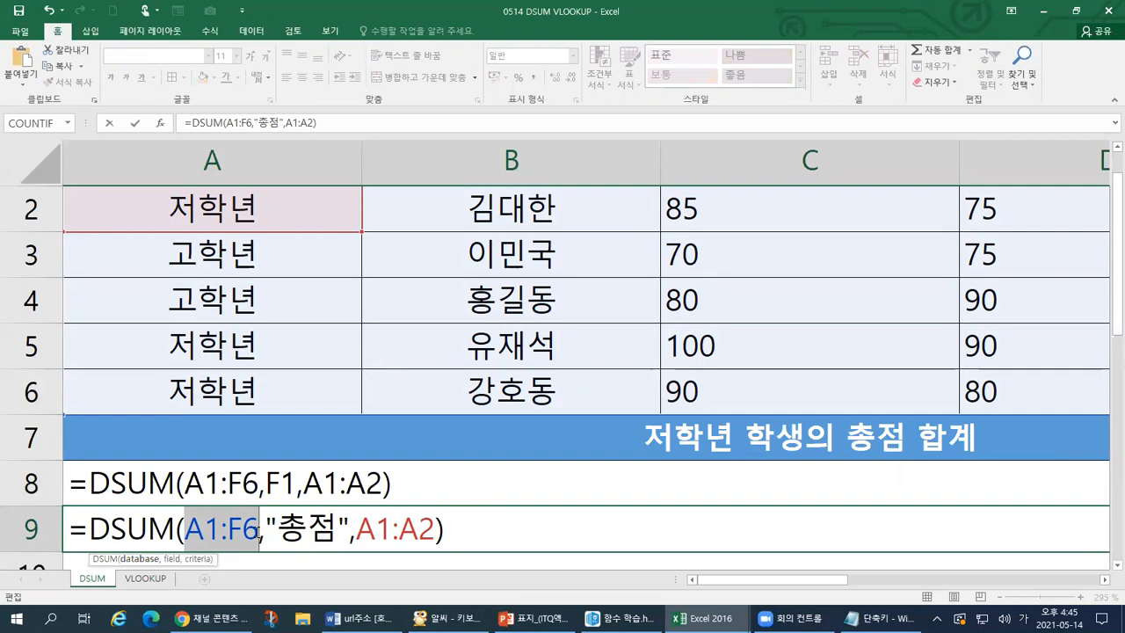
click(278, 525)
drag(278, 525, 337, 527)
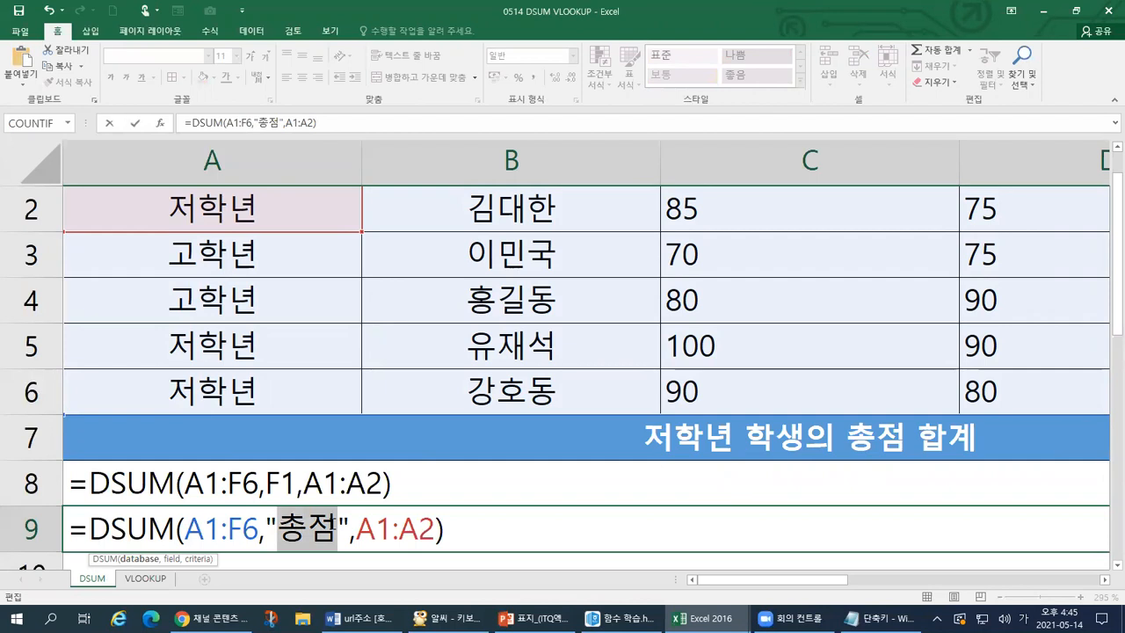
Step: Undo the accidental move of the DSUM formula from A9 to A10
drag(274, 552, 305, 567)
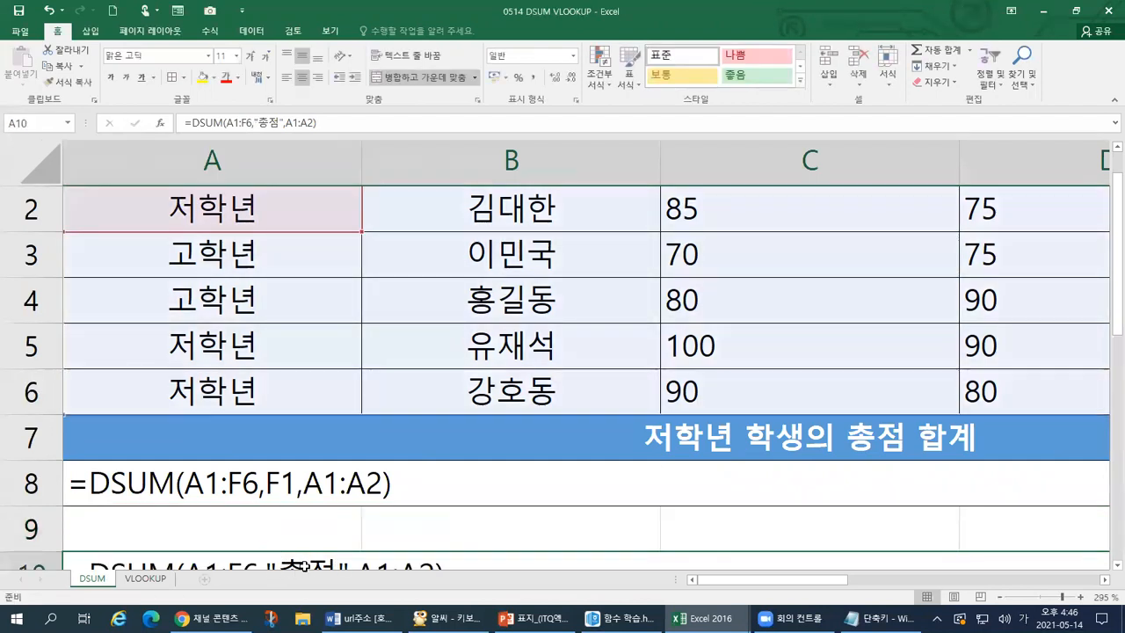
key(ctrl+z)
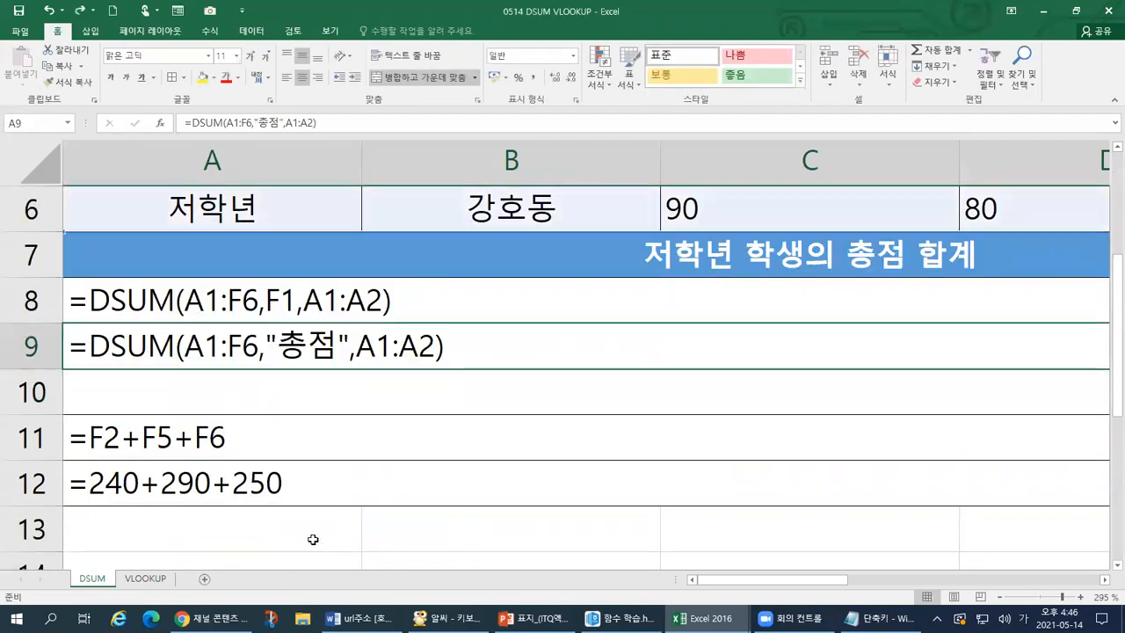
Step: Compare the "총점" argument in A9 with column F, its header F1 and the total formulas in F2:F6
double_click(289, 346)
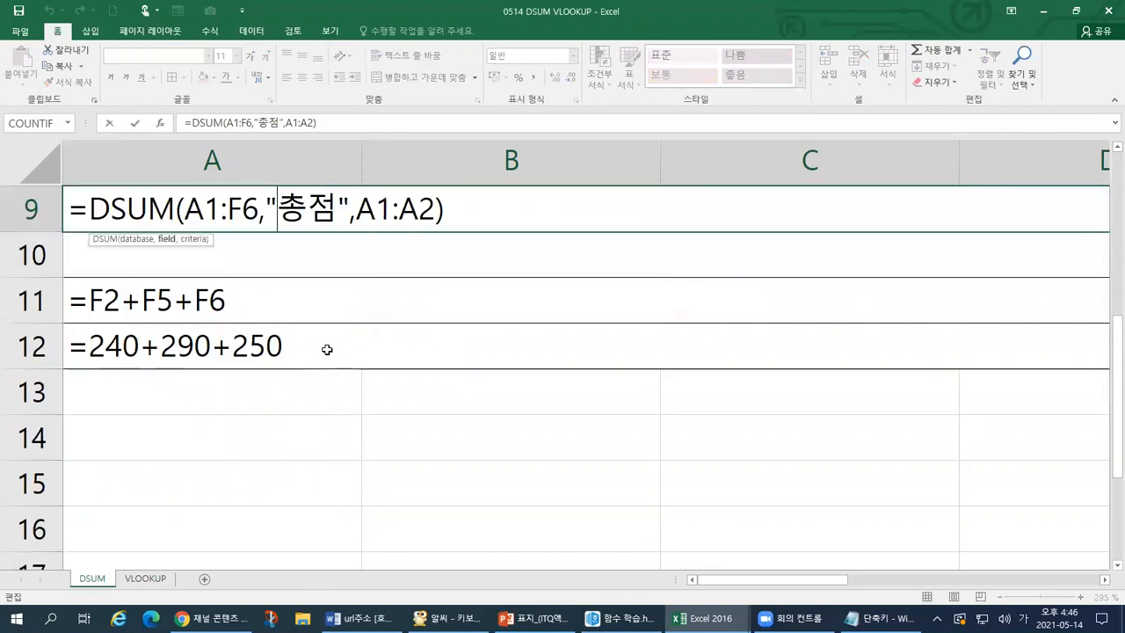
scroll(304, 380, up, 1)
drag(278, 484, 332, 501)
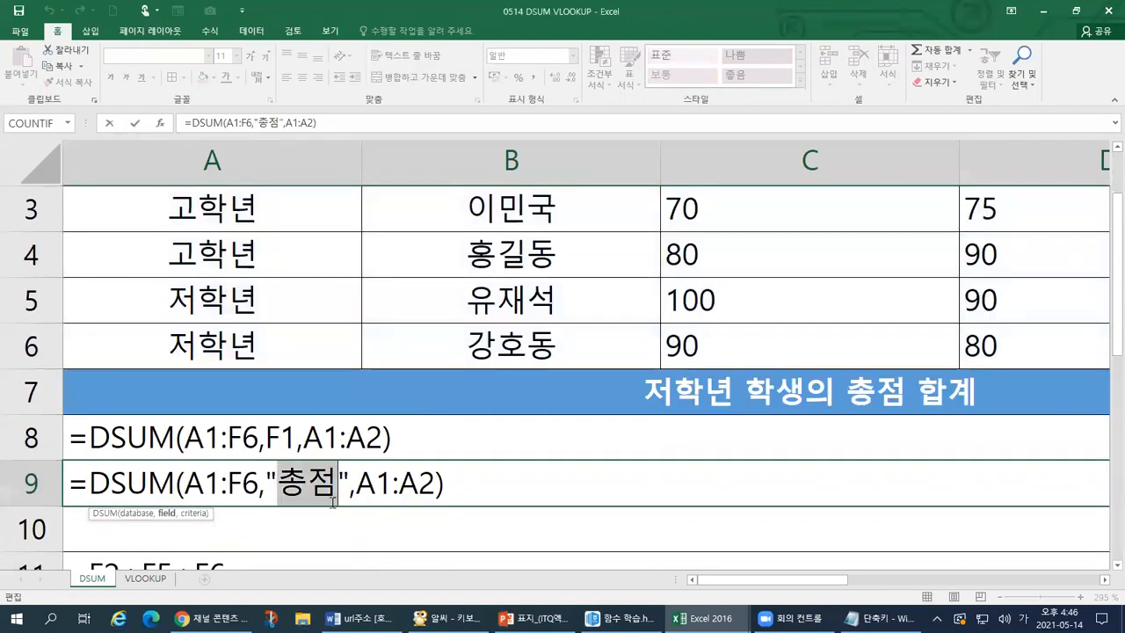
drag(837, 580, 1008, 588)
scroll(806, 498, up, 1)
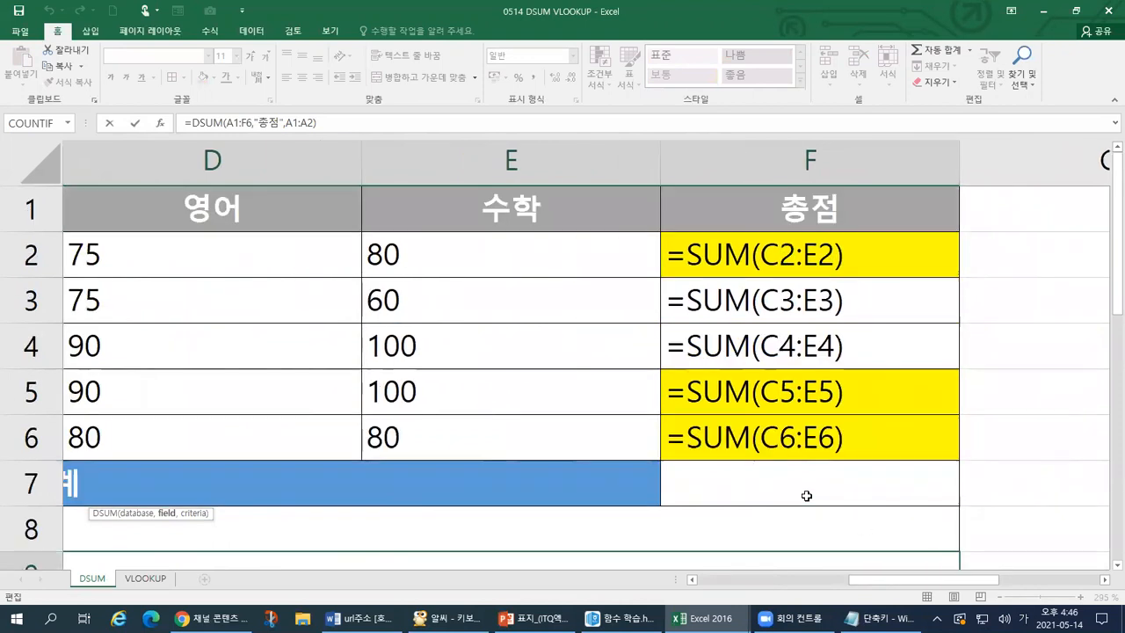
click(804, 151)
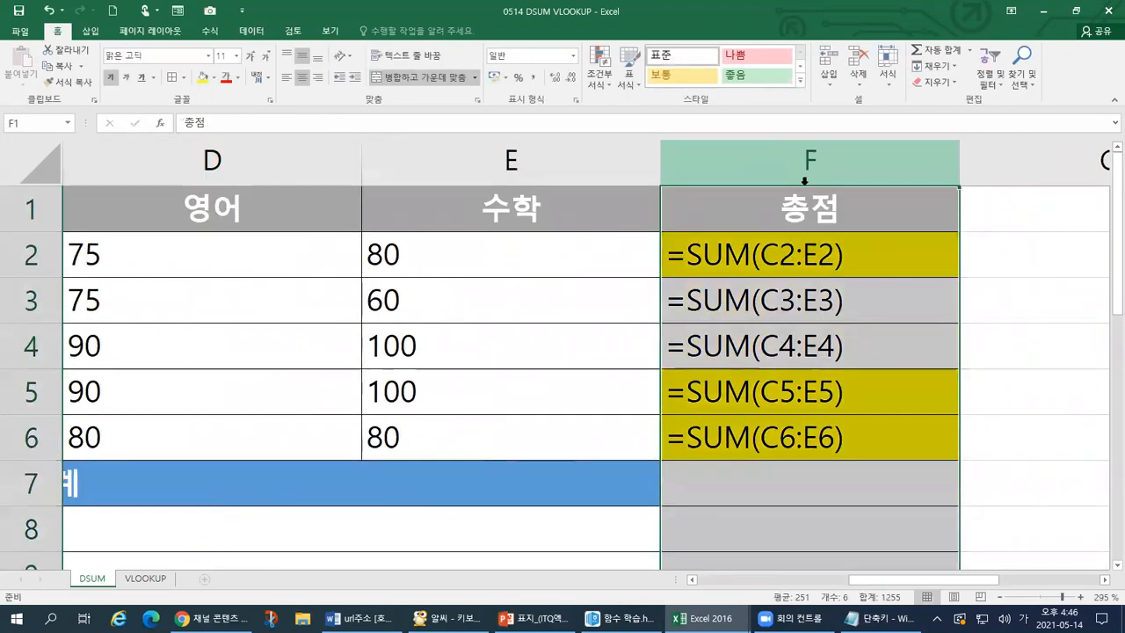
click(780, 206)
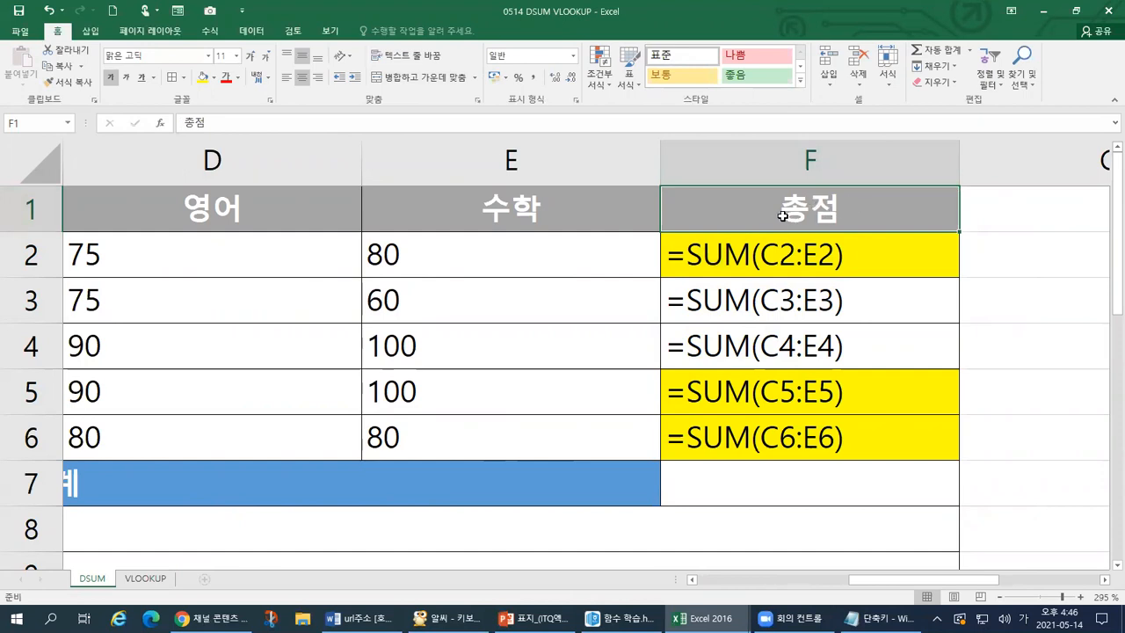
drag(757, 236, 770, 454)
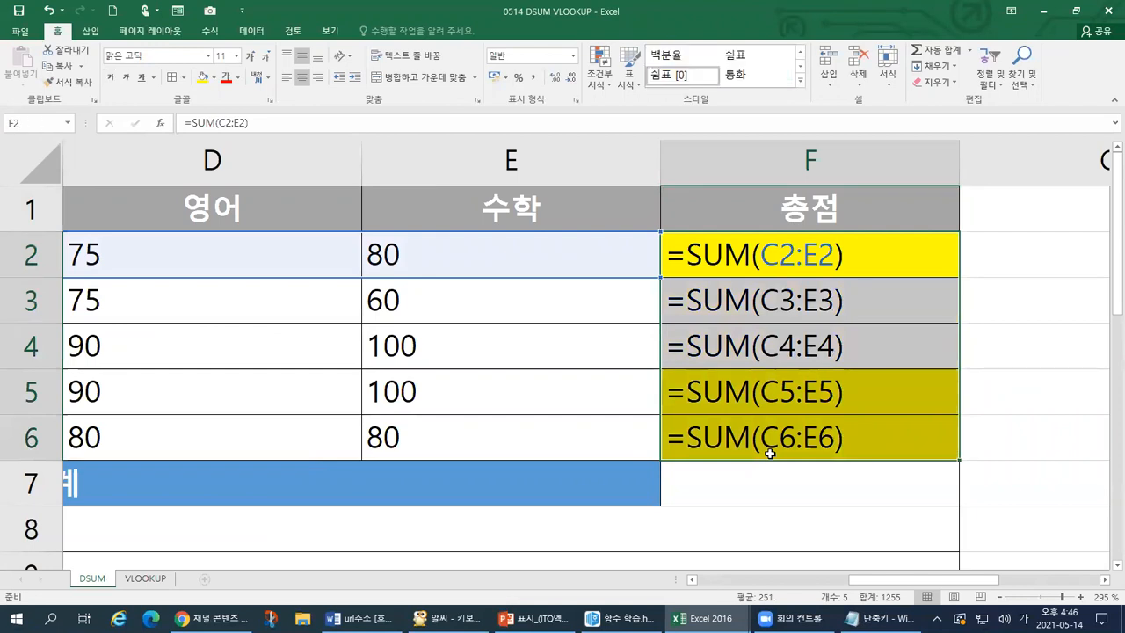
Step: Review the database, field and criteria arguments of the DSUM formula in A9, highlighting each one
drag(884, 581, 730, 585)
scroll(571, 493, down, 2)
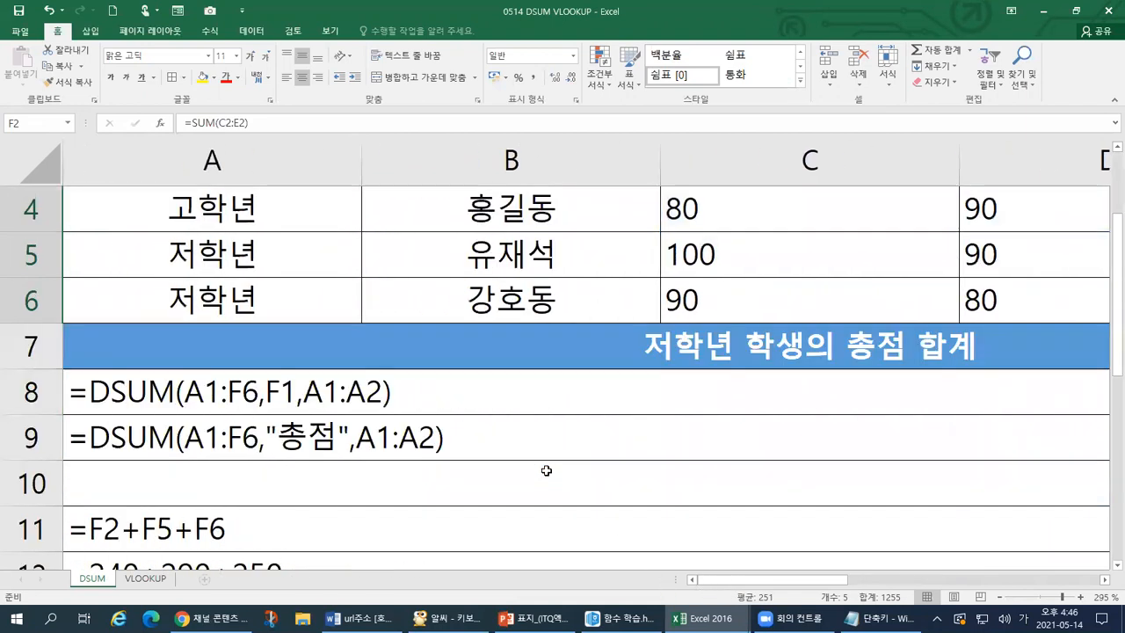
double_click(280, 300)
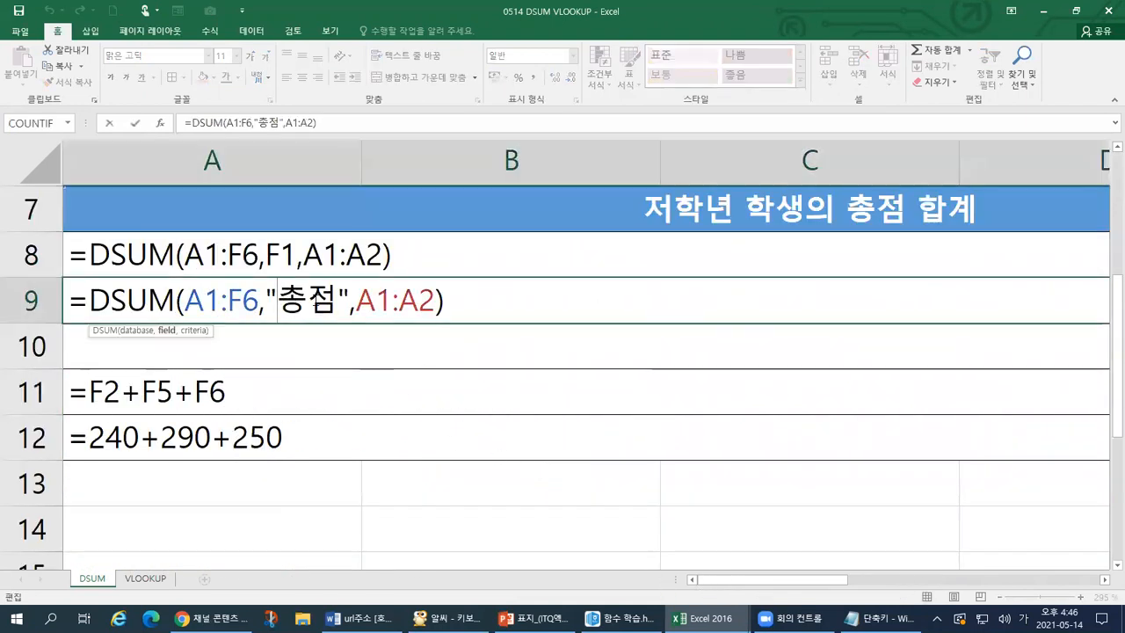
double_click(306, 302)
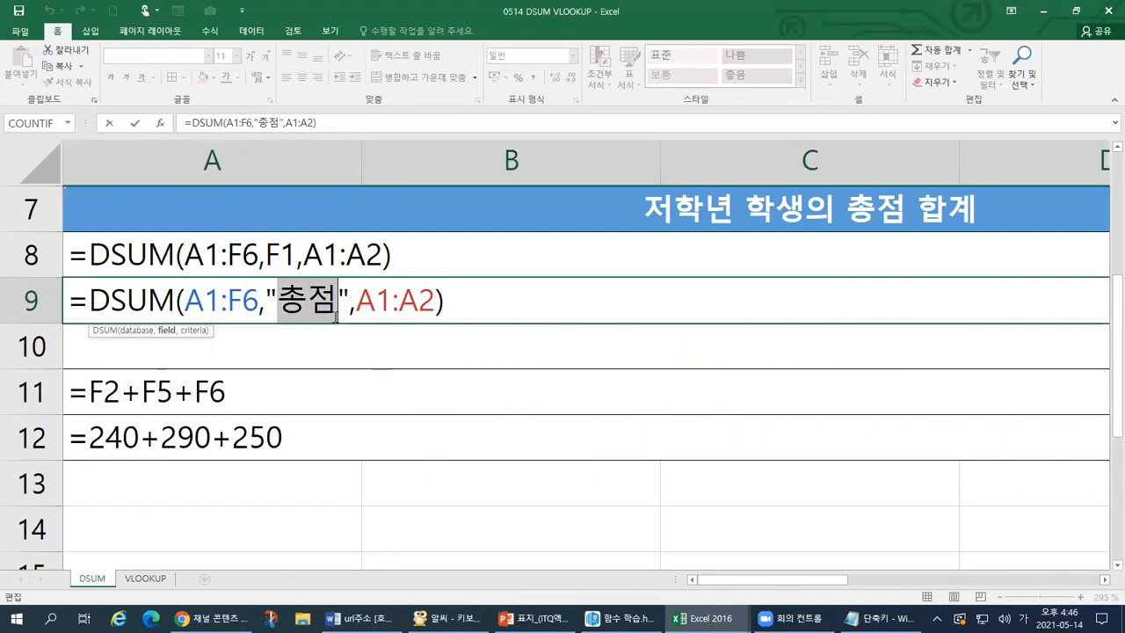
drag(355, 301, 428, 308)
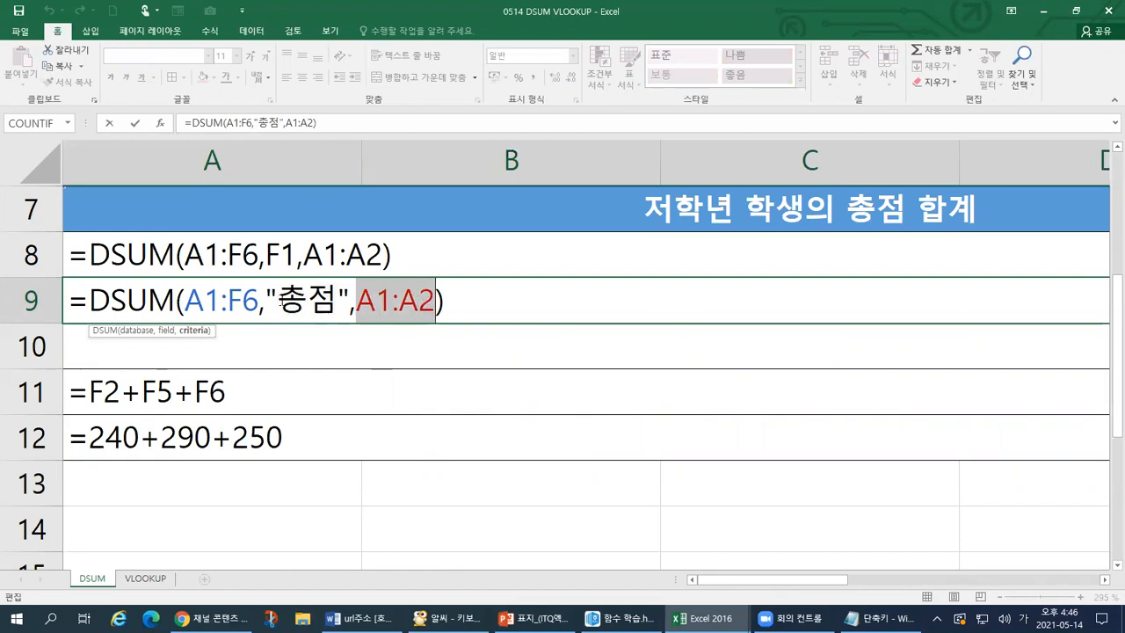
double_click(315, 302)
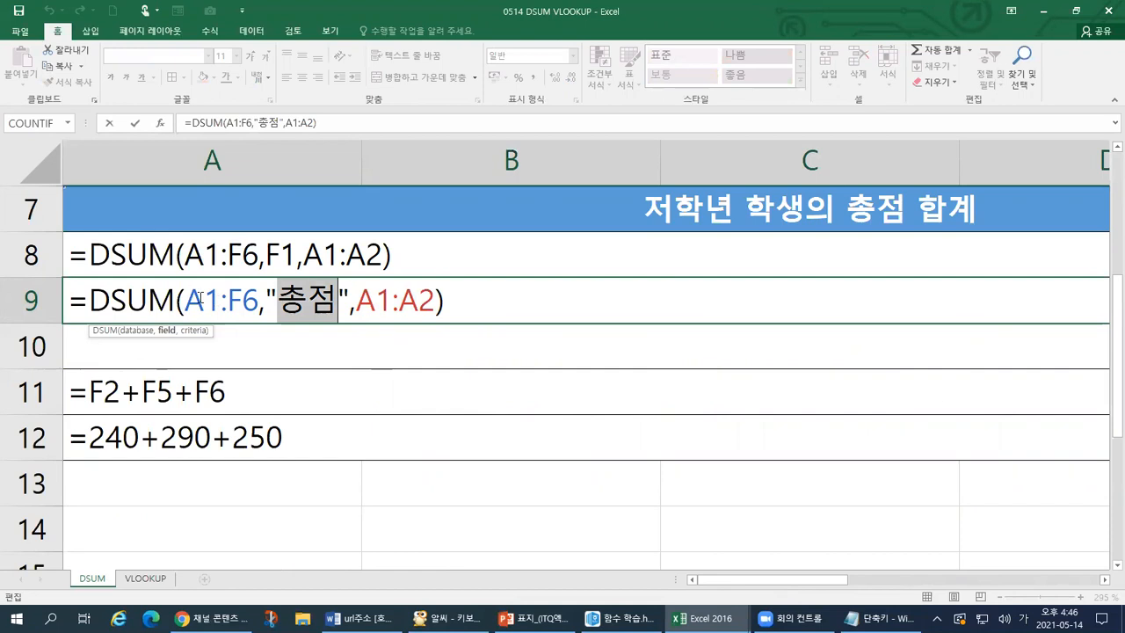
drag(184, 302, 258, 302)
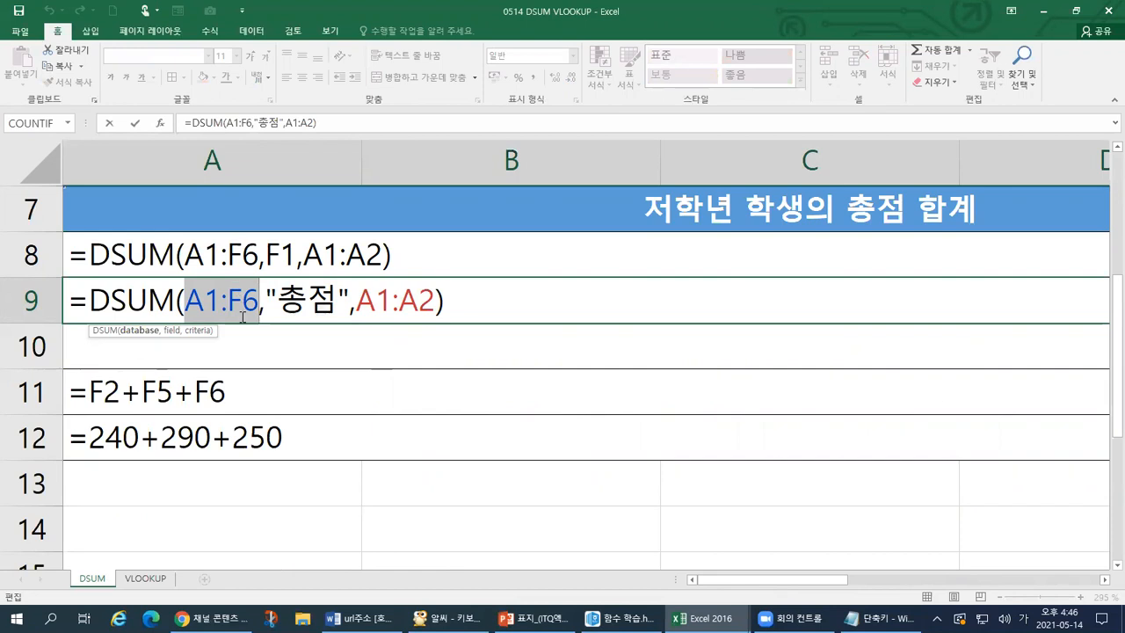
drag(354, 302, 436, 302)
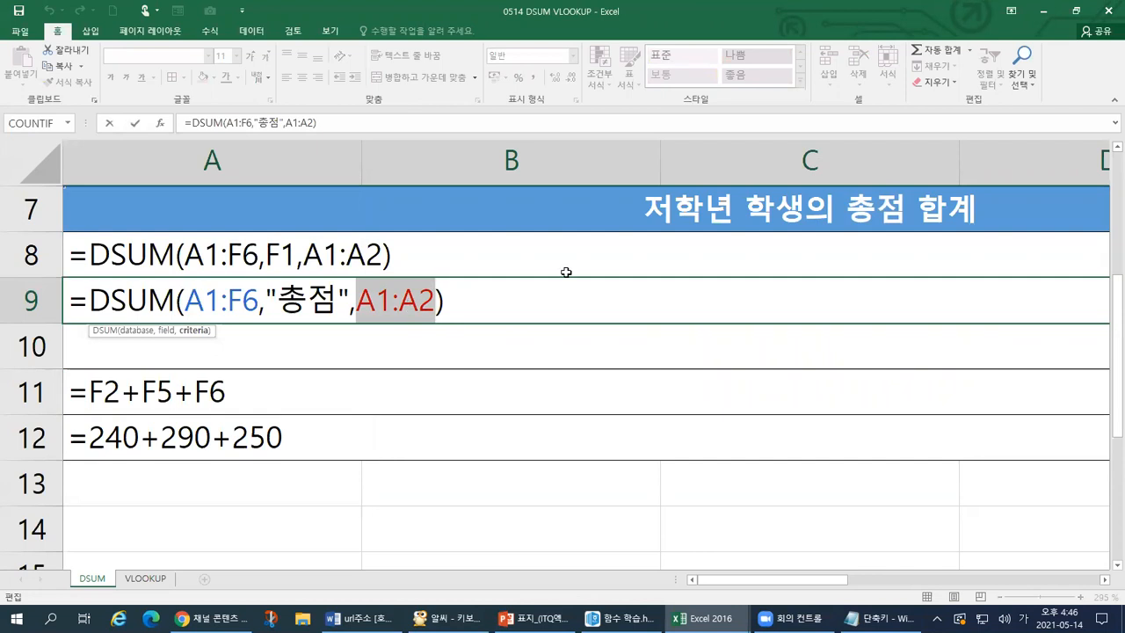
Step: Leave A9 unedited and switch the DSUM sheet from displaying formulas to displaying results
key(Escape)
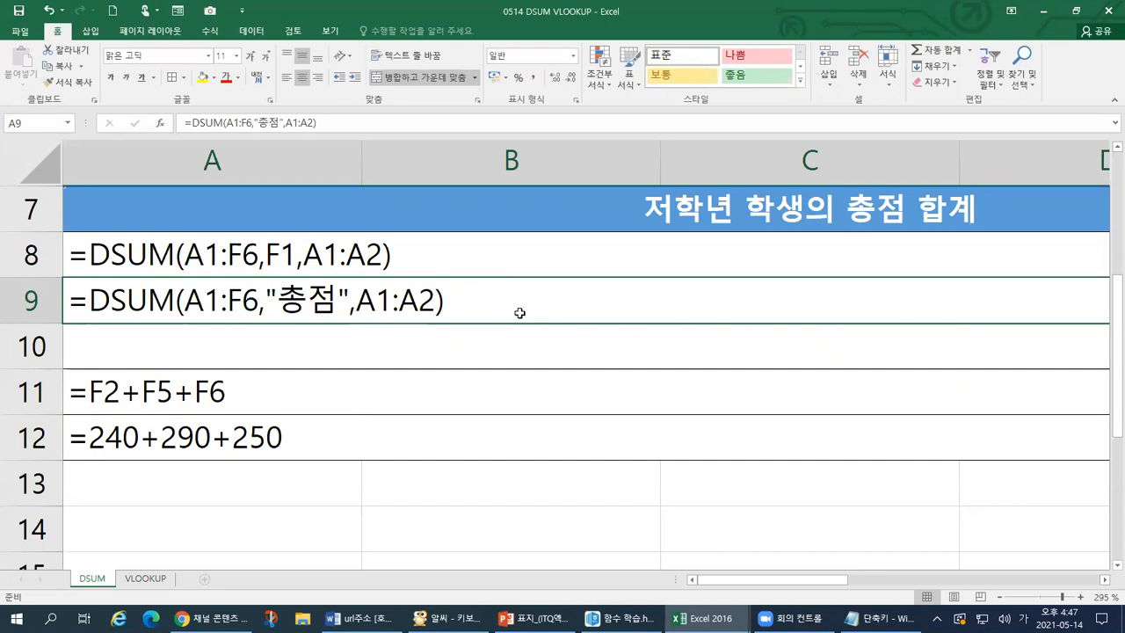
key(ctrl+grave)
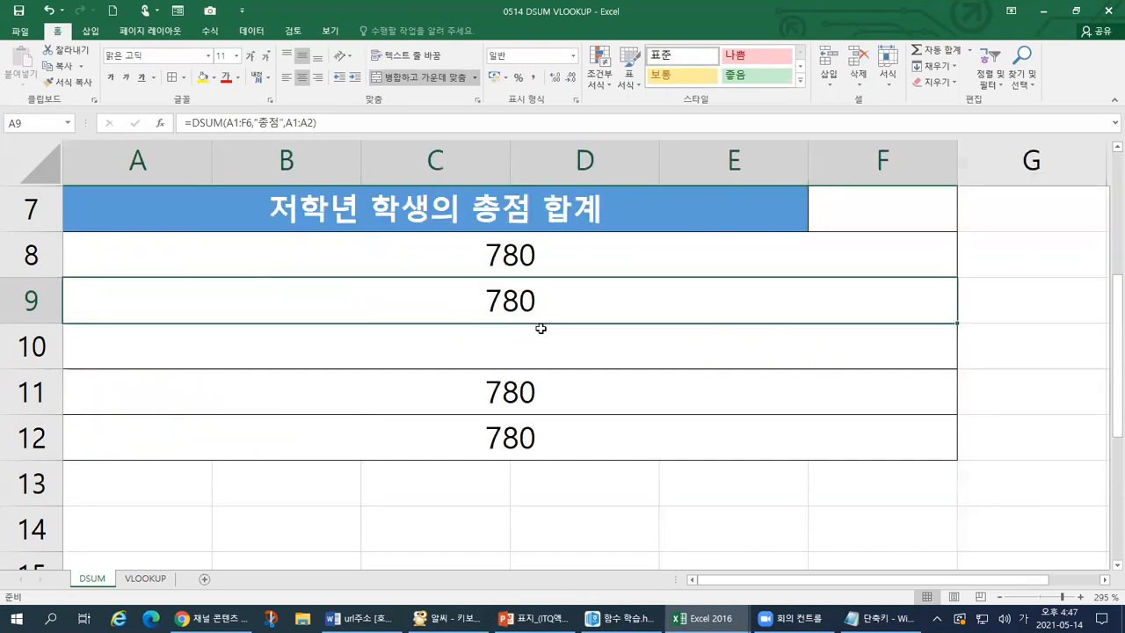
Step: Review the criteria range A1:A2, selecting the 학년 header together with 저학년 and comparing it with 고학년 in A3
scroll(695, 409, up, 1)
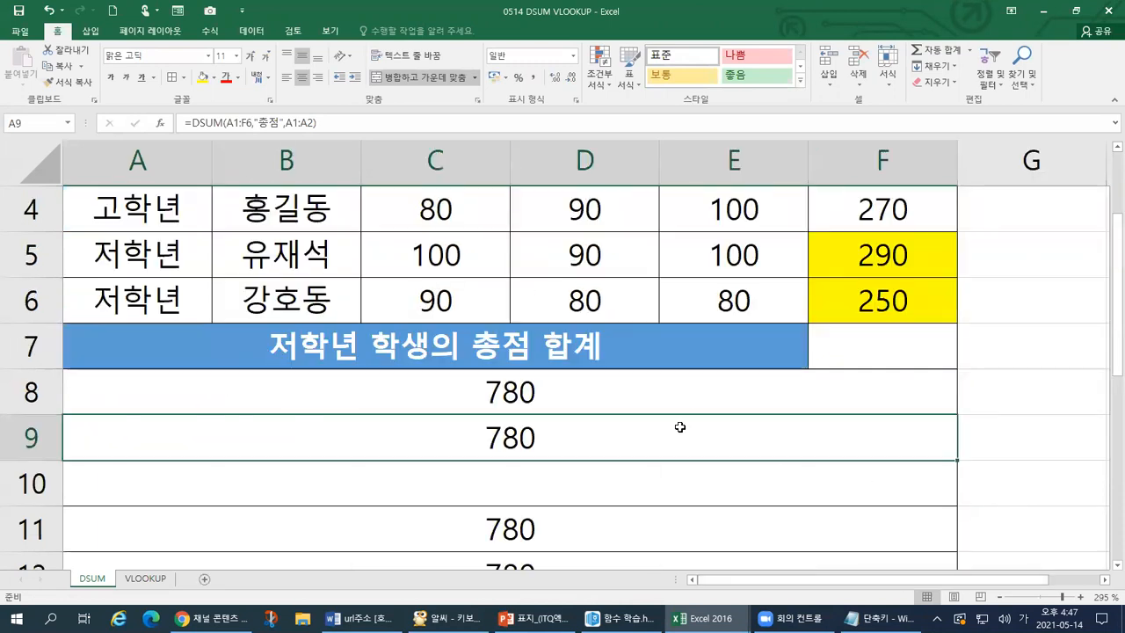
drag(1115, 390, 1113, 273)
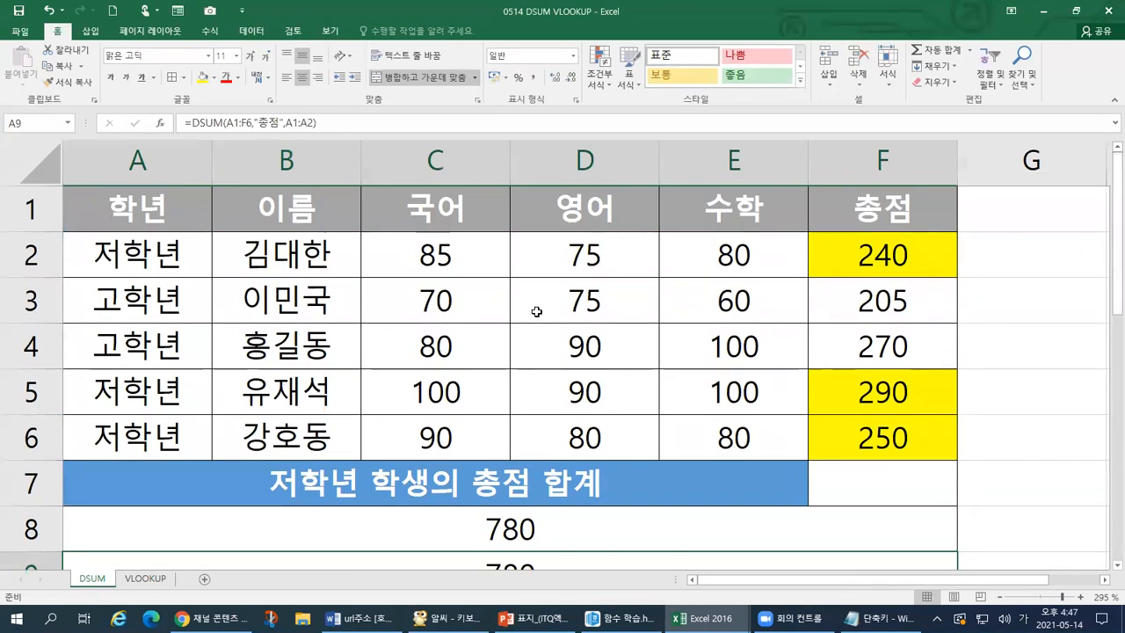
click(137, 209)
drag(136, 209, 132, 248)
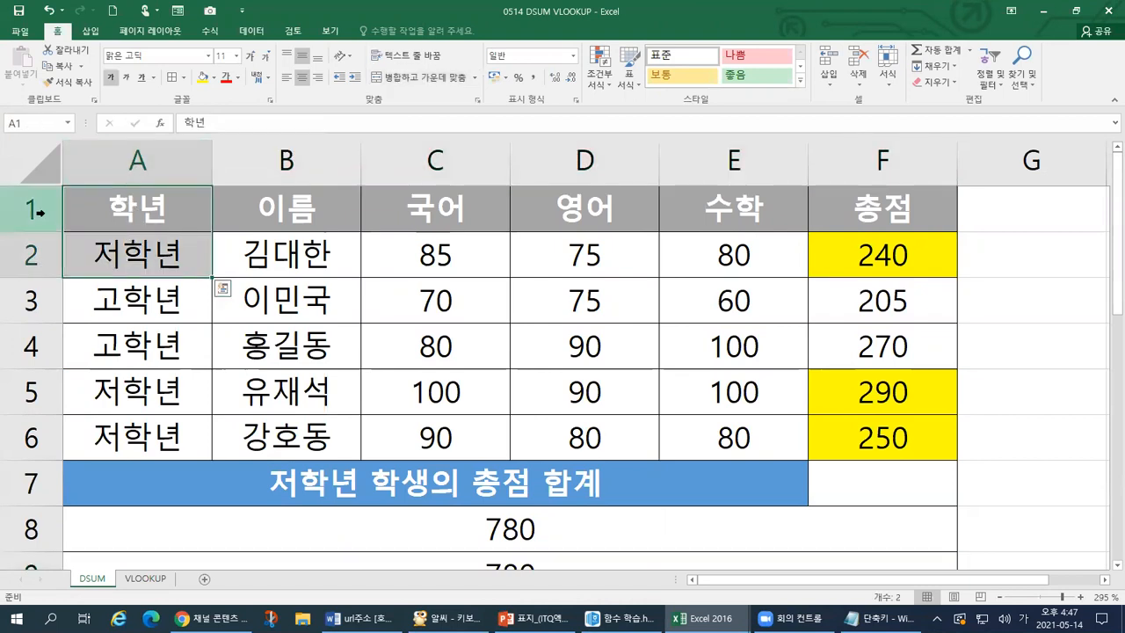
click(110, 212)
drag(109, 212, 103, 249)
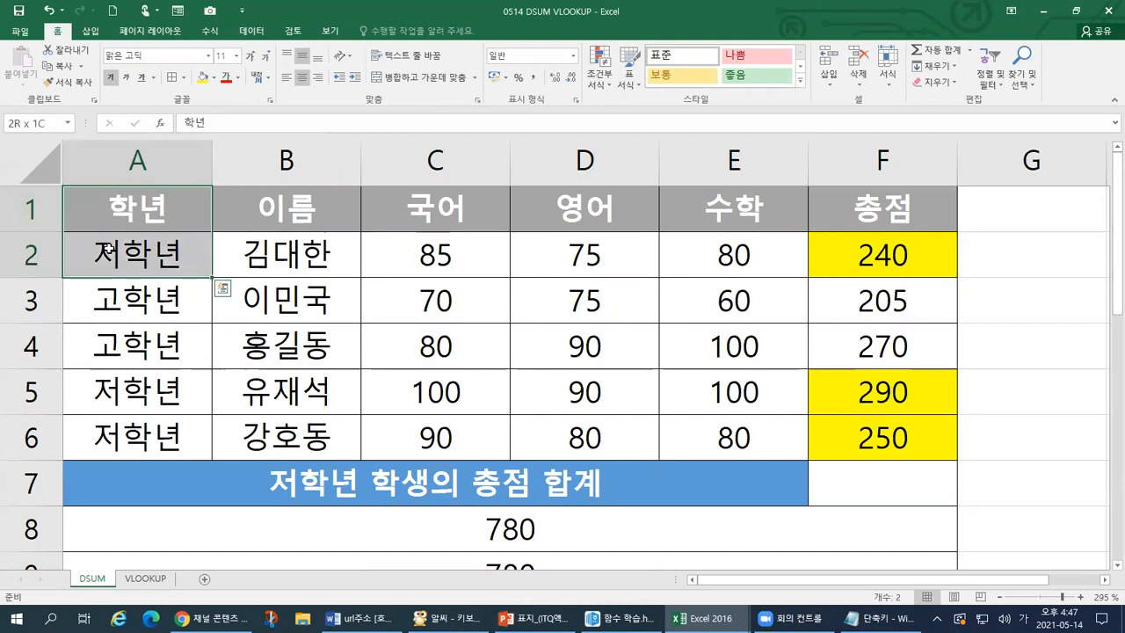
click(119, 300)
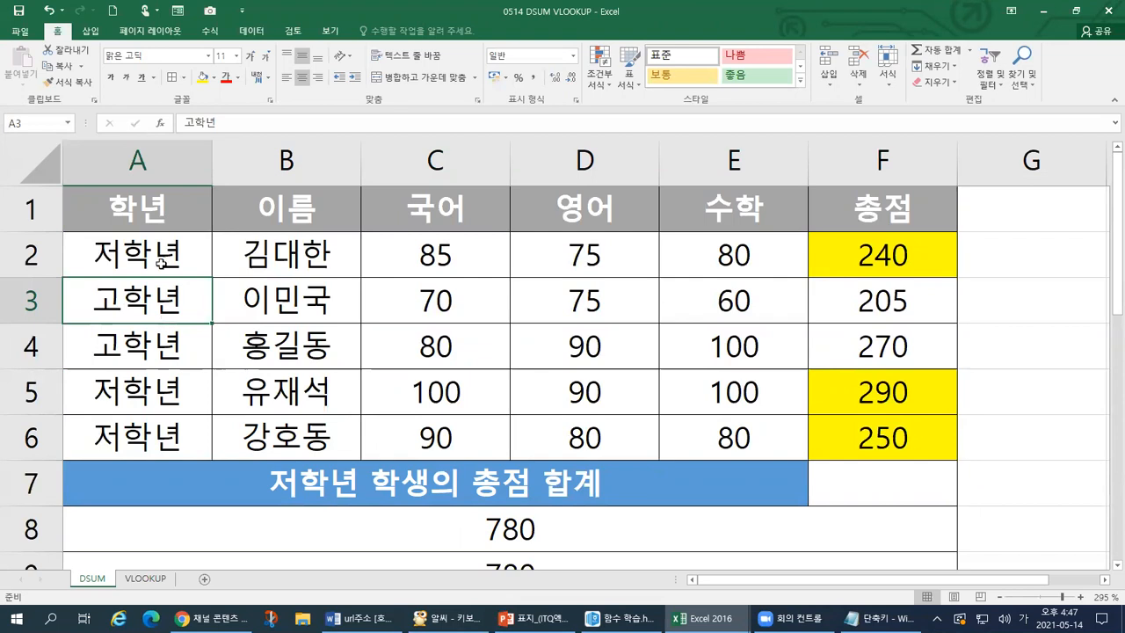
drag(161, 262, 167, 211)
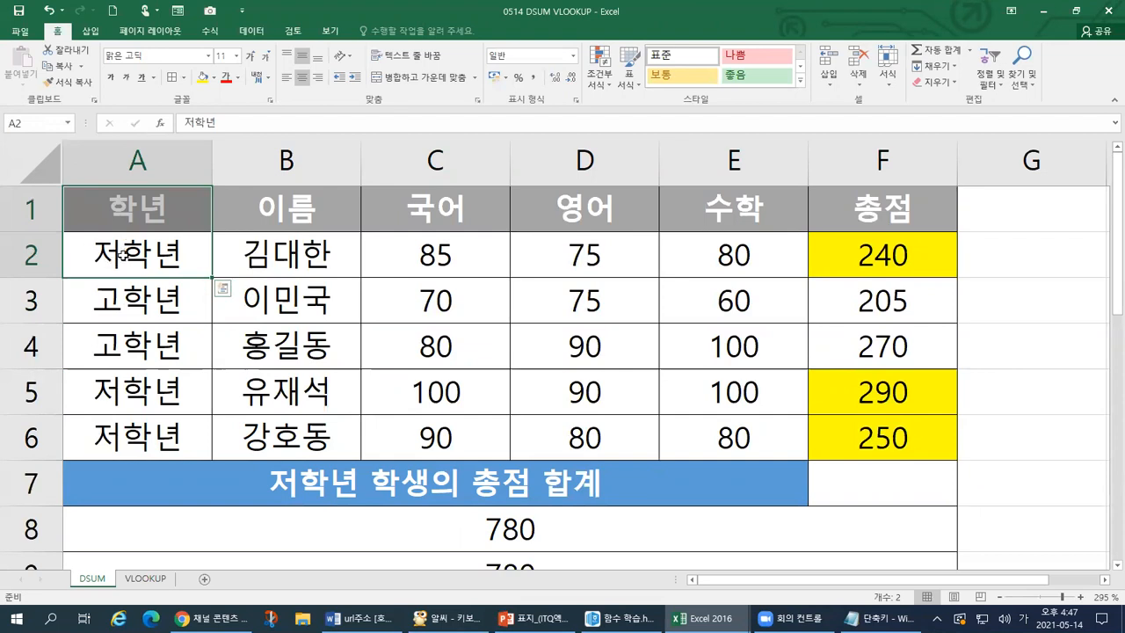
drag(94, 202, 93, 258)
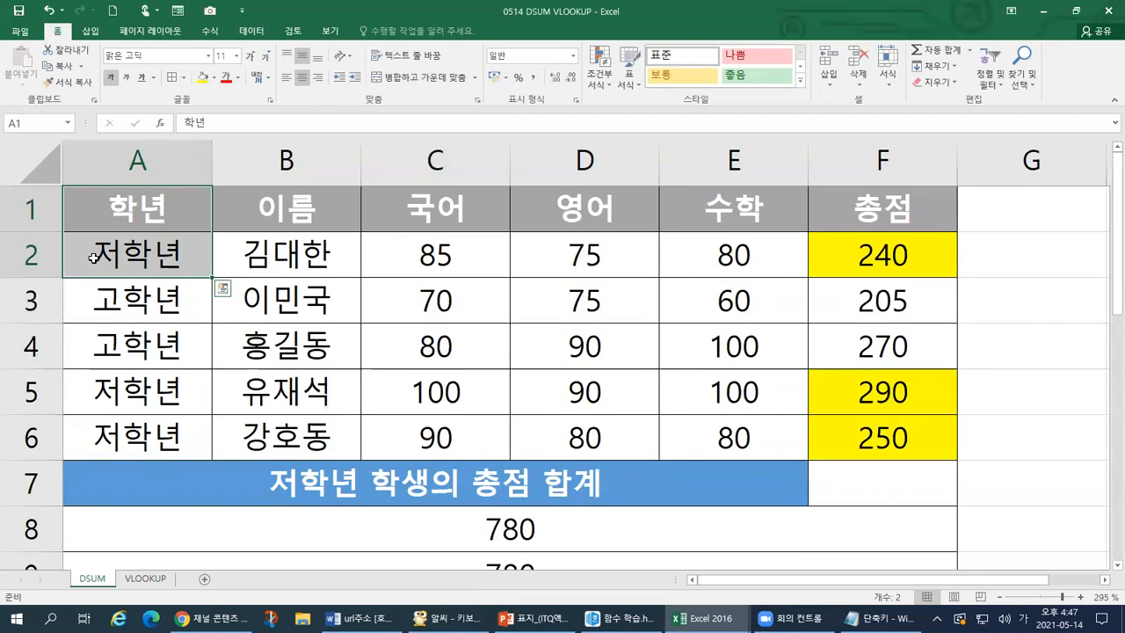
Step: Display the sheet's formulas and mark the database, field and criteria arguments of the DSUM formula in A8 with red annotations
scroll(434, 482, down, 1)
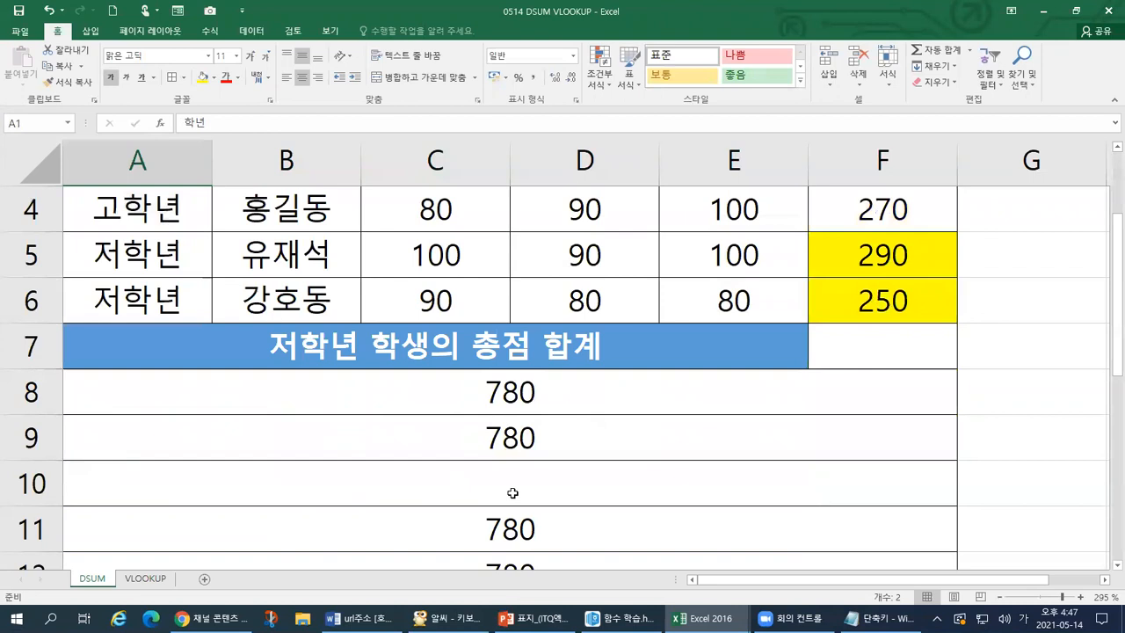
key(ctrl+grave)
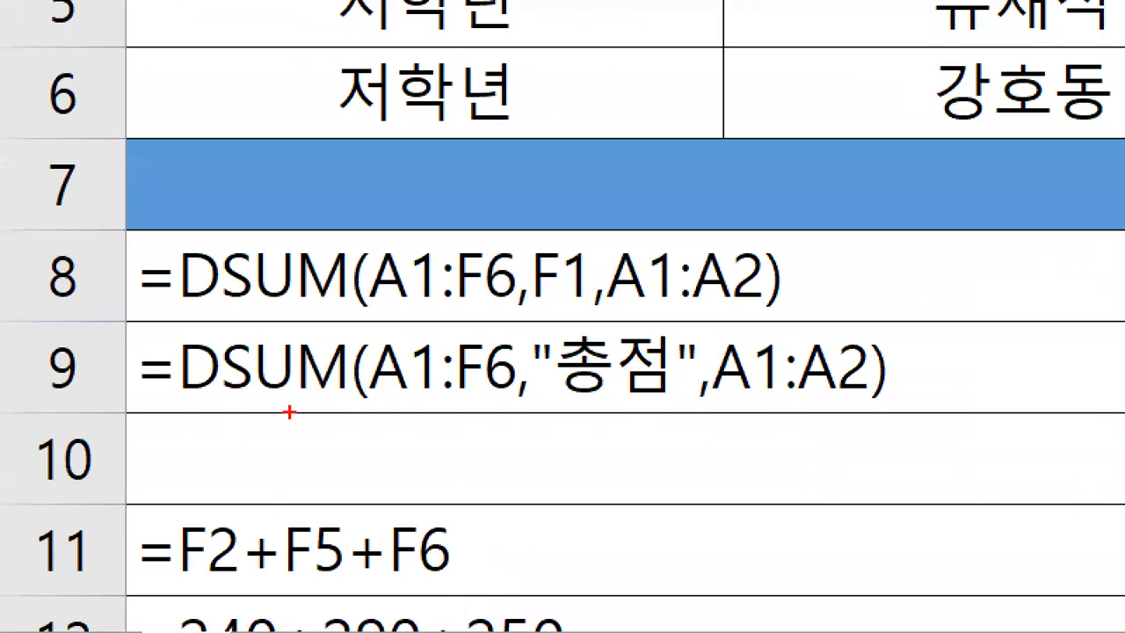
mouse_move(132, 306)
mouse_down()
mouse_move(489, 311)
mouse_move(517, 264)
mouse_move(377, 240)
mouse_move(376, 300)
mouse_up()
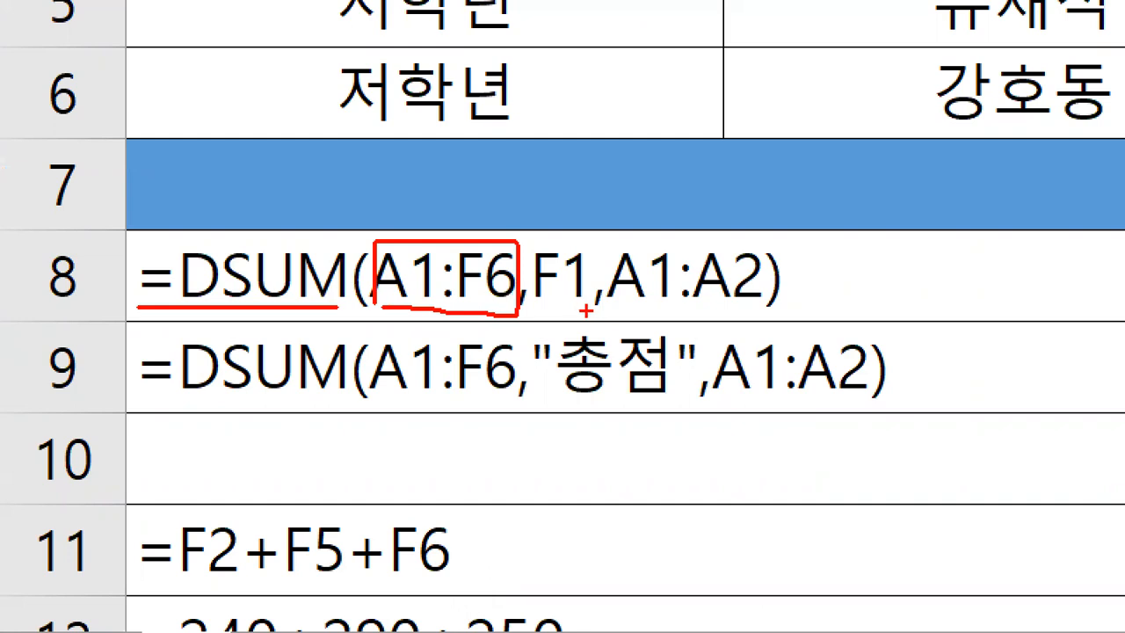
mouse_move(587, 311)
mouse_down()
mouse_move(541, 314)
mouse_move(531, 245)
mouse_move(591, 237)
mouse_move(576, 307)
mouse_move(551, 329)
mouse_up()
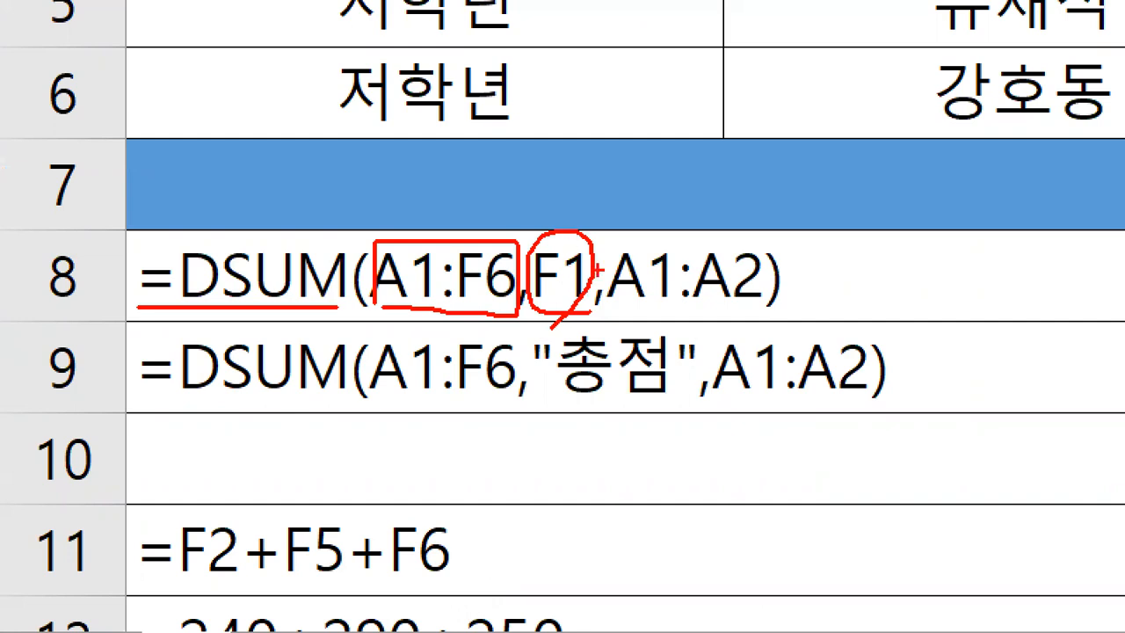
mouse_move(623, 310)
mouse_down()
mouse_move(693, 310)
mouse_move(770, 280)
mouse_move(629, 243)
mouse_move(626, 301)
mouse_up()
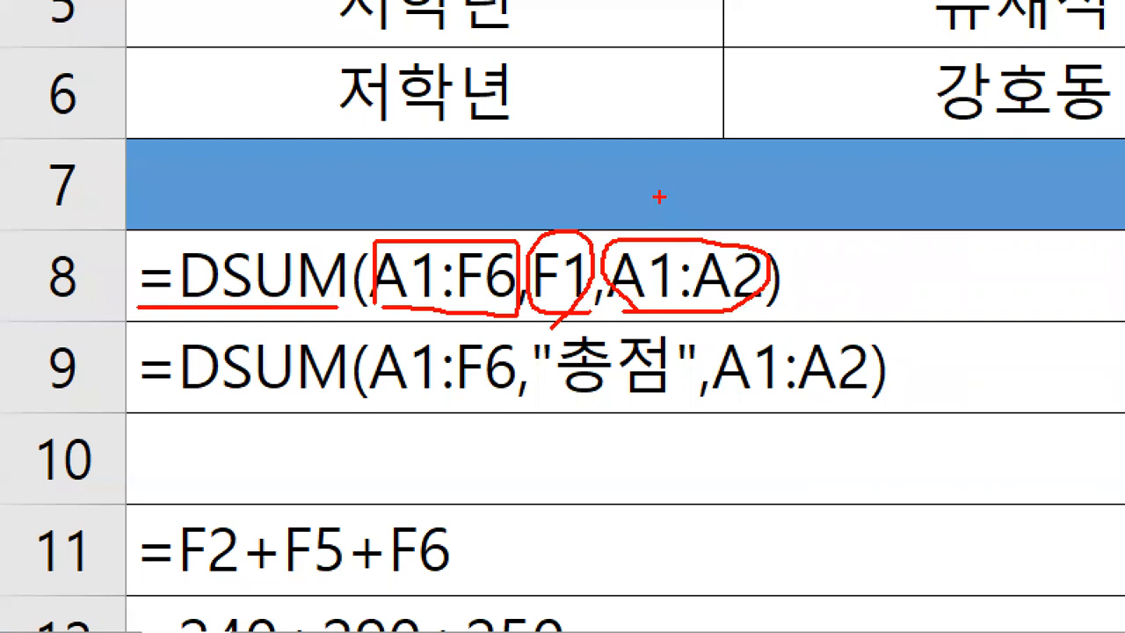
drag(556, 219, 594, 209)
mouse_move(466, 312)
mouse_down()
mouse_move(393, 224)
mouse_move(515, 286)
mouse_move(475, 345)
mouse_up()
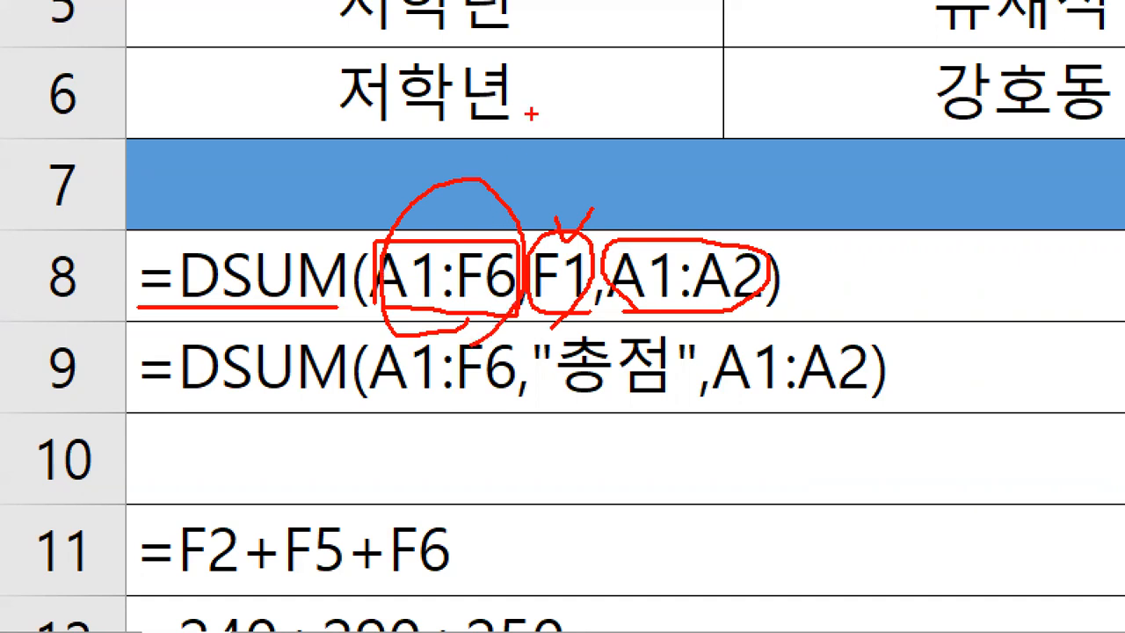
key(Escape)
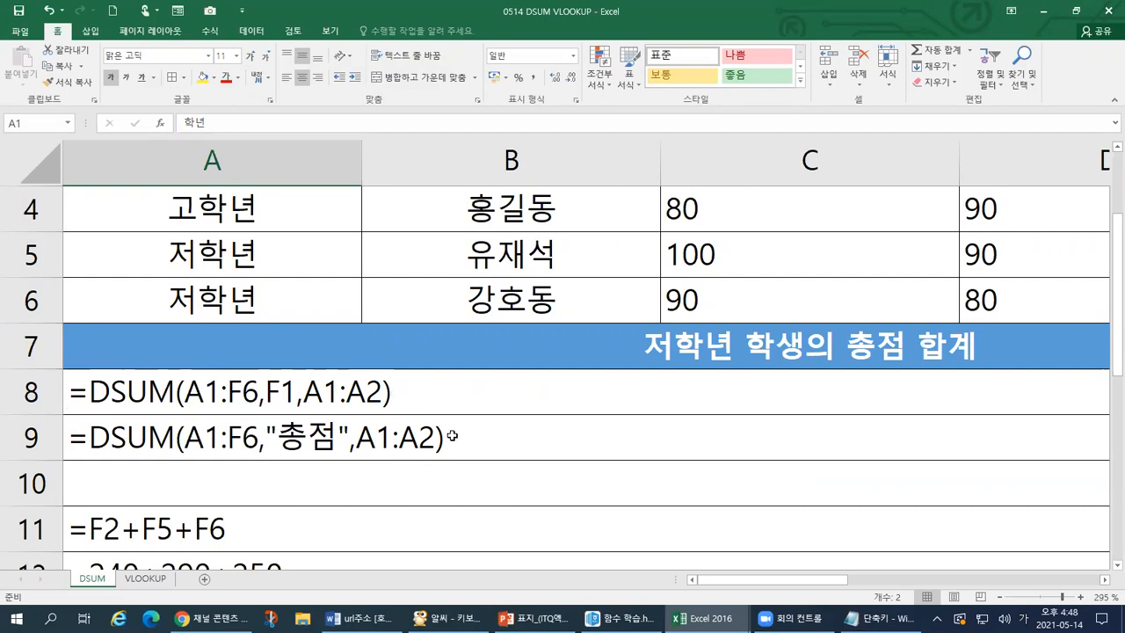
Step: Reduce the sheet zoom to 250% and switch the DSUM sheet from displaying formulas to displaying results
scroll(459, 433, down, 1)
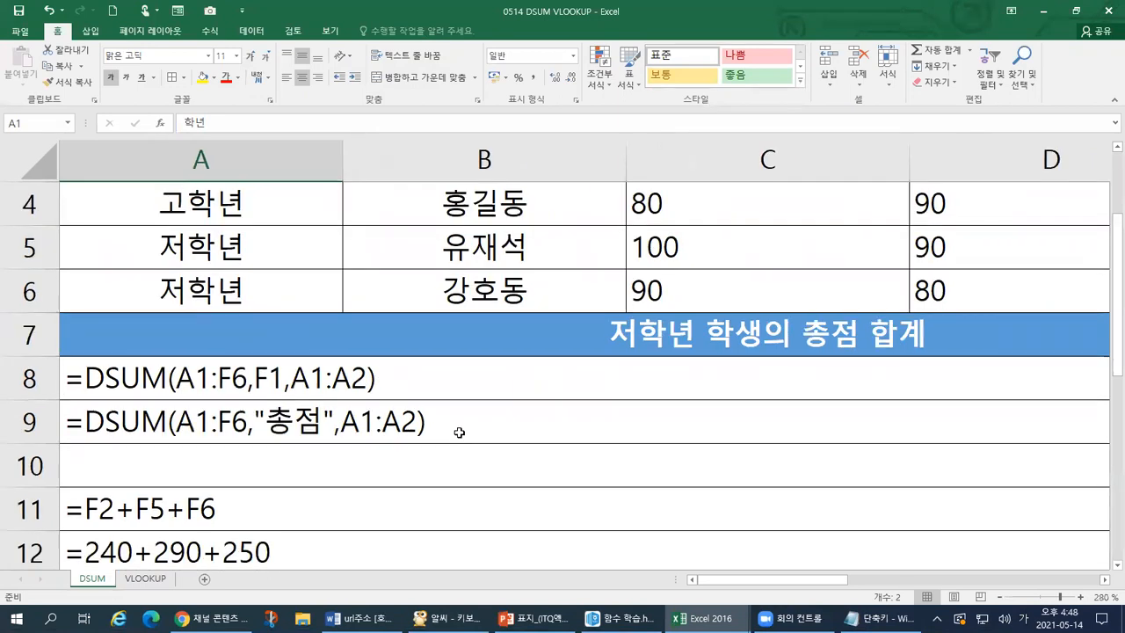
scroll(459, 433, down, 2)
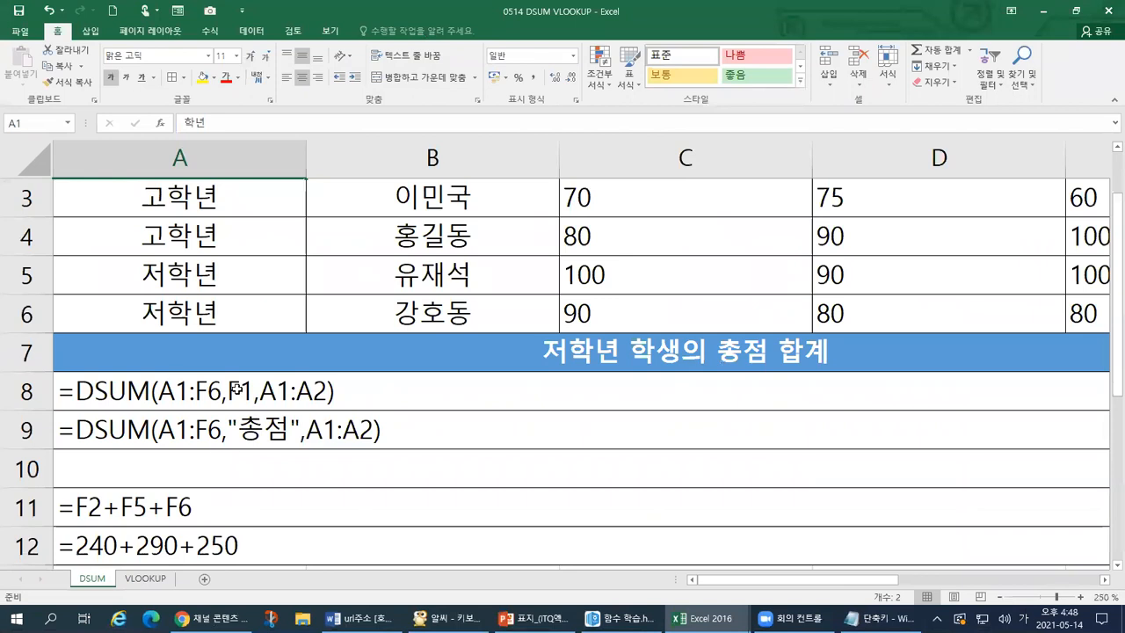
key(ctrl+grave)
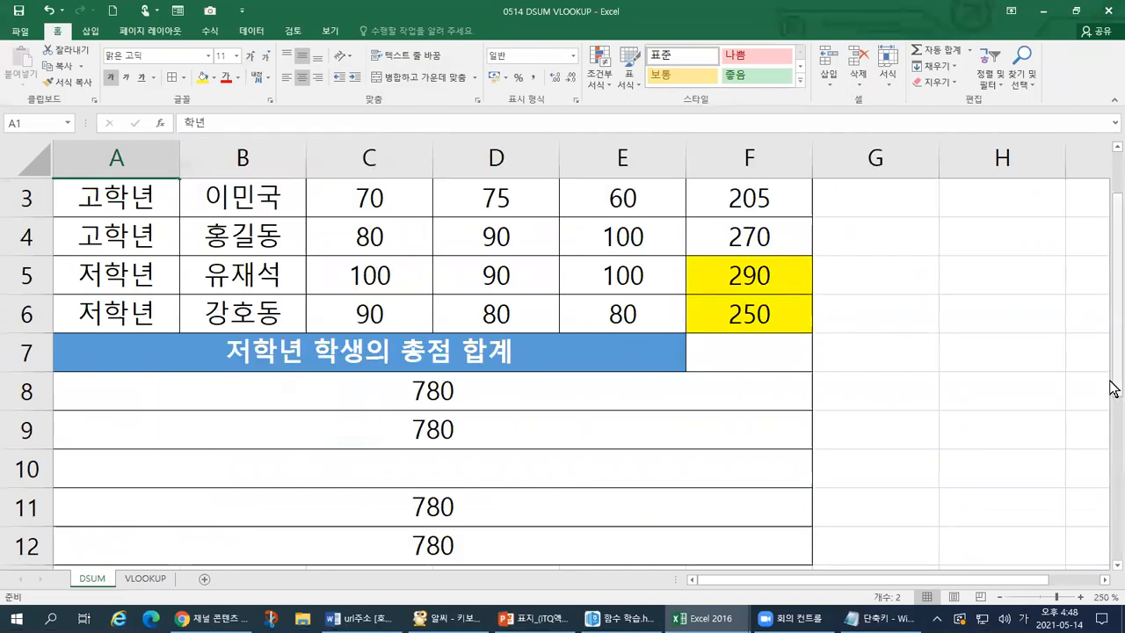
scroll(1115, 369, up, 1)
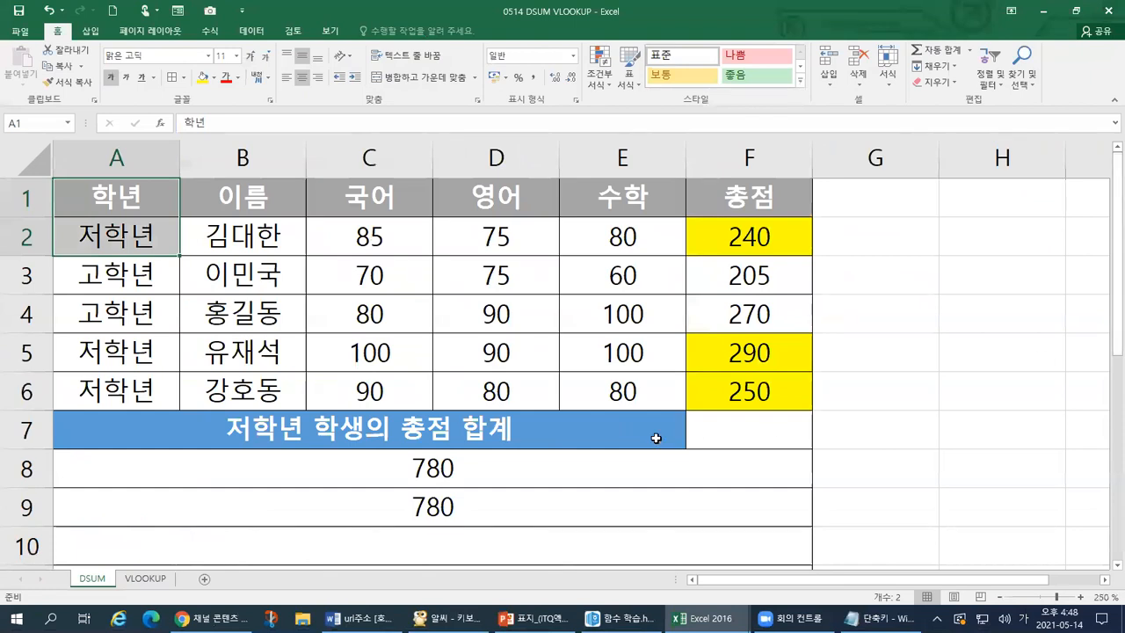
Step: Inspect the empty cell F7, highlight the entire DSUM formula in A8, and leave the formula unedited
double_click(726, 427)
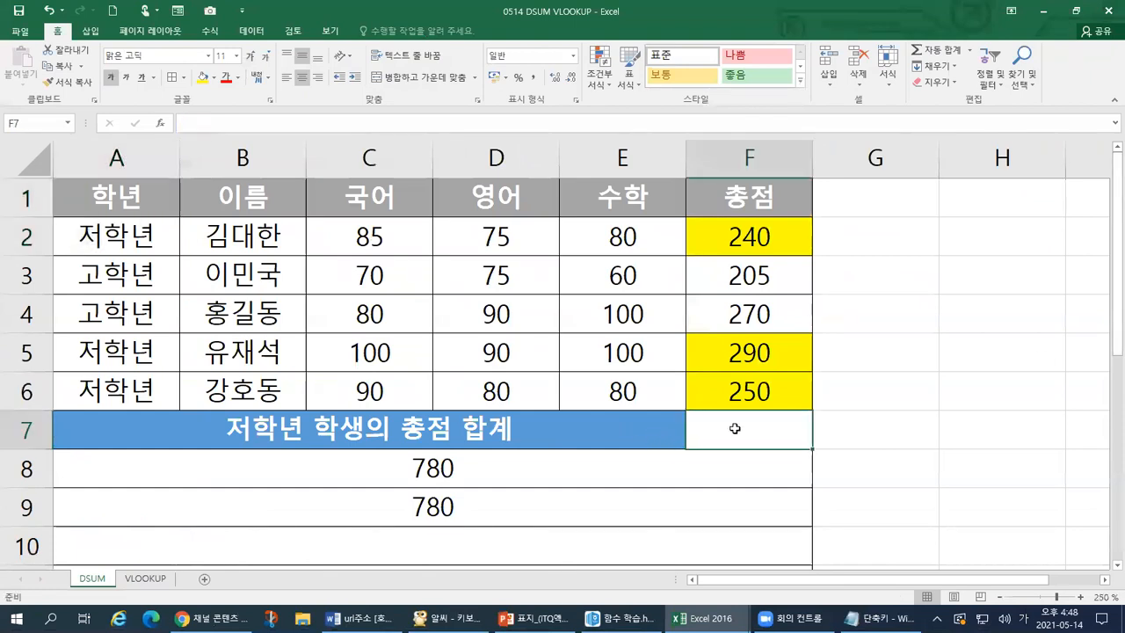
click(479, 482)
double_click(479, 472)
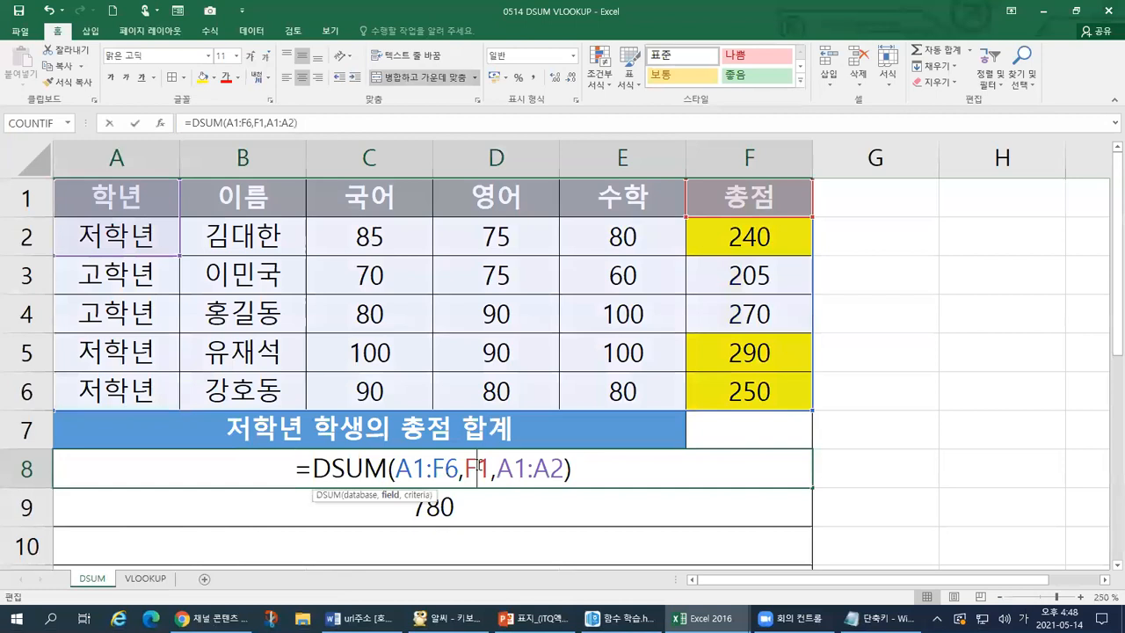
drag(286, 472, 633, 467)
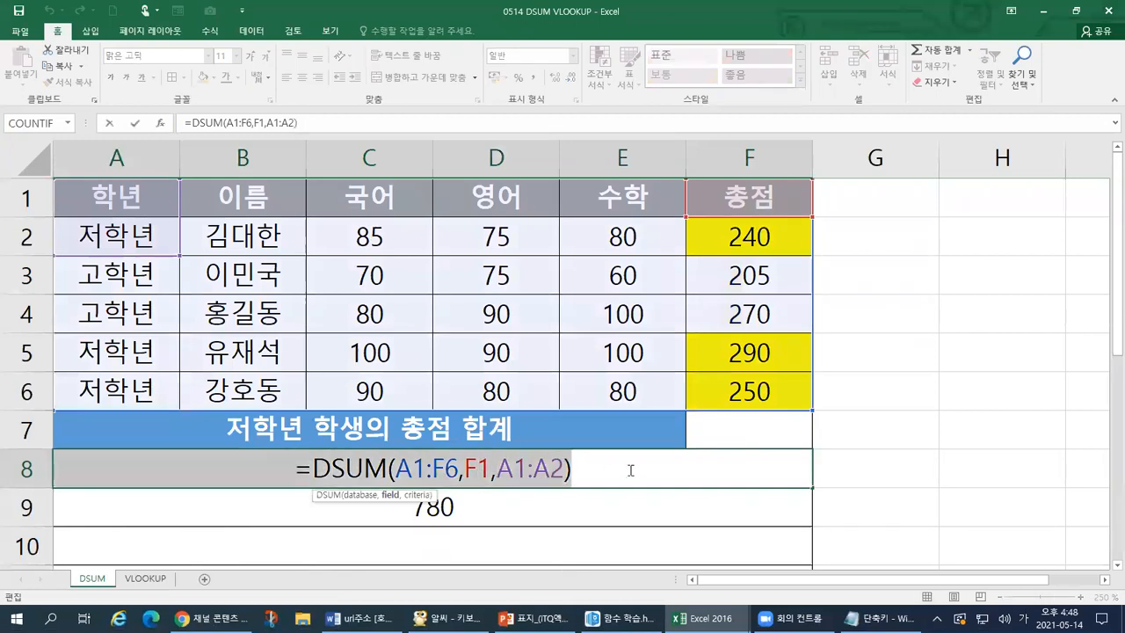
key(Escape)
Step: Point out the empty cell F7 beside the 저학년 학생의 총점 합계 heading and leave it blank
double_click(730, 427)
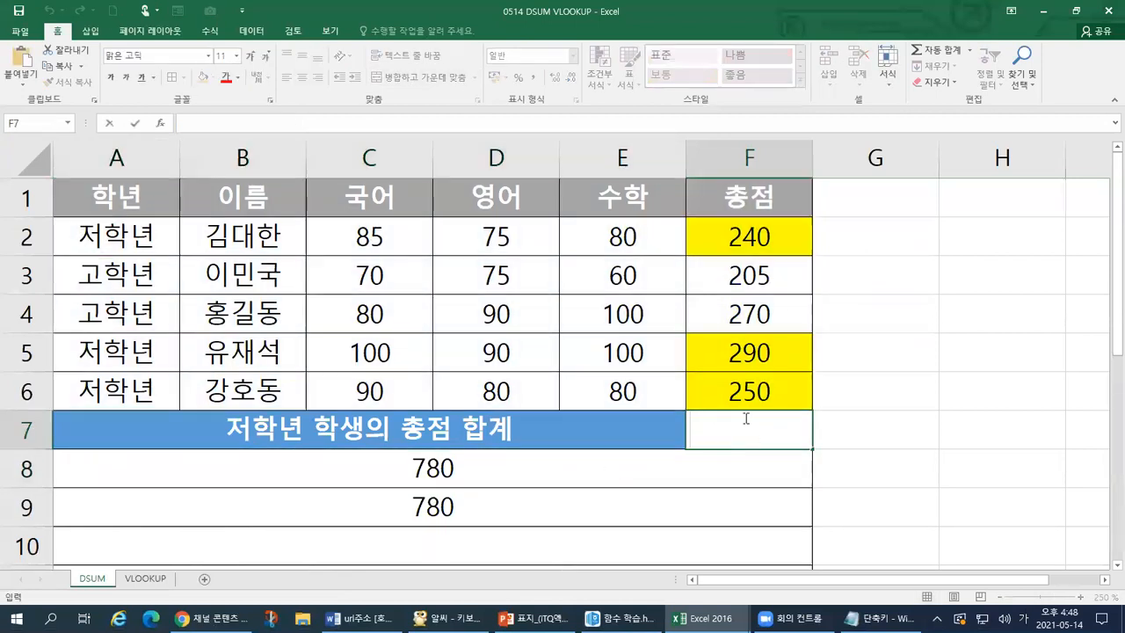
click(757, 425)
key(ctrl+1)
click(750, 431)
mouse_move(654, 490)
mouse_down()
mouse_move(603, 430)
mouse_move(890, 391)
mouse_move(637, 501)
mouse_up()
key(Escape)
Step: Open the DSUM formula in A8, underline it in red from the equals sign to the closing parenthesis, and leave it unedited
double_click(450, 469)
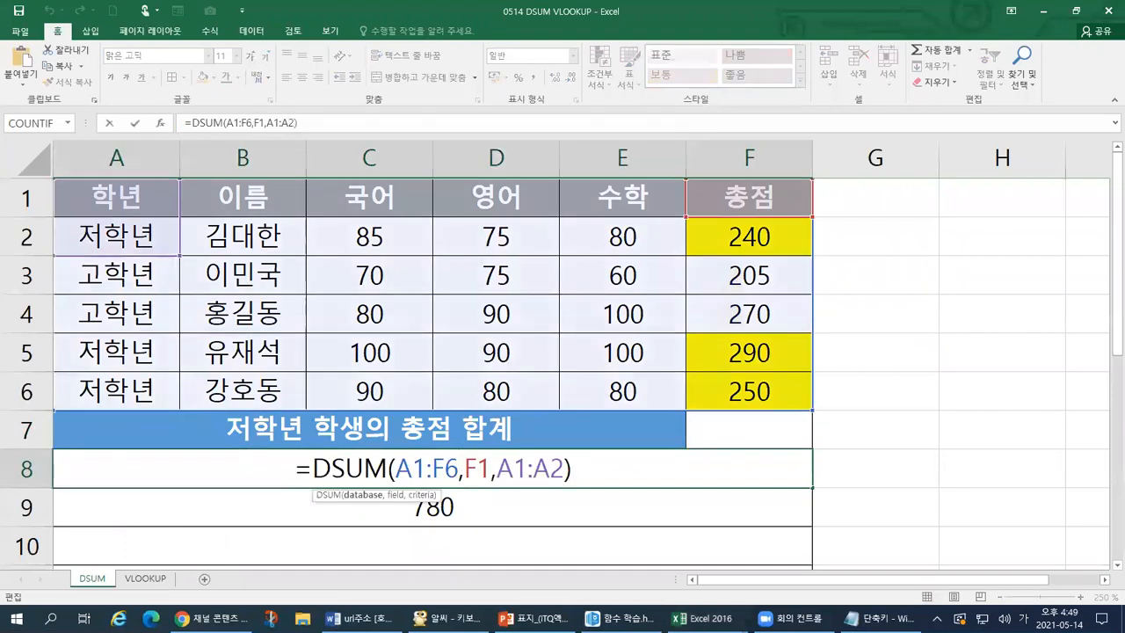
key(ctrl+1)
drag(201, 464, 830, 455)
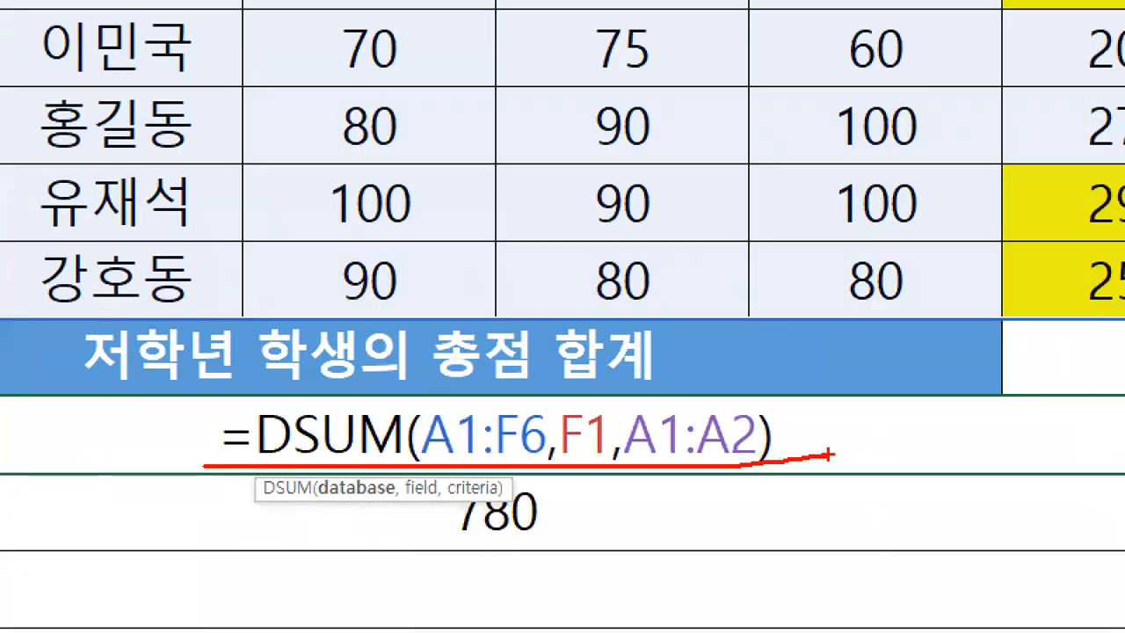
key(Escape)
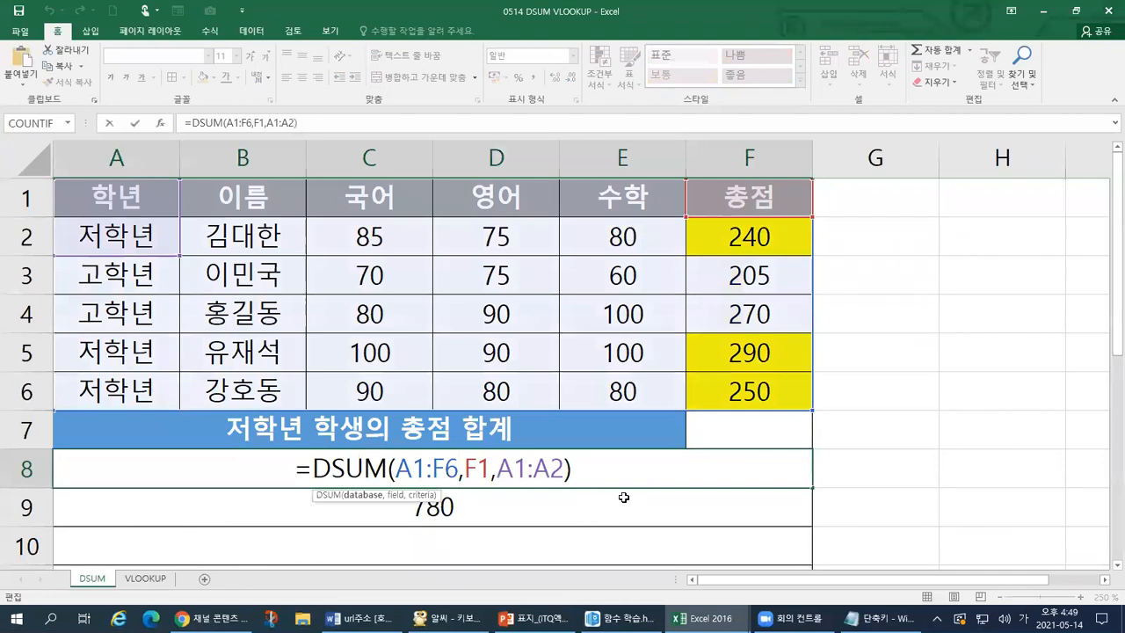
key(Escape)
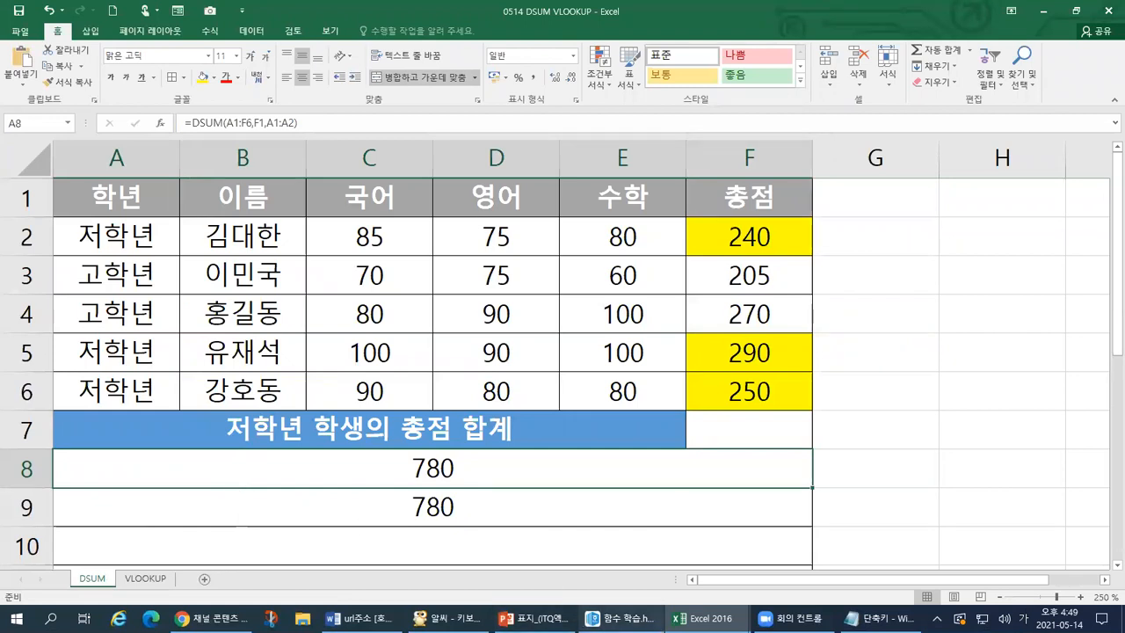
Step: Switch to the 함수 학습 document in Hangul and go to the page headed VLOOKUP 함수
click(622, 618)
click(448, 503)
scroll(448, 503, down, 10)
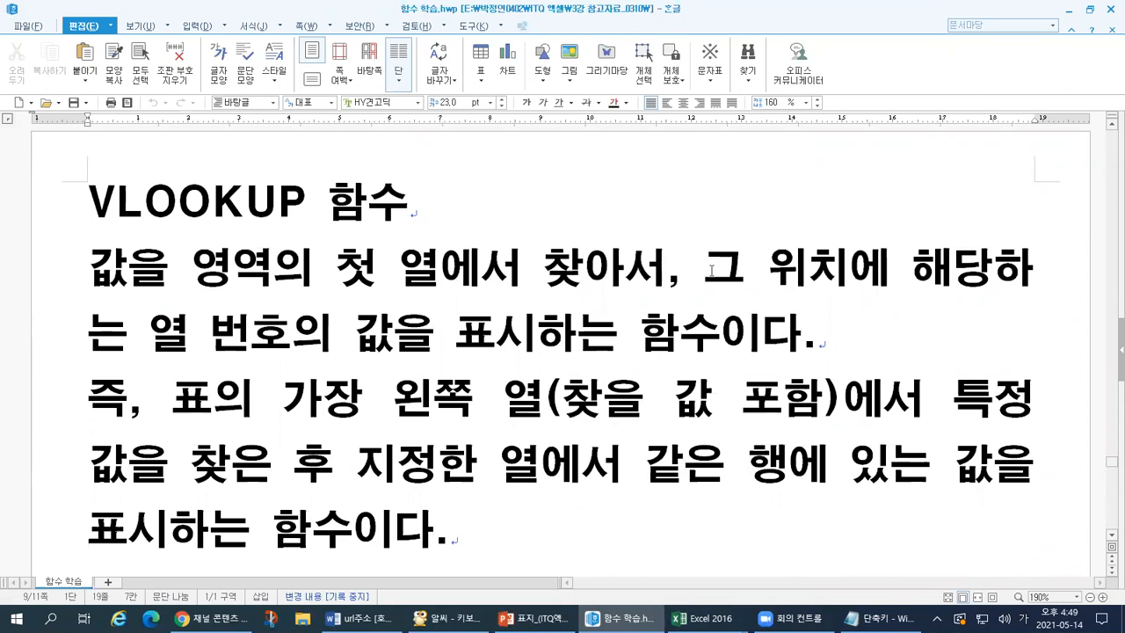
Step: Read the first sentence of the VLOOKUP definition, highlighting the part about displaying the column number's value and the whole sentence
drag(156, 330, 725, 352)
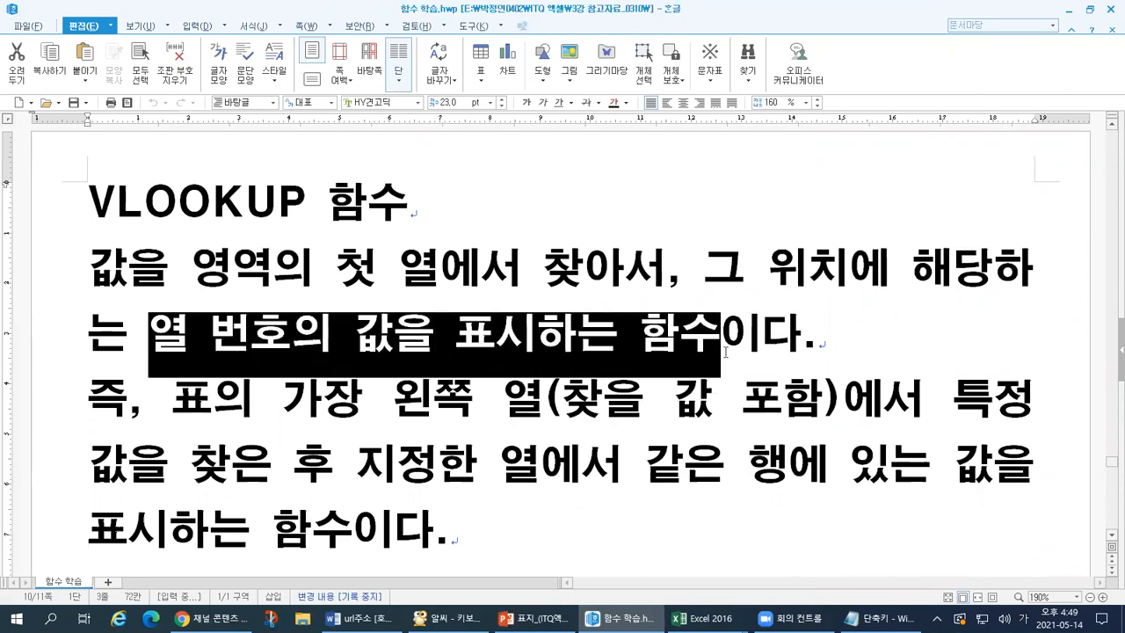
click(854, 330)
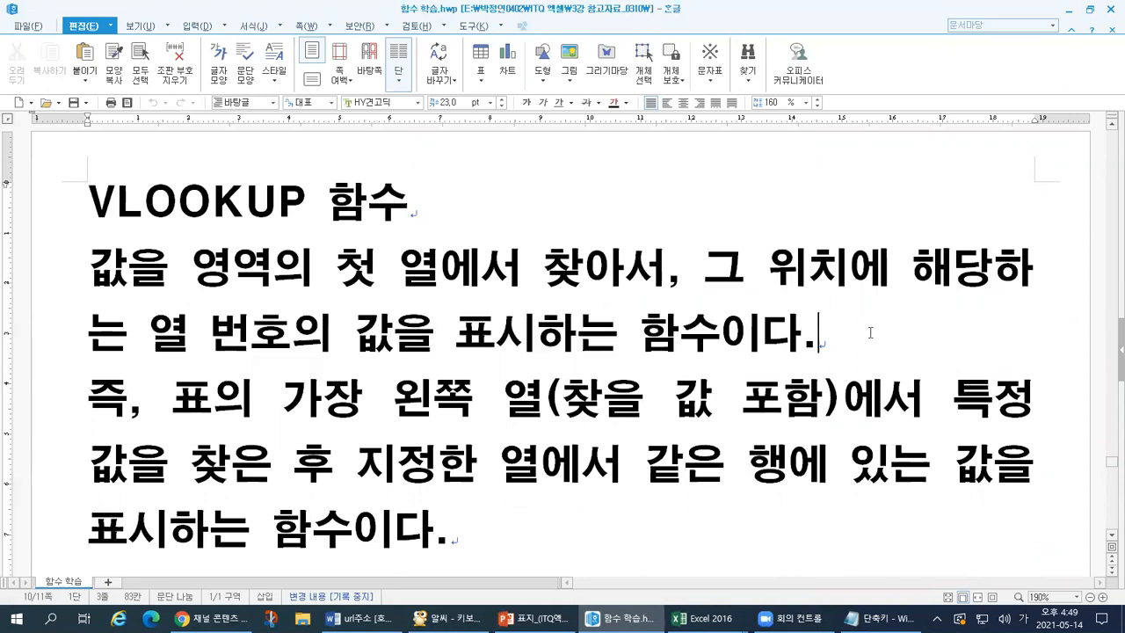
drag(822, 340, 42, 304)
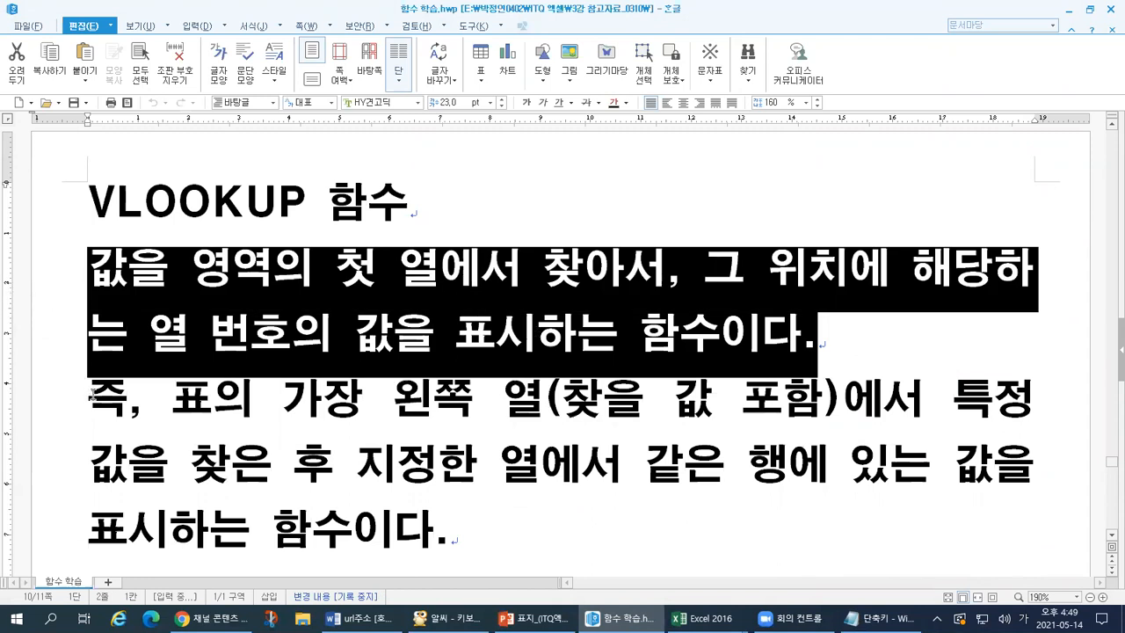
click(95, 401)
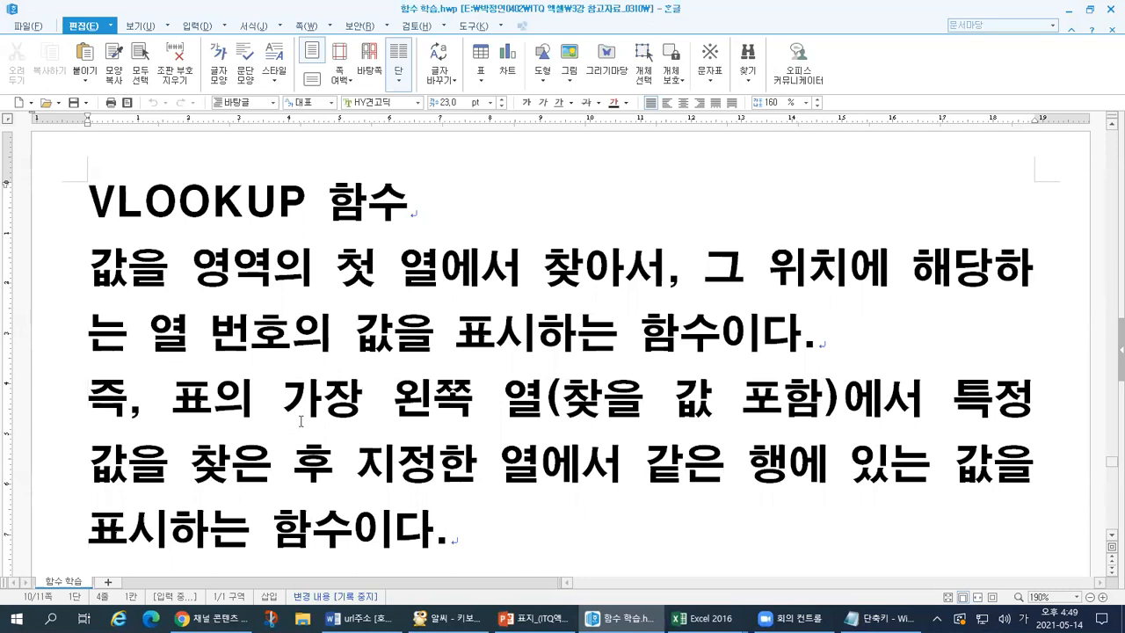
Step: Replace the word 표 after "즉," in the VLOOKUP explanation with "지정한 셀의 범위"
drag(172, 397, 213, 398)
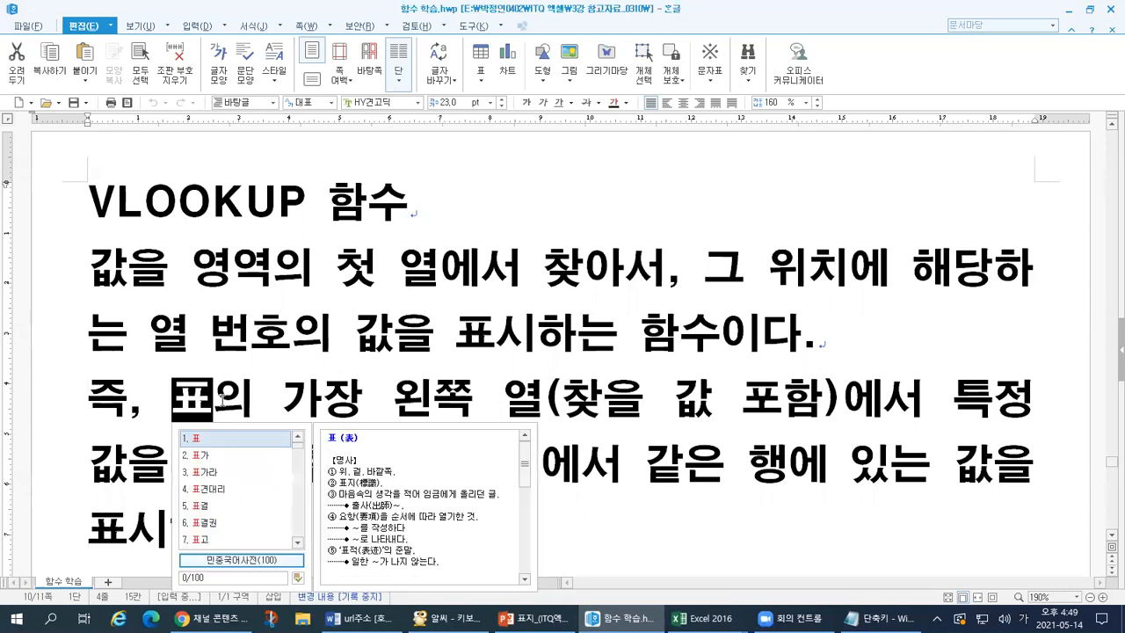
text(지정한 셀의 범)
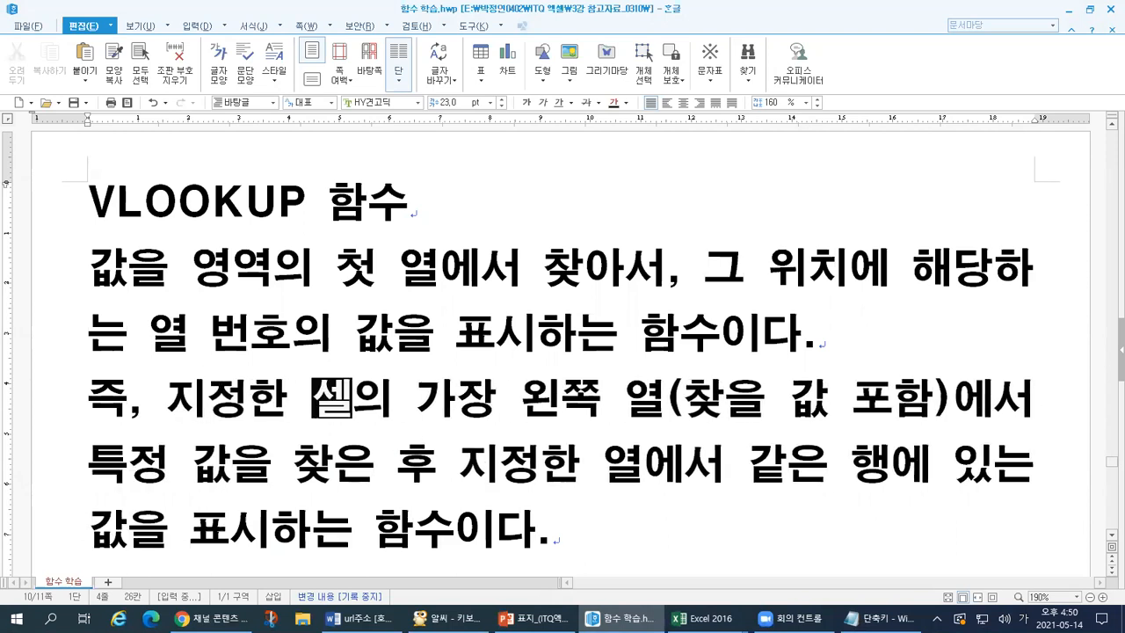
text(위의)
key(BackSpace)
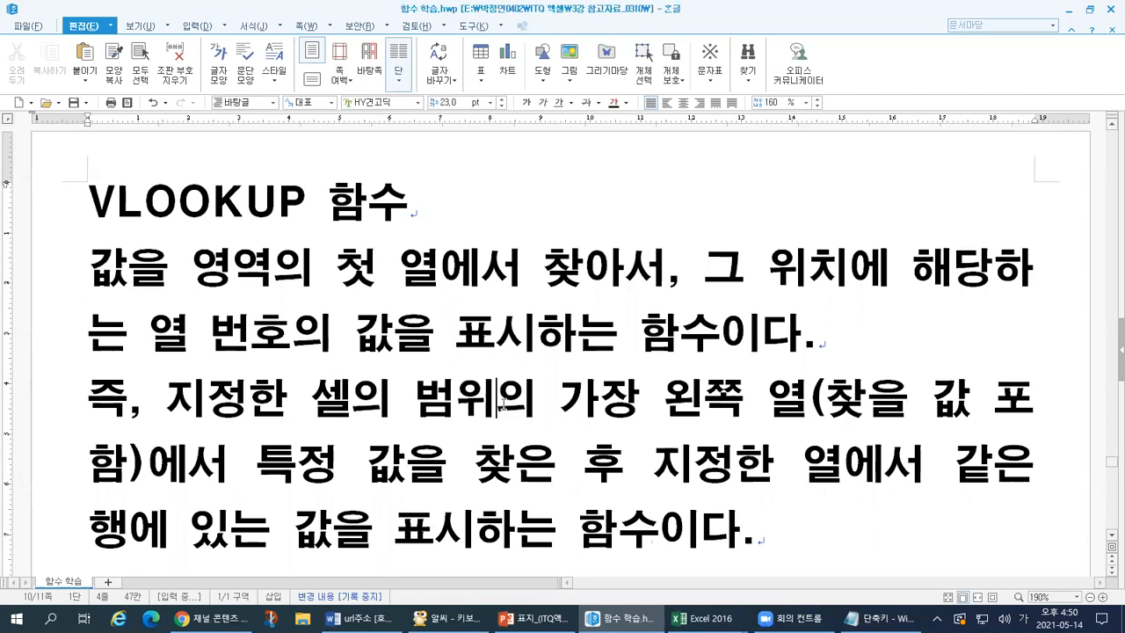
Step: Review the second VLOOKUP sentence, highlighting the parenthetical "찾을 값 포함" and the phrase "특정 값을 찾은 후"
drag(830, 401, 1013, 400)
drag(128, 461, 95, 463)
drag(259, 465, 625, 464)
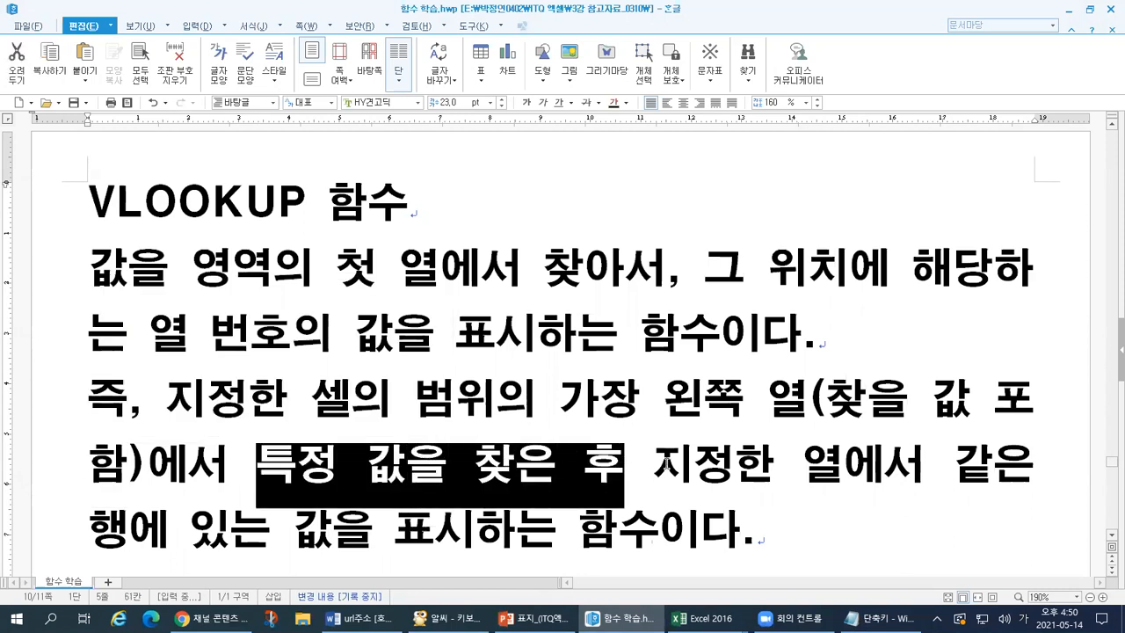
Step: Annotate the VLOOKUP heading by boxing LOOKUP, underlining the V and drawing several horizontal strokes beside the first definition line
click(327, 540)
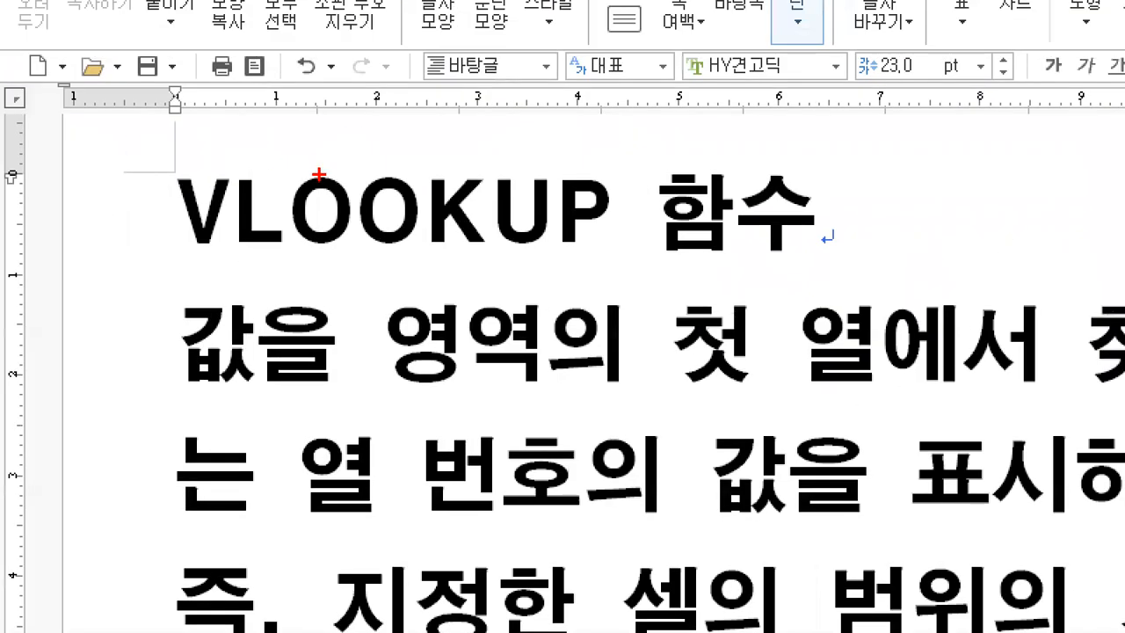
drag(110, 199, 252, 201)
mouse_move(503, 262)
mouse_down()
mouse_move(616, 183)
mouse_move(409, 159)
mouse_move(230, 167)
mouse_move(236, 279)
mouse_up()
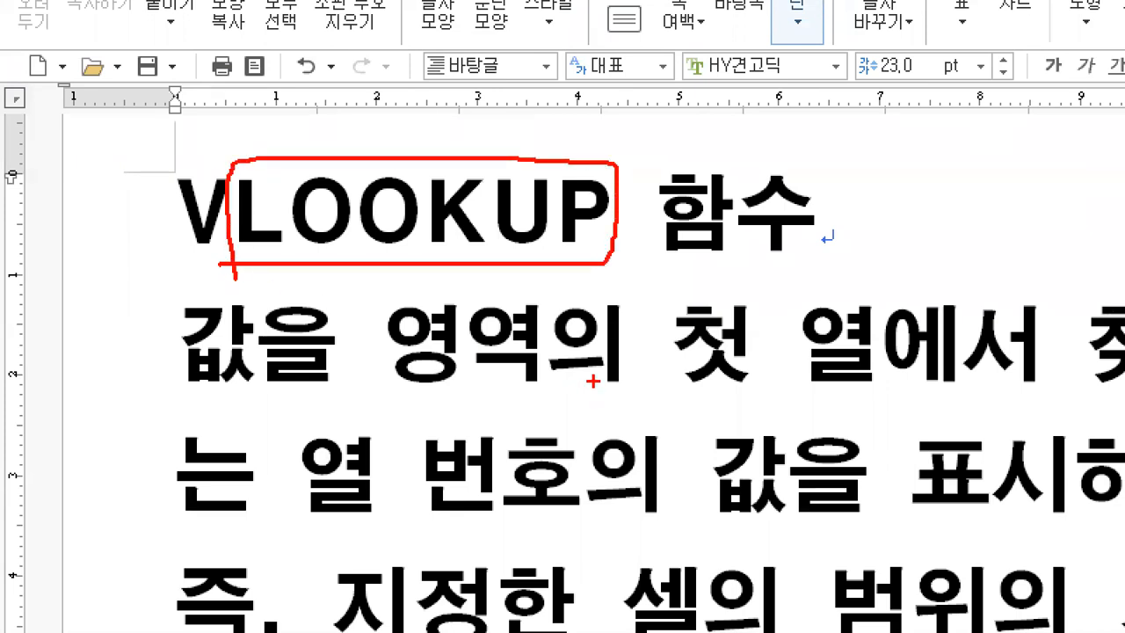
drag(148, 250, 231, 250)
drag(61, 290, 170, 283)
drag(54, 310, 187, 308)
drag(42, 336, 145, 336)
drag(40, 365, 143, 365)
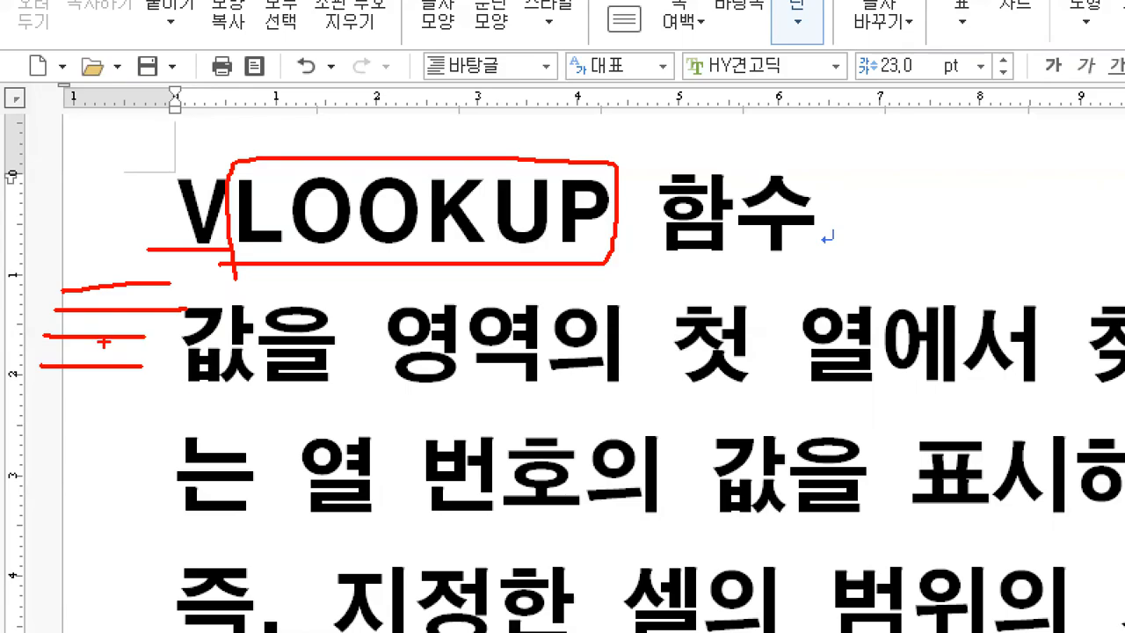
key(Escape)
Step: Draw four vertical strokes beside the first line of the VLOOKUP definition and clear the annotation
key(ctrl+1)
click(0, 230)
drag(39, 209, 65, 321)
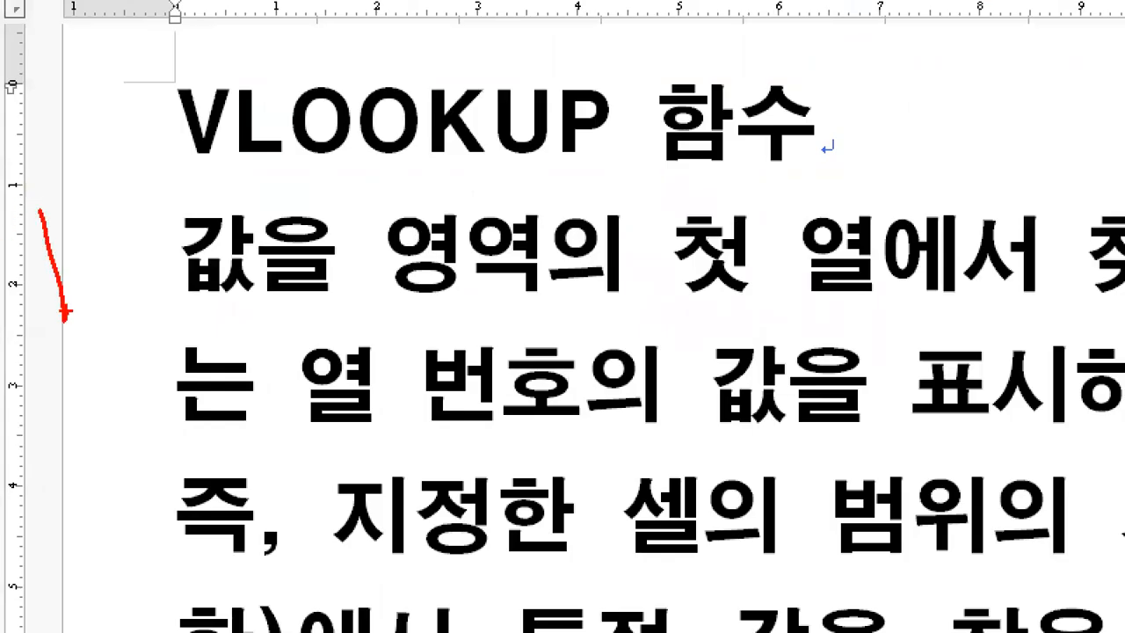
drag(89, 203, 106, 331)
drag(137, 199, 141, 321)
drag(170, 230, 170, 330)
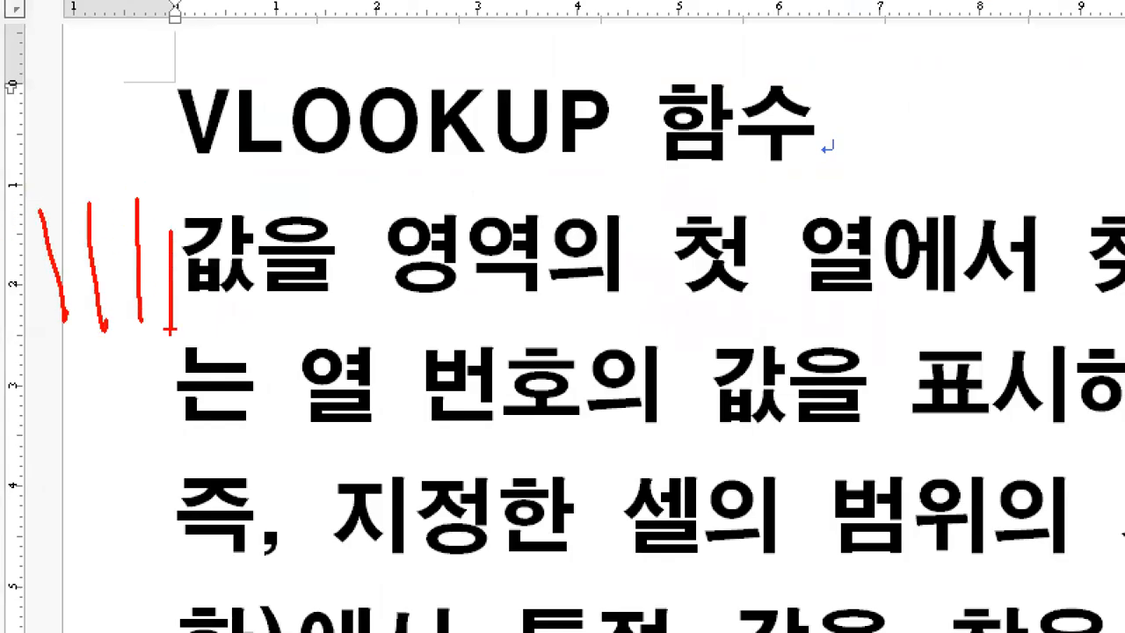
key(Escape)
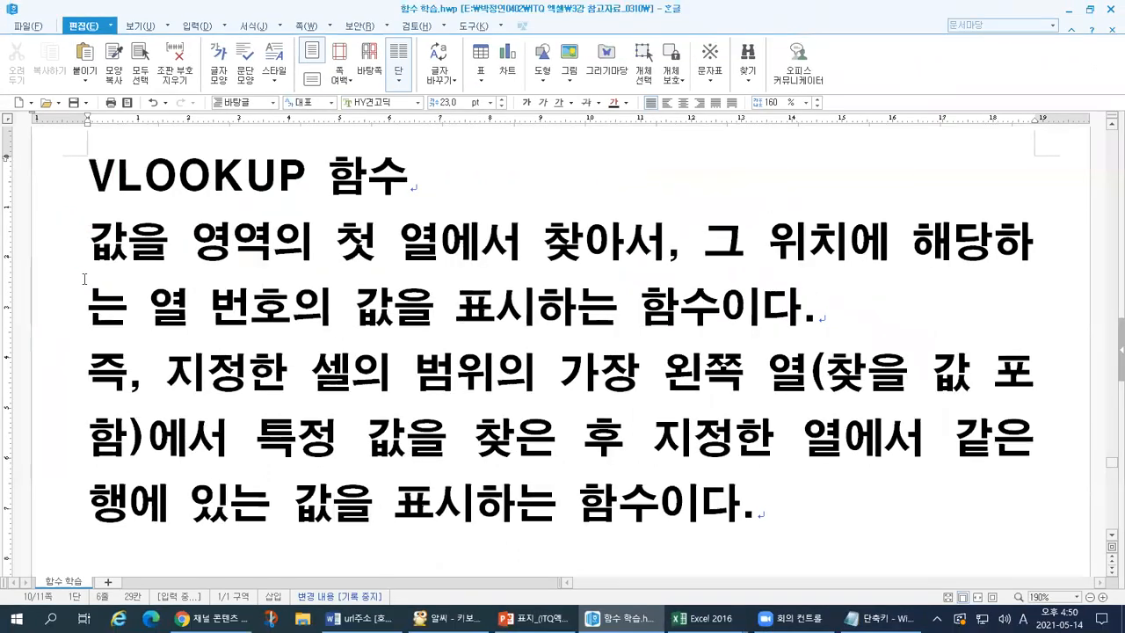
Step: Draw an H-shaped mark under the V of the VLOOKUP heading as an on-screen annotation
key(ctrl+1)
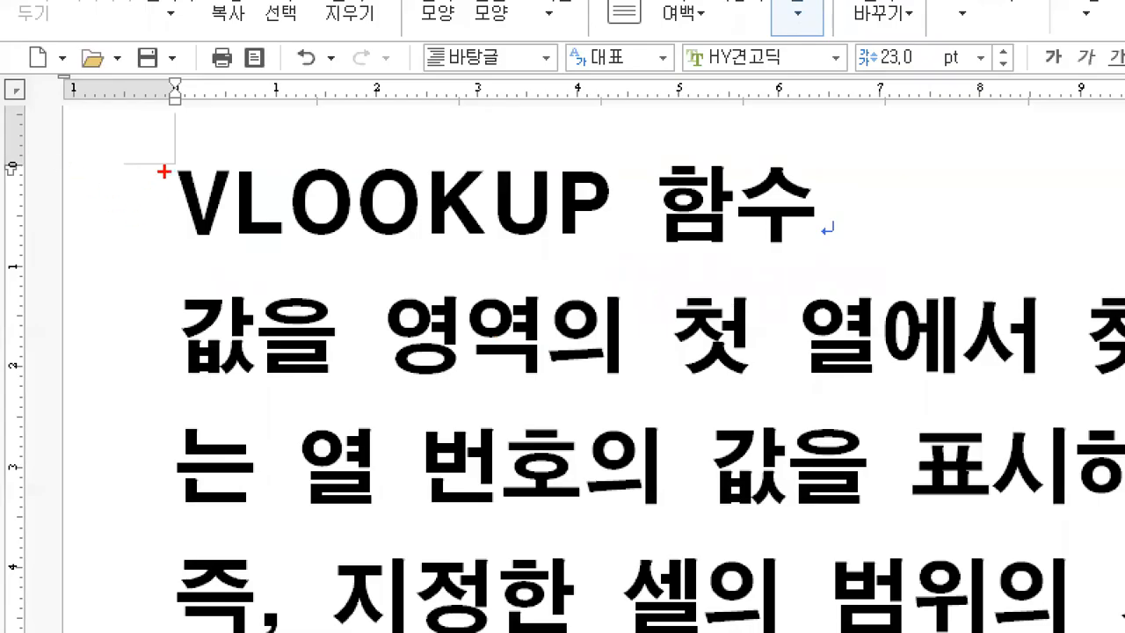
mouse_move(172, 233)
mouse_down()
mouse_move(175, 295)
mouse_move(213, 270)
mouse_up()
drag(216, 228, 217, 290)
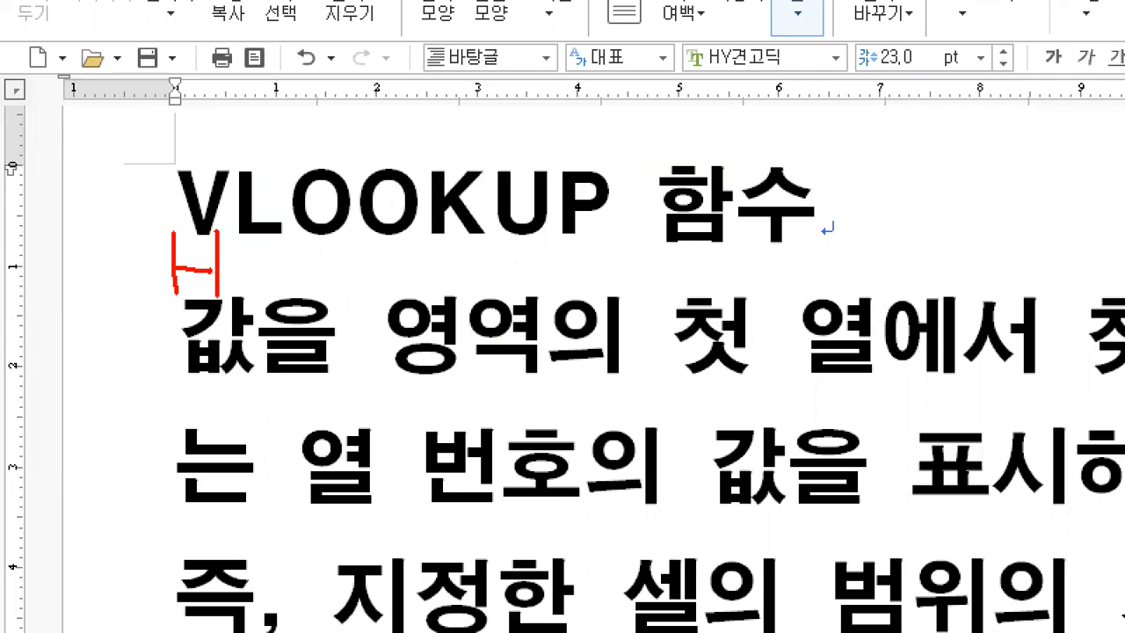
mouse_move(128, 232)
mouse_down()
mouse_move(733, 235)
mouse_move(582, 164)
mouse_move(163, 187)
mouse_move(142, 276)
mouse_move(170, 262)
mouse_up()
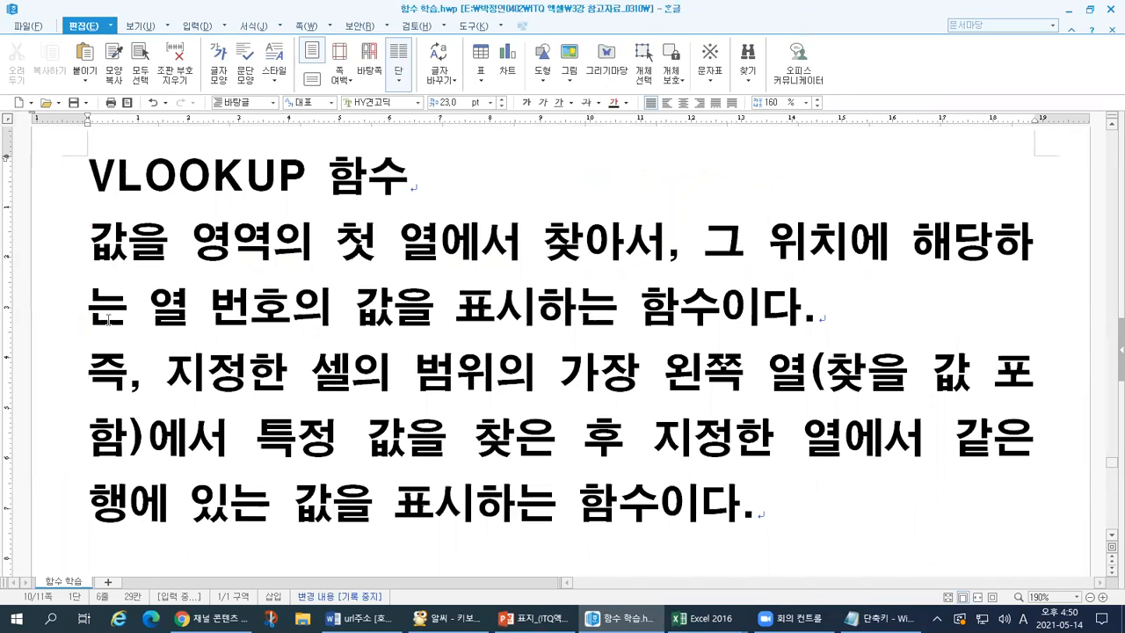
Step: Review the VLOOKUP 형식 section, highlighting the 옵션 argument and the option values "0 또는 FALSE" and "1 또는 TRUE"
scroll(109, 321, down, 5)
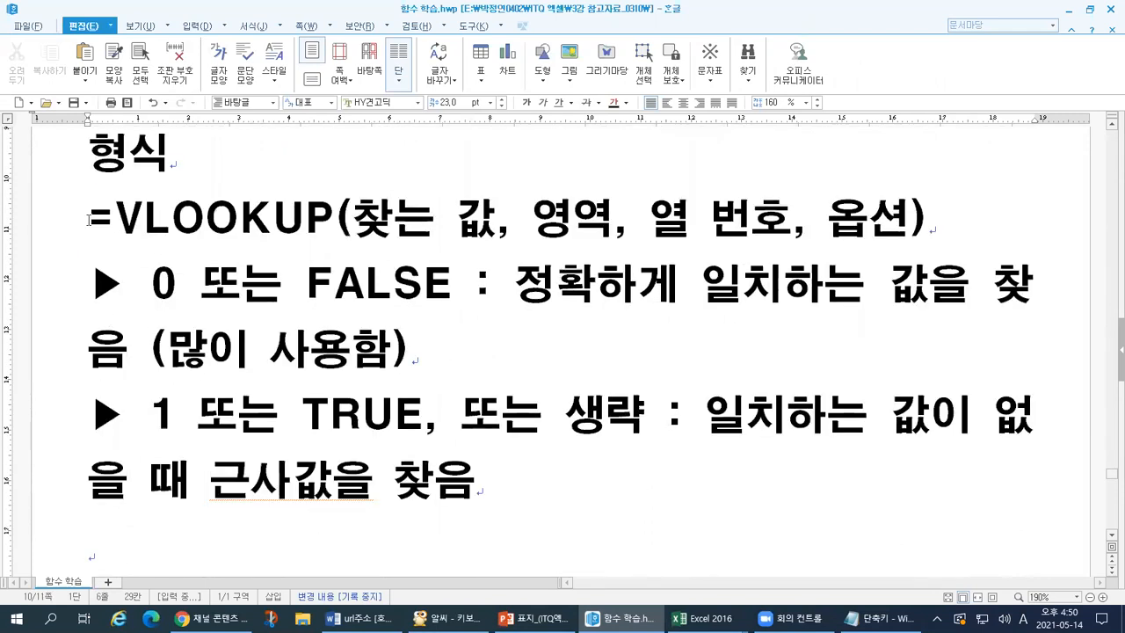
drag(349, 223, 901, 220)
key(F12)
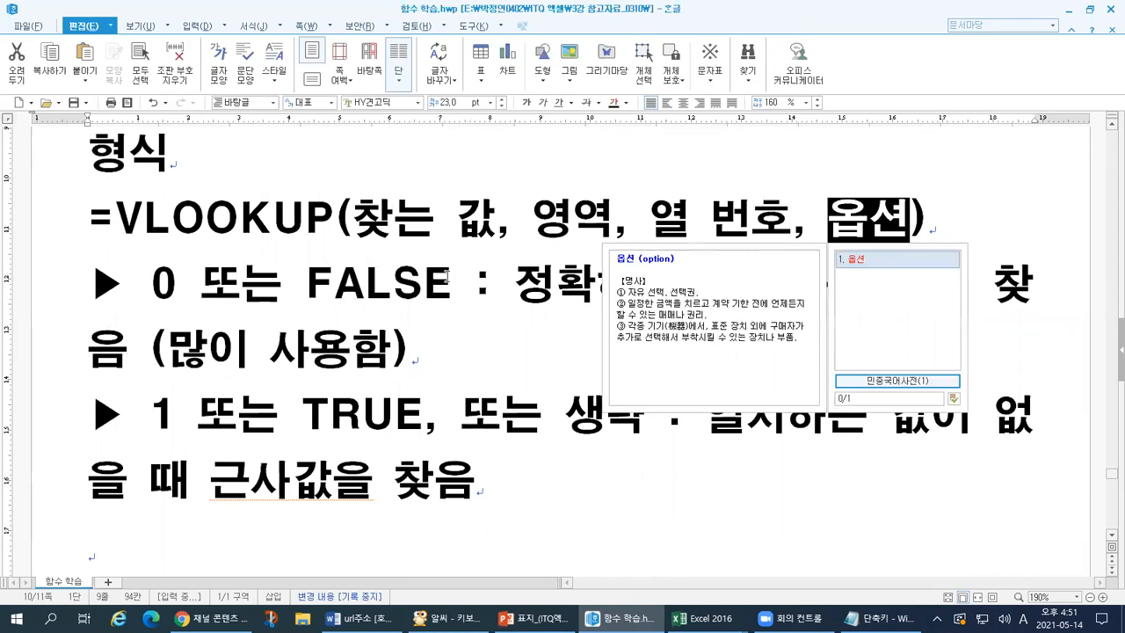
drag(151, 281, 469, 291)
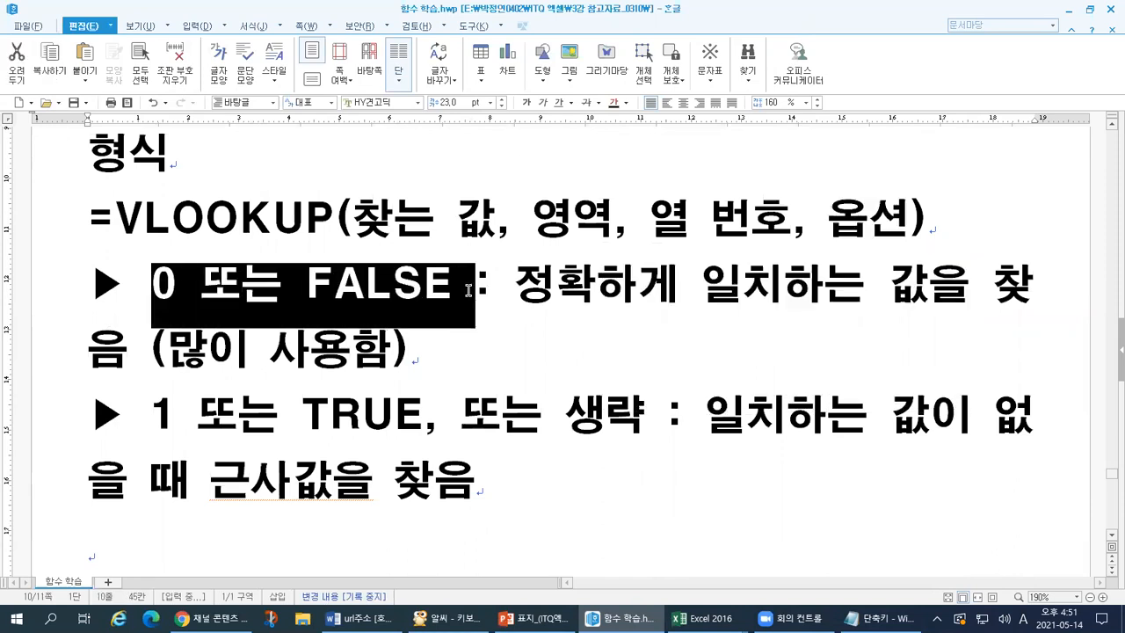
drag(148, 419, 412, 419)
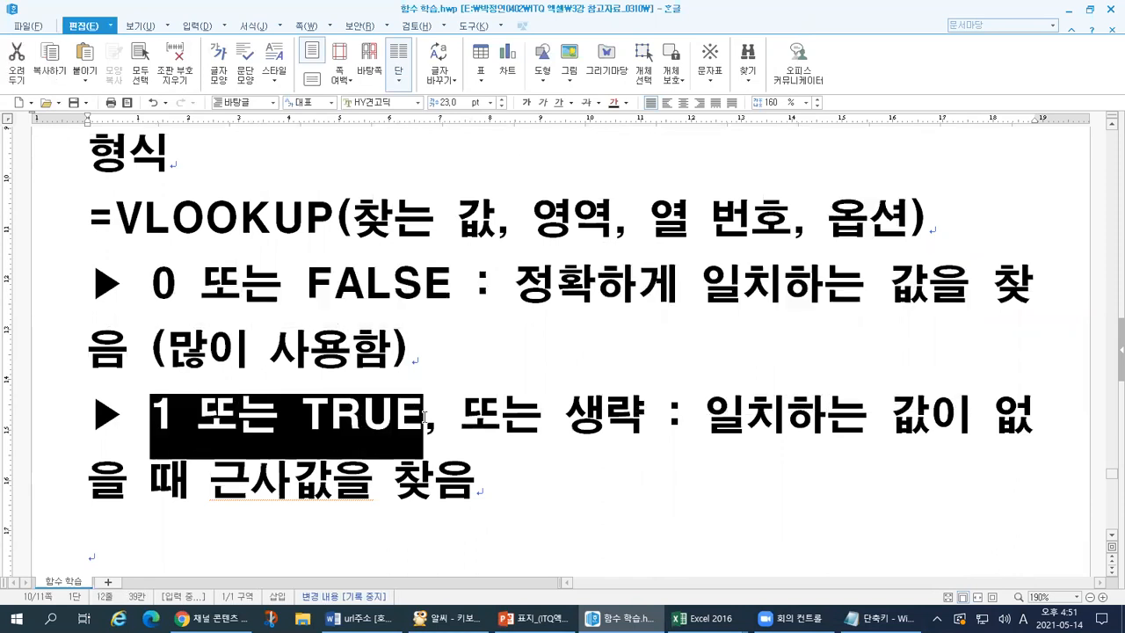
Step: Replace the comma after TRUE in the "1 또는 TRUE" option line with a spaced colon
click(426, 418)
key(shift+Left)
text(:)
key(Left)
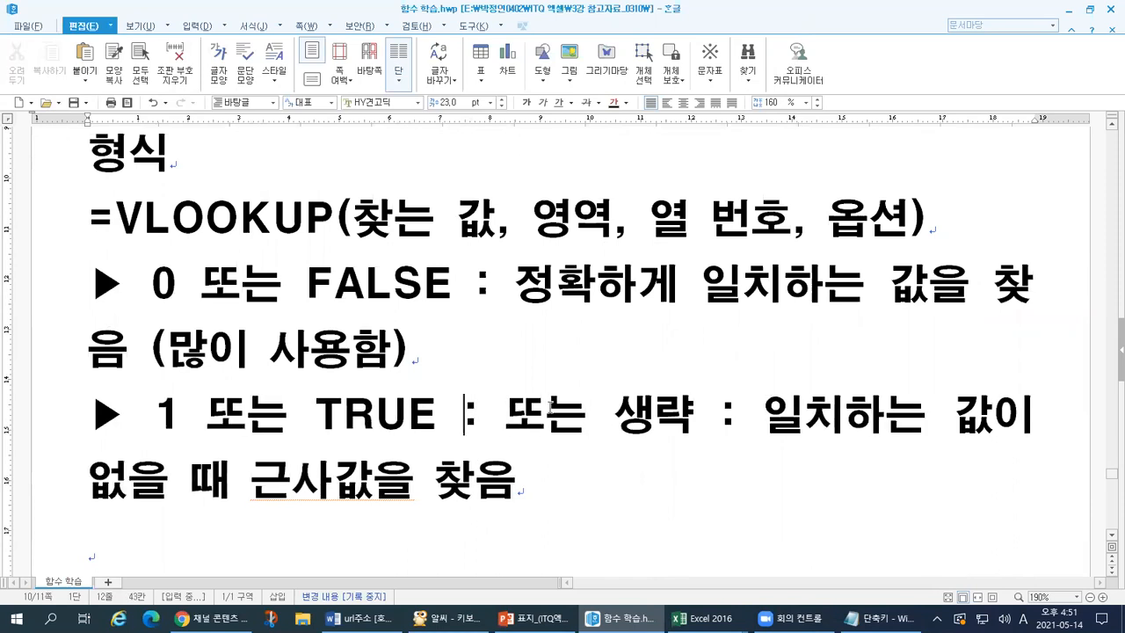
Step: Compare the two VLOOKUP options, highlighting 0 또는 FALSE with 정확하게 일치하는, 1 또는 TRUE with 근사값, and the note 많이 사용함
drag(151, 283, 464, 283)
drag(518, 281, 844, 286)
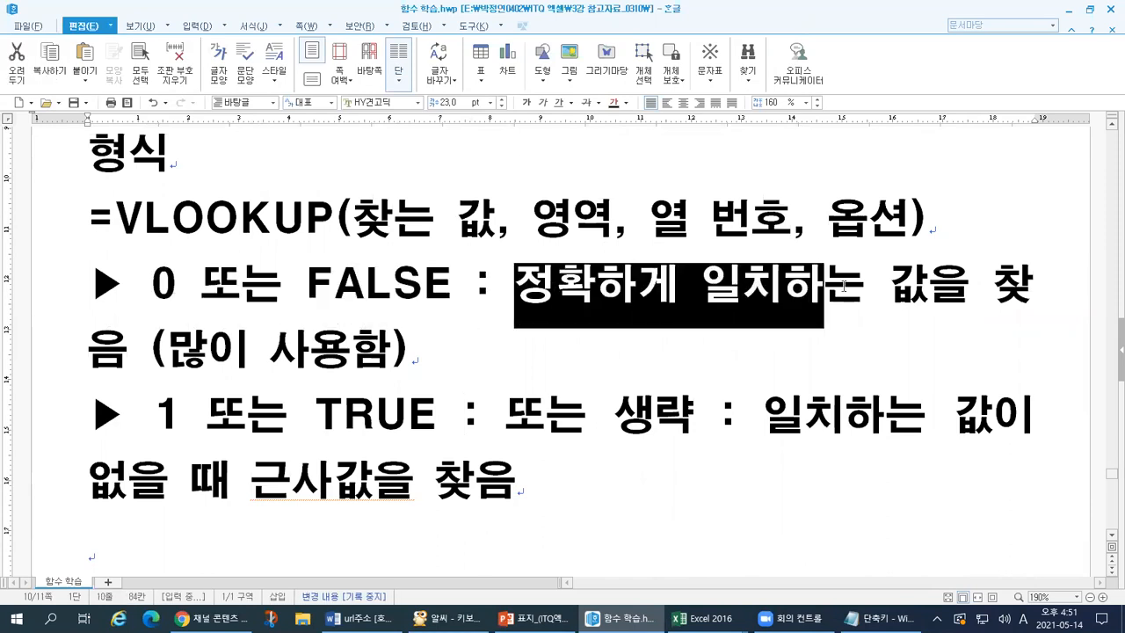
drag(155, 415, 464, 415)
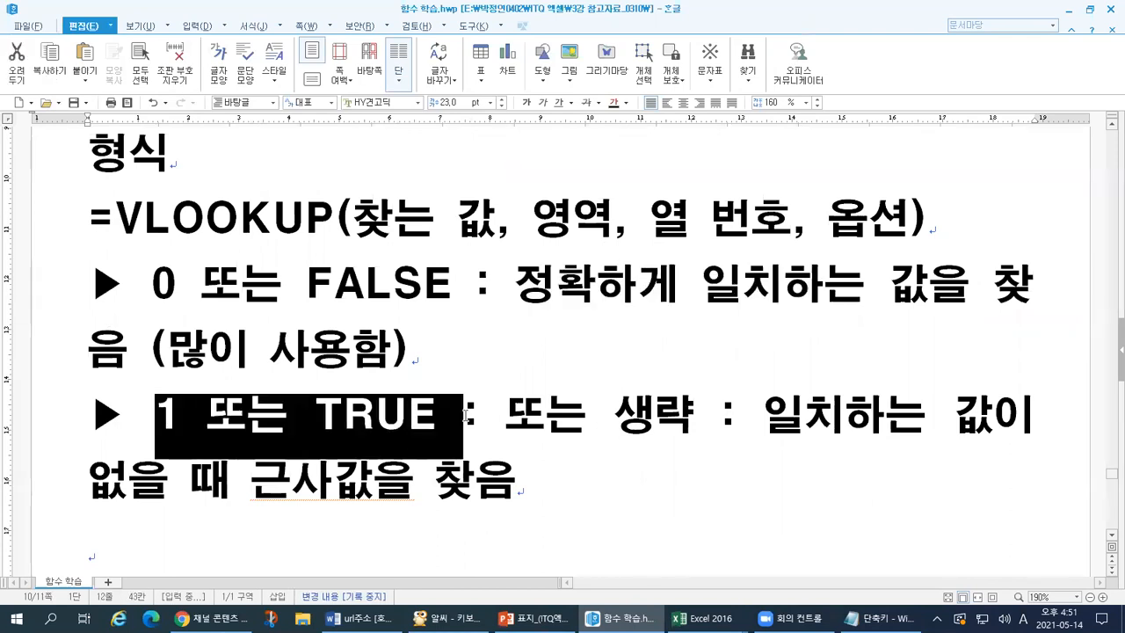
drag(238, 480, 370, 479)
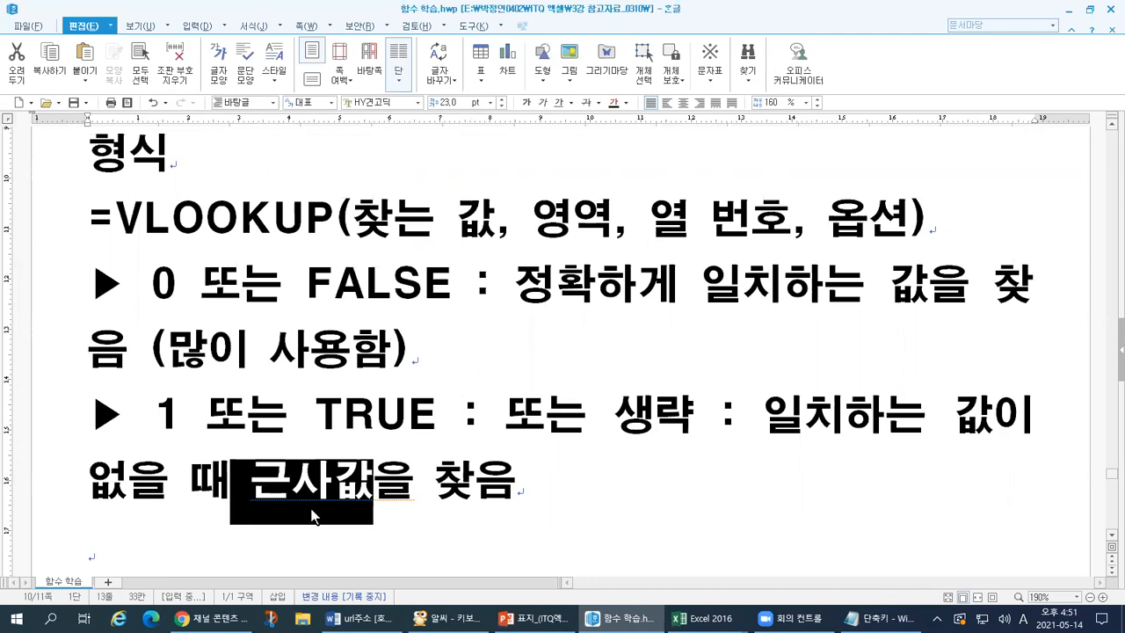
drag(156, 415, 163, 427)
drag(156, 280, 439, 284)
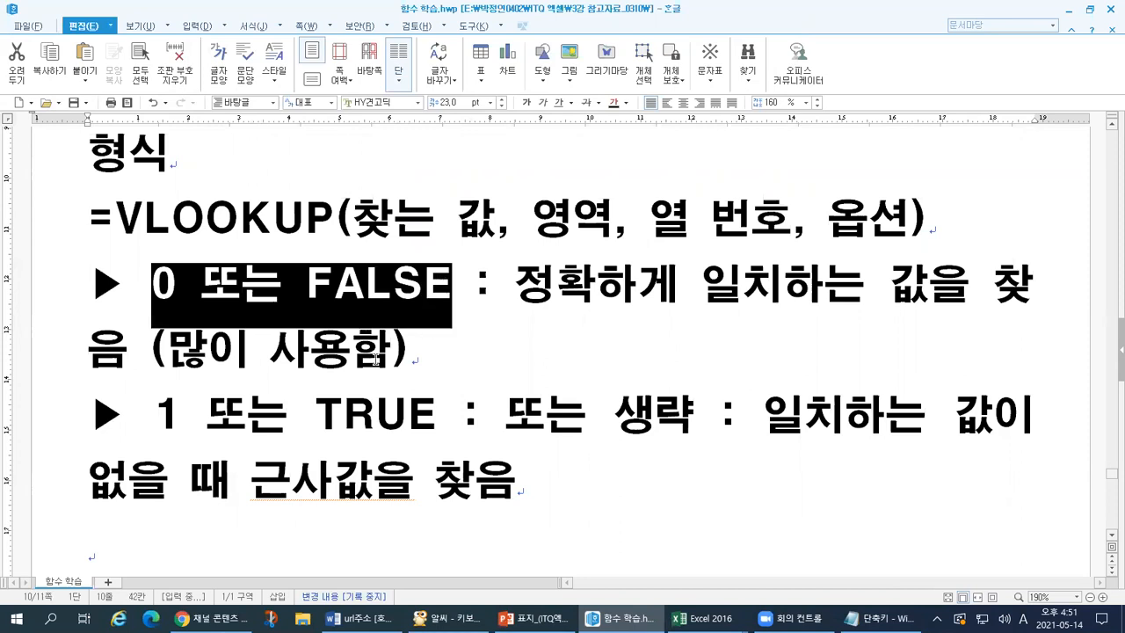
drag(169, 344, 385, 333)
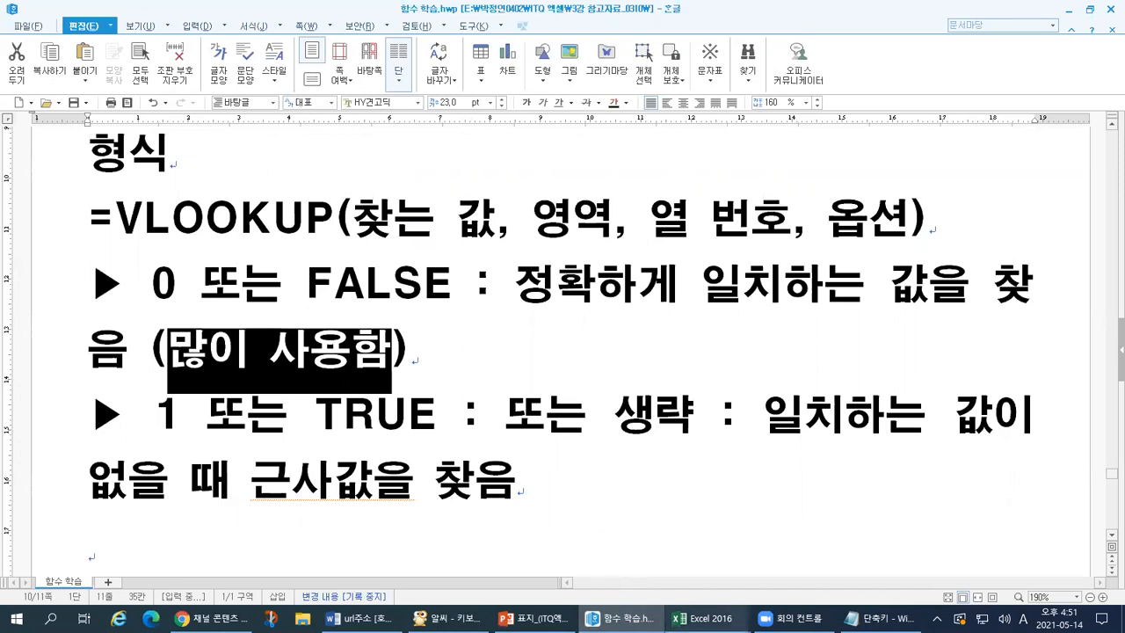
Step: Switch to the 0514 DSUM VLOOKUP workbook in Excel and show its VLOOKUP sheet with cell A2 selected
mouse_move(703, 618)
click(712, 575)
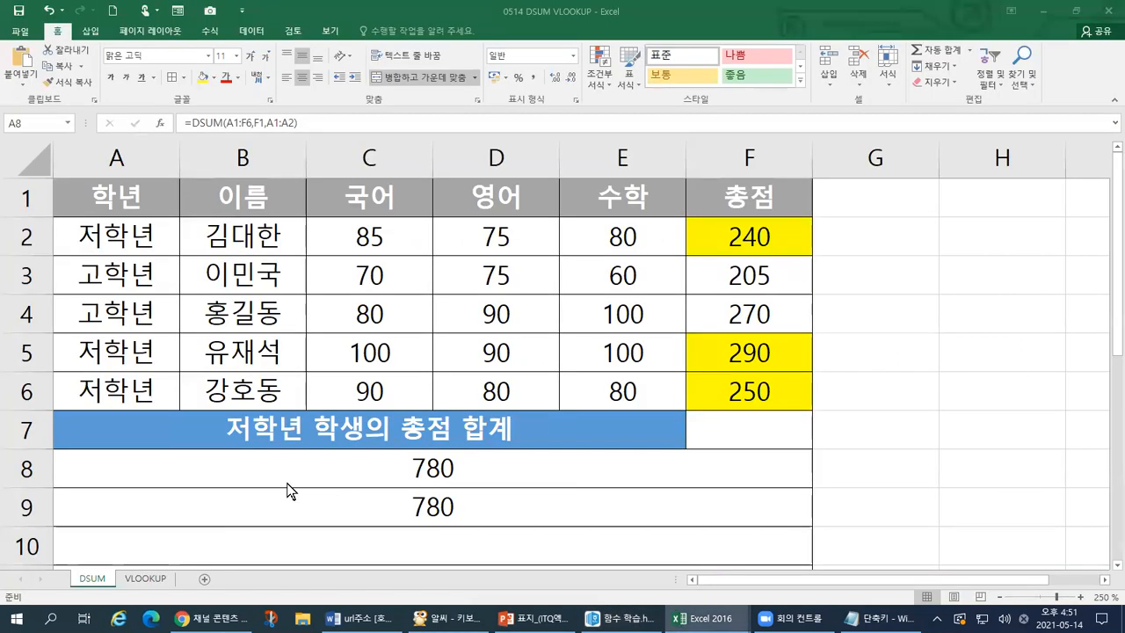
click(145, 579)
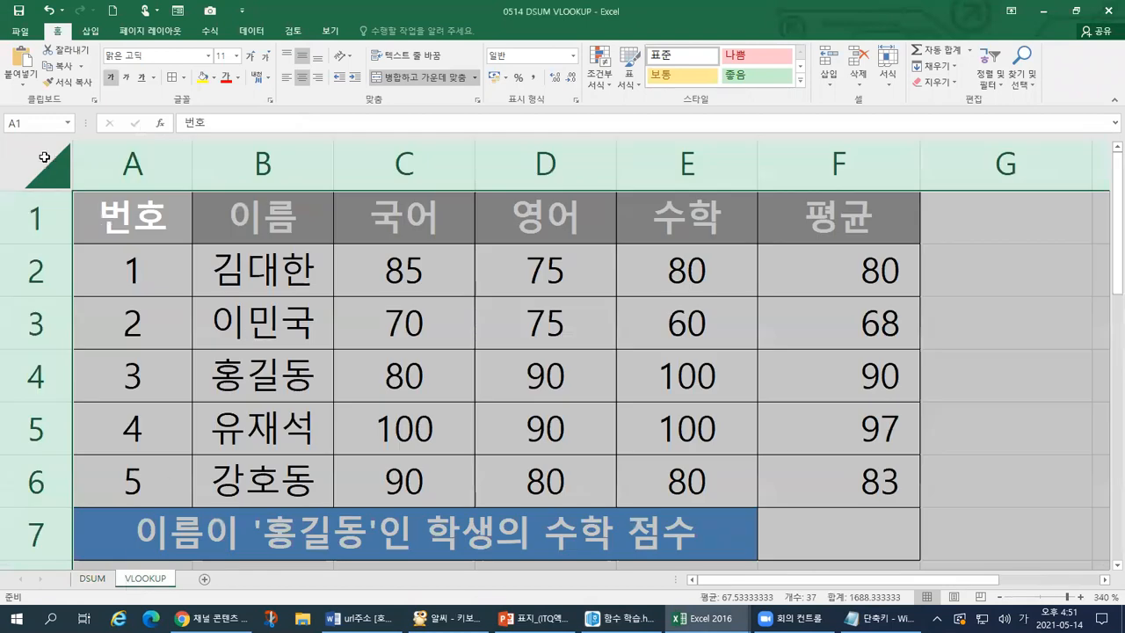
click(184, 269)
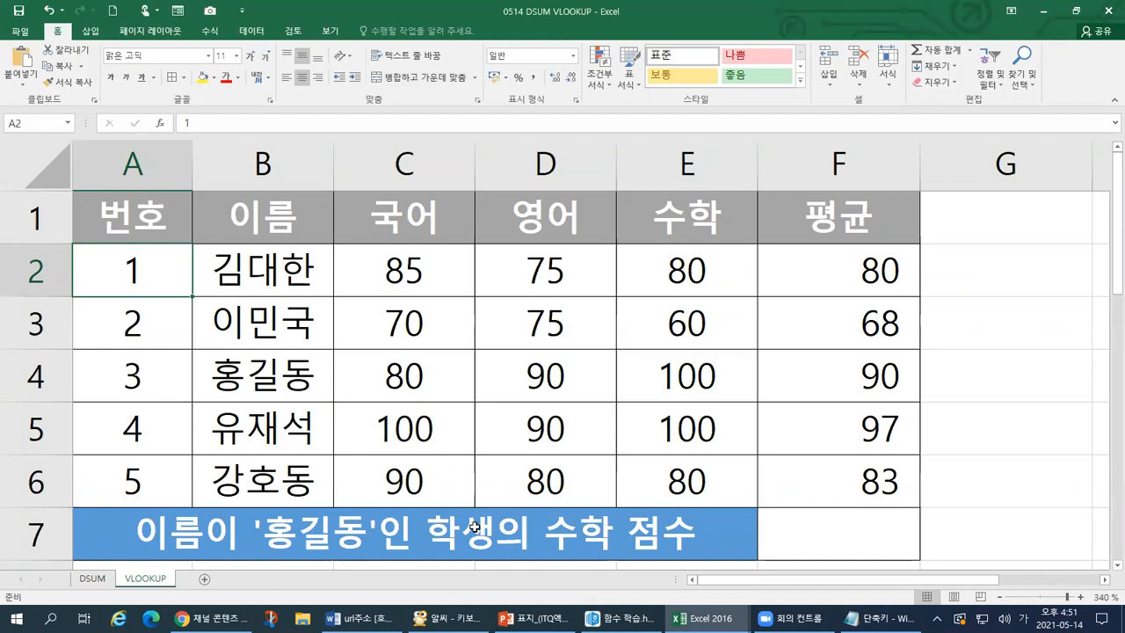
Step: Examine the answer cell F7, the student's name in B4 and the matching 수학 score in E4
click(862, 532)
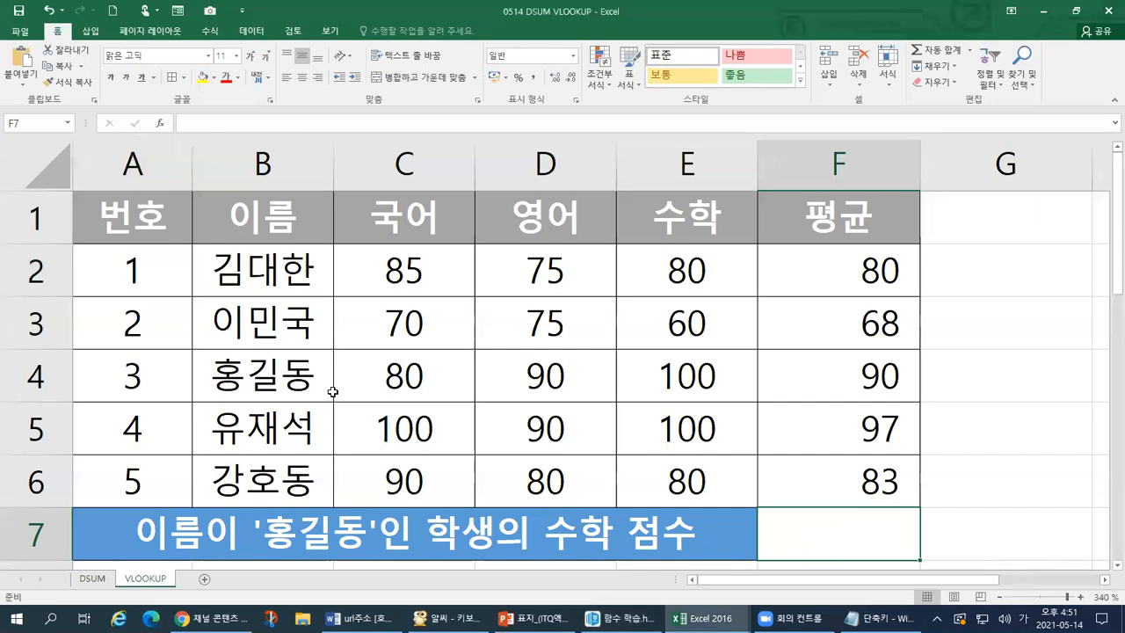
click(280, 377)
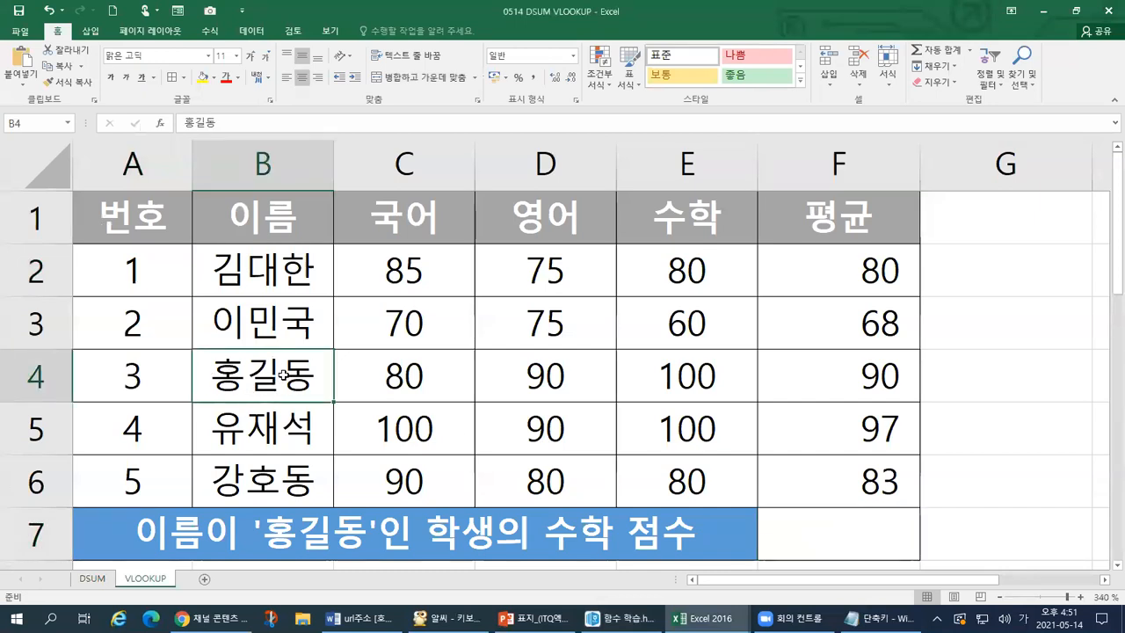
drag(666, 212, 652, 382)
click(650, 378)
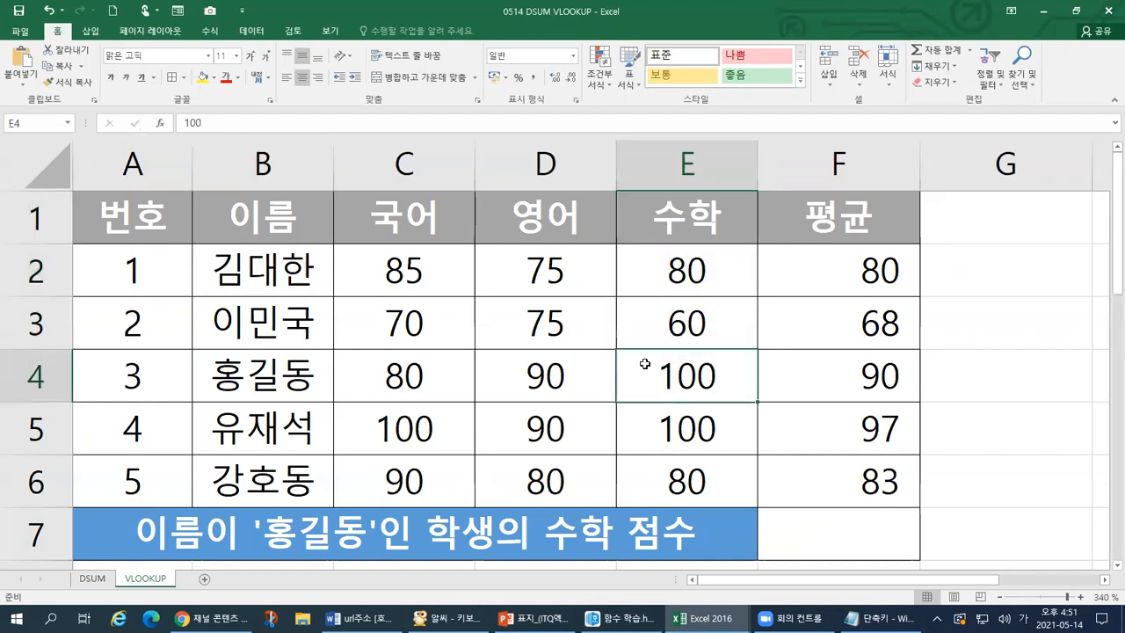
Step: Enter 100 by hand in cell F7 as the student's 수학 score and clear the cell
click(818, 533)
text(100)
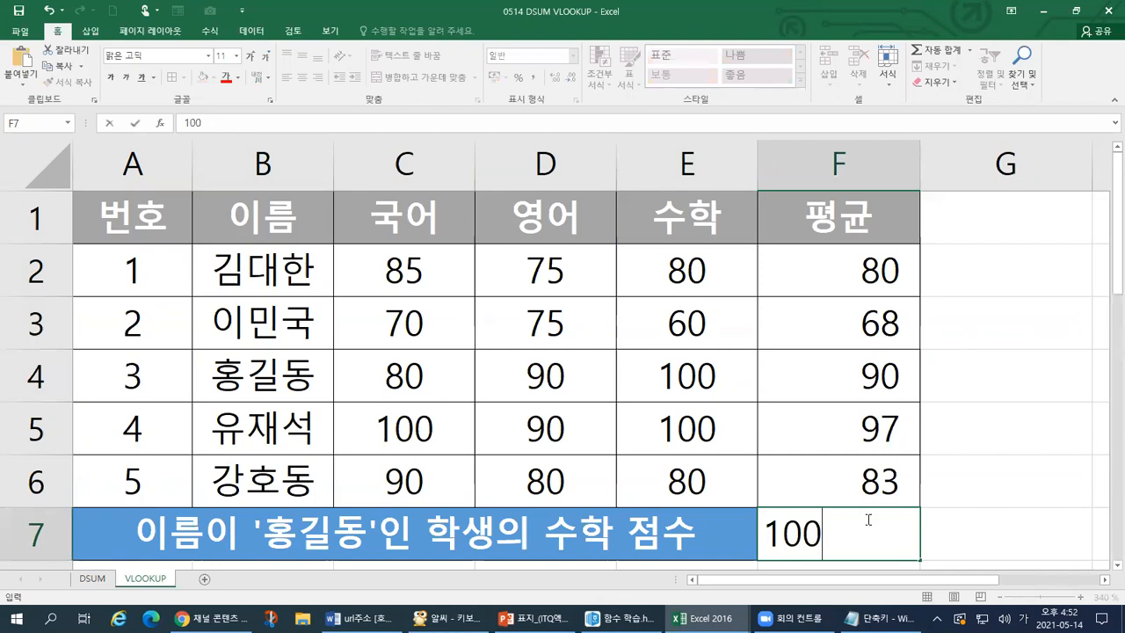
click(962, 527)
click(889, 538)
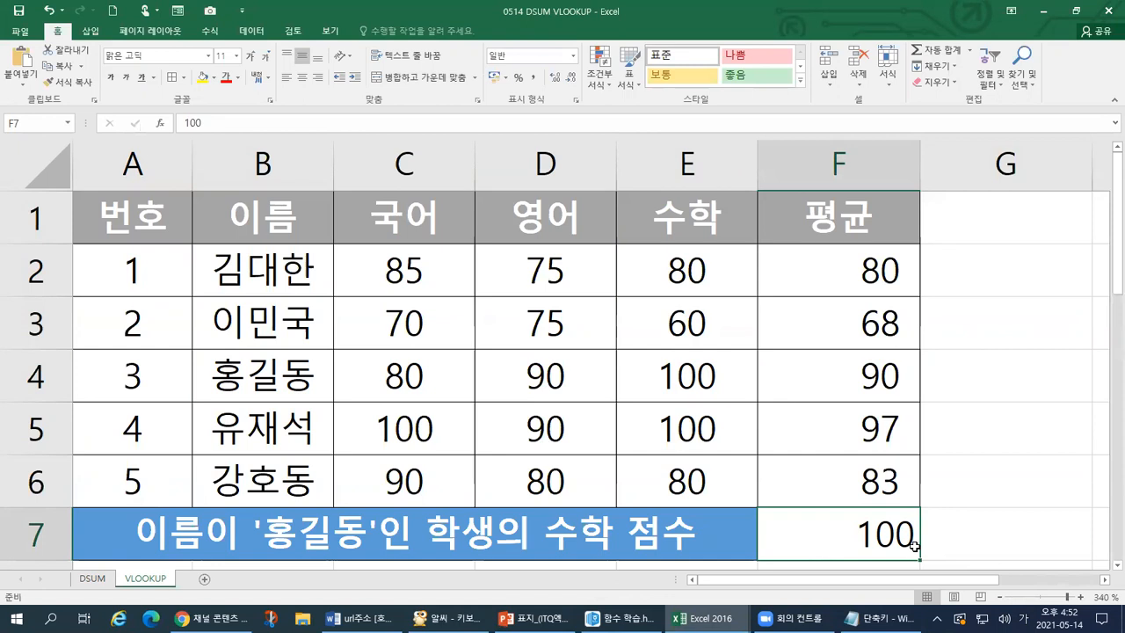
key(Delete)
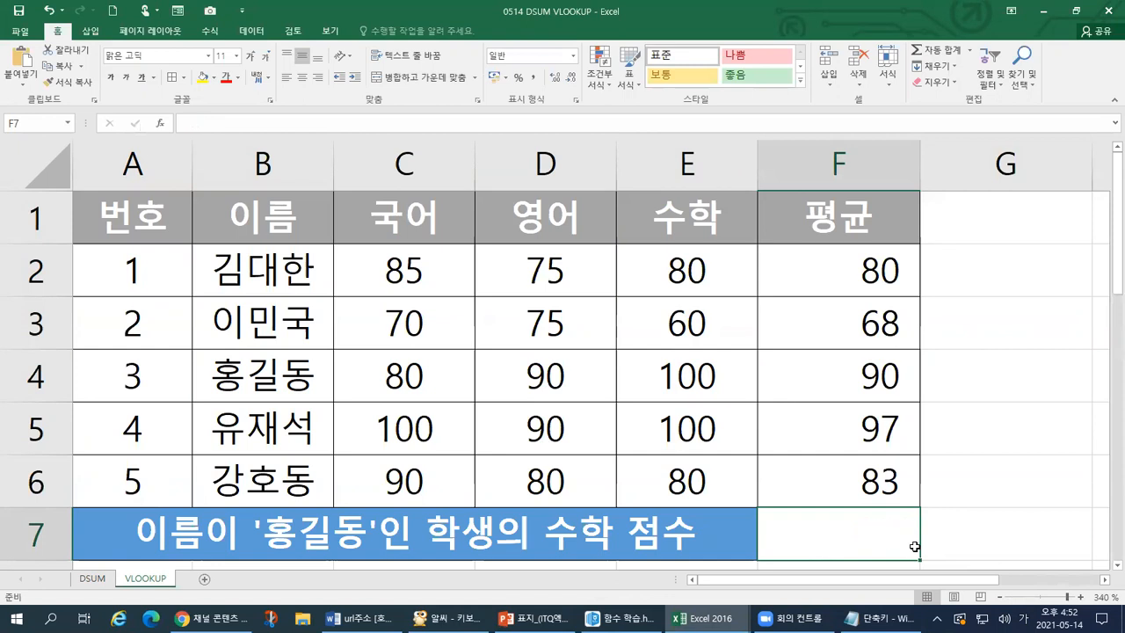
Step: Merge and center cells A8:F8 and extend the merged format down through row 10
scroll(882, 480, down, 1)
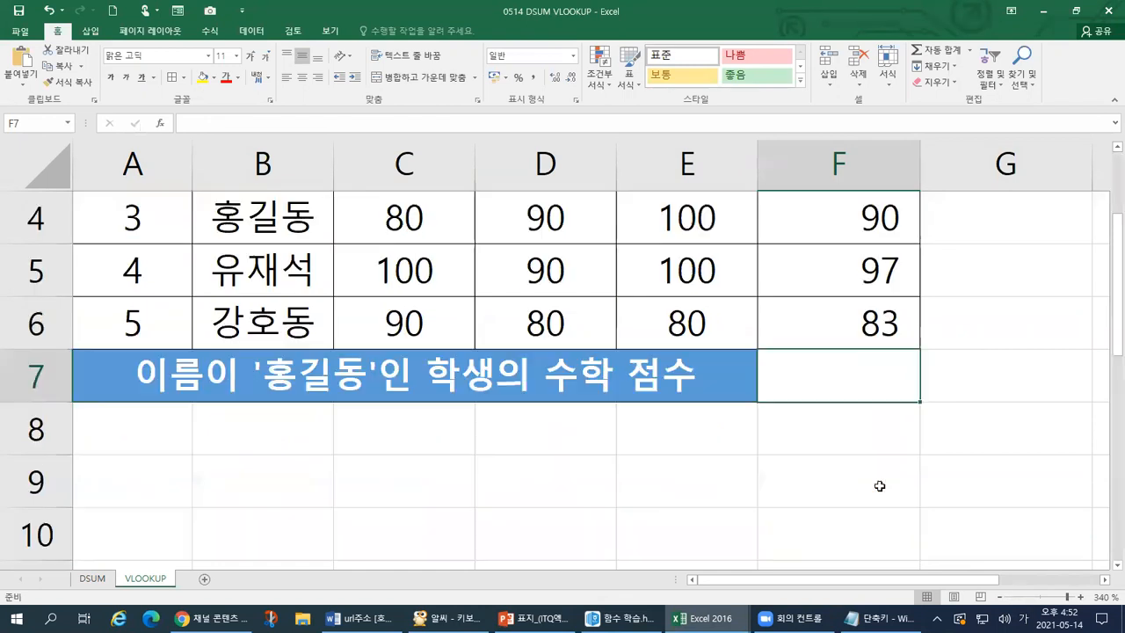
drag(168, 427, 817, 448)
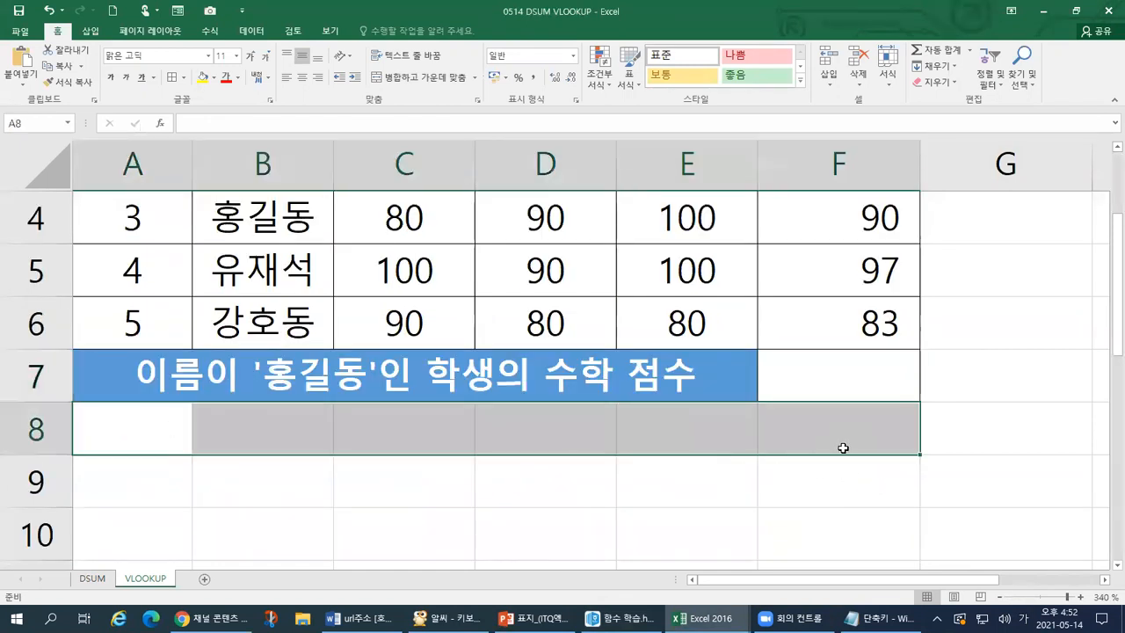
click(421, 76)
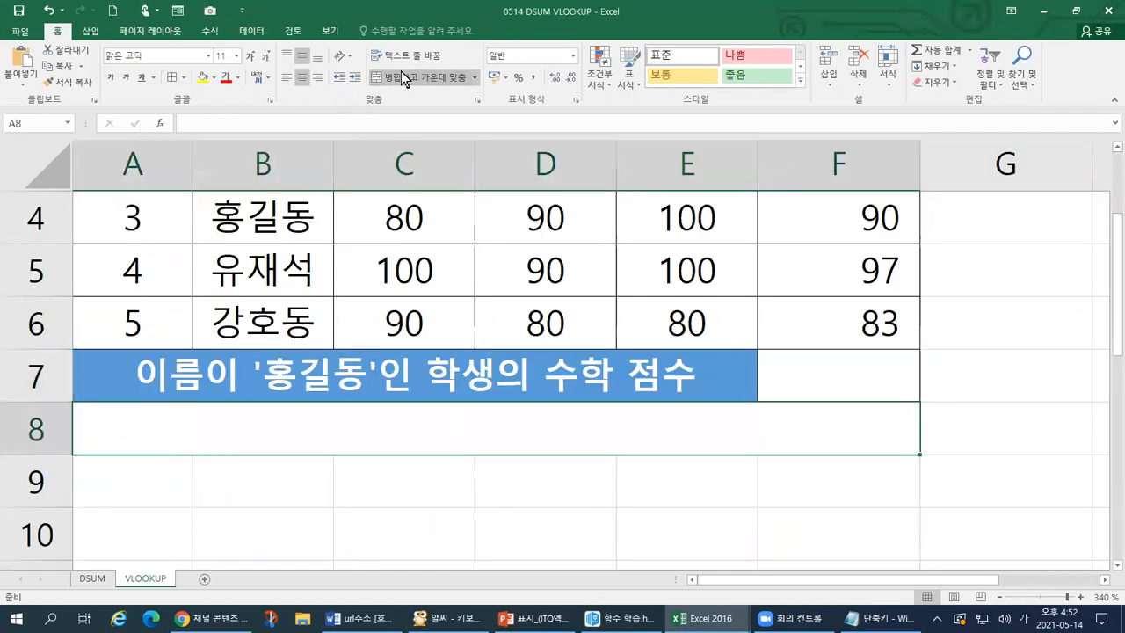
drag(919, 462, 919, 561)
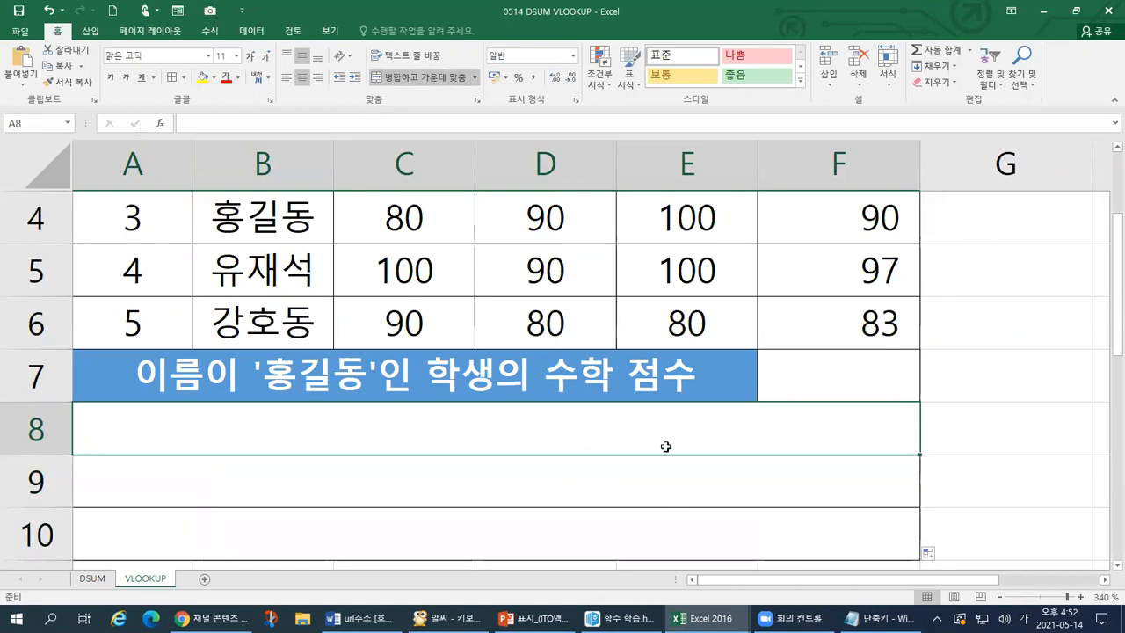
text(=ㅍ)
key(Hangul)
key(BackSpace)
text(v)
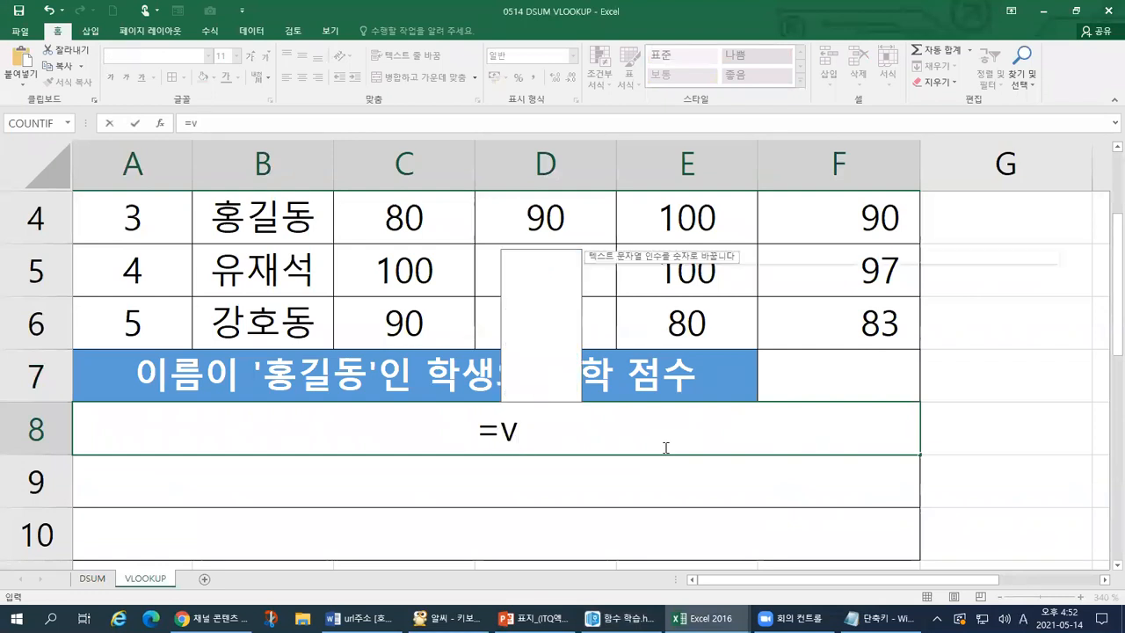
text(lookup)
key(BackSpace)
key(BackSpace)
key(BackSpace)
key(BackSpace)
key(BackSpace)
key(BackSpace)
key(BackSpace)
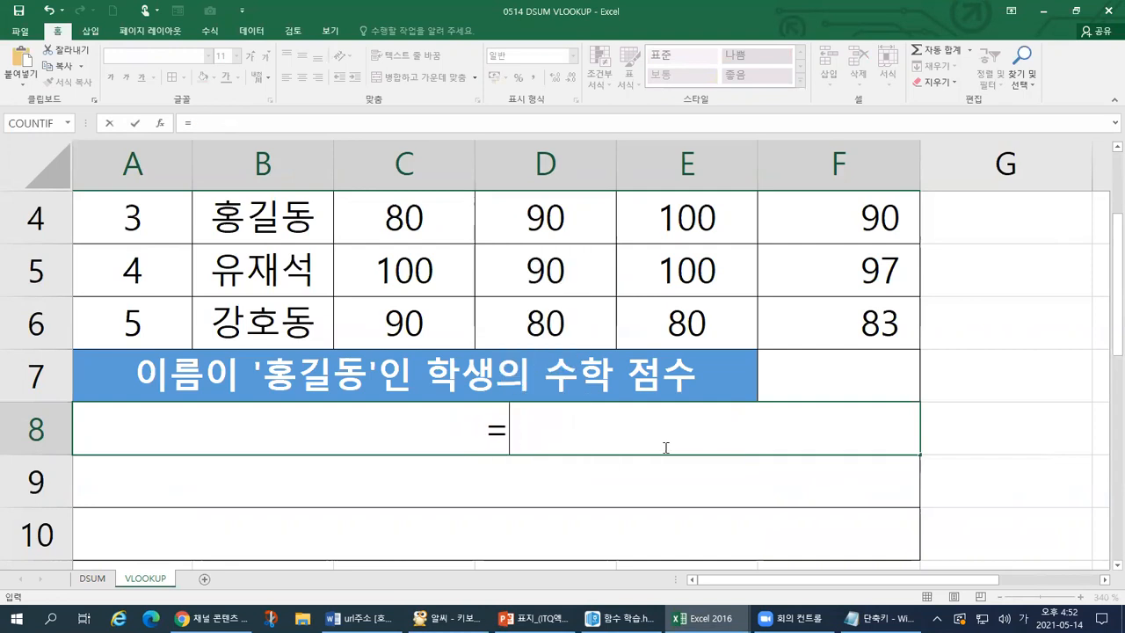
text(피ㅐ)
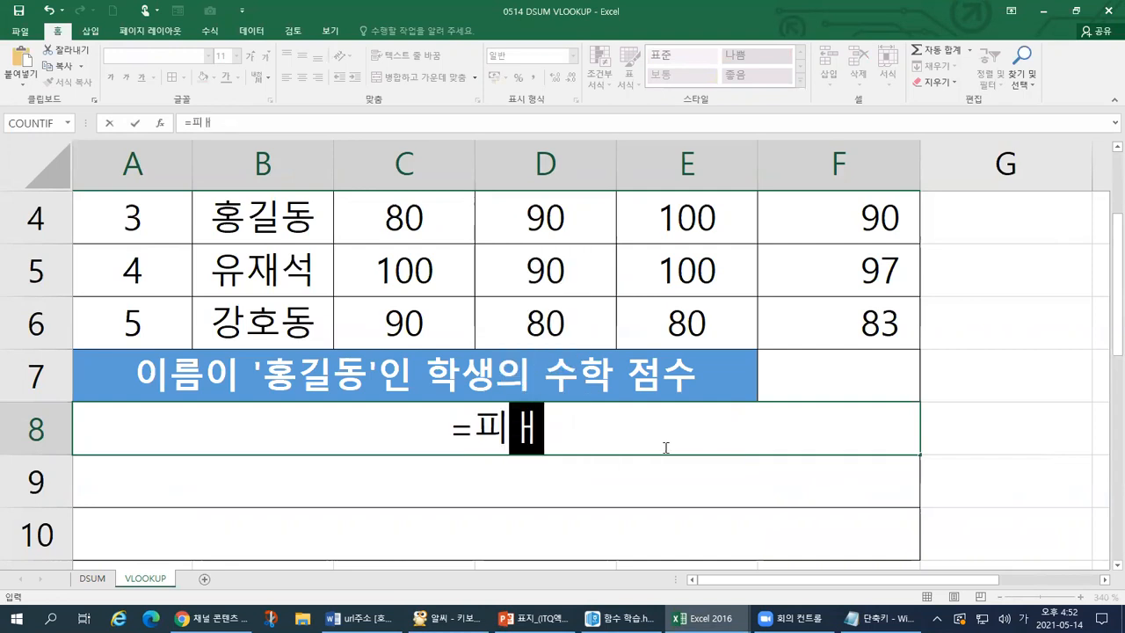
text(ㅐㅏㅕ)
key(BackSpace)
key(BackSpace)
key(BackSpace)
key(BackSpace)
key(BackSpace)
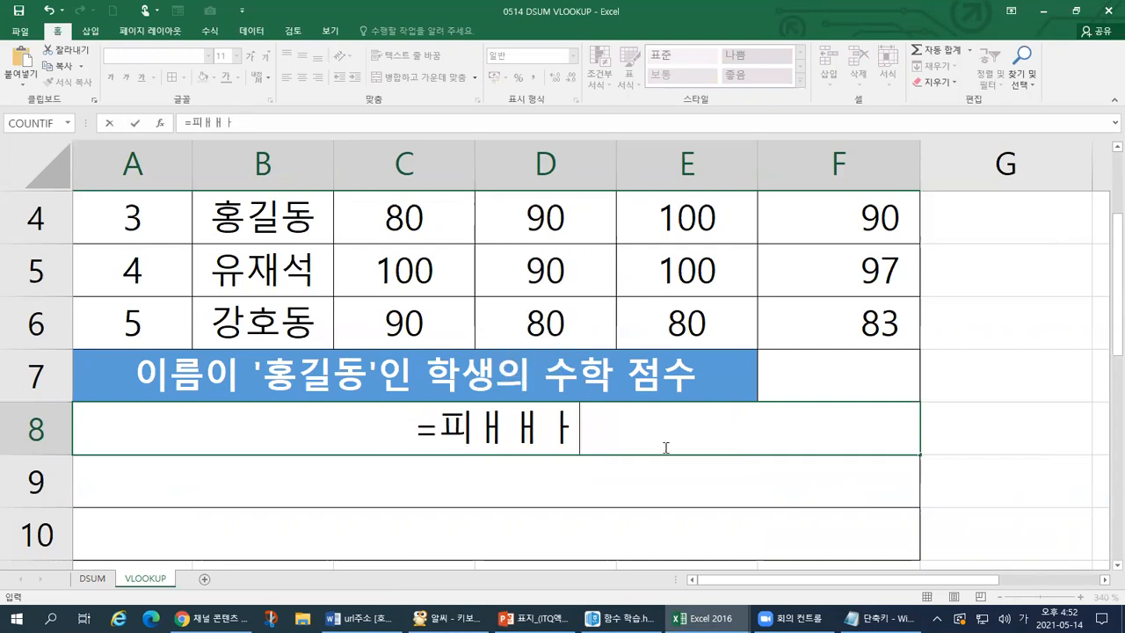
Step: Begin the syntax example in merged cell A8 with =VLOOKUP(찾을 값, and underline lookup_value in the argument hint
text(V)
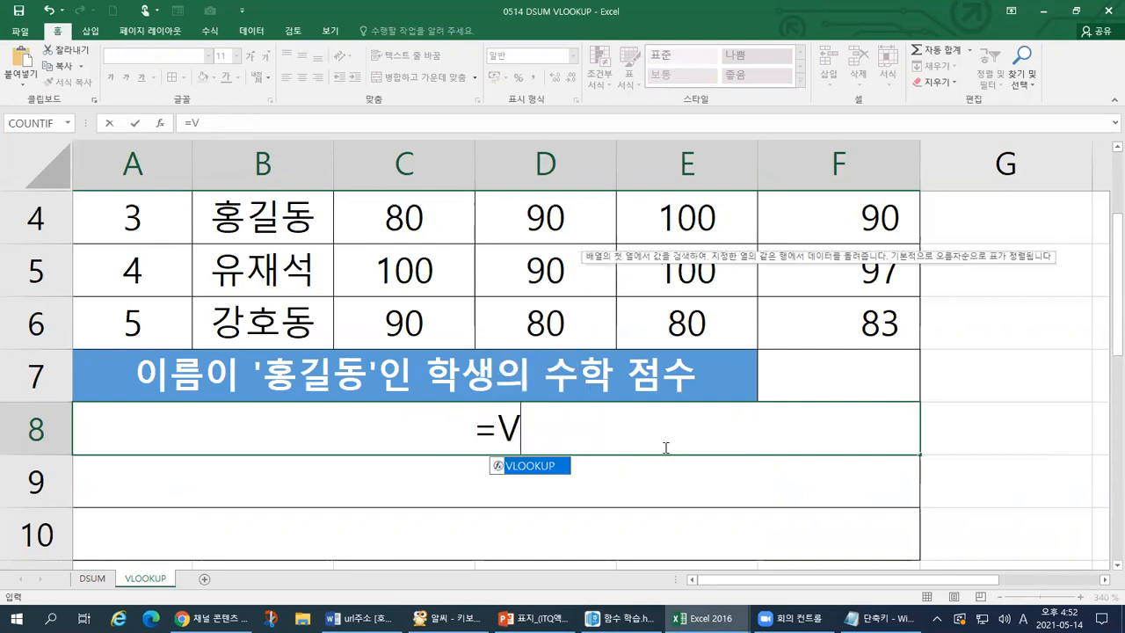
text(LOOKUP()
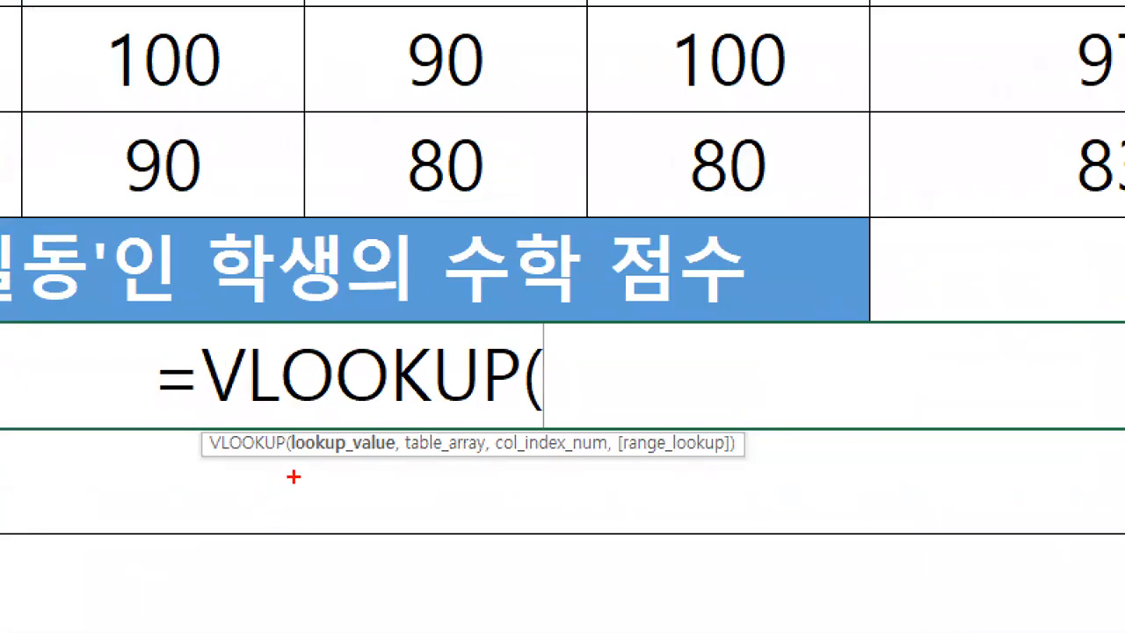
drag(294, 455, 388, 456)
text(참을)
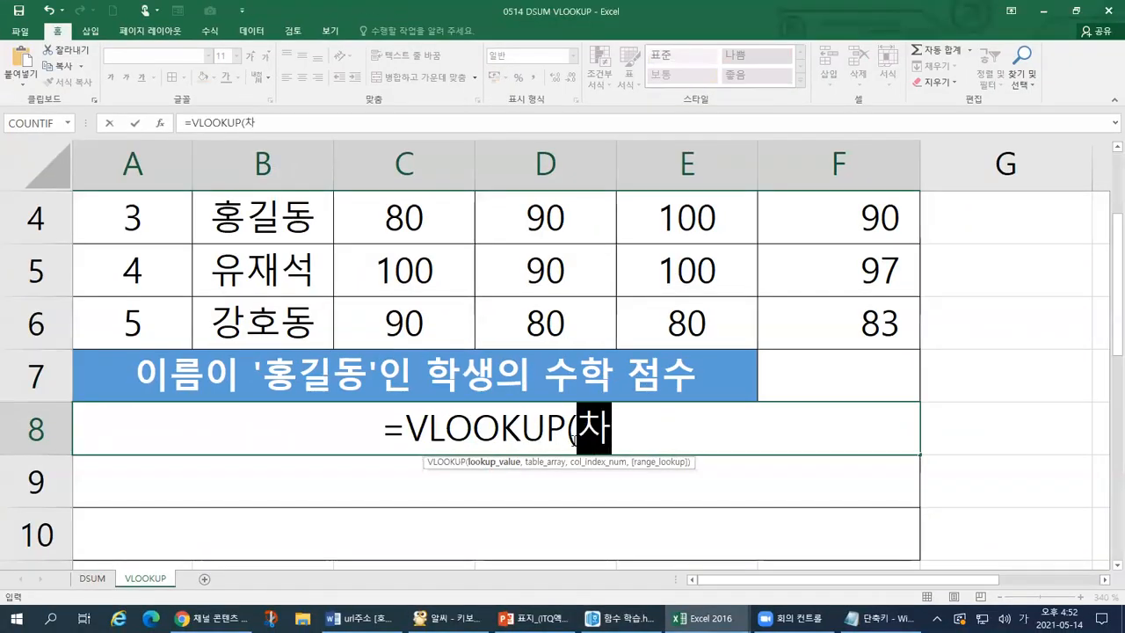
key(BackSpace)
key(BackSpace)
text(찾을)
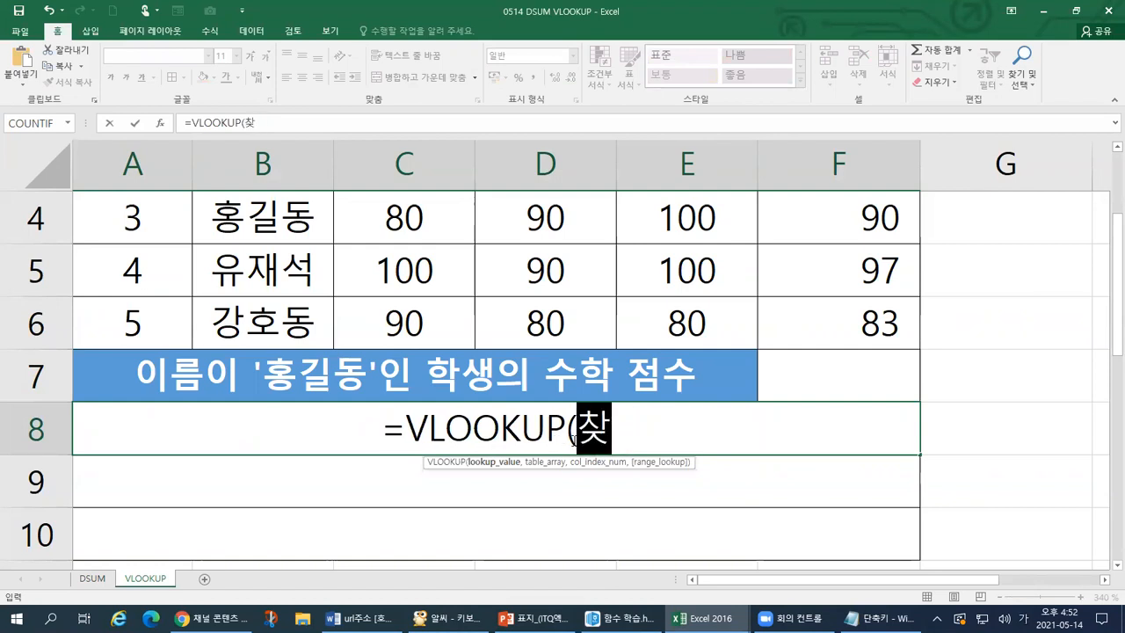
text( 값,)
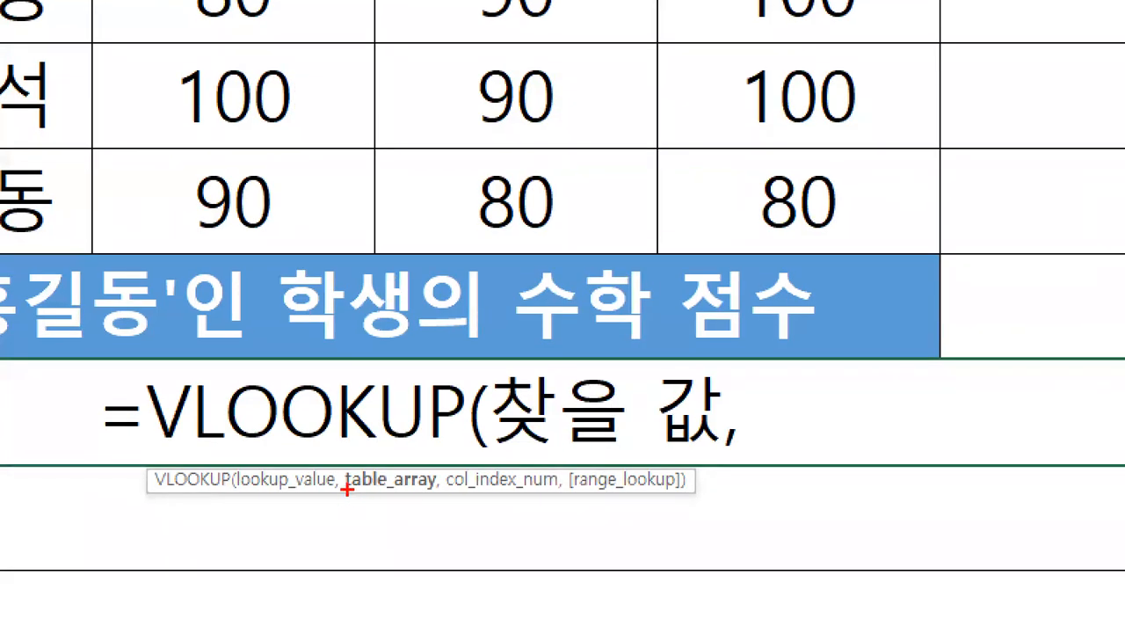
Step: Underline table_array in the argument hint and add 셀의 범위 as the second argument in A8, followed by a comma
drag(347, 489, 449, 495)
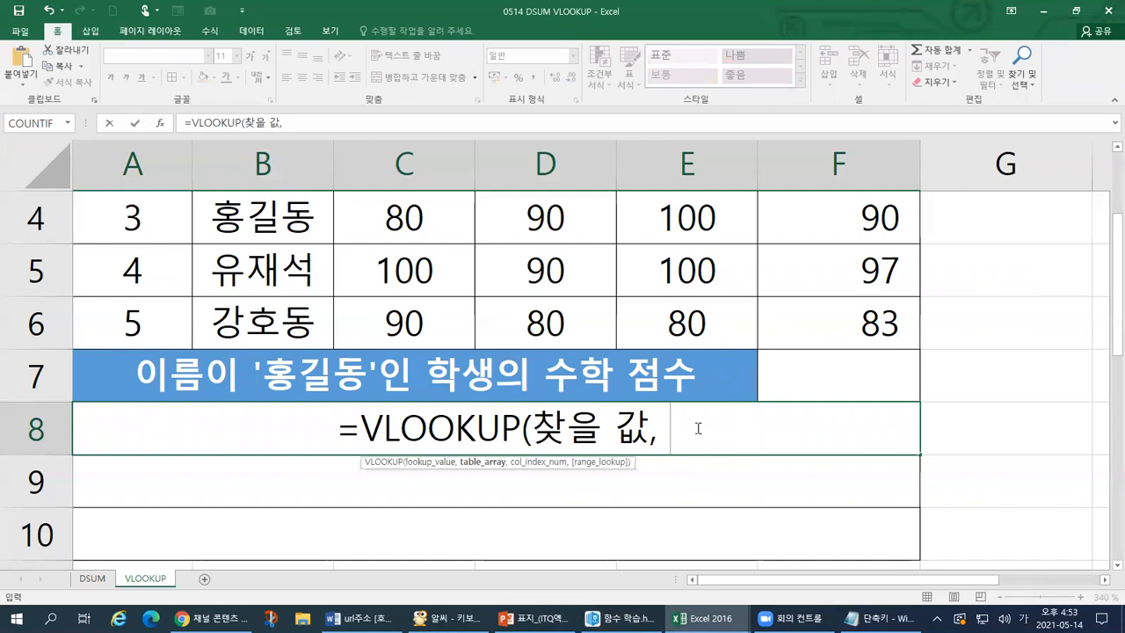
text(세셀의 범위)
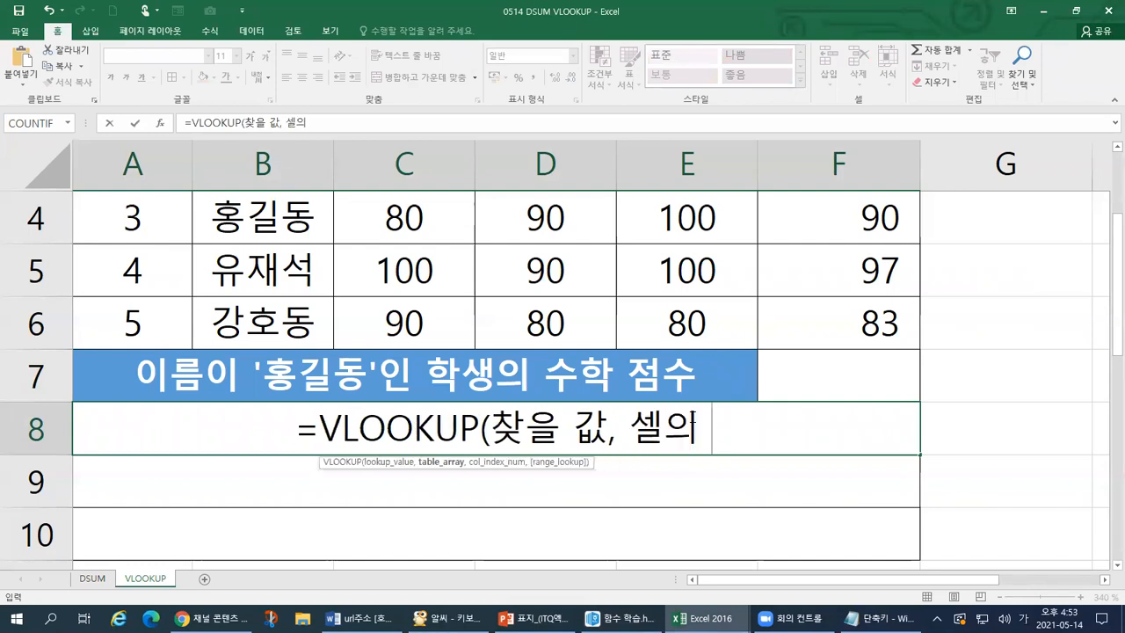
text(,)
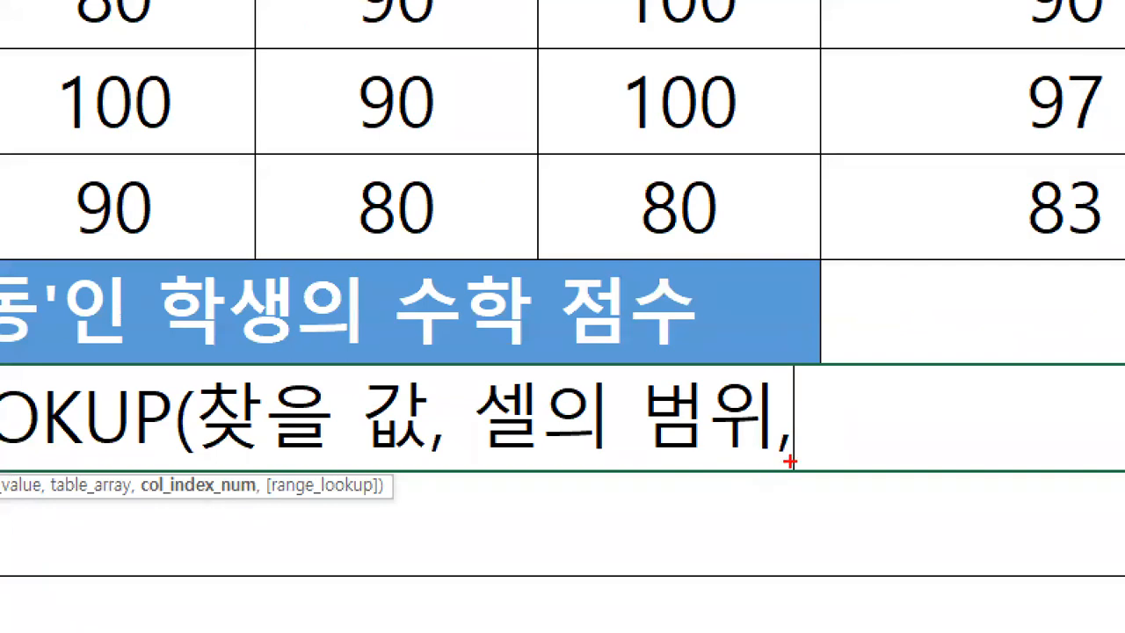
Step: Circle the last comma, underline col_index_num in the hint and mark both sides of column E with on-screen pen strokes
mouse_move(743, 451)
mouse_down()
mouse_move(729, 430)
mouse_move(788, 468)
mouse_up()
drag(133, 505, 262, 508)
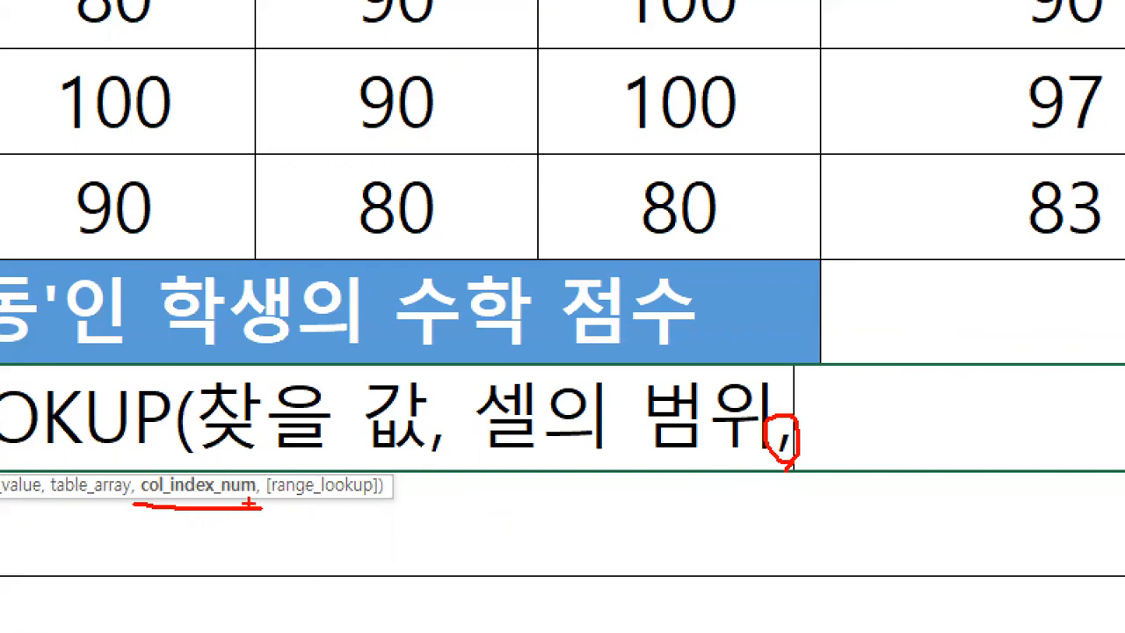
drag(176, 502, 255, 499)
drag(546, 11, 543, 233)
drag(770, 2, 767, 257)
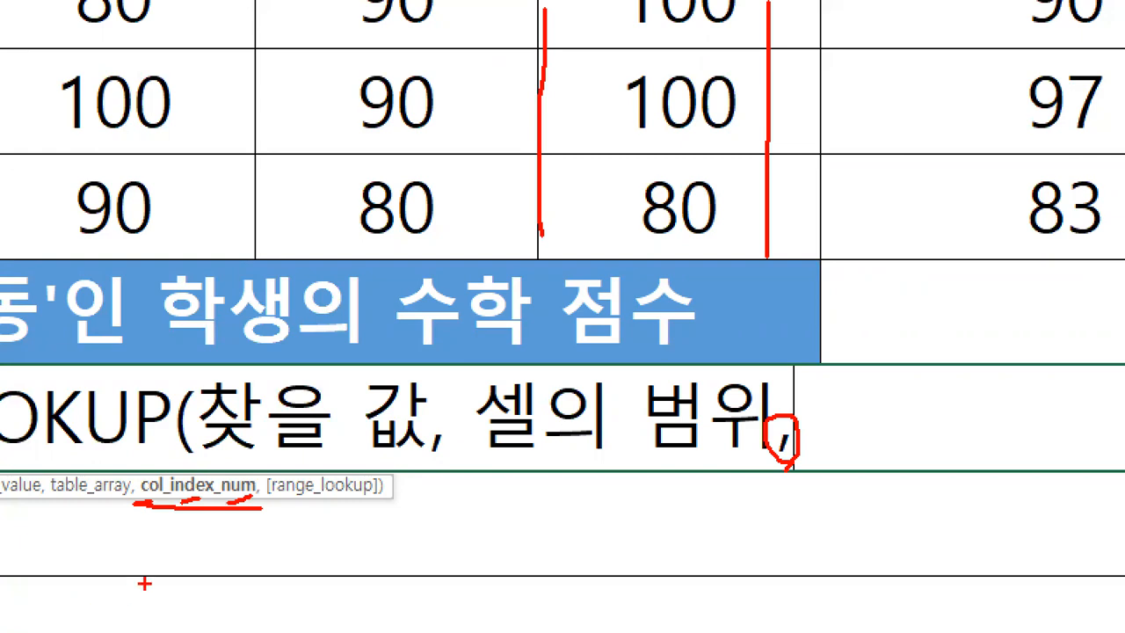
Step: Handwrite the note Column=기둥 below the argument hint and underline the word Column
drag(275, 535, 278, 605)
drag(332, 523, 332, 606)
mouse_move(350, 567)
mouse_down()
mouse_move(385, 555)
mouse_move(397, 598)
mouse_move(435, 602)
mouse_up()
mouse_move(464, 553)
mouse_down()
mouse_move(488, 553)
mouse_move(494, 594)
mouse_up()
drag(199, 618, 501, 615)
mouse_move(514, 543)
mouse_down()
mouse_move(530, 543)
mouse_move(530, 563)
mouse_move(585, 597)
mouse_up()
drag(609, 510, 623, 608)
mouse_move(679, 497)
mouse_down()
mouse_move(714, 560)
mouse_move(695, 606)
mouse_up()
click(747, 592)
Step: Extend the handwritten note with 세로, 열 and a downward arrow beside column E, box col_index_num, and leave annotation mode
mouse_move(780, 509)
mouse_down()
mouse_move(772, 554)
mouse_move(796, 555)
mouse_up()
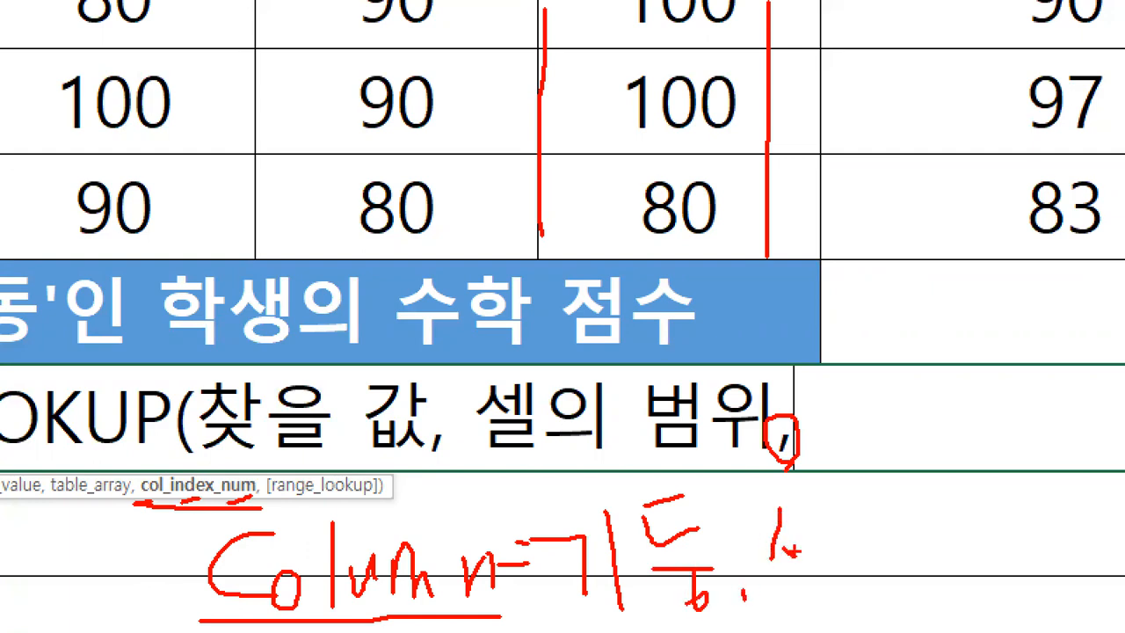
drag(883, 15, 888, 278)
mouse_move(862, 242)
mouse_down()
mouse_move(886, 283)
mouse_move(920, 232)
mouse_up()
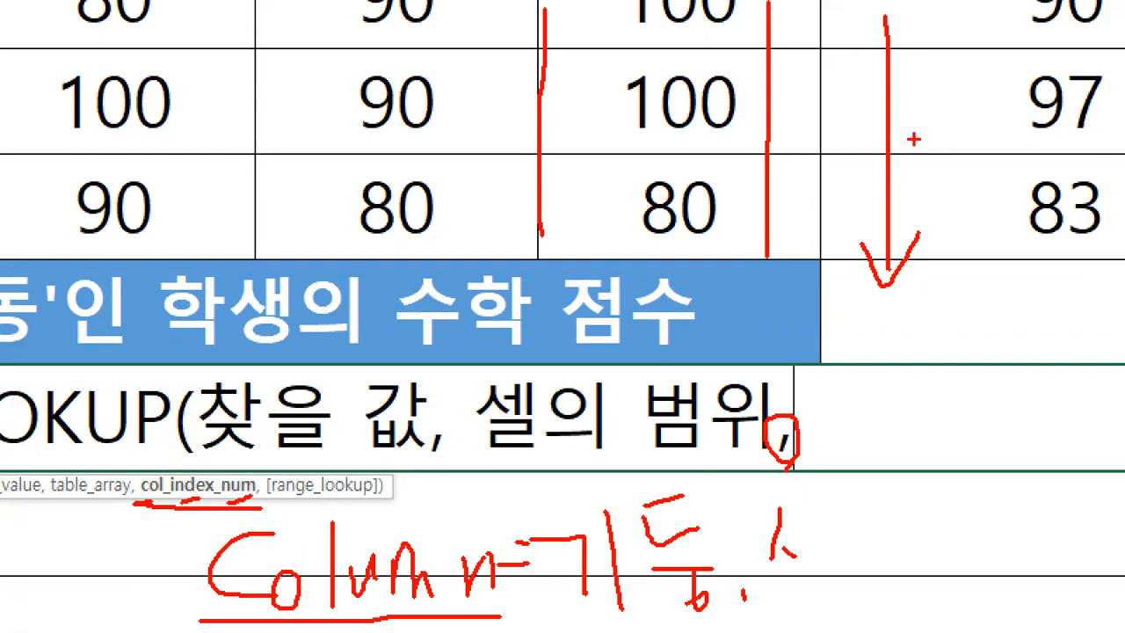
mouse_move(797, 533)
mouse_down()
mouse_move(826, 531)
mouse_move(831, 556)
mouse_up()
drag(844, 492, 845, 568)
drag(880, 500, 933, 561)
mouse_move(926, 539)
mouse_down()
mouse_move(927, 570)
mouse_move(941, 582)
mouse_up()
drag(993, 565, 993, 589)
mouse_move(1029, 498)
mouse_down()
mouse_move(1025, 509)
mouse_move(1075, 508)
mouse_up()
drag(1080, 485, 1071, 527)
drag(1080, 515, 1087, 589)
mouse_move(130, 517)
mouse_down()
mouse_move(189, 522)
mouse_move(283, 467)
mouse_move(132, 457)
mouse_move(130, 524)
mouse_up()
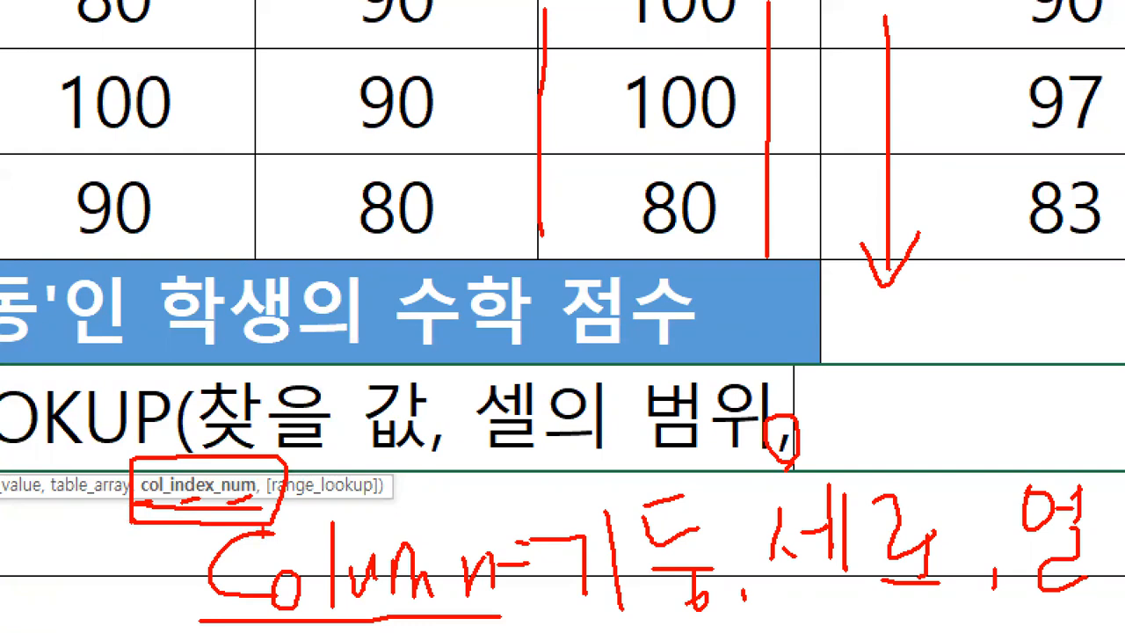
key(Escape)
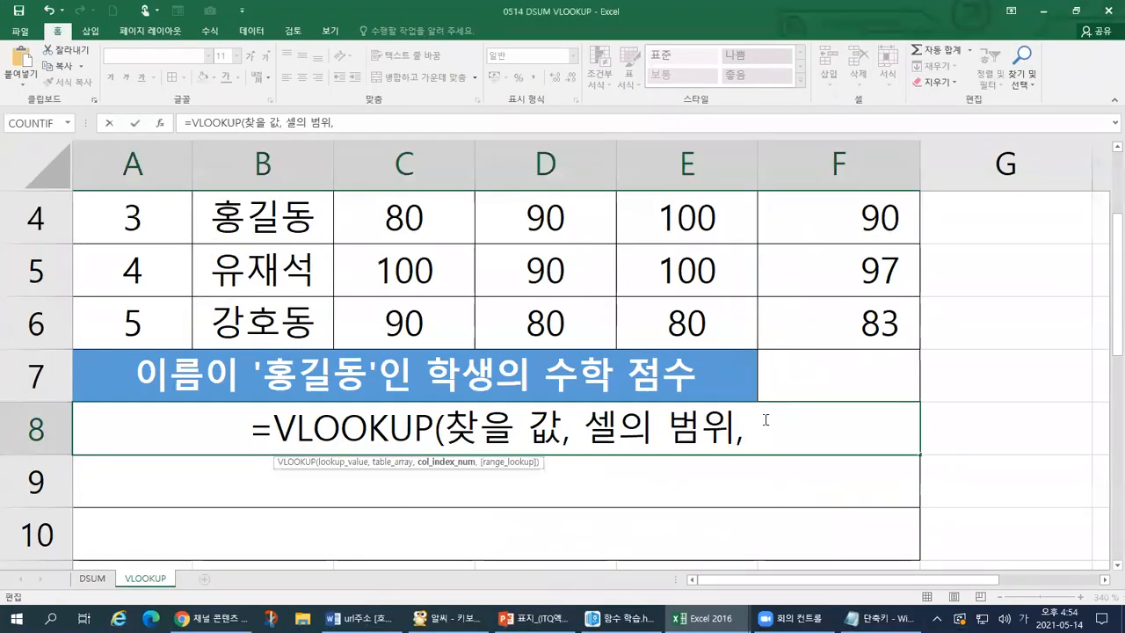
Step: Complete the A8 syntax with the arguments 열 번호 and 옵션 and a closing parenthesis, underlining range_lookup in the hint
text(열 번)
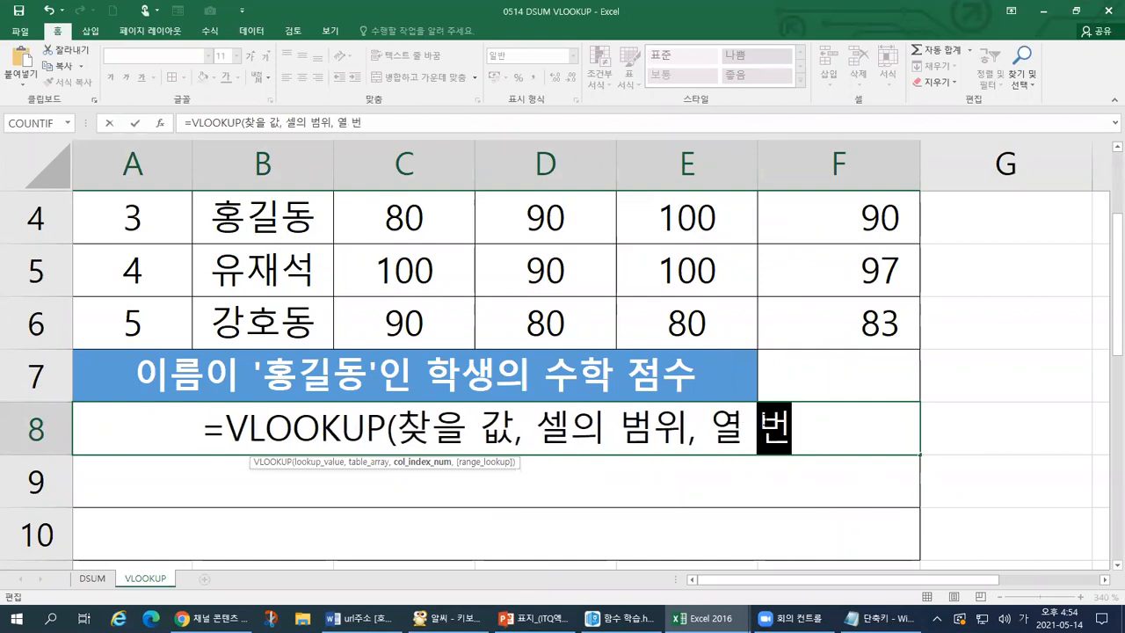
text(호,)
key(Escape)
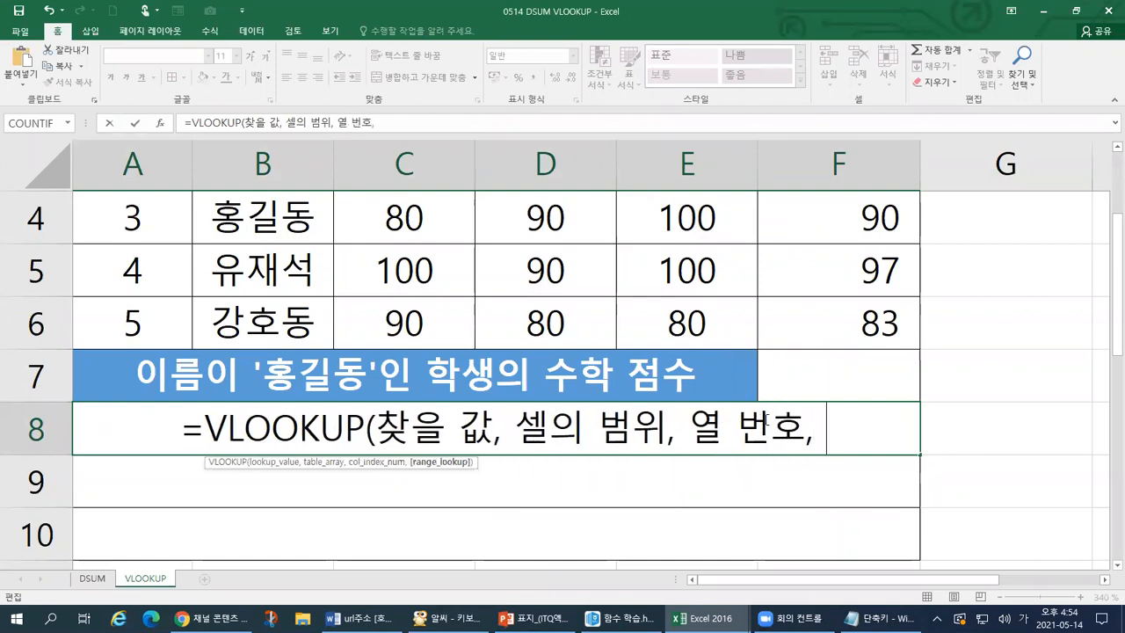
key(ctrl+1)
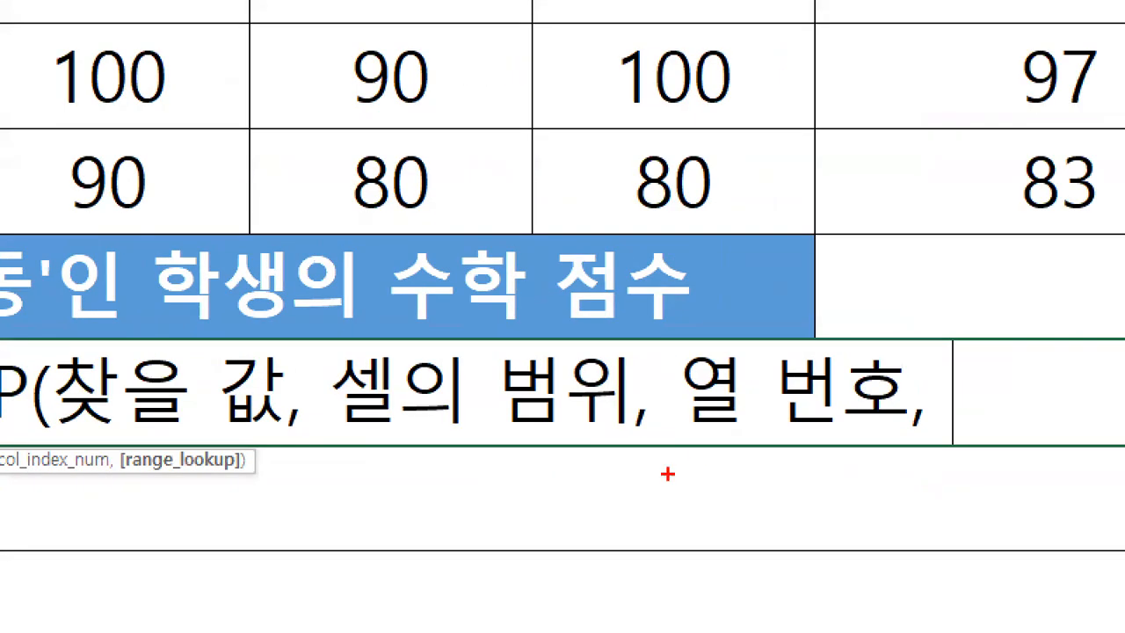
drag(106, 490, 268, 482)
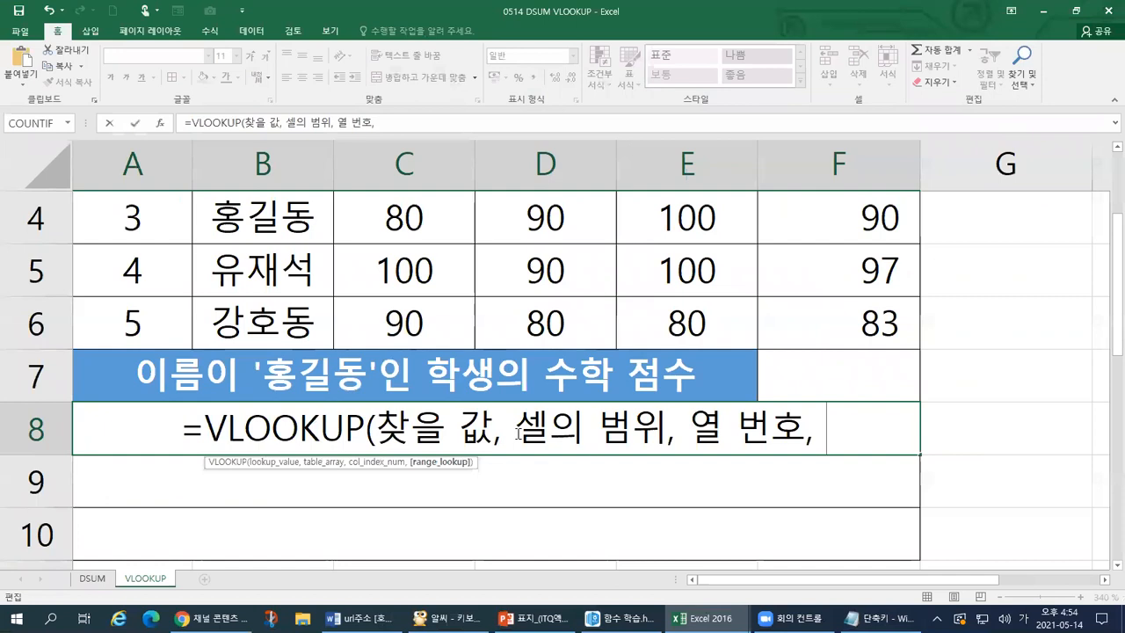
text(옵션))
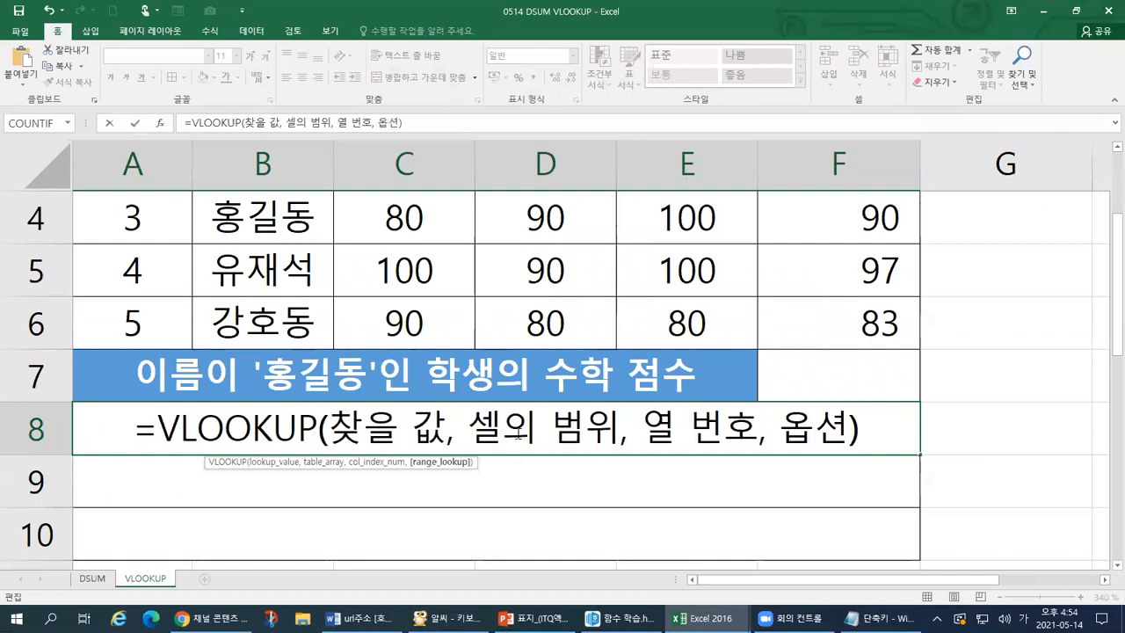
Step: Enclose the VLOOKUP syntax in A8 in double quotation marks and confirm the entry as text
text(")
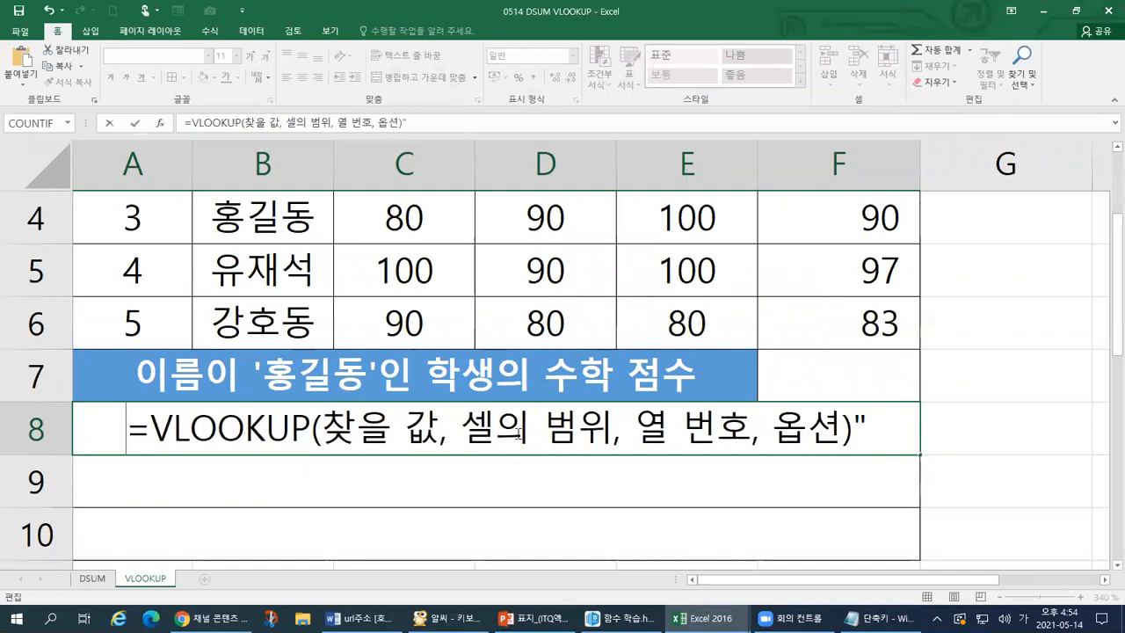
text(")
key(Return)
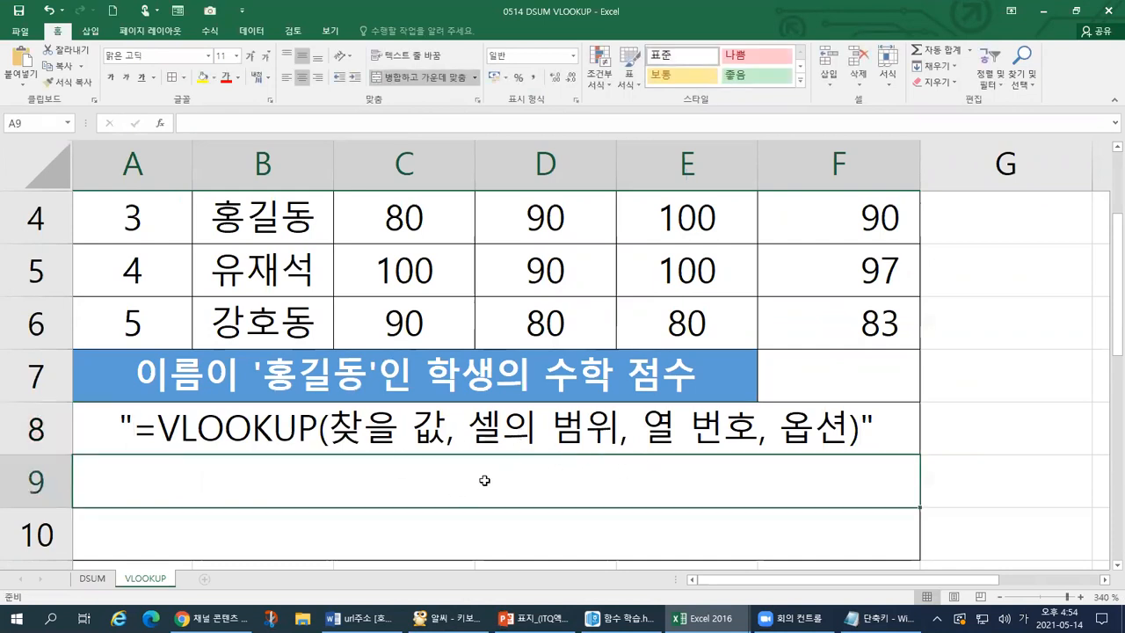
Step: Copy the opening =VLOOKUP( from the syntax text in A8 into merged cell A9
text(₩)
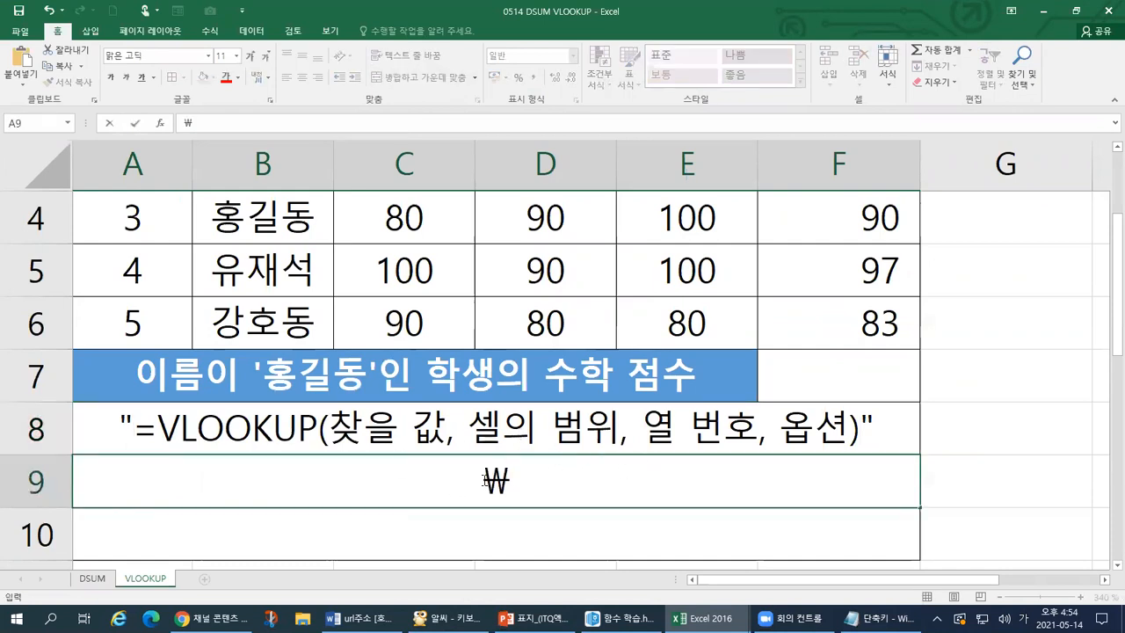
key(BackSpace)
double_click(132, 428)
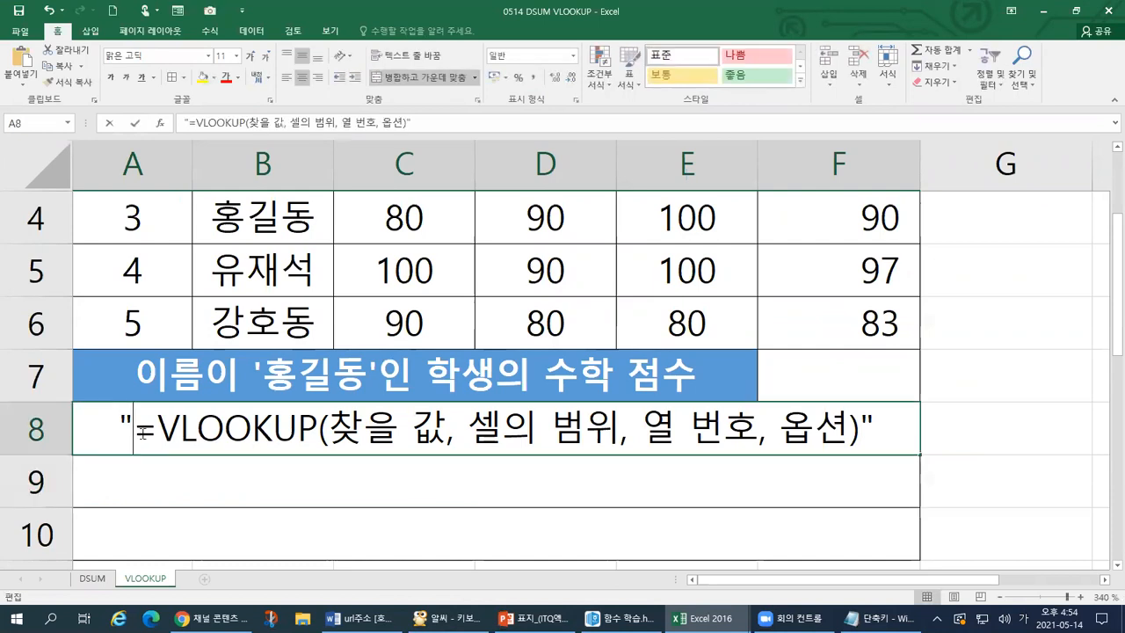
shift+click(331, 428)
key(ctrl+c)
click(458, 482)
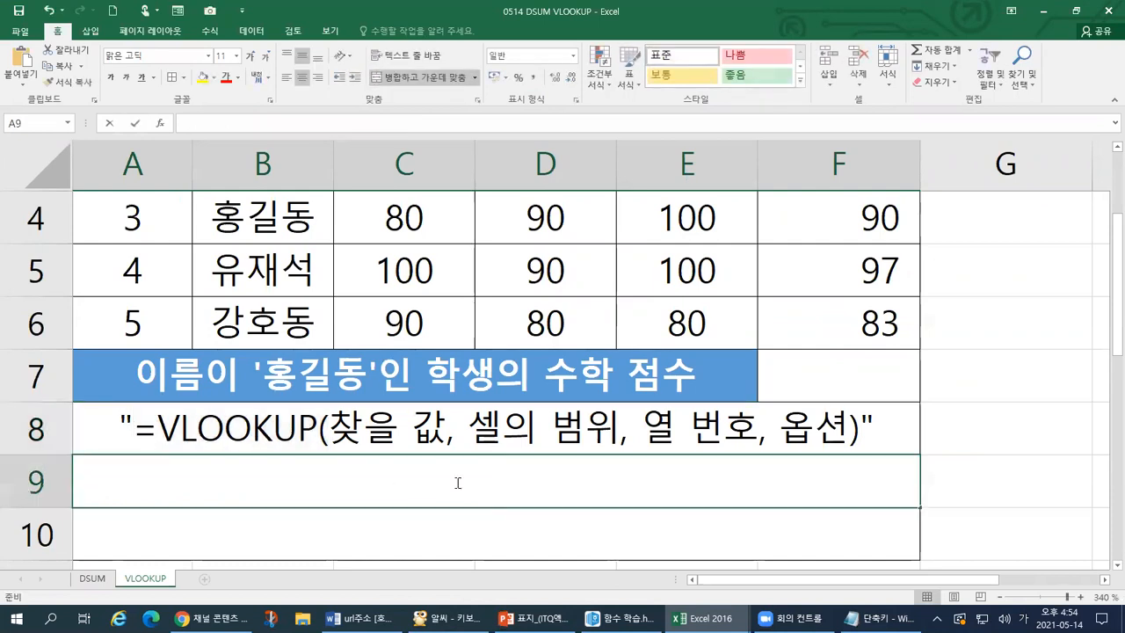
key(ctrl+v)
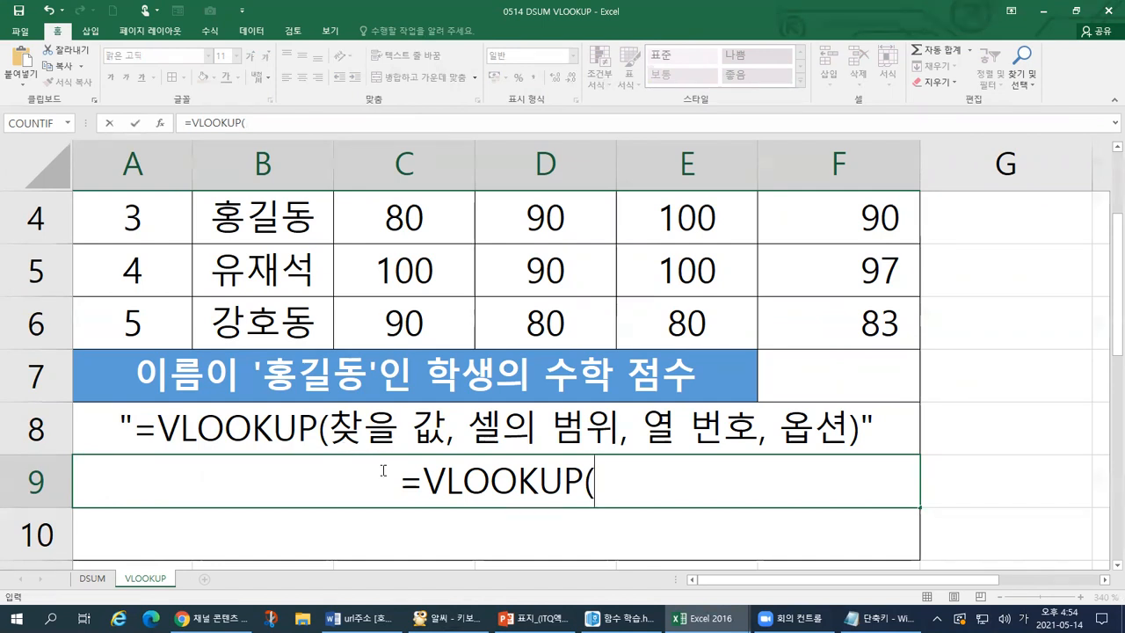
Step: Set cell B4 as the lookup value of the A9 formula and add a comma for the table range argument
scroll(349, 377, up, 1)
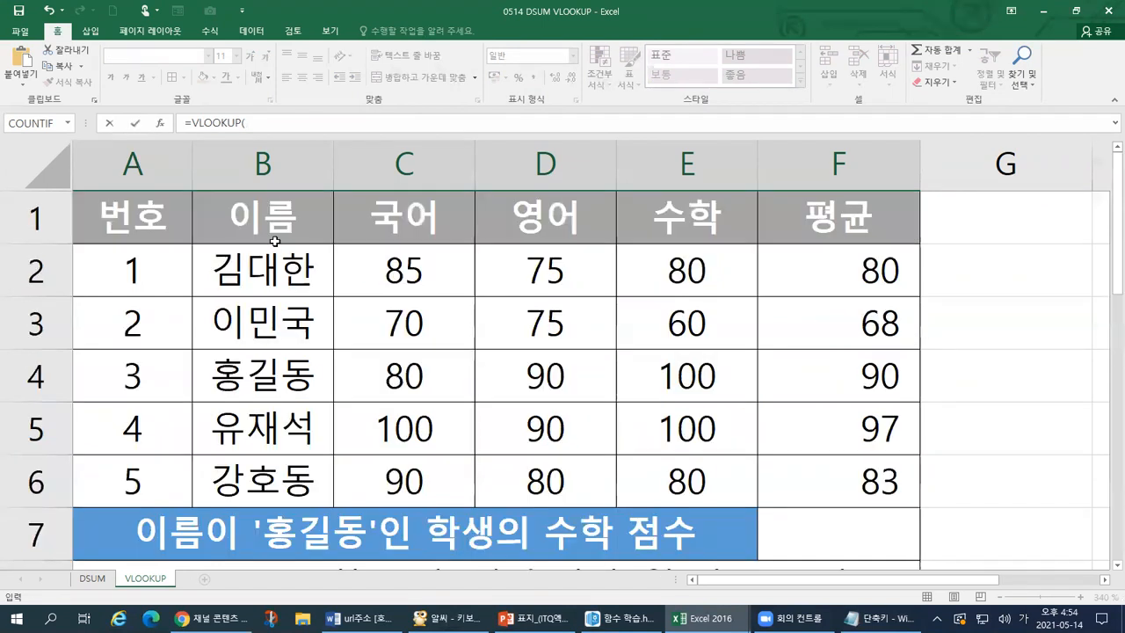
click(256, 384)
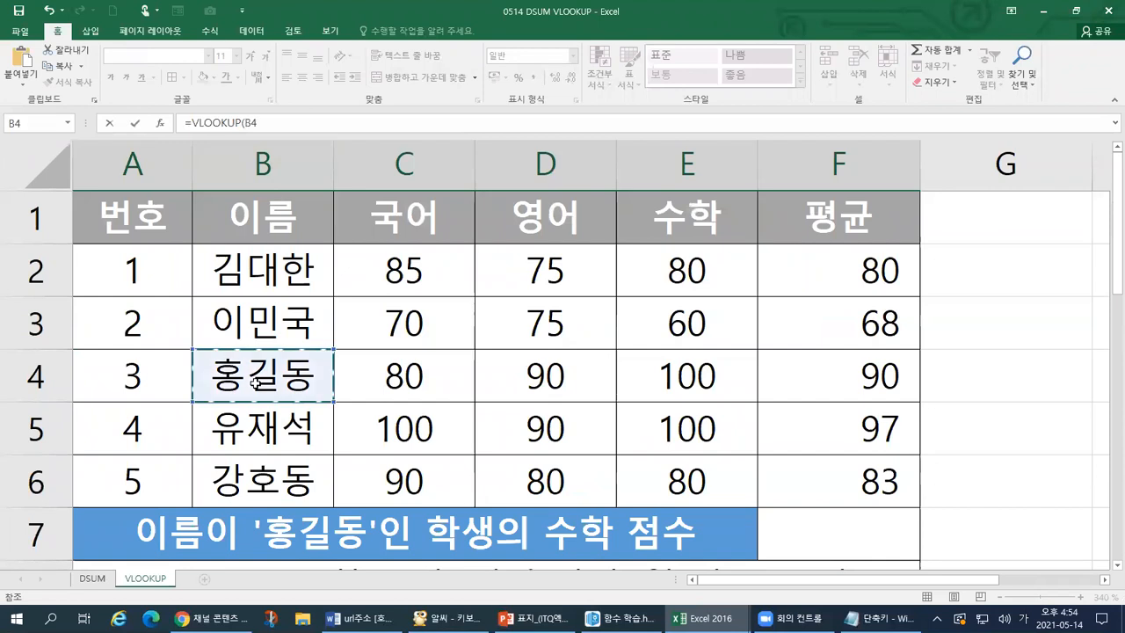
scroll(264, 385, down, 2)
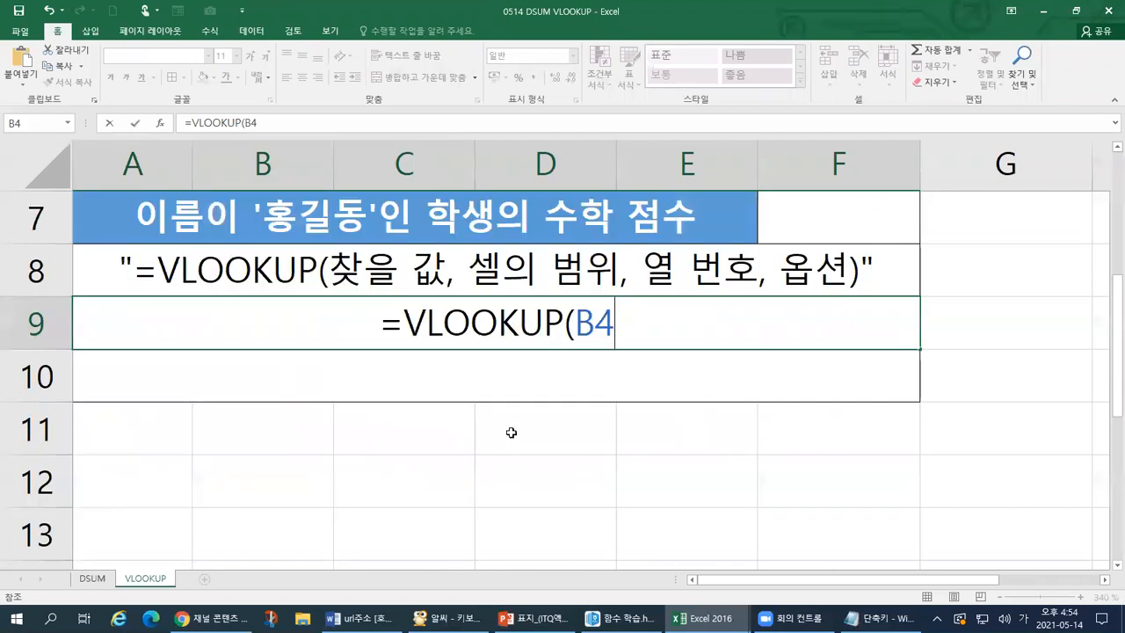
scroll(581, 386, up, 1)
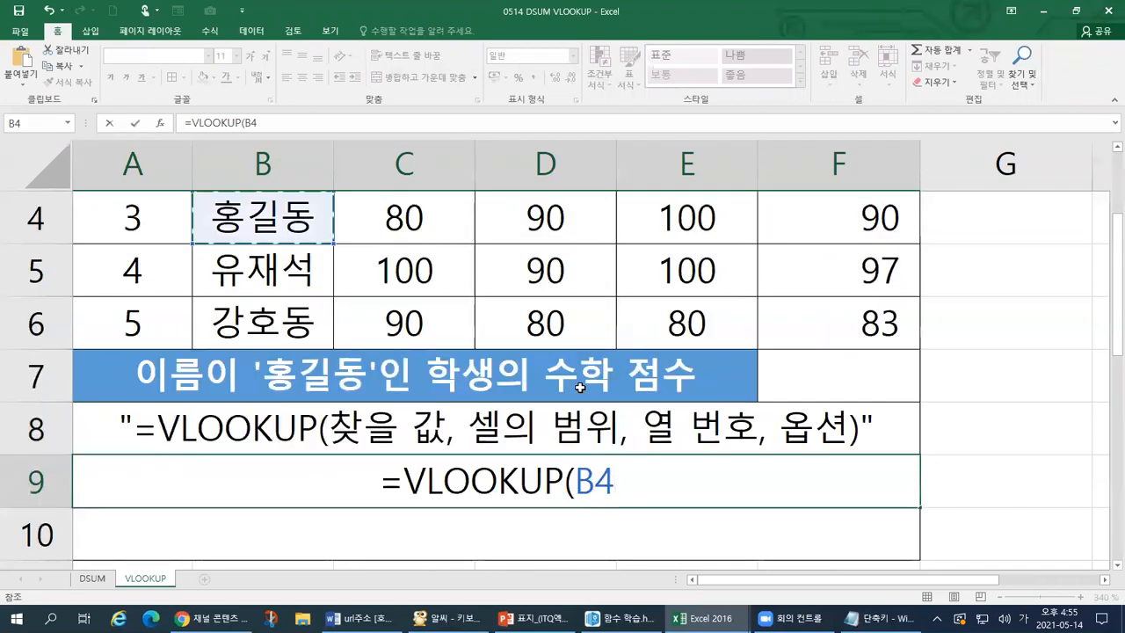
text(,)
scroll(474, 381, up, 1)
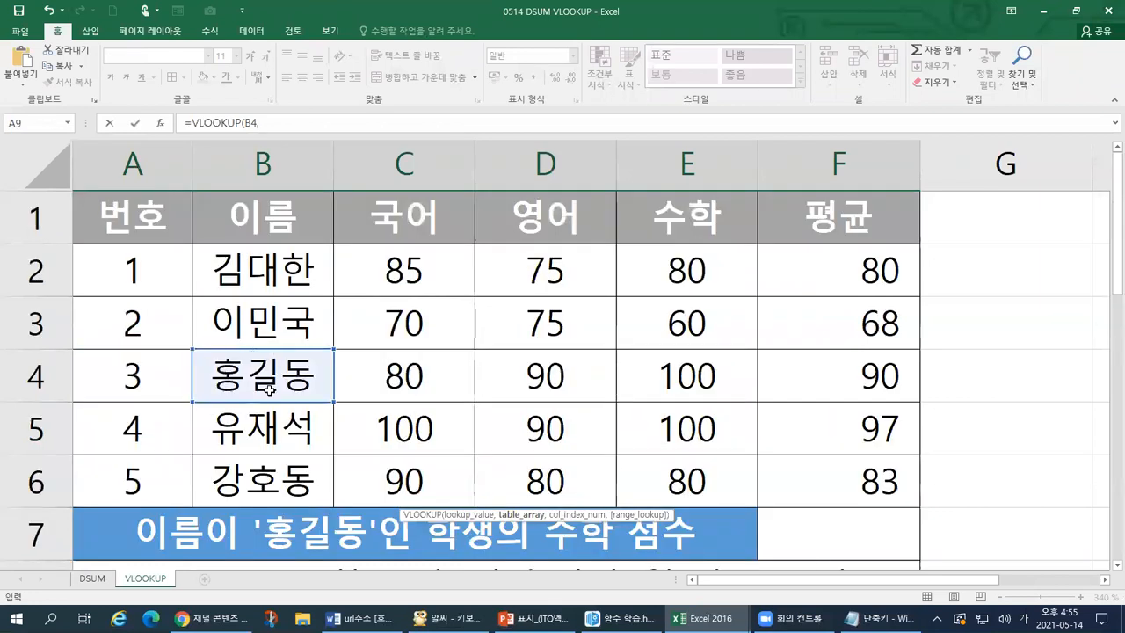
scroll(266, 403, down, 1)
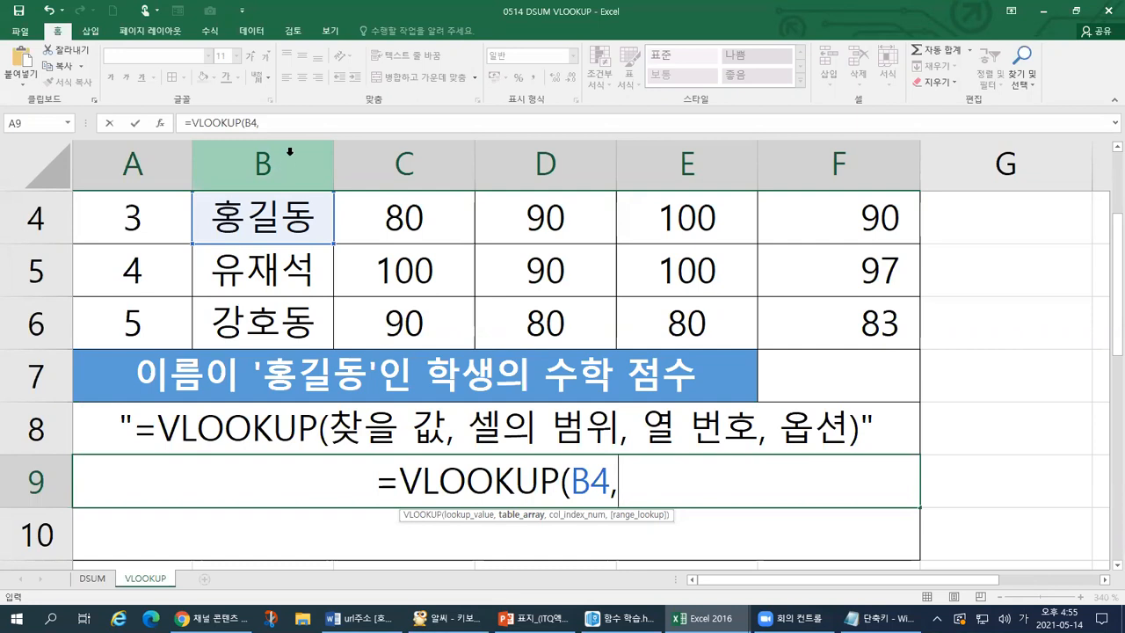
Step: Select B2:F6 as the table range of the A9 formula and add a comma for the column number argument
scroll(290, 216, up, 1)
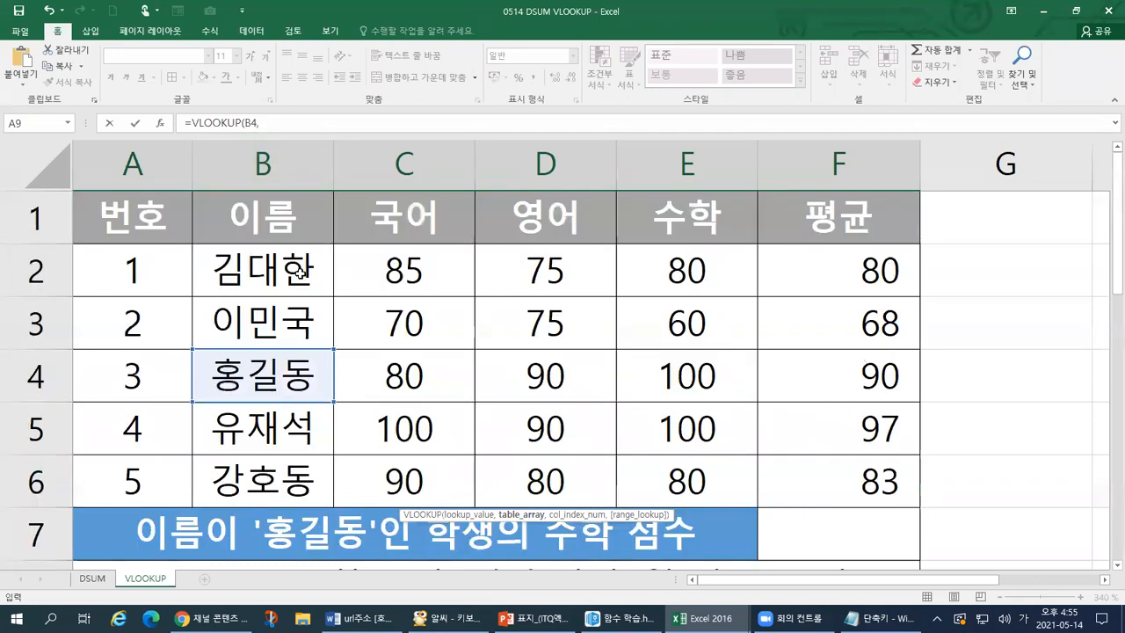
click(225, 268)
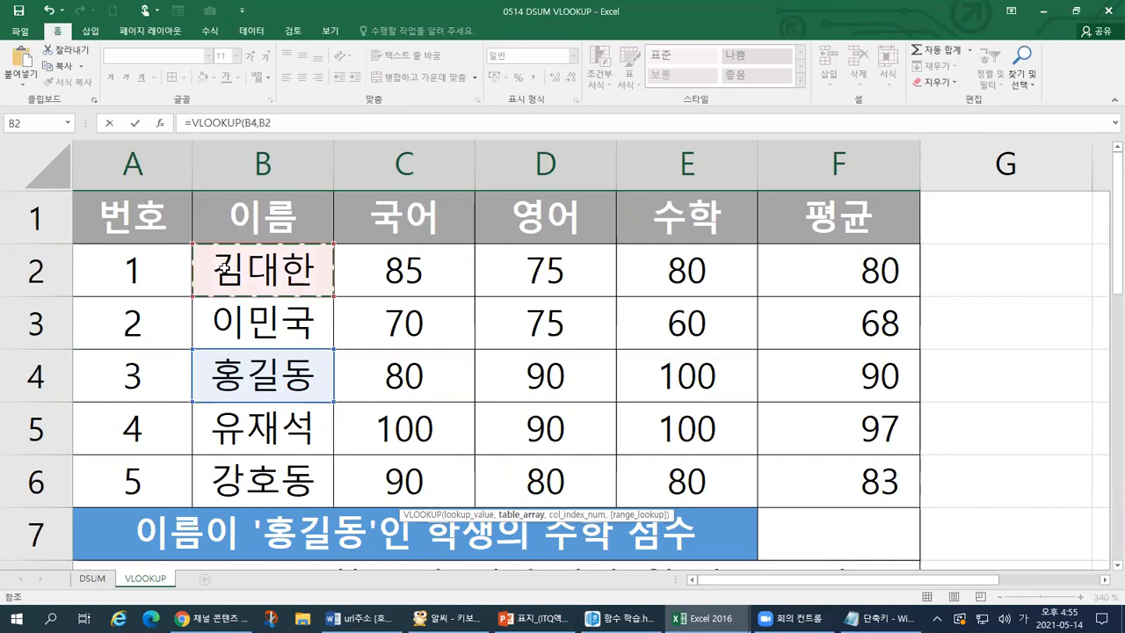
drag(225, 268, 875, 482)
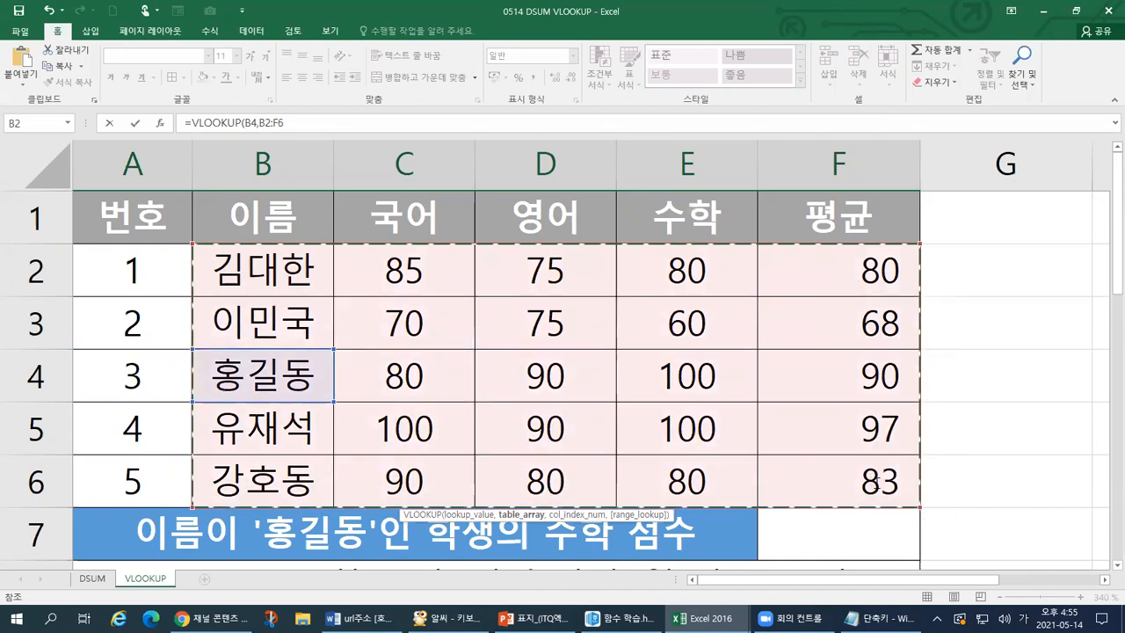
scroll(875, 483, down, 2)
scroll(669, 475, up, 1)
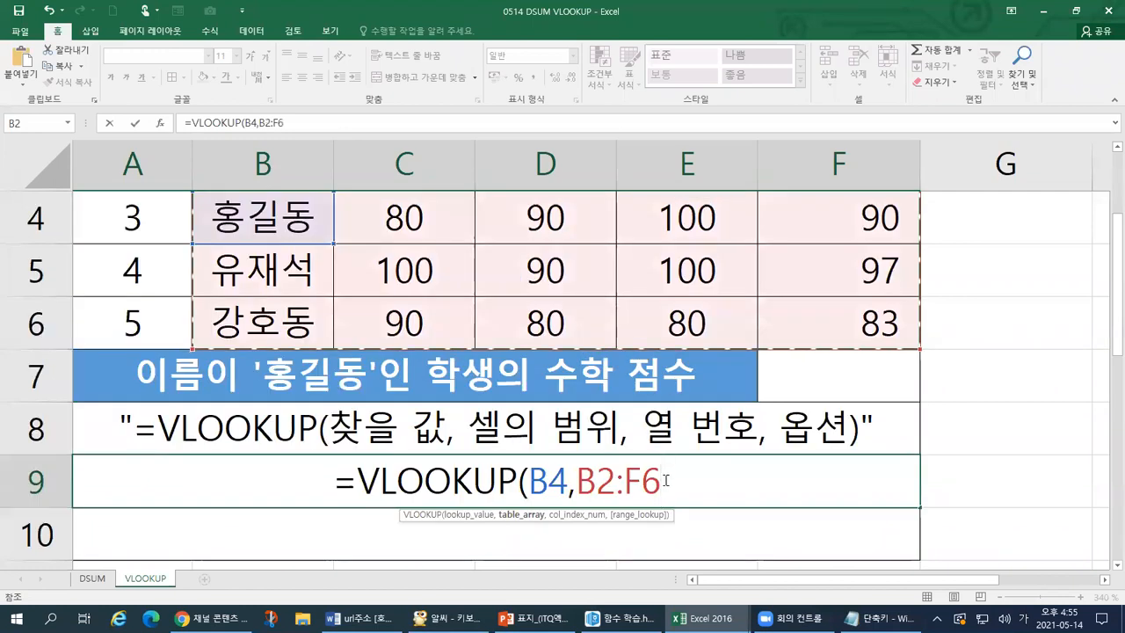
text(,)
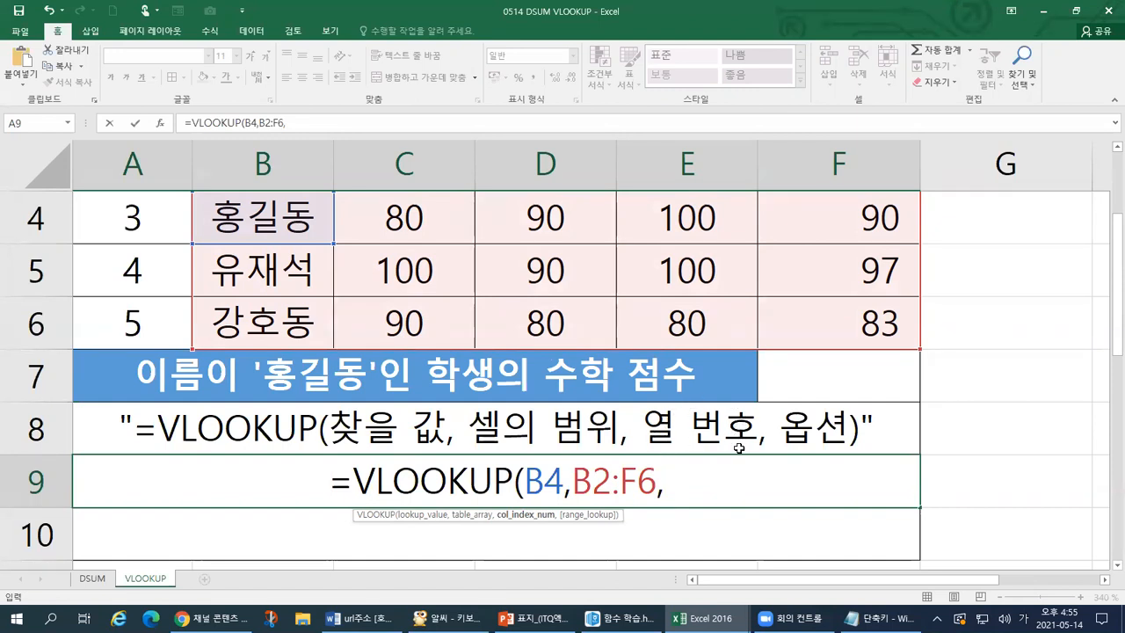
Step: Number the 이름, 국어, 영어 and 수학 columns 1 to 4 with pen annotations and underline 수학
scroll(741, 448, up, 1)
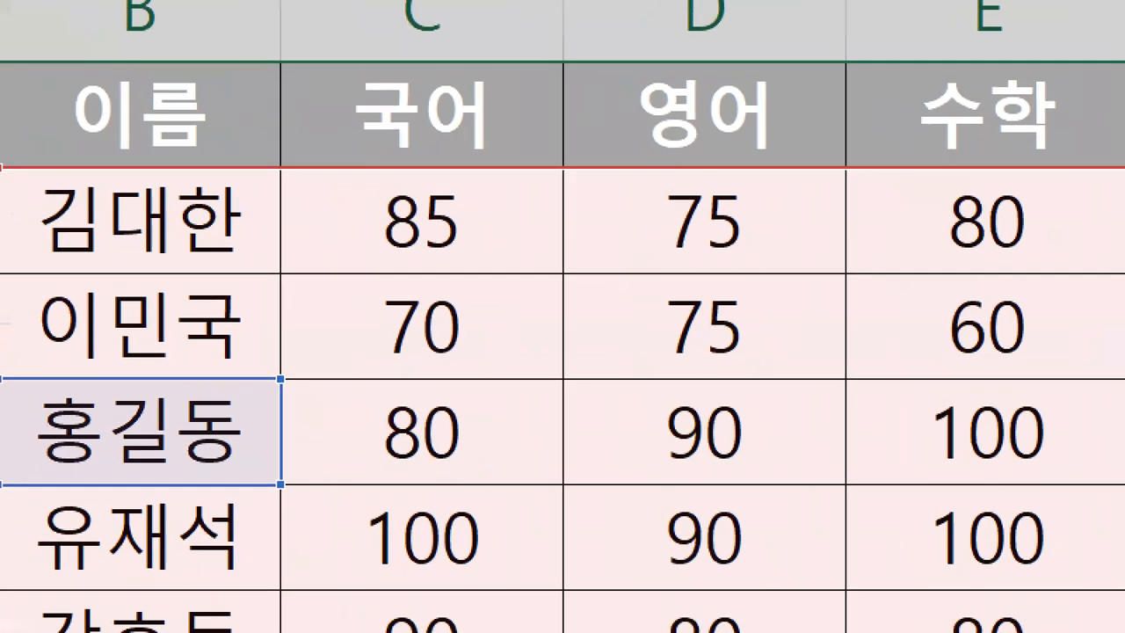
drag(201, 25, 203, 136)
mouse_move(429, 91)
mouse_down()
mouse_move(445, 32)
mouse_move(529, 151)
mouse_up()
mouse_move(721, 40)
mouse_down()
mouse_move(693, 159)
mouse_move(674, 158)
mouse_up()
drag(967, 86, 1116, 14)
drag(1124, 88, 955, 90)
drag(1035, 11, 1052, 158)
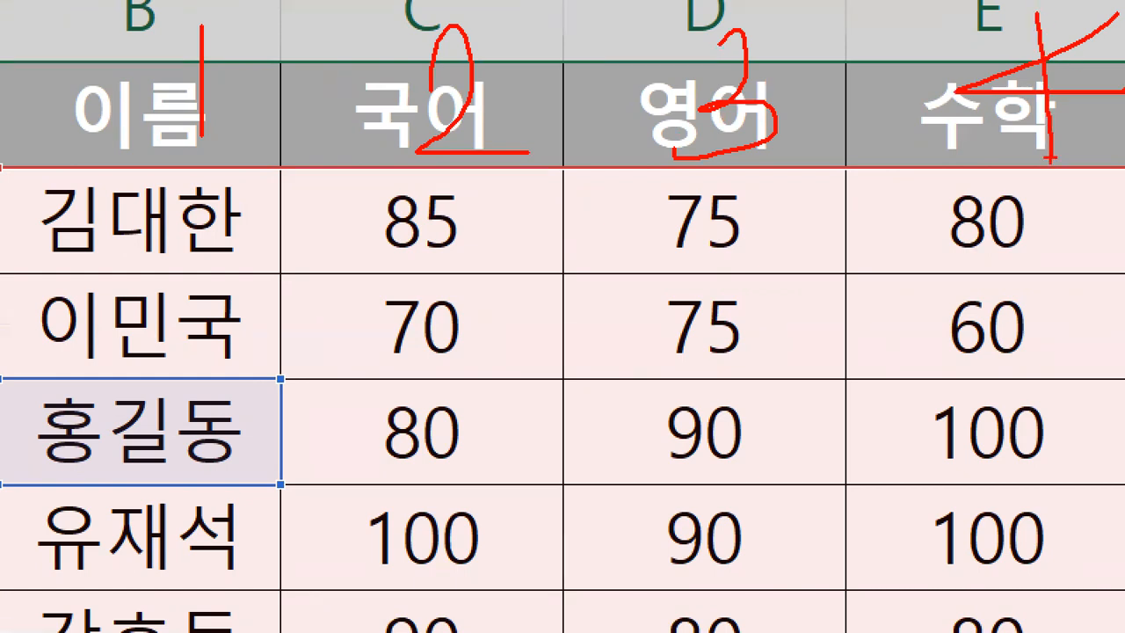
drag(900, 162, 1078, 164)
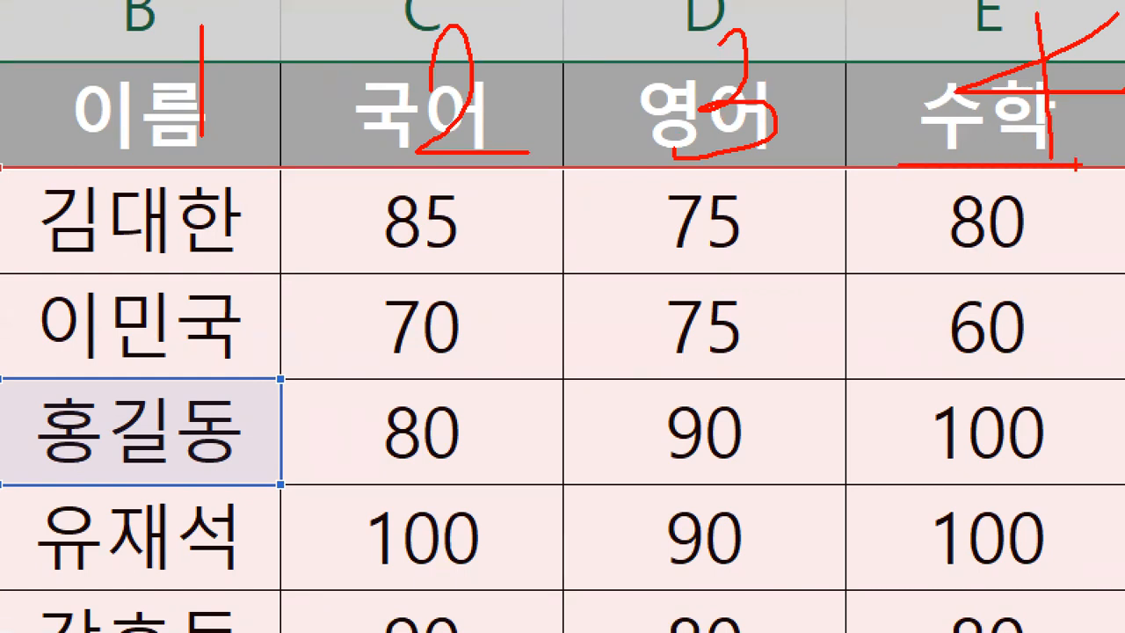
key(Escape)
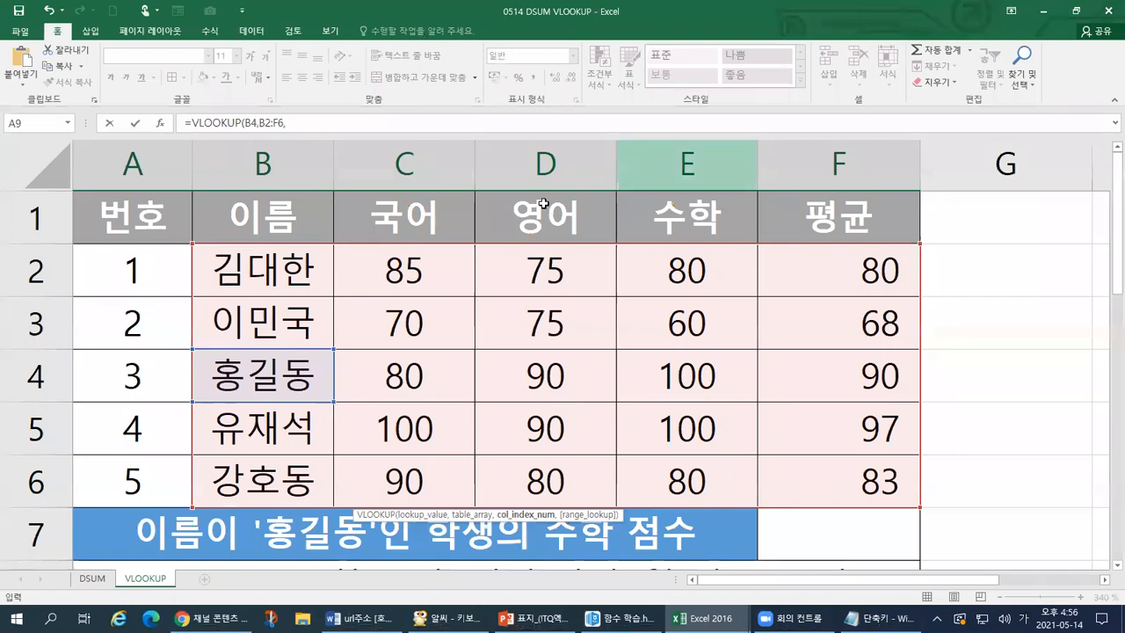
Step: Try a column heading as the column number argument in A9, and cancel the unfinished formula
click(280, 162)
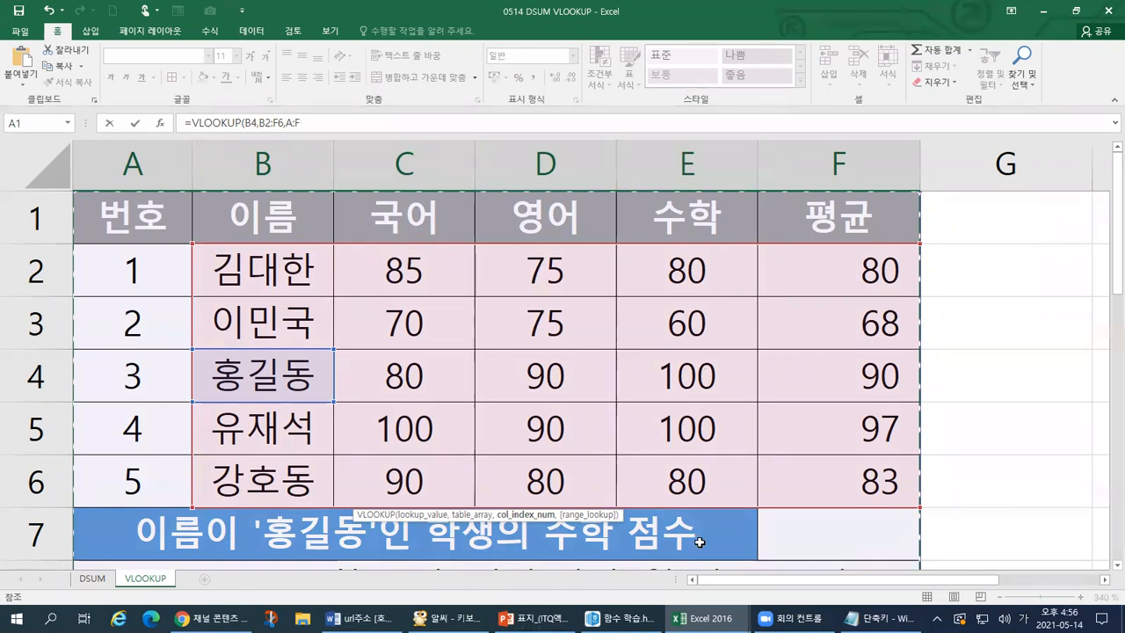
key(Escape)
scroll(804, 503, down, 1)
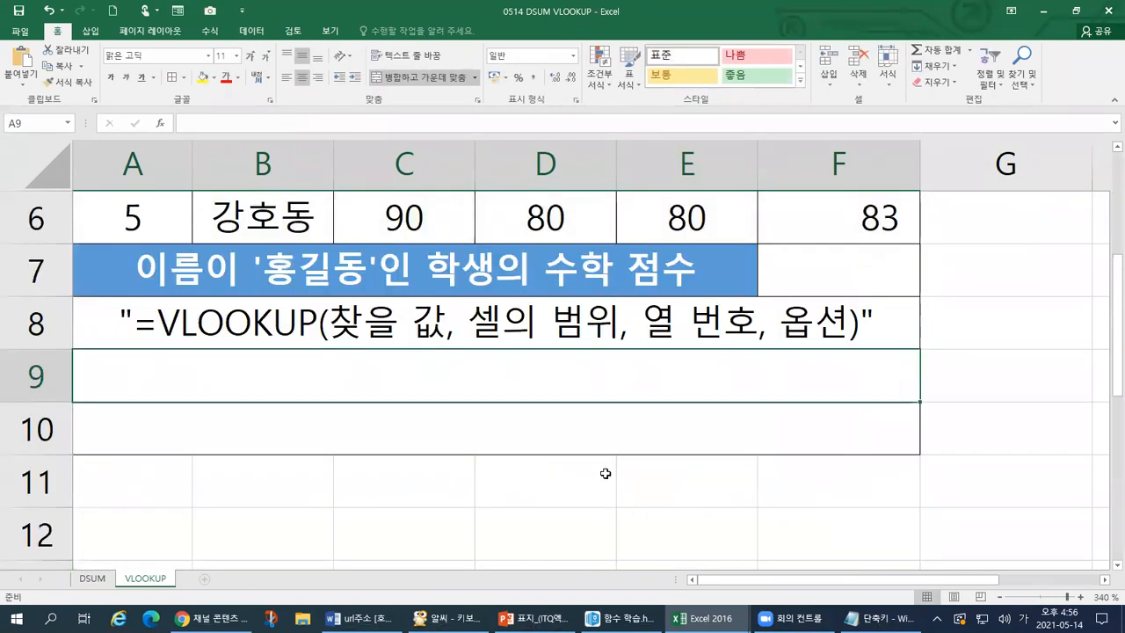
Step: Enter =VLOOKUP( in merged cell A9 with B4 as the lookup value, followed by a comma
key(Up)
double_click(592, 381)
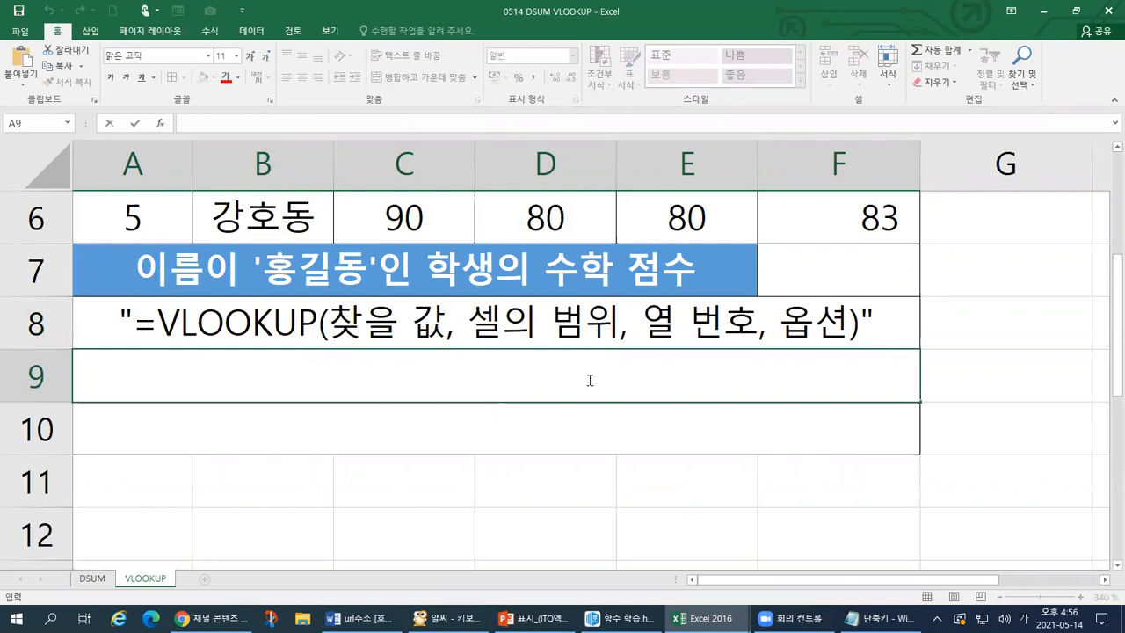
text(=)
key(BackSpace)
text(=VLOOKUP()
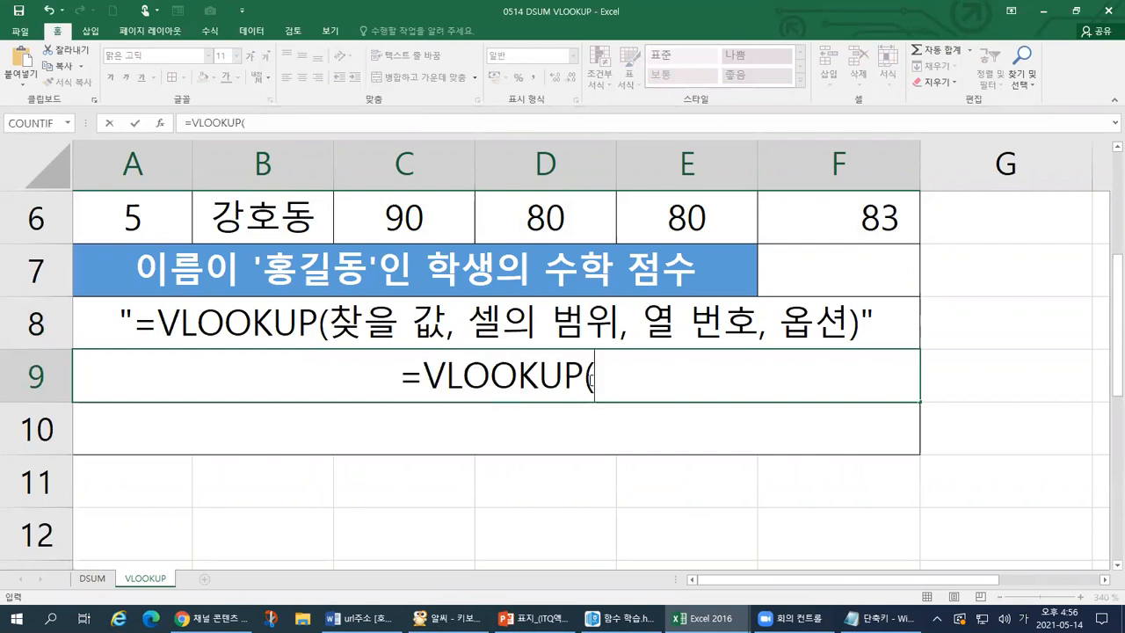
scroll(592, 381, up, 1)
click(283, 255)
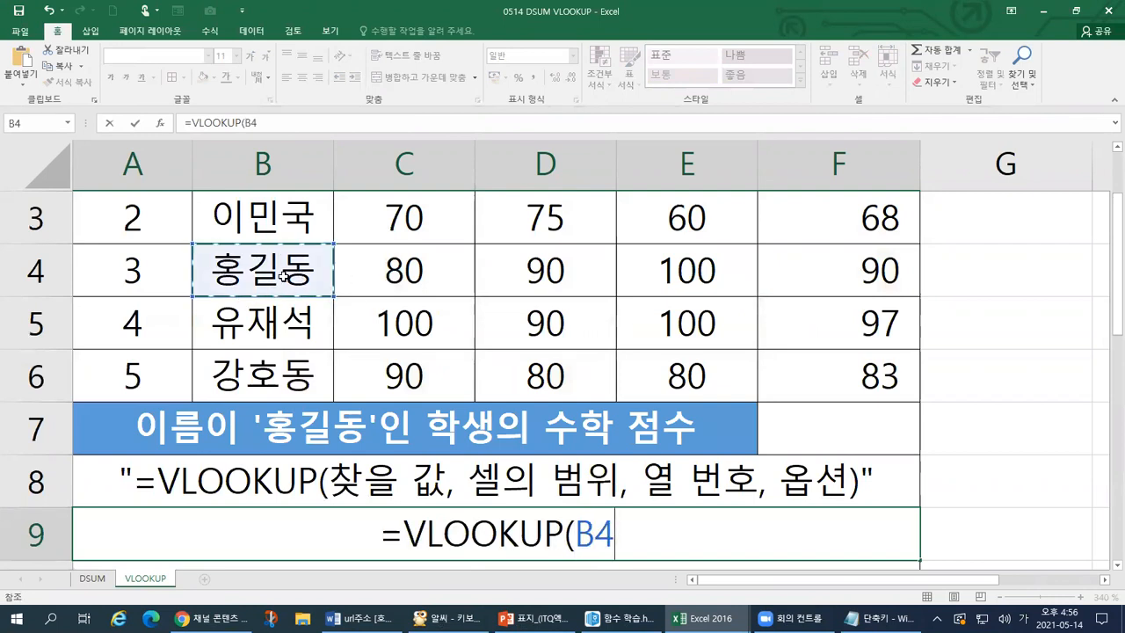
text(,)
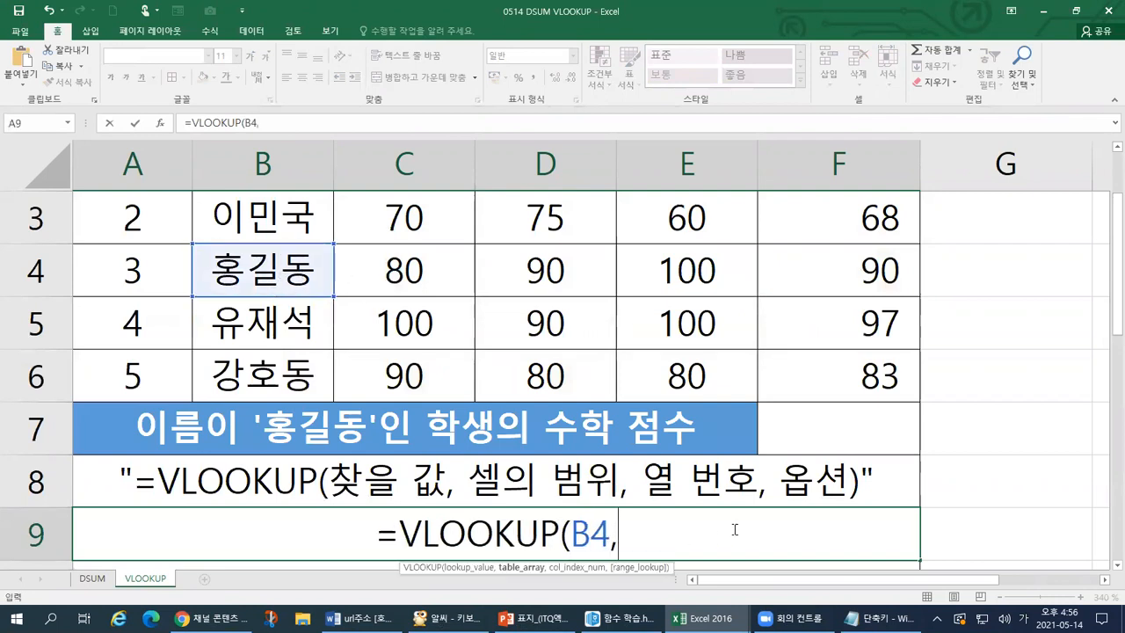
Step: Set the table range of the A9 formula to B2:F6, followed by a comma
scroll(735, 492, up, 1)
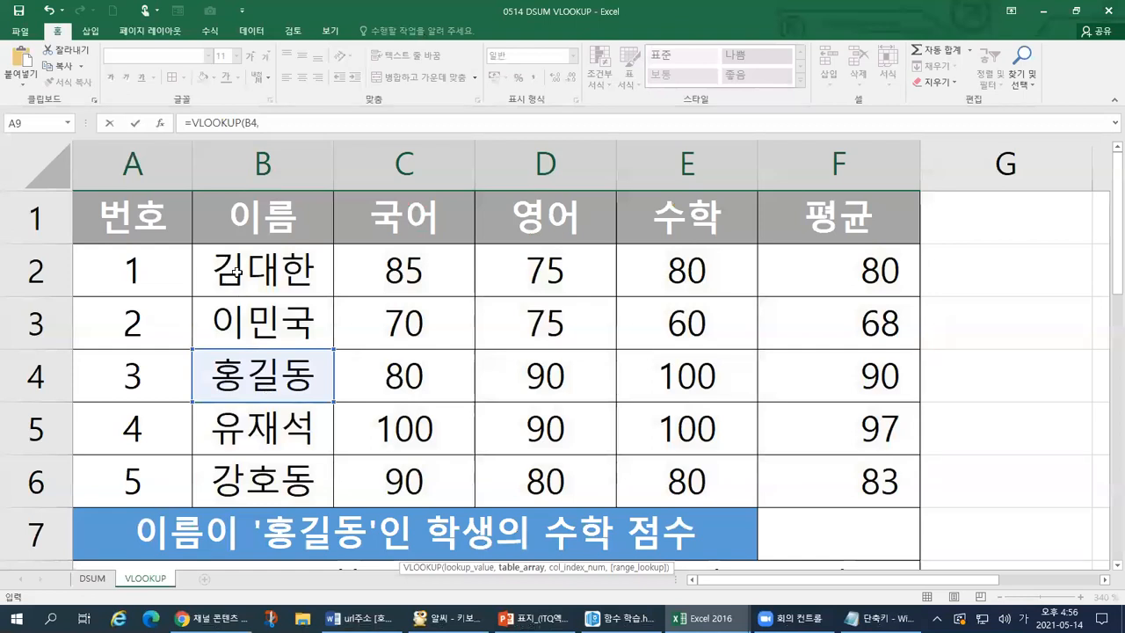
drag(236, 267, 855, 487)
text(,)
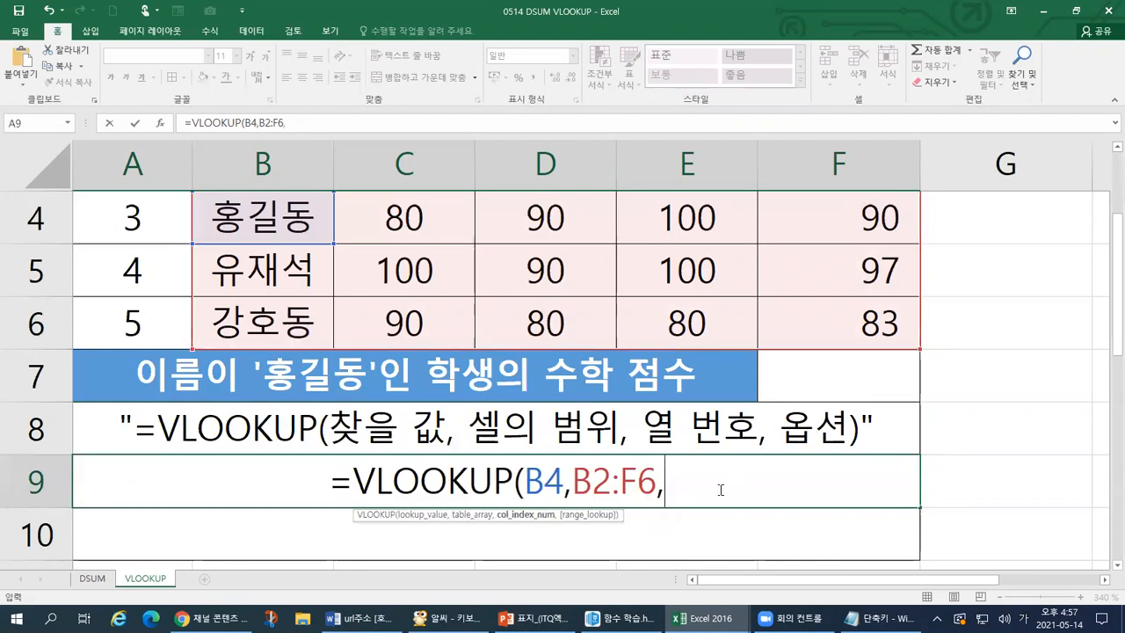
scroll(721, 489, up, 1)
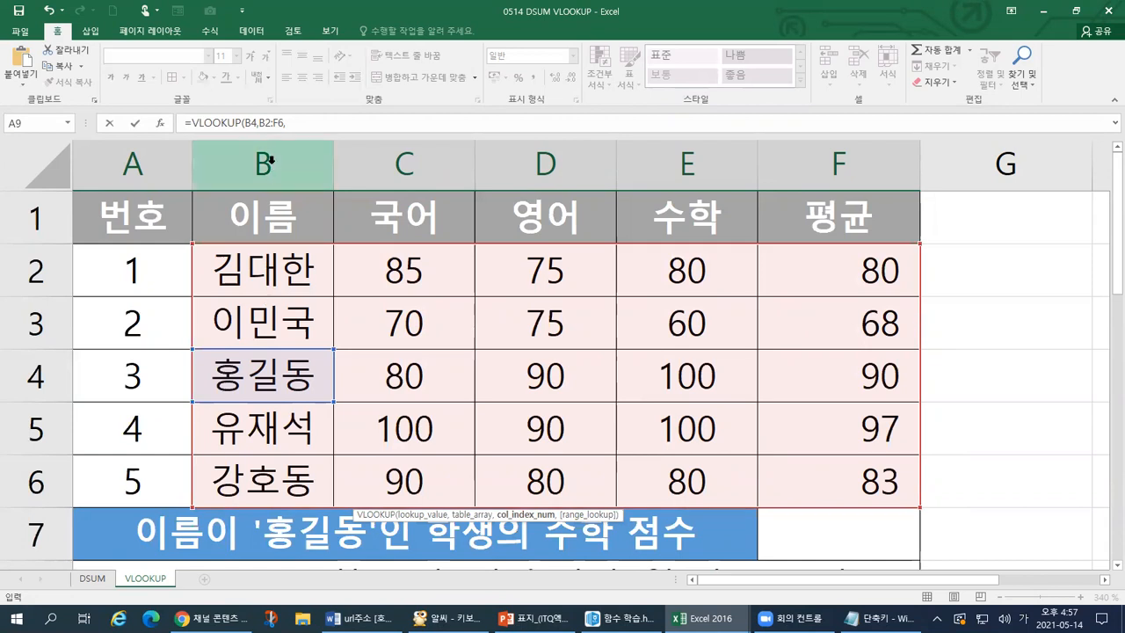
text(A:F)
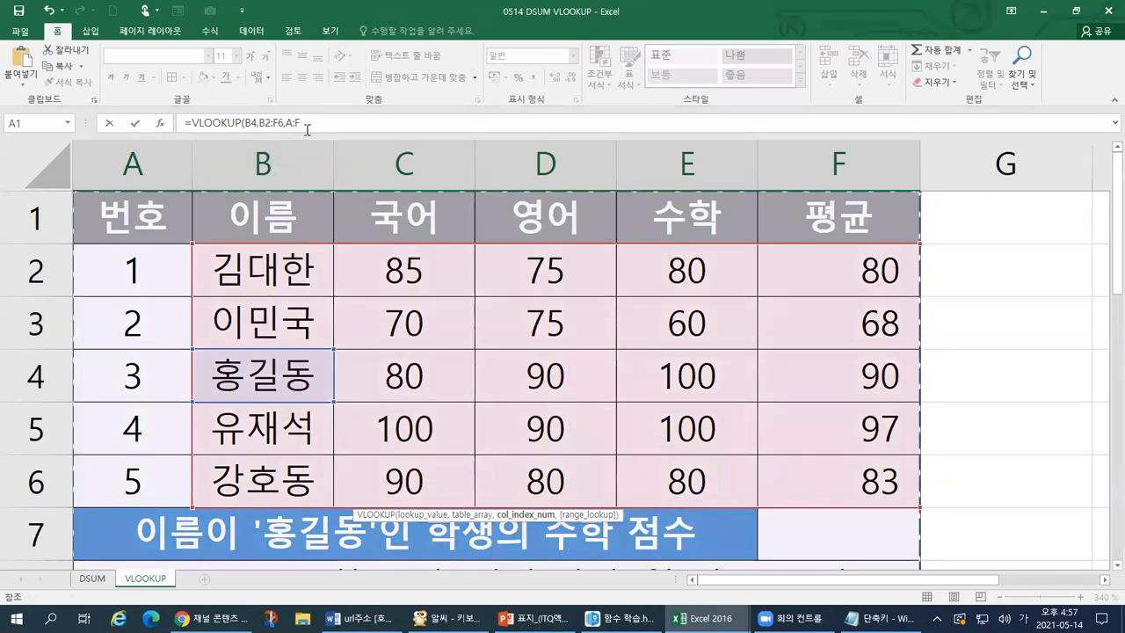
click(307, 123)
key(BackSpace)
key(BackSpace)
key(BackSpace)
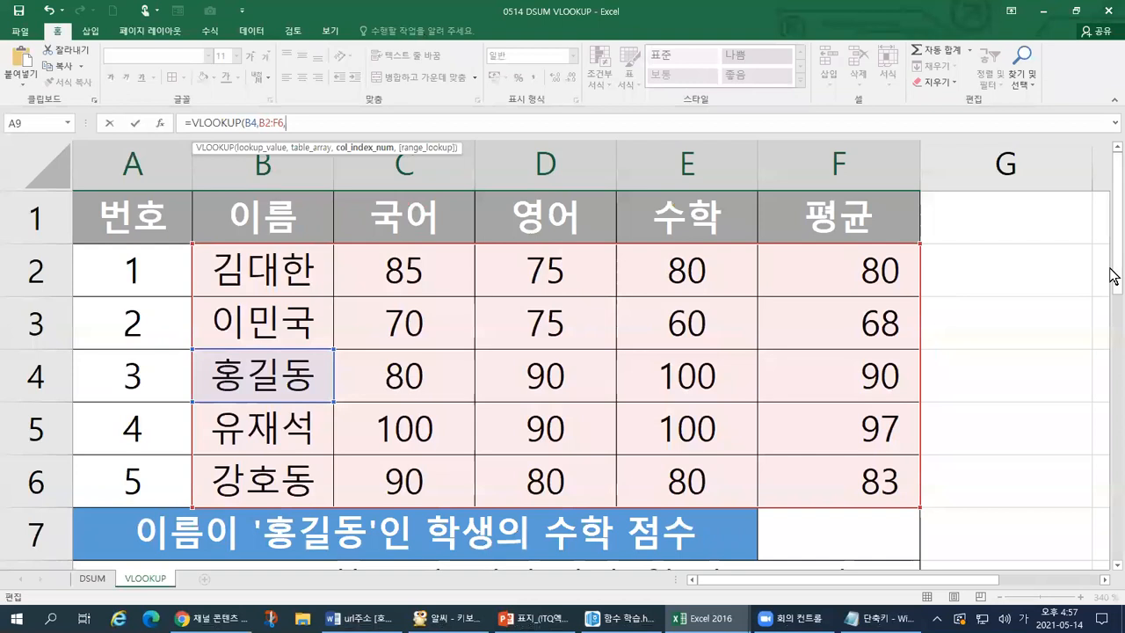
Step: Enter 4 as the column number in the A9 formula and add a comma for the match option
scroll(1115, 321, down, 1)
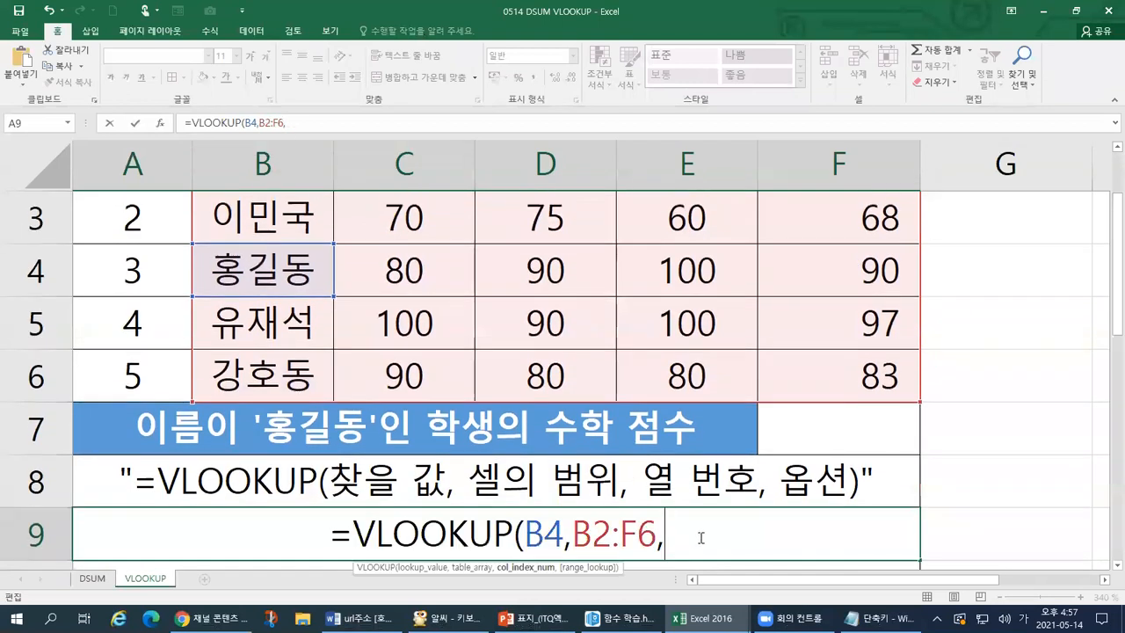
text(4)
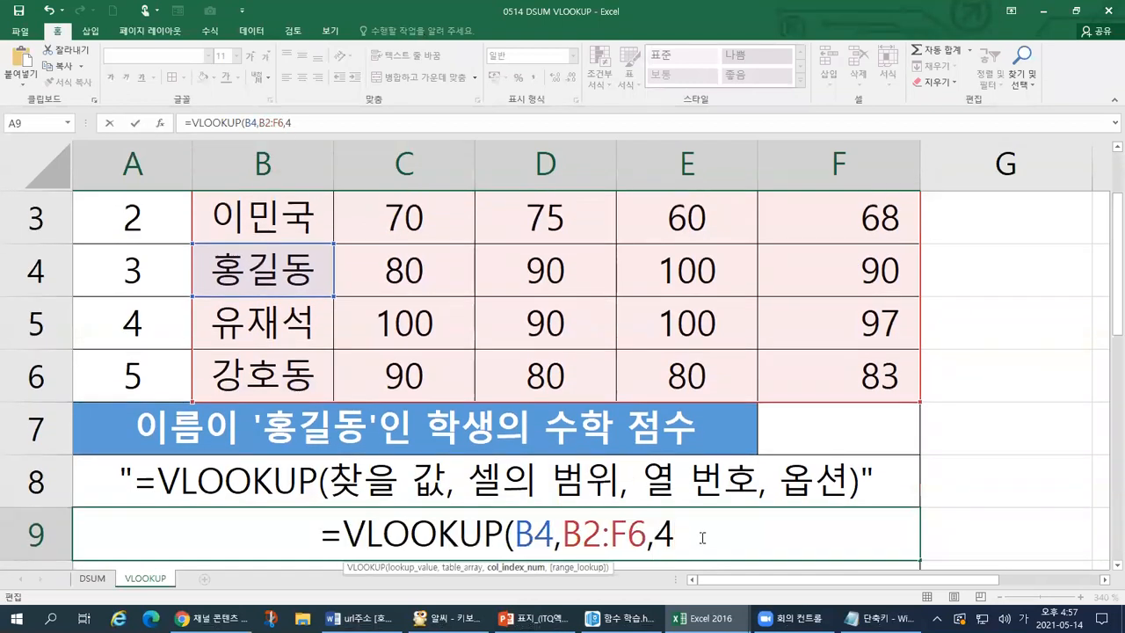
text(,)
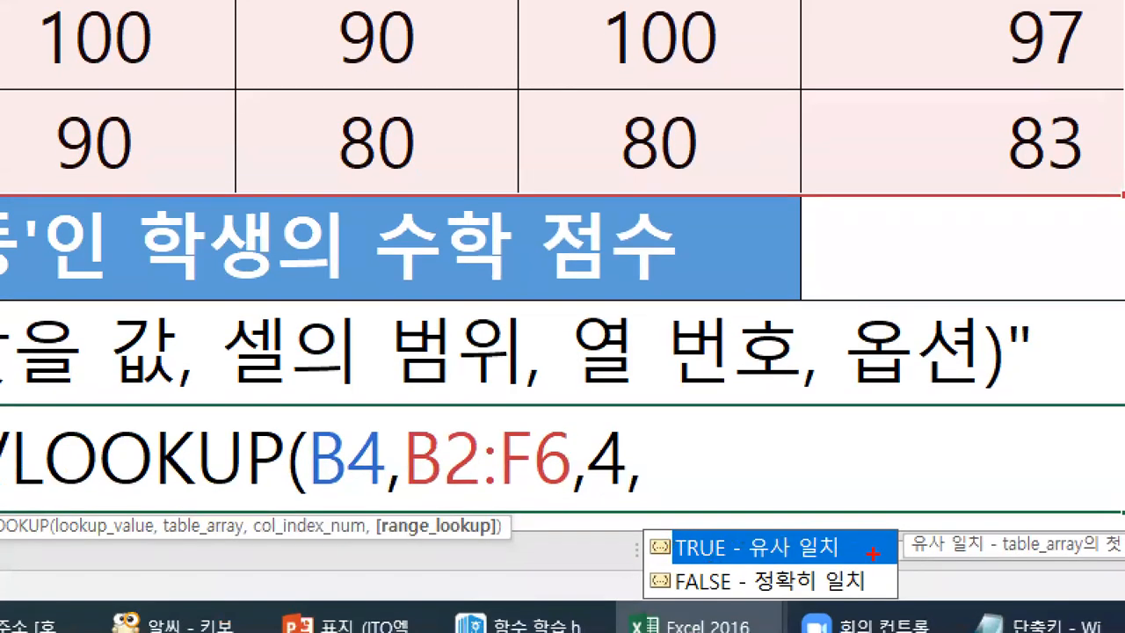
Step: Underline the suggested TRUE and FALSE match options with the annotation pen and draw a 0 after the formula's last comma
drag(651, 558, 873, 557)
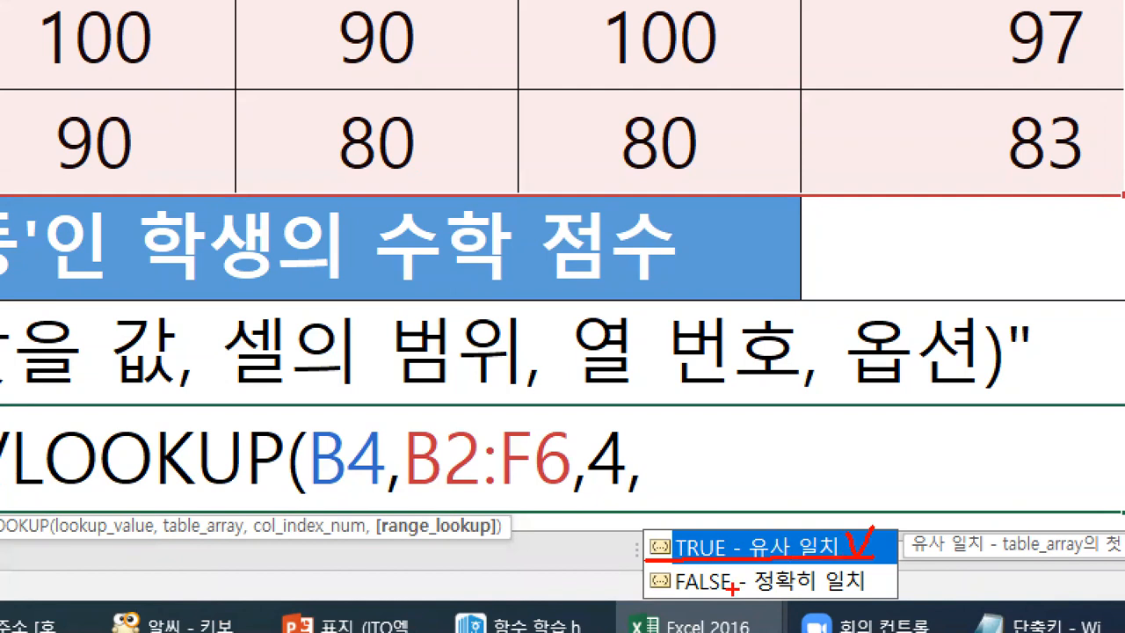
drag(652, 596, 904, 592)
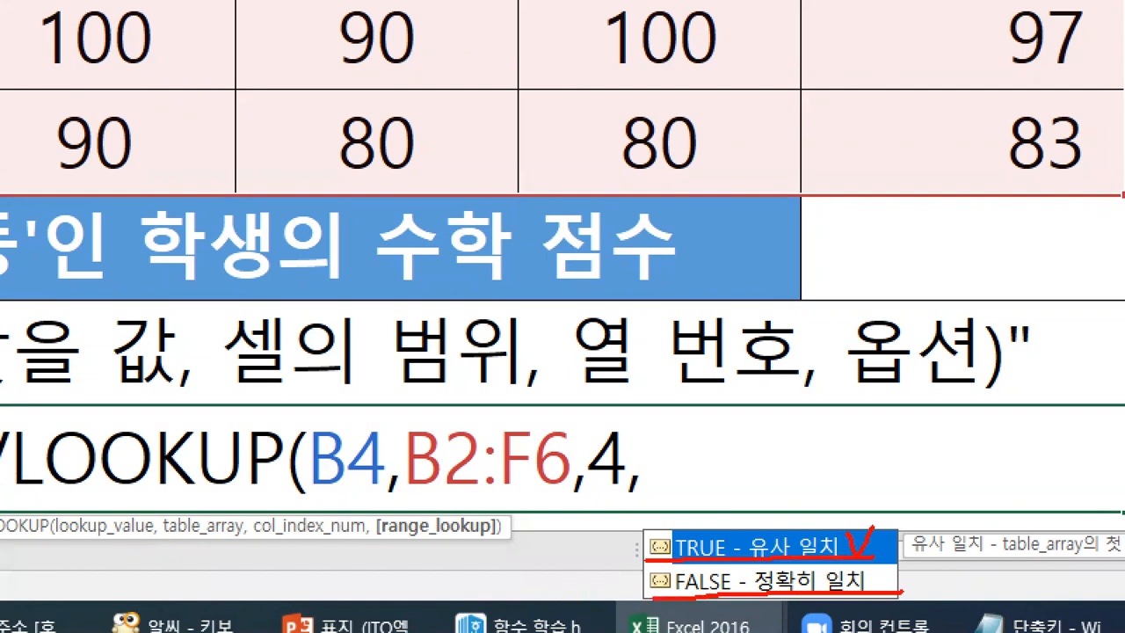
mouse_move(674, 483)
mouse_down()
mouse_move(679, 433)
mouse_move(684, 485)
mouse_up()
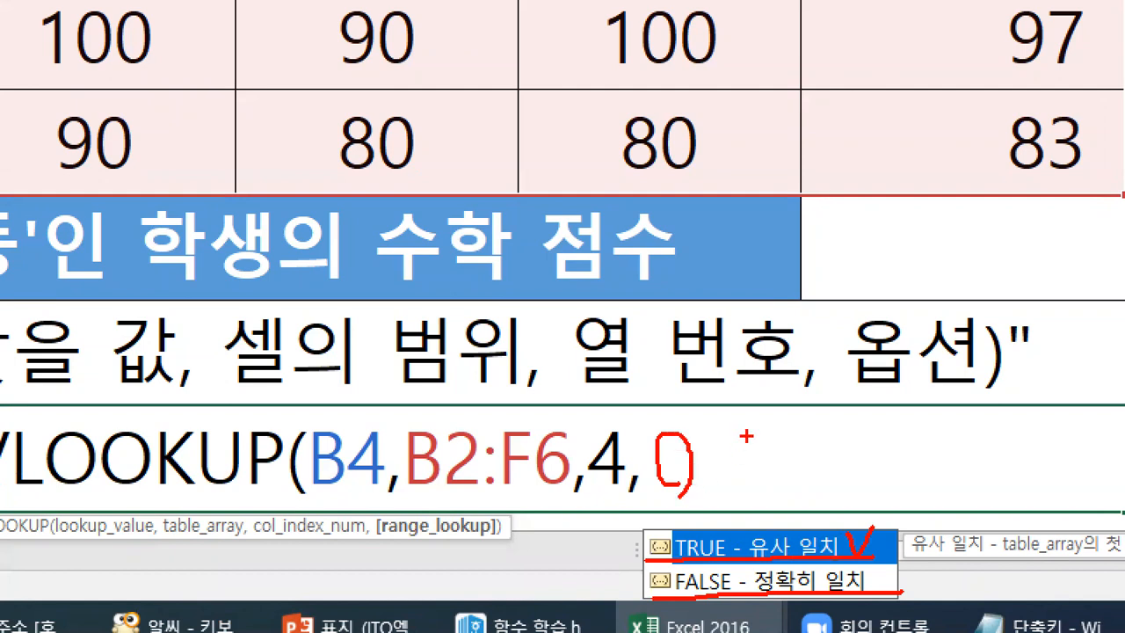
key(Escape)
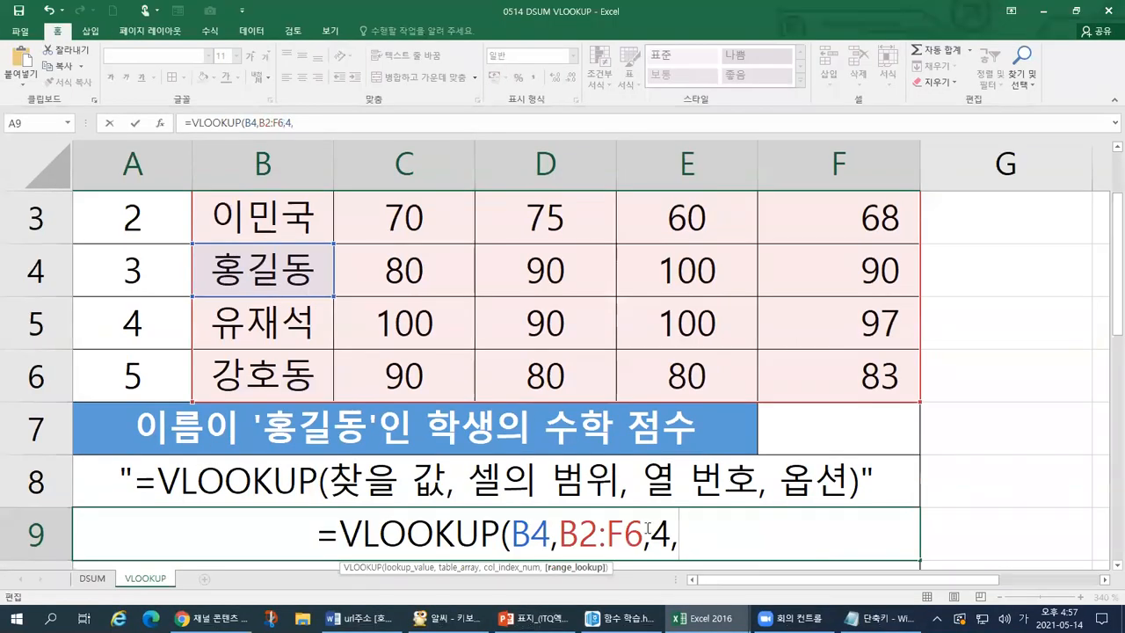
Step: Complete the A9 formula with match option 0 and a closing parenthesis, and confirm the entry
text(0))
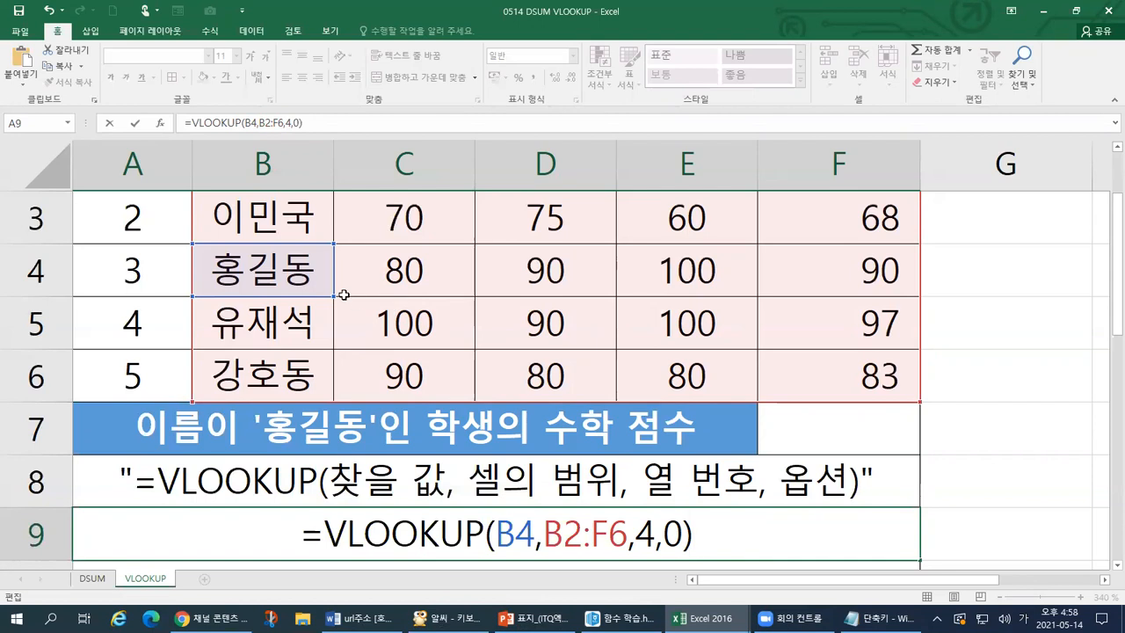
scroll(527, 360, up, 1)
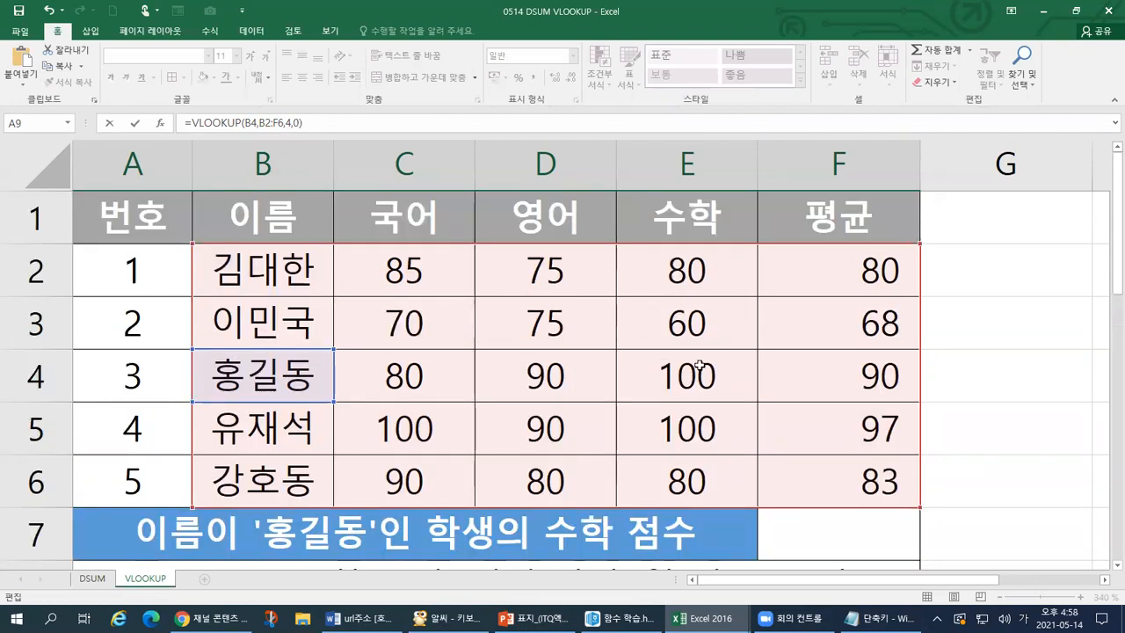
scroll(700, 376, down, 1)
scroll(701, 376, down, 1)
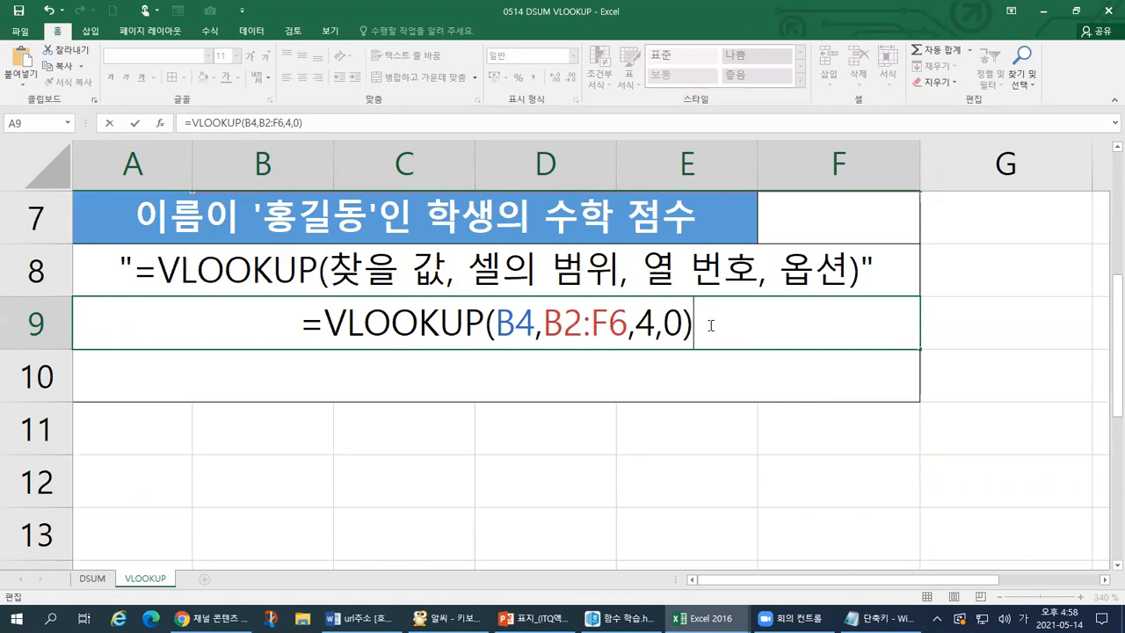
key(Return)
click(533, 325)
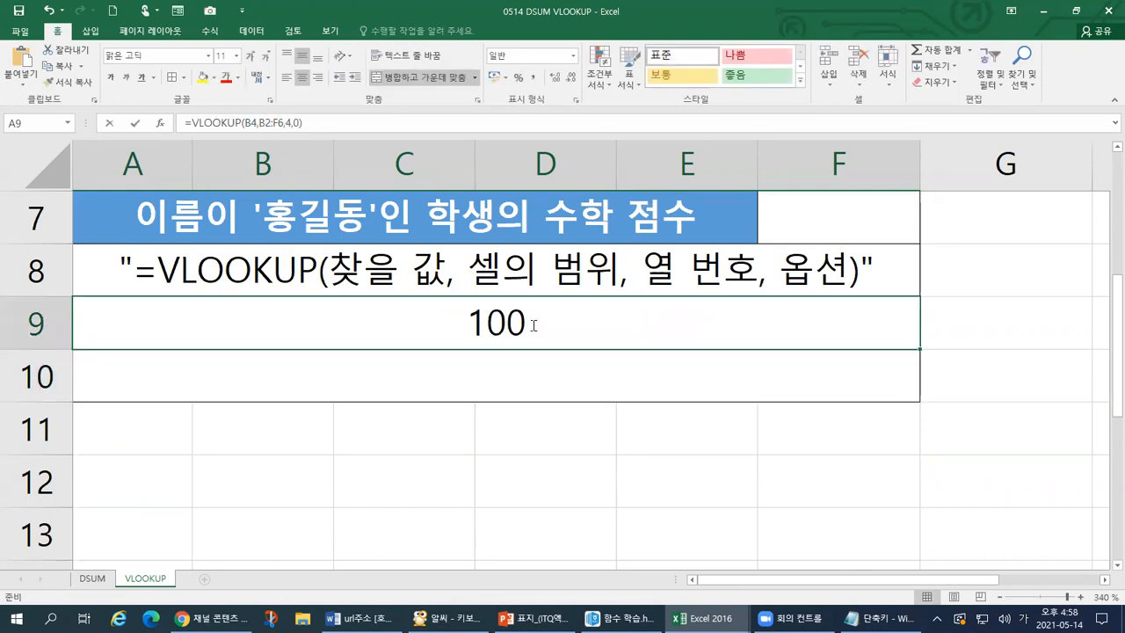
double_click(534, 325)
key(Return)
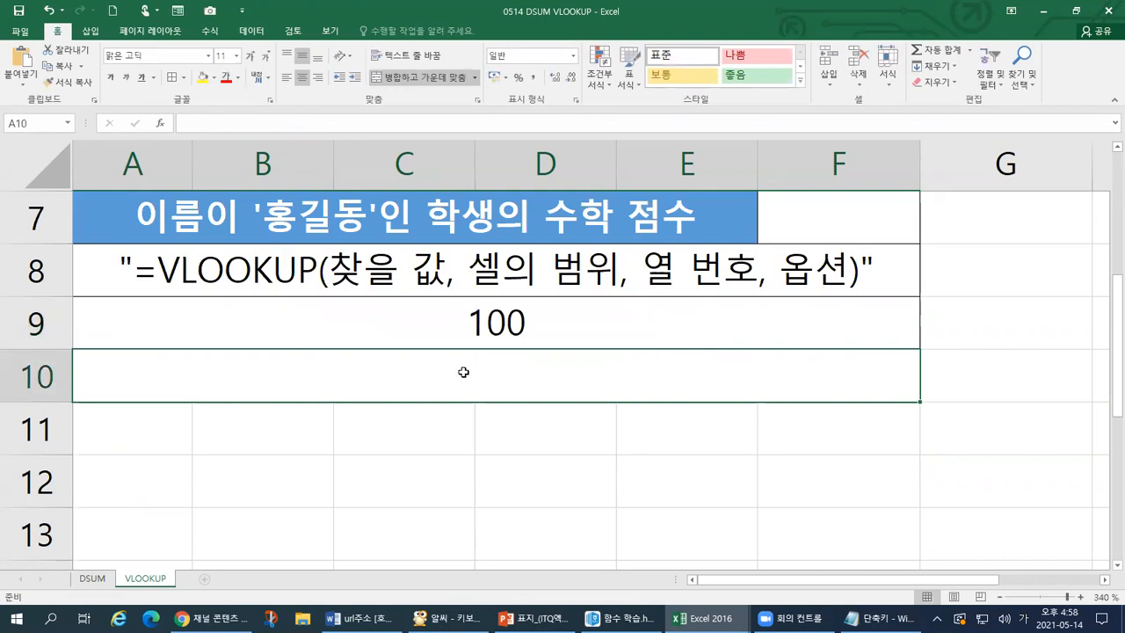
Step: Enclose the VLOOKUP formula in A9 in double quotation marks so the cell shows it as text
double_click(514, 329)
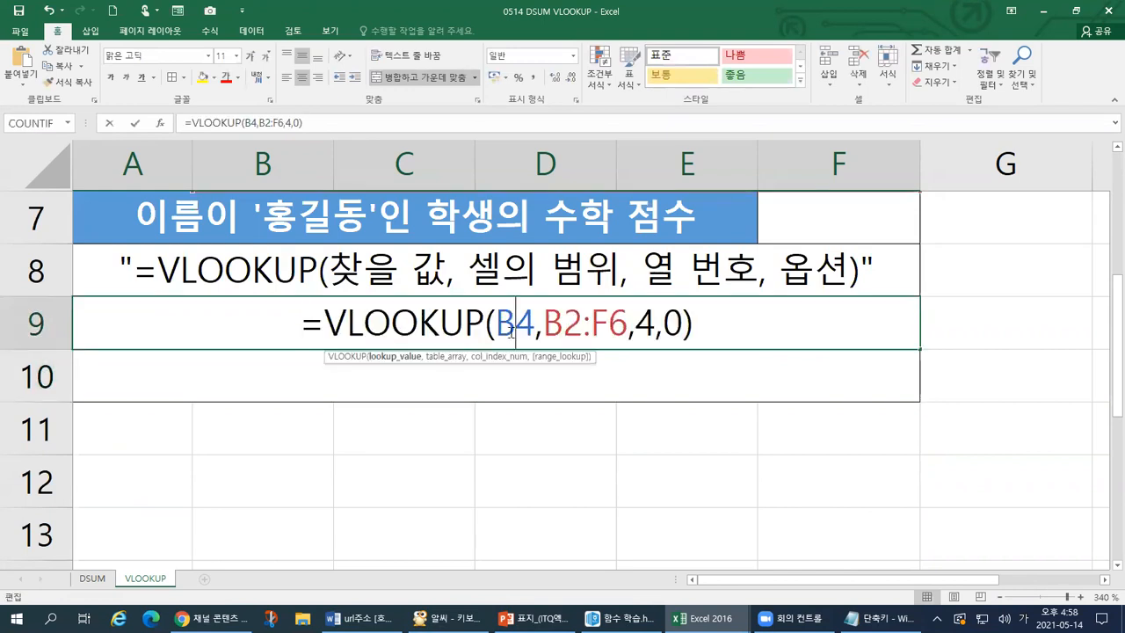
click(299, 323)
text(")
drag(307, 324, 702, 324)
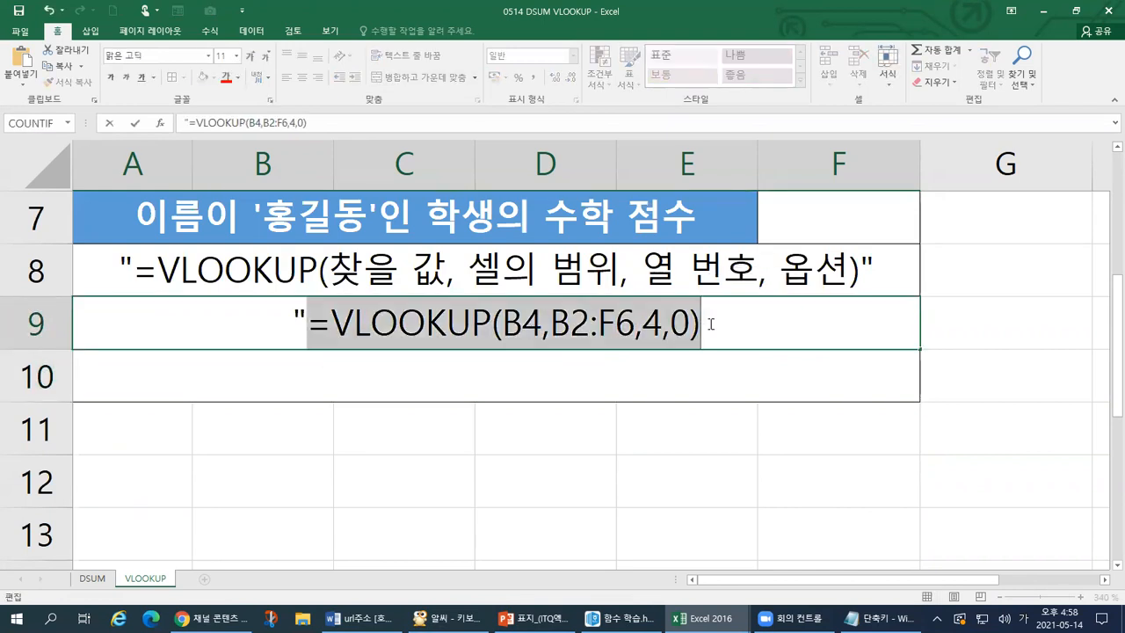
click(710, 324)
text(")
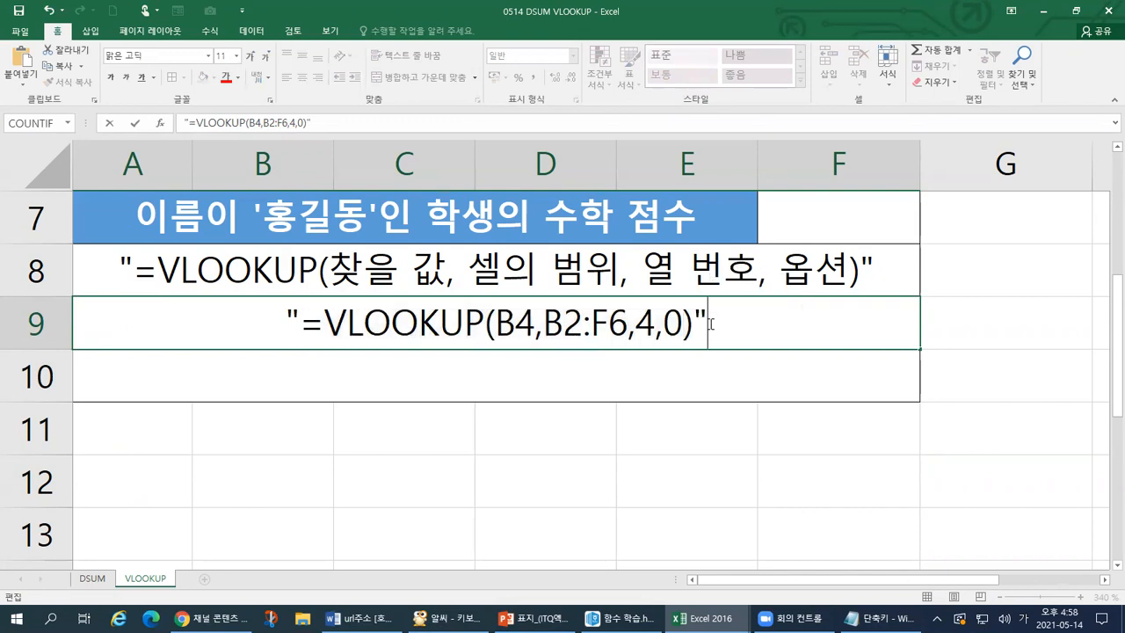
Step: Copy the VLOOKUP formula from A9 without its quotation marks and paste it into A10
drag(485, 323, 302, 326)
key(ctrl+c)
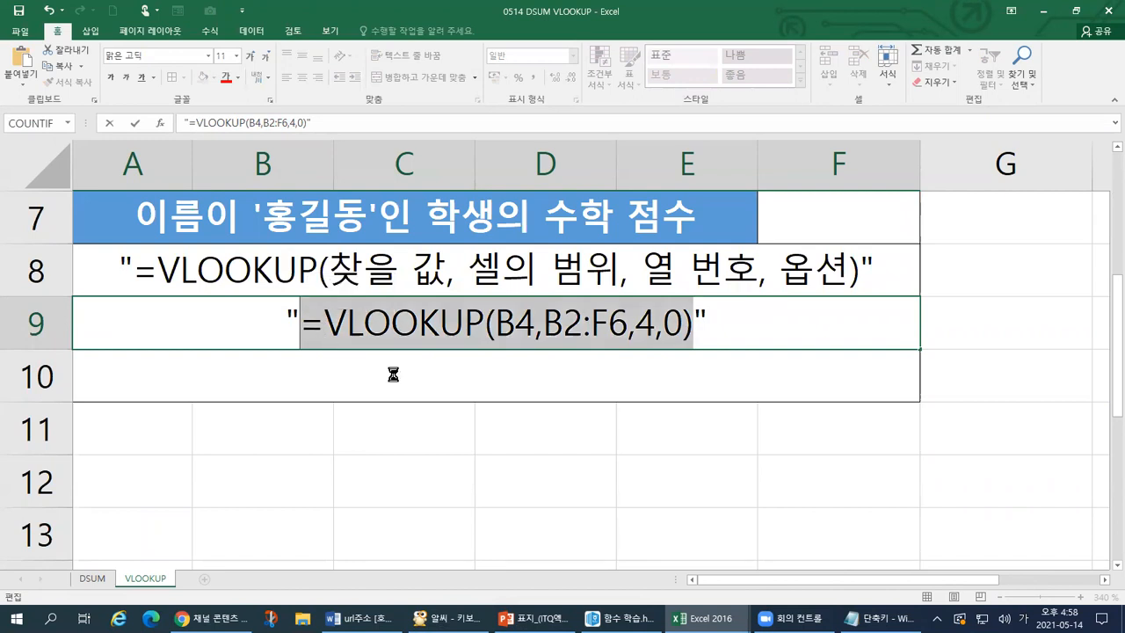
double_click(396, 379)
key(ctrl+v)
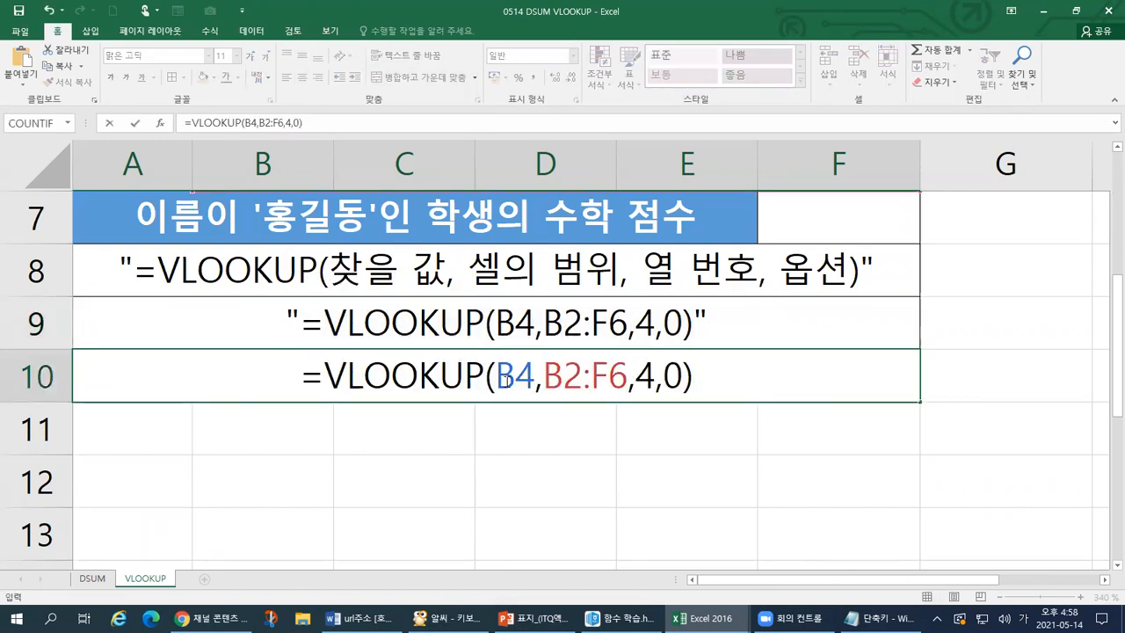
Step: Highlight the lookup value B4 and range B2:F6 in the A10 formula to compare them with the score table, and discard the entry
drag(496, 378, 532, 378)
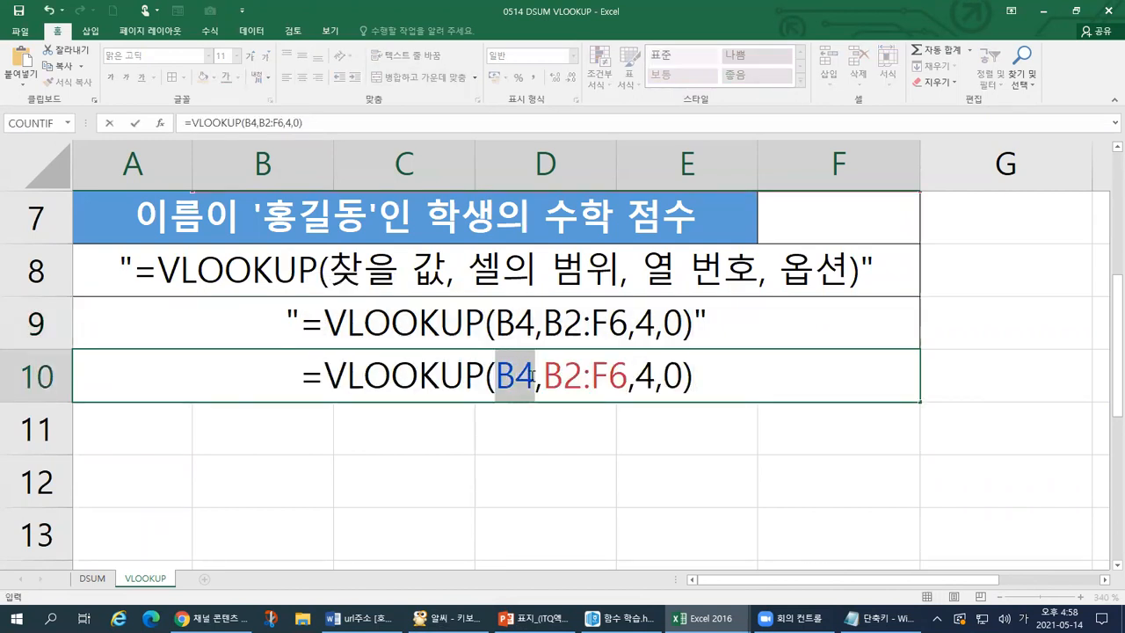
scroll(424, 420, up, 2)
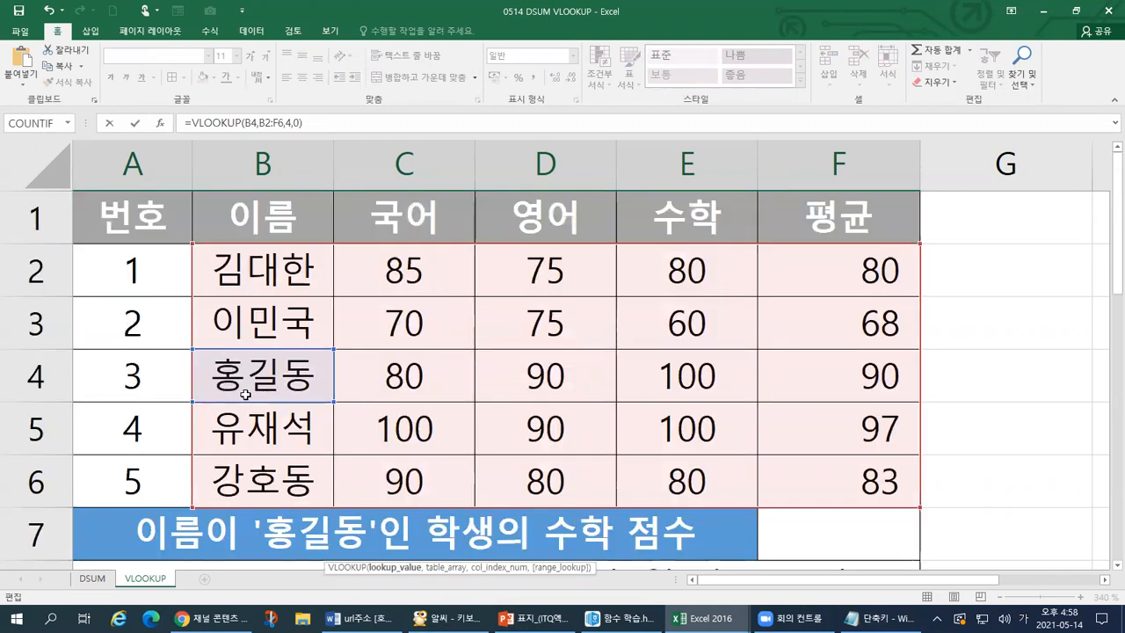
scroll(343, 388, down, 2)
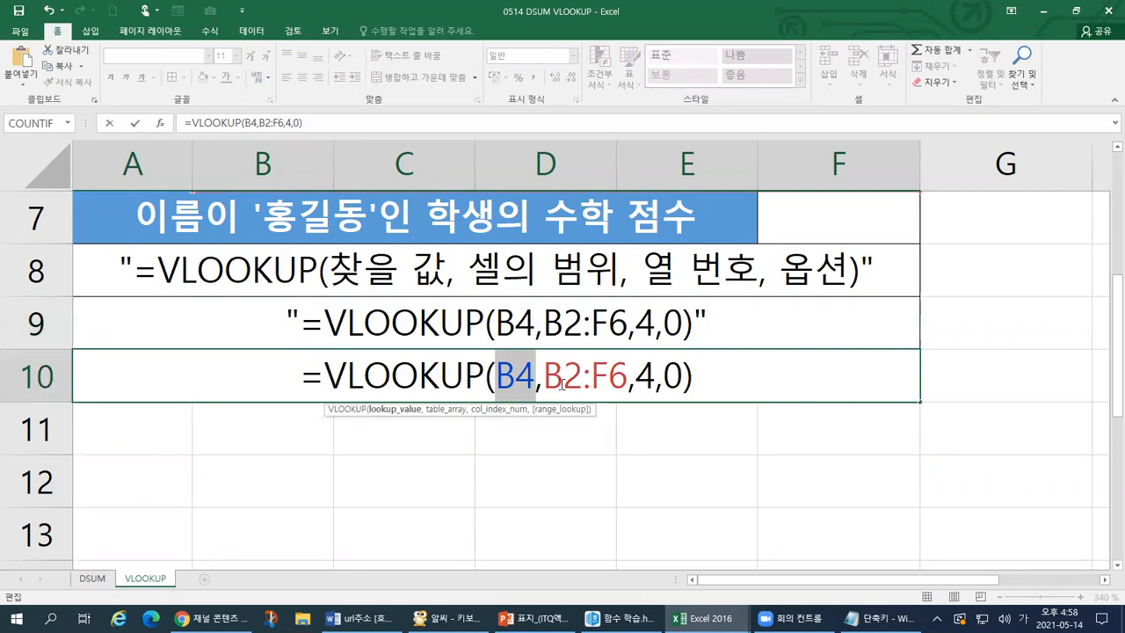
drag(544, 376, 628, 376)
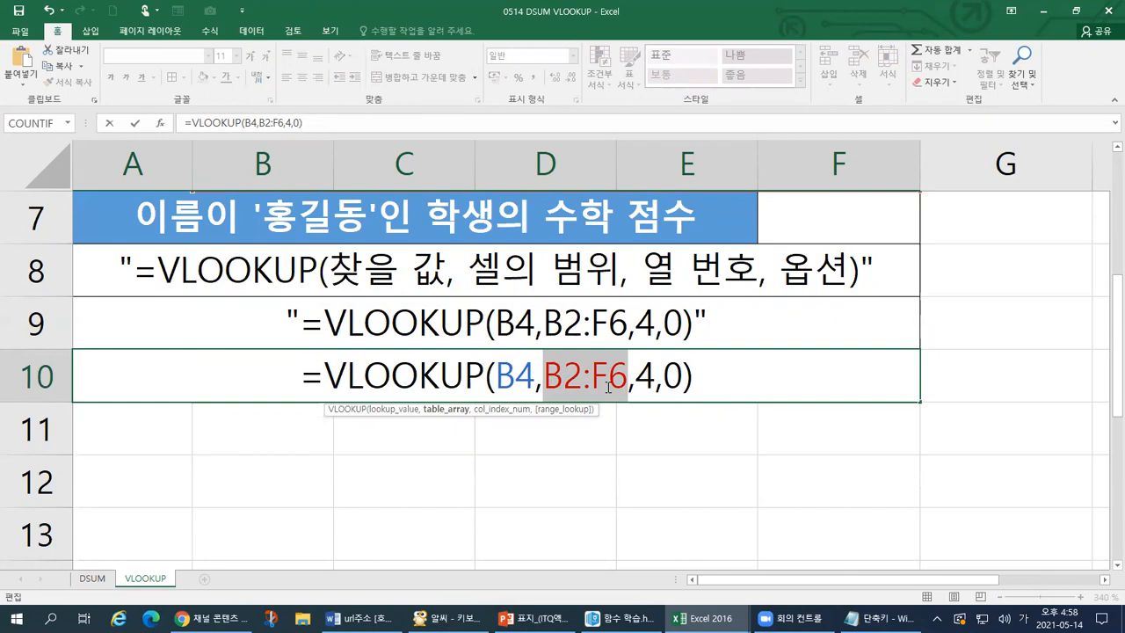
scroll(609, 387, up, 2)
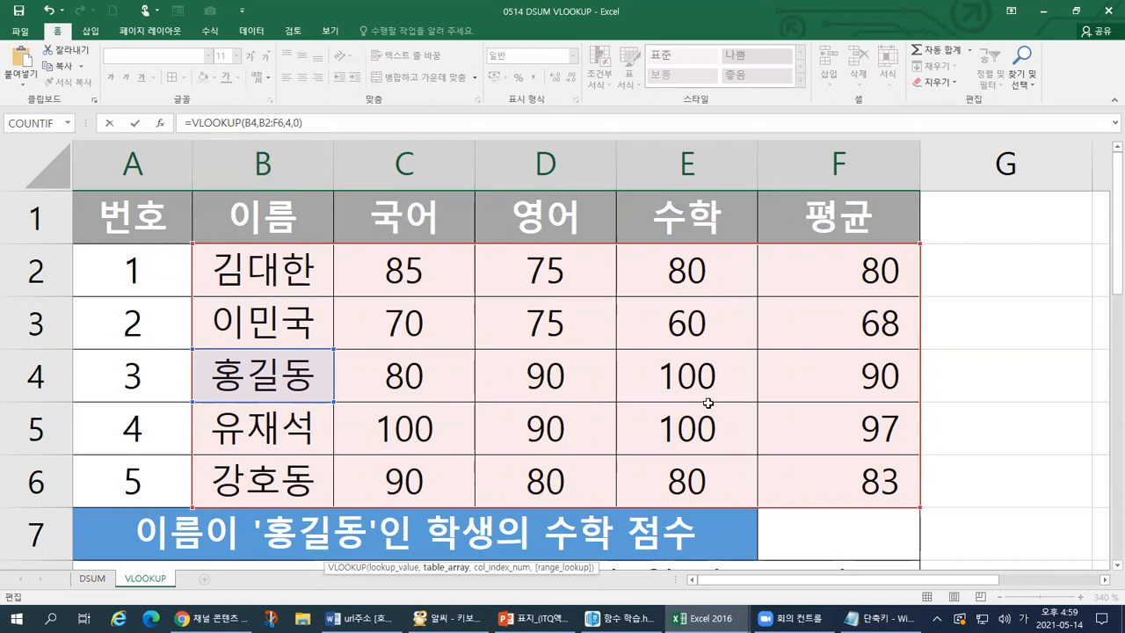
drag(883, 414, 884, 493)
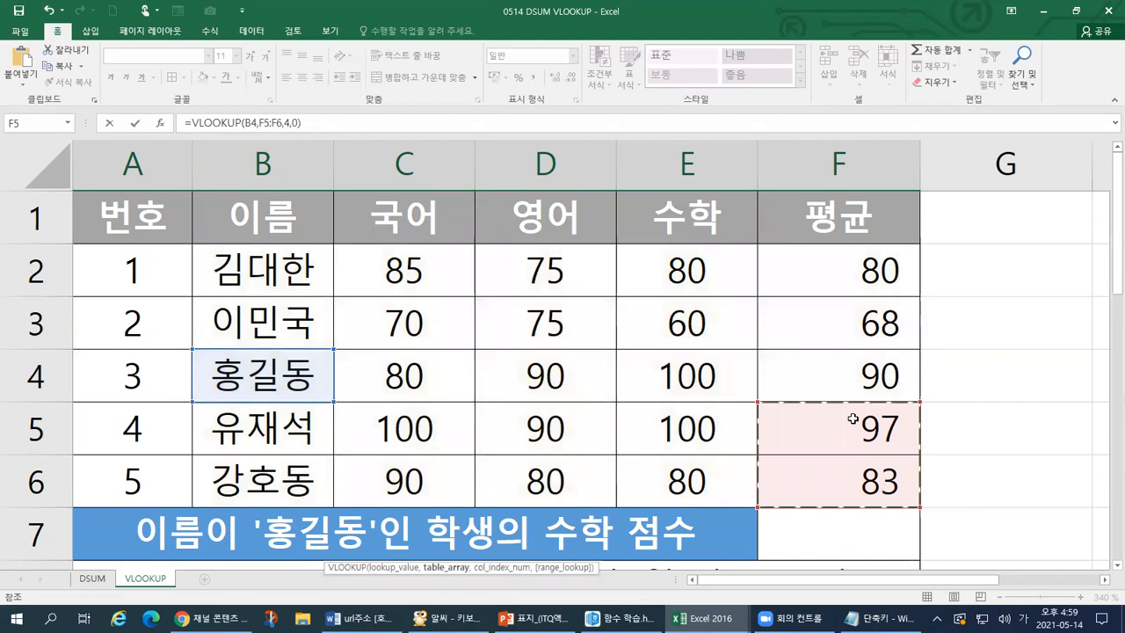
key(Escape)
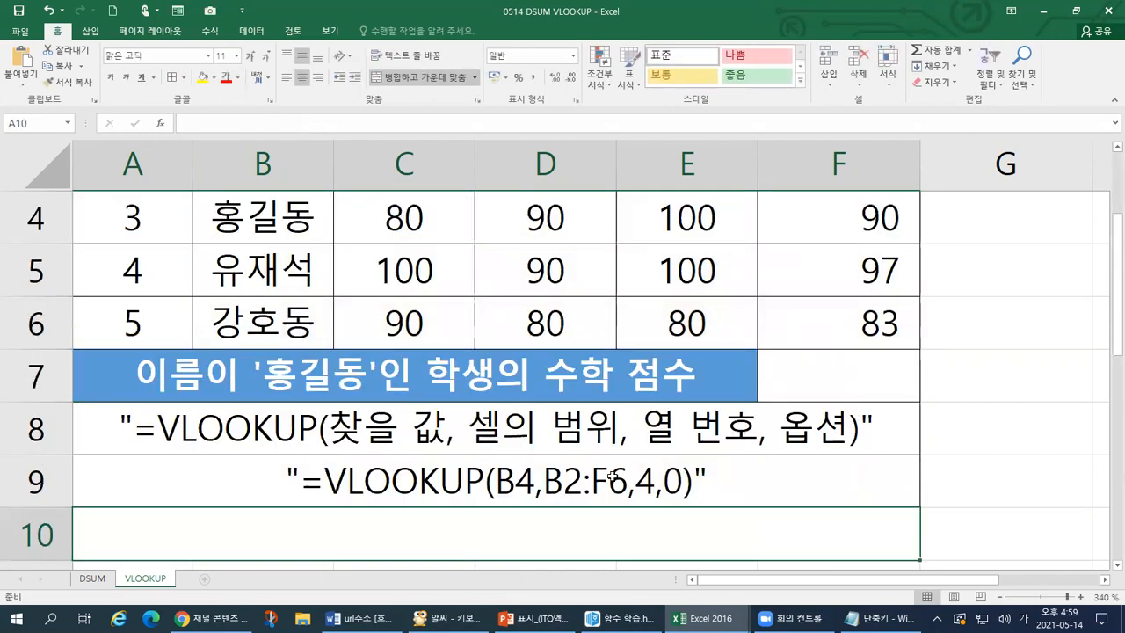
Step: Copy the formula text inside the quotation marks in A9 and paste it into A10 as =VLOOKUP(B4,B2:F6,4,0)
double_click(310, 474)
drag(701, 483, 301, 481)
key(ctrl+c)
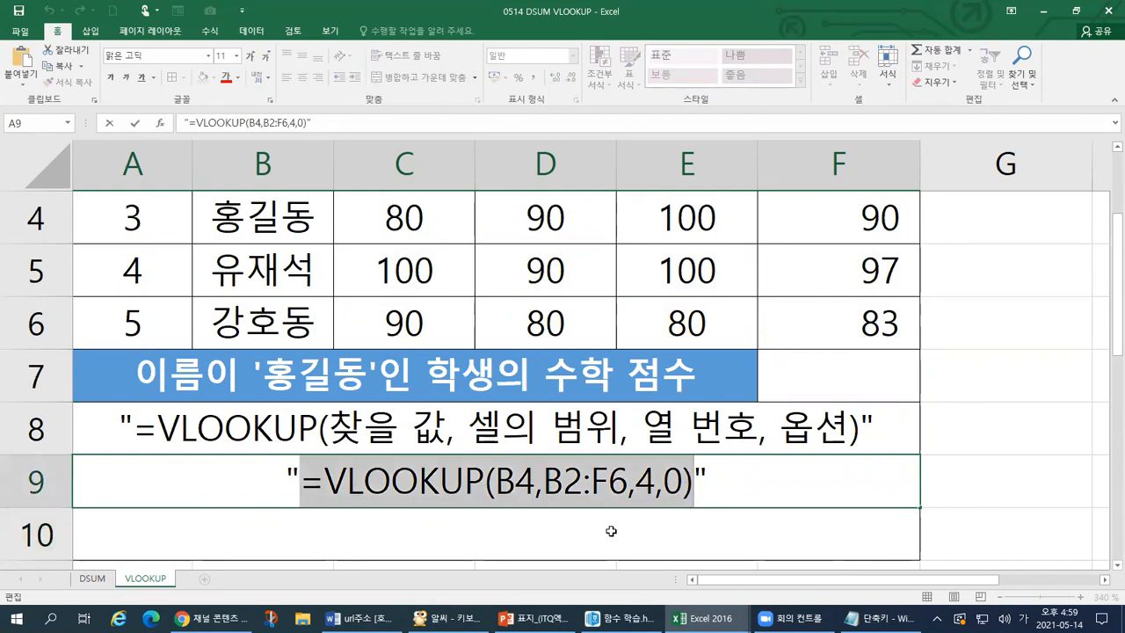
double_click(611, 532)
key(ctrl+v)
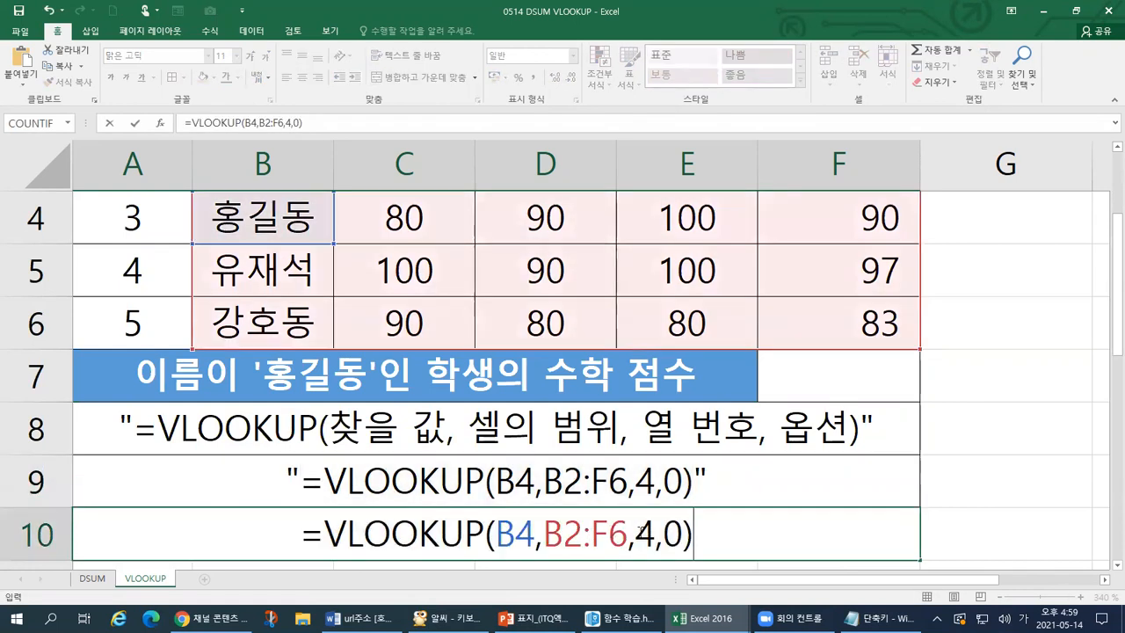
Step: Highlight the column number 4 and the lookup value B4 in the A10 formula and compare them with the score table
double_click(644, 533)
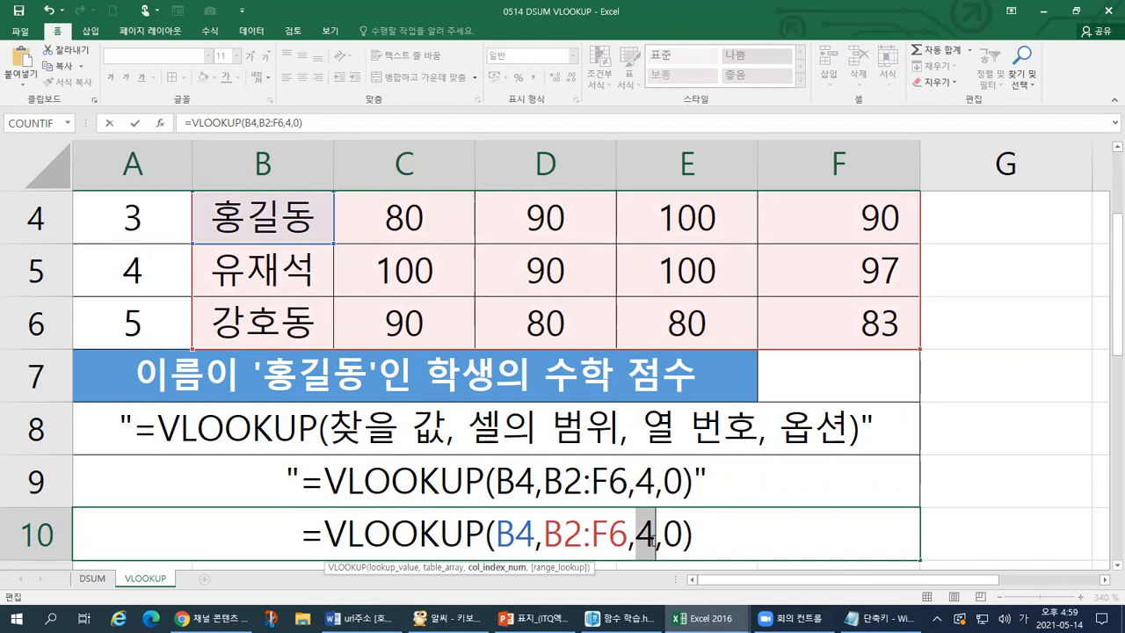
scroll(652, 528, up, 1)
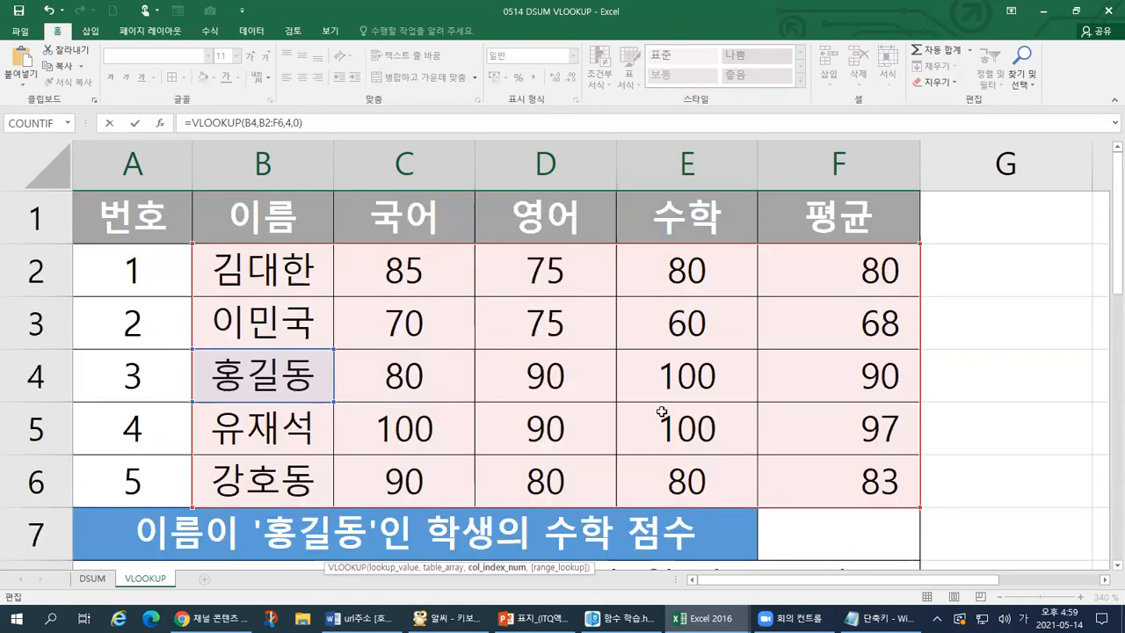
scroll(660, 471, down, 1)
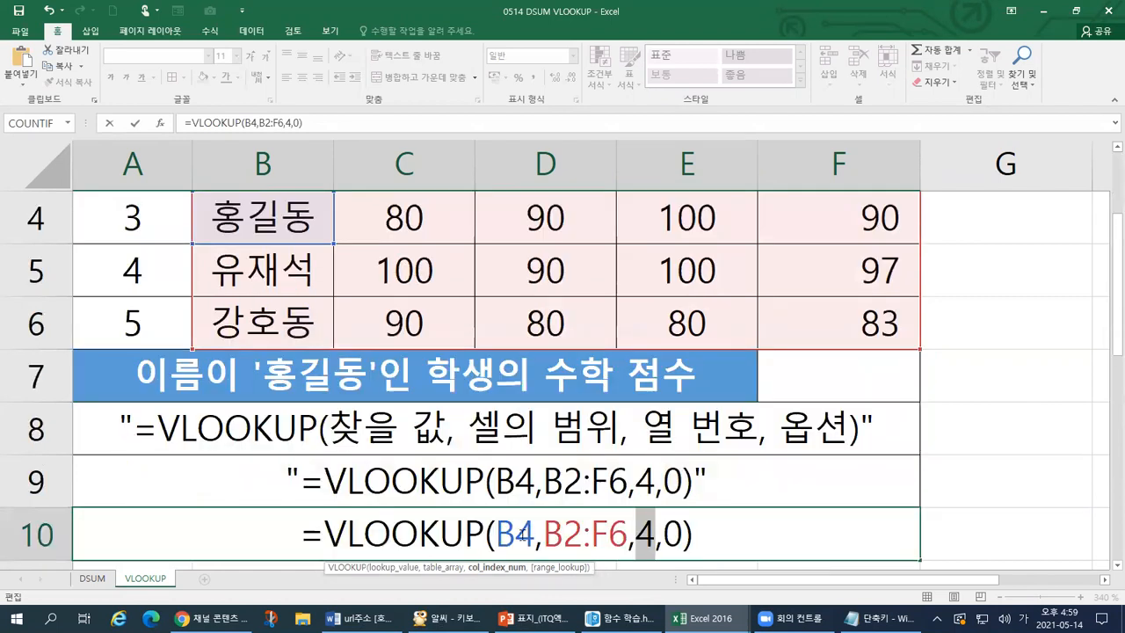
double_click(514, 533)
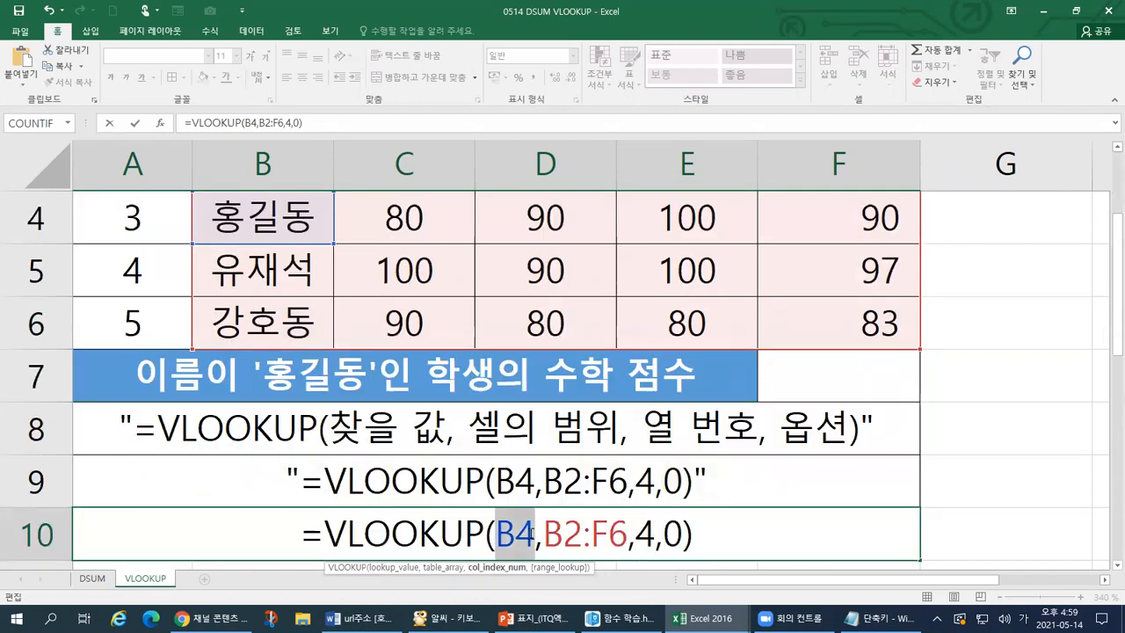
double_click(647, 533)
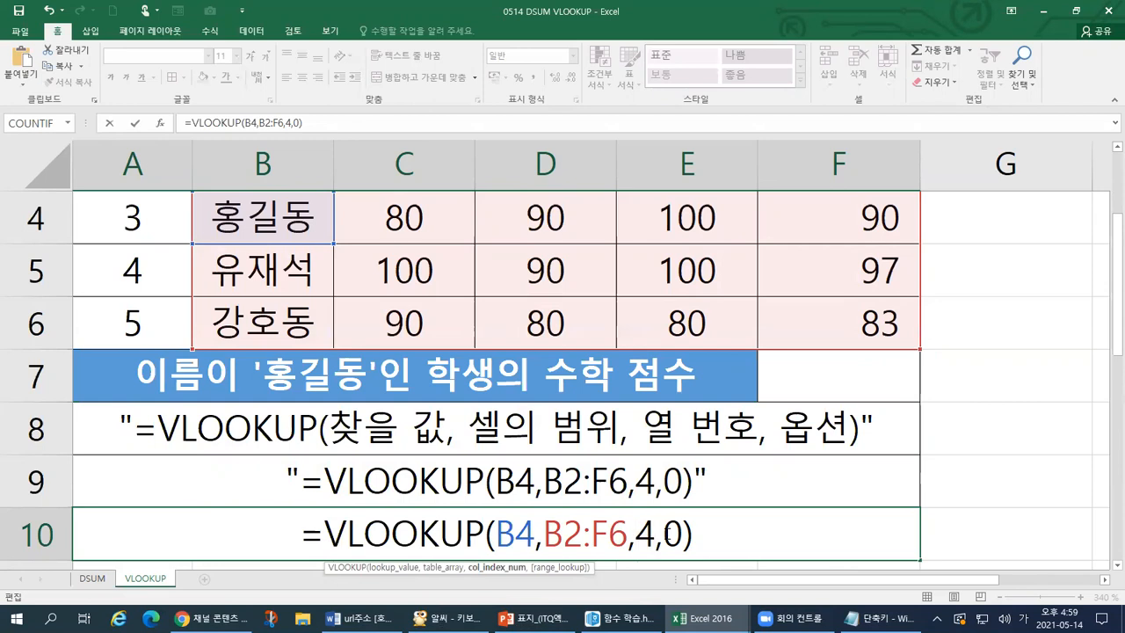
Step: Replace the match option 0 in the A10 formula with FALSE and confirm the entry
double_click(675, 533)
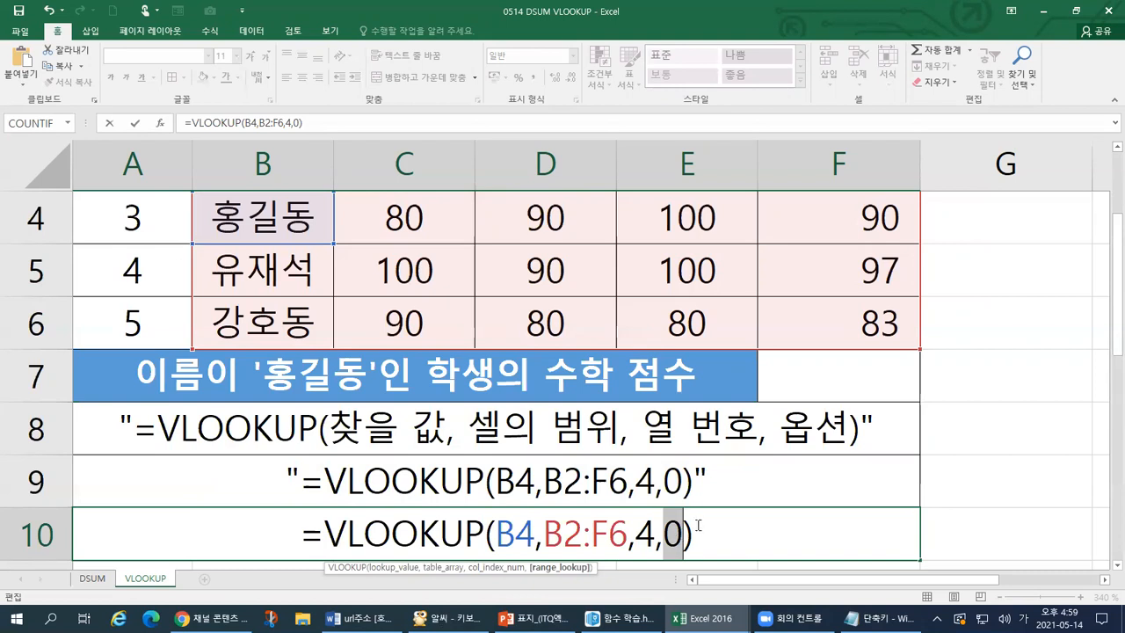
text(ㄹ미)
key(BackSpace)
key(BackSpace)
key(BackSpace)
key(BackSpace)
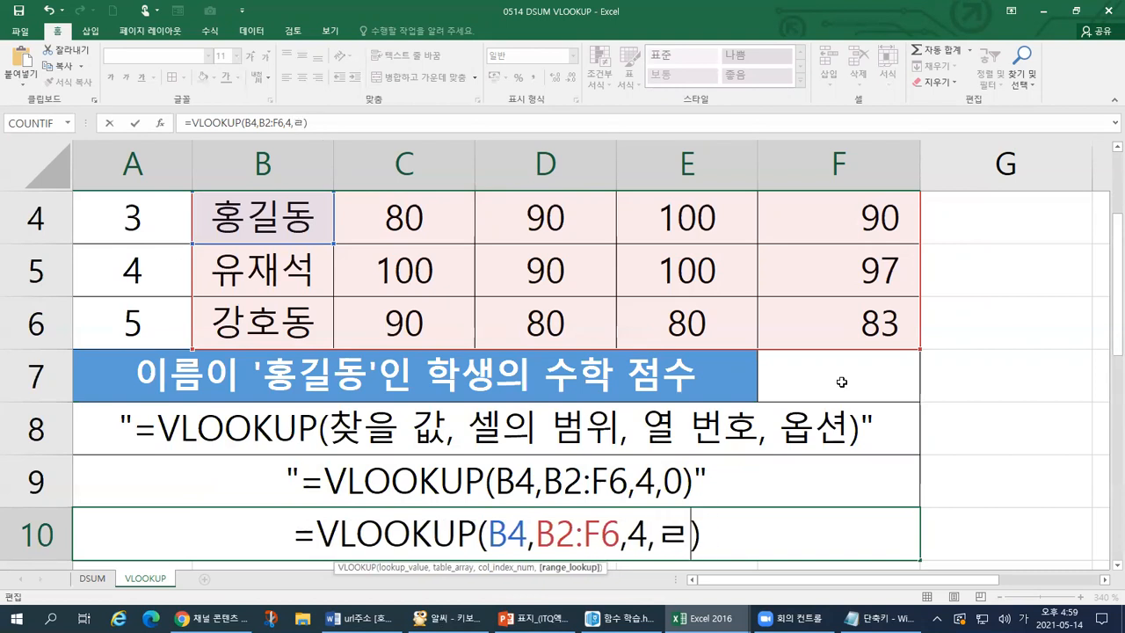
text(,FALS)
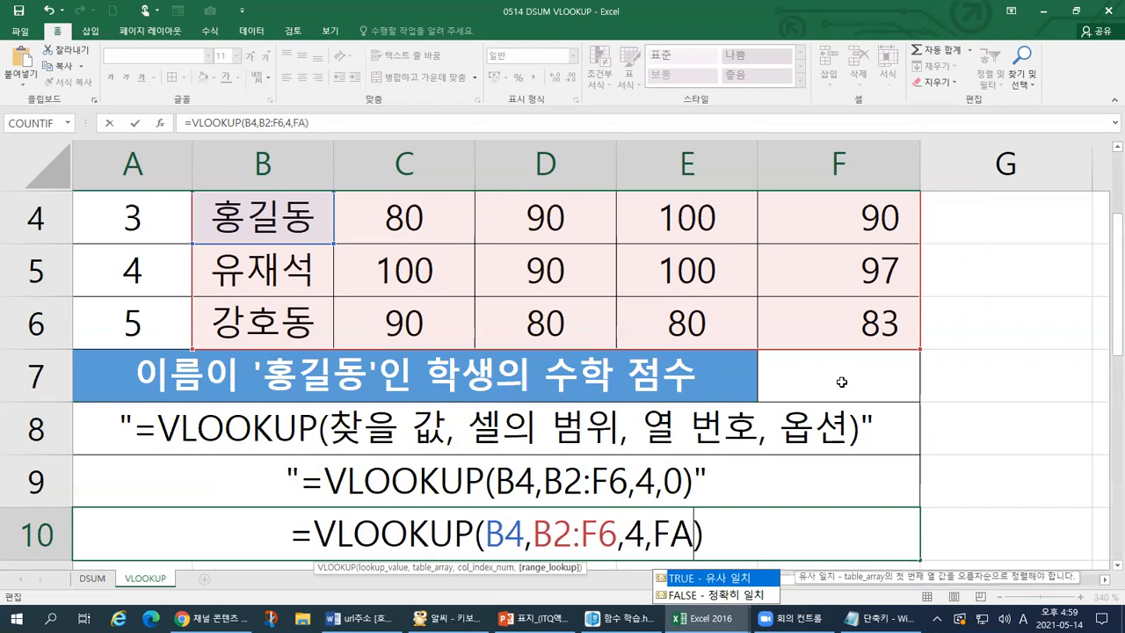
text(E)
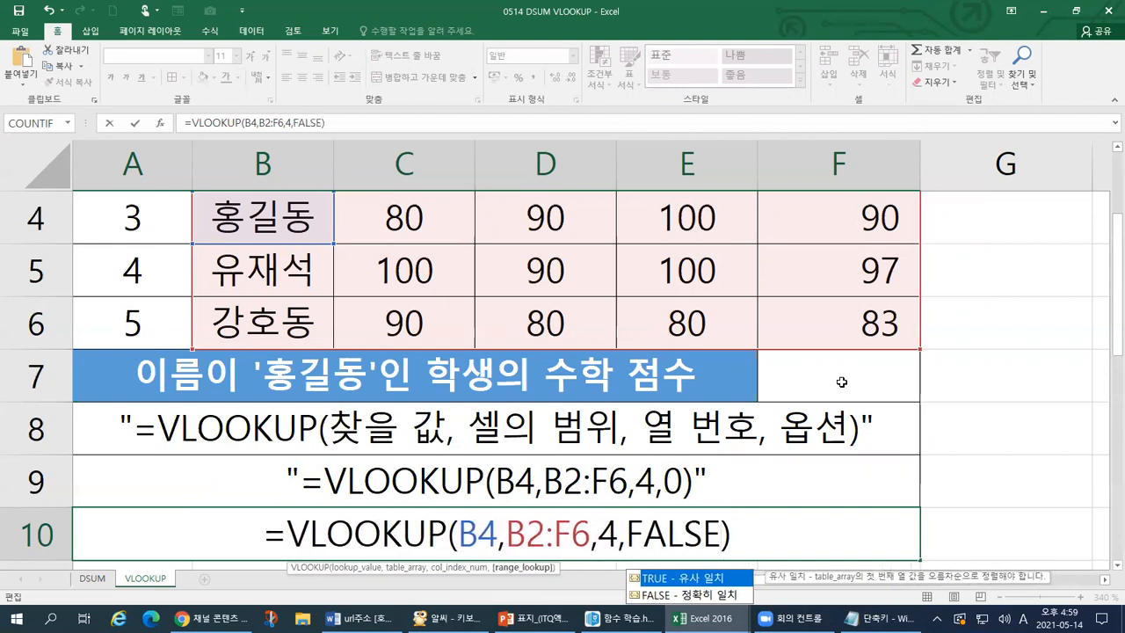
click(728, 600)
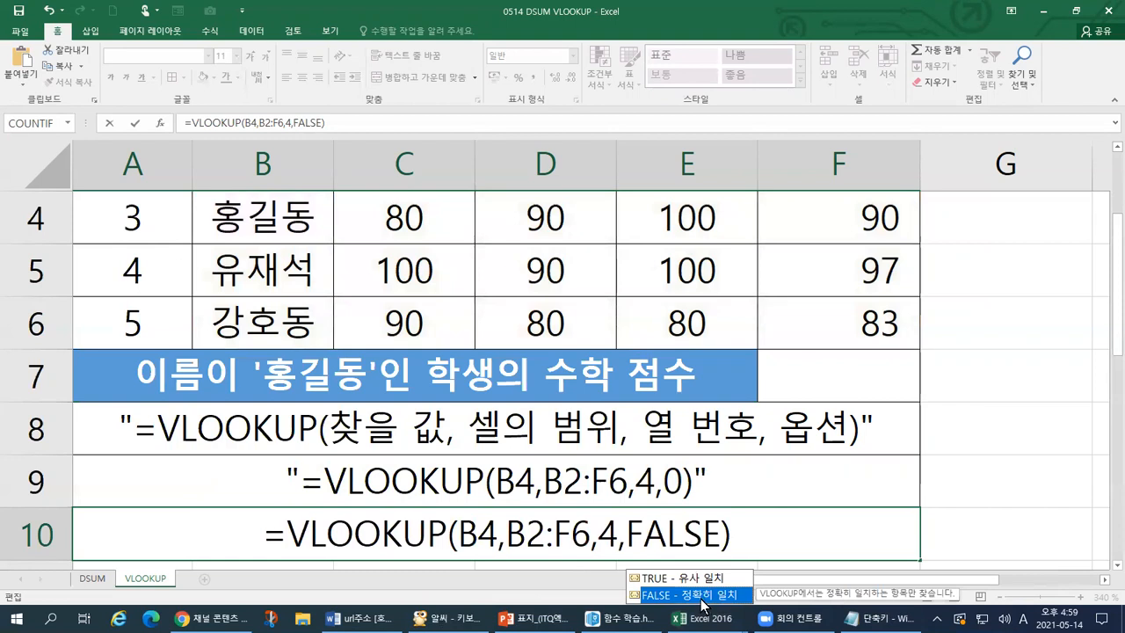
click(756, 536)
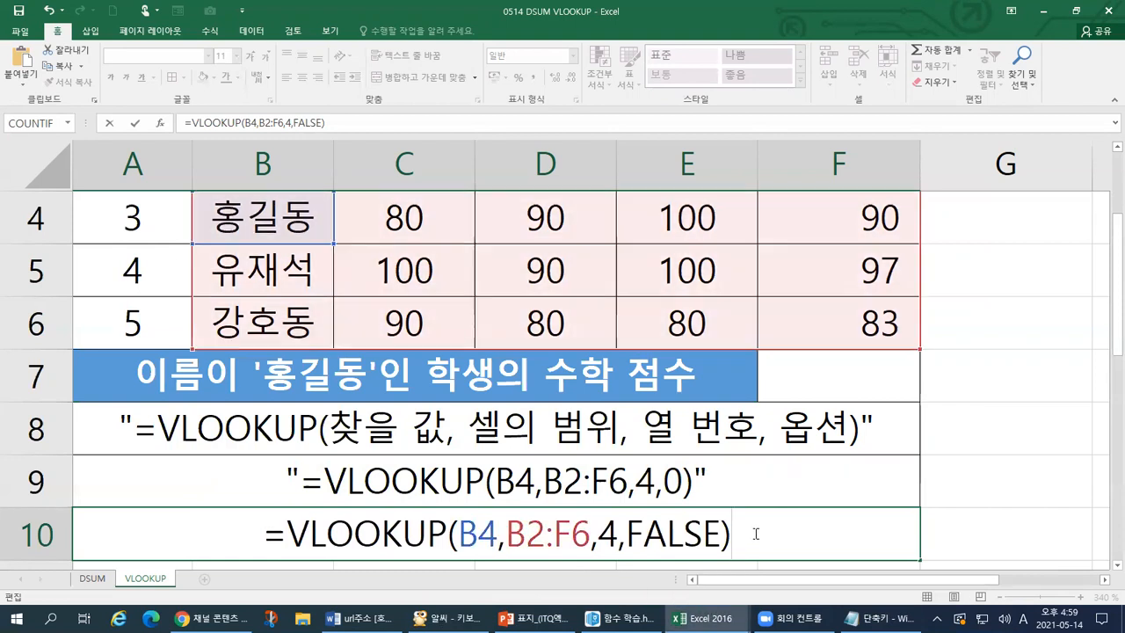
key(Return)
Step: Enclose the VLOOKUP formula with FALSE in A10 in double quotation marks so the cell shows it as text
double_click(434, 479)
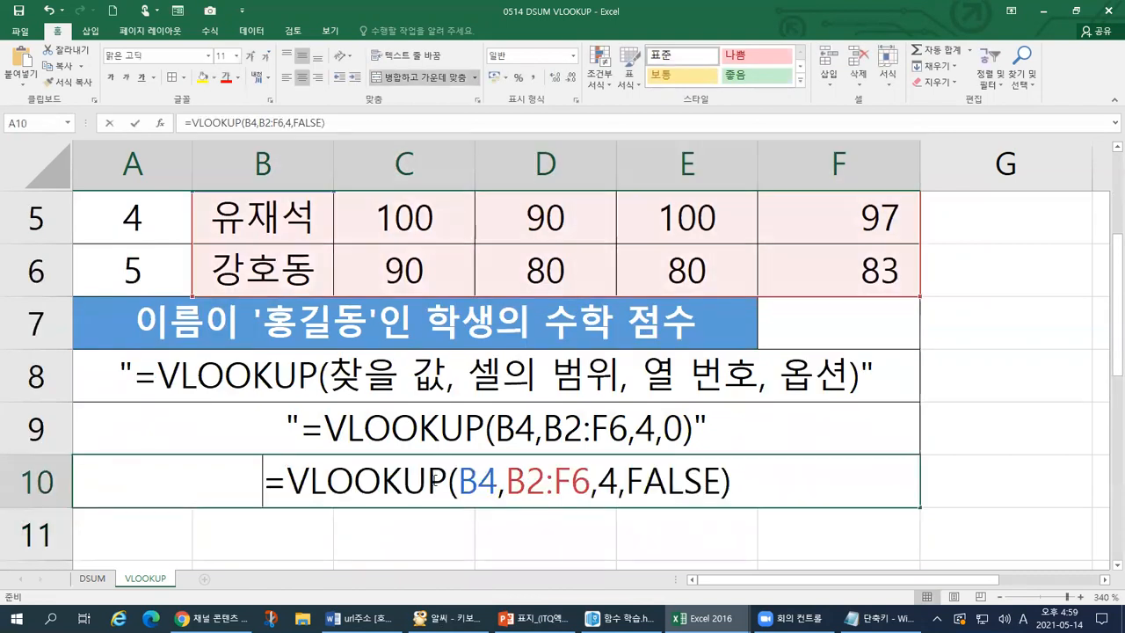
text(")
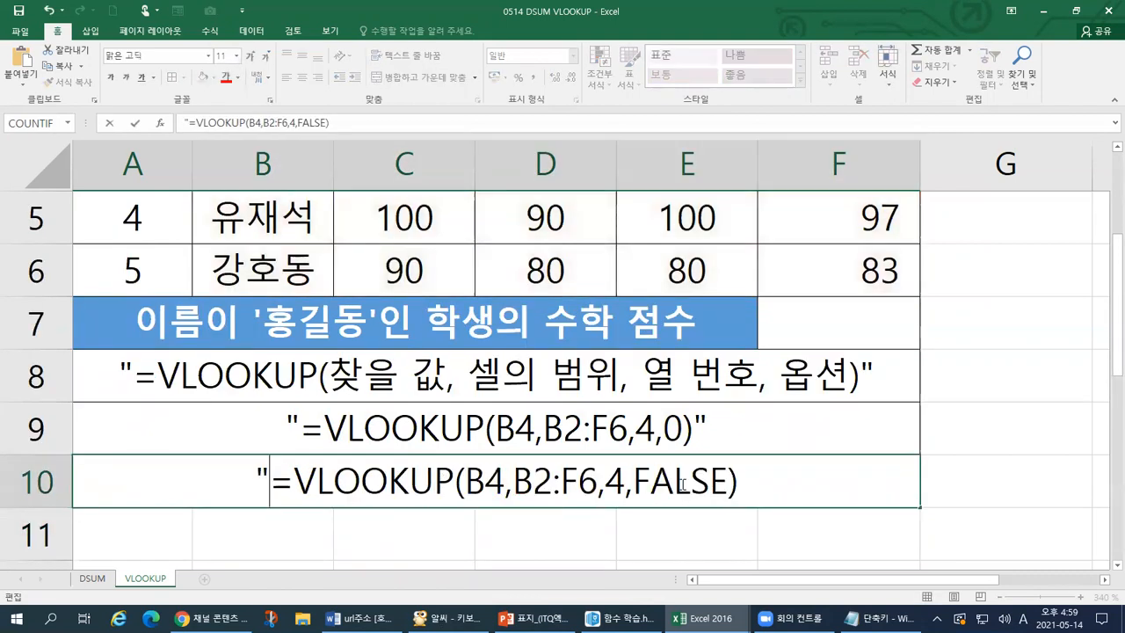
click(770, 483)
text(")
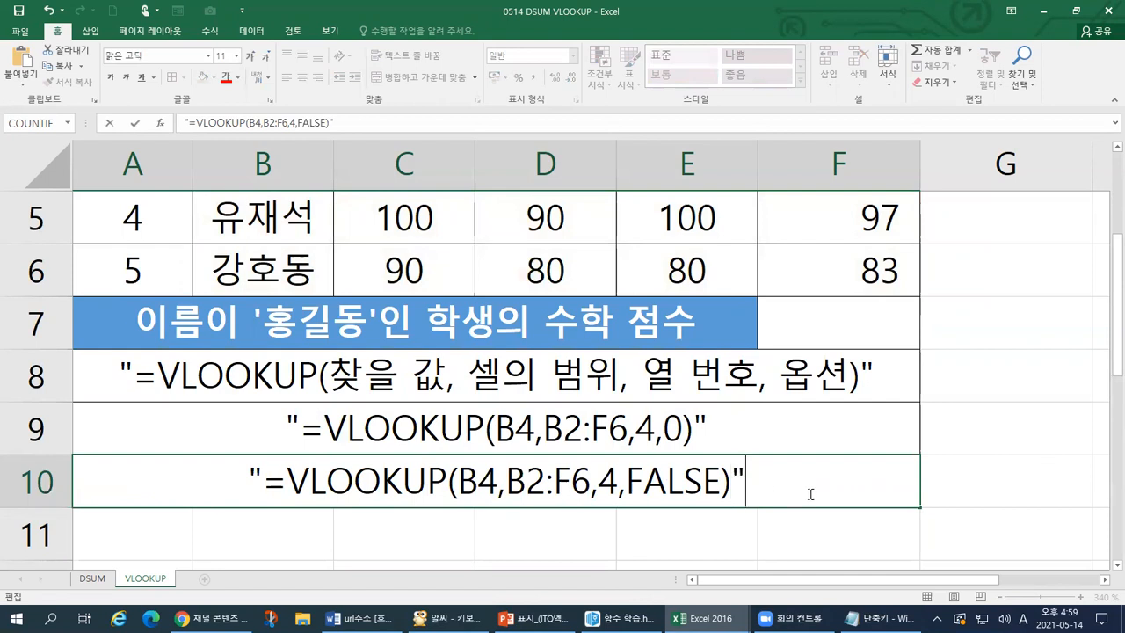
key(ctrl+Return)
Step: Merge and center cells A11:F11 and fill the merged format down to row 12
click(905, 527)
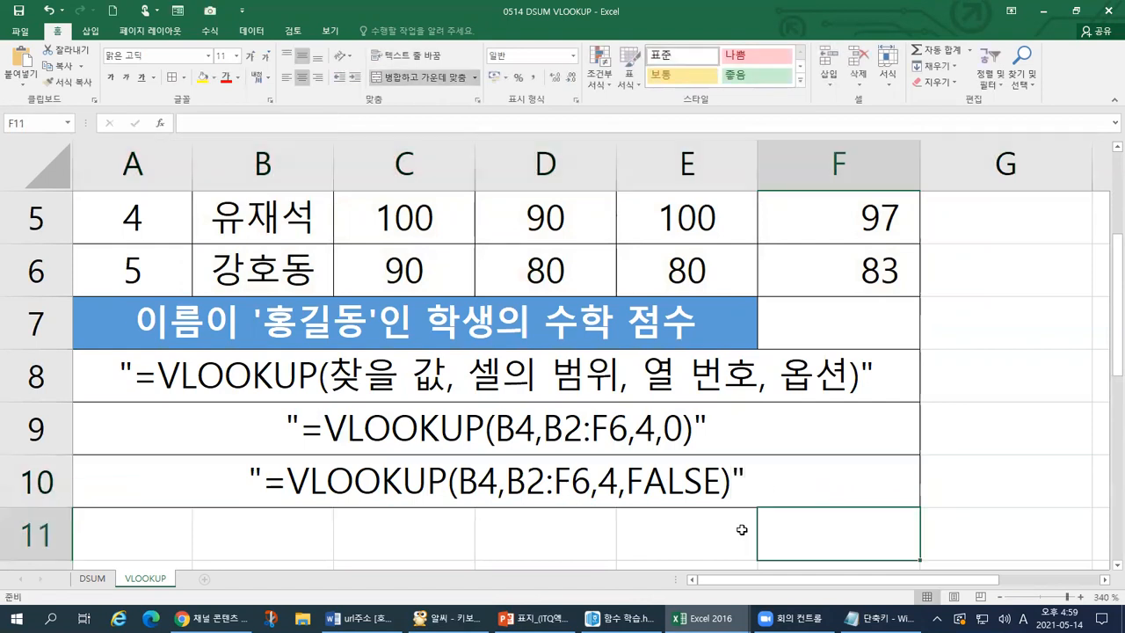
drag(761, 529, 161, 542)
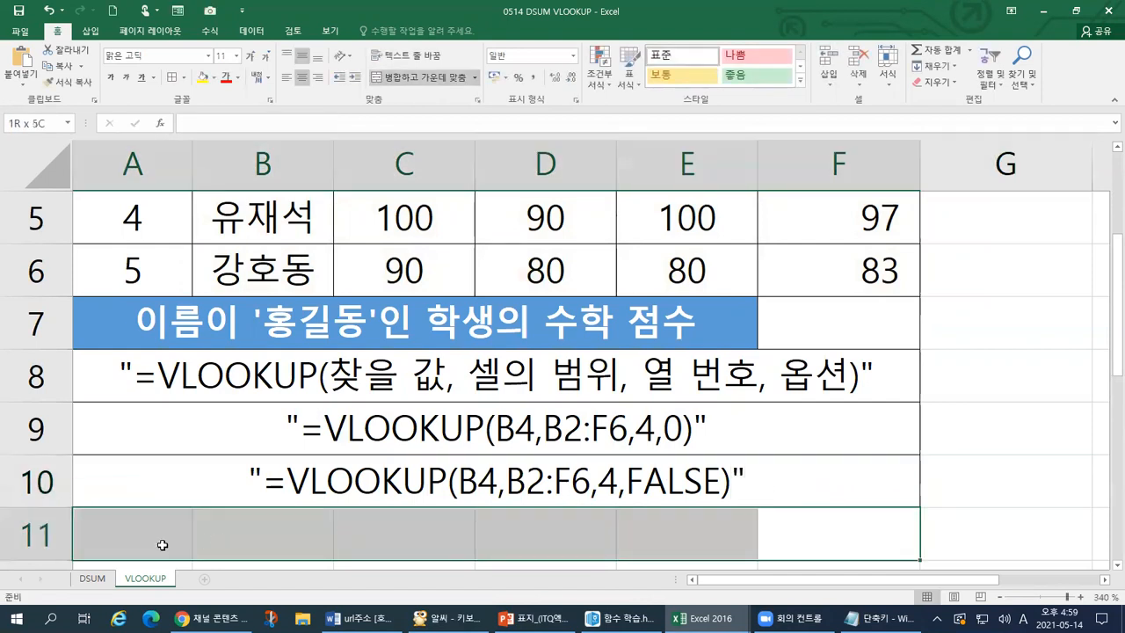
click(410, 79)
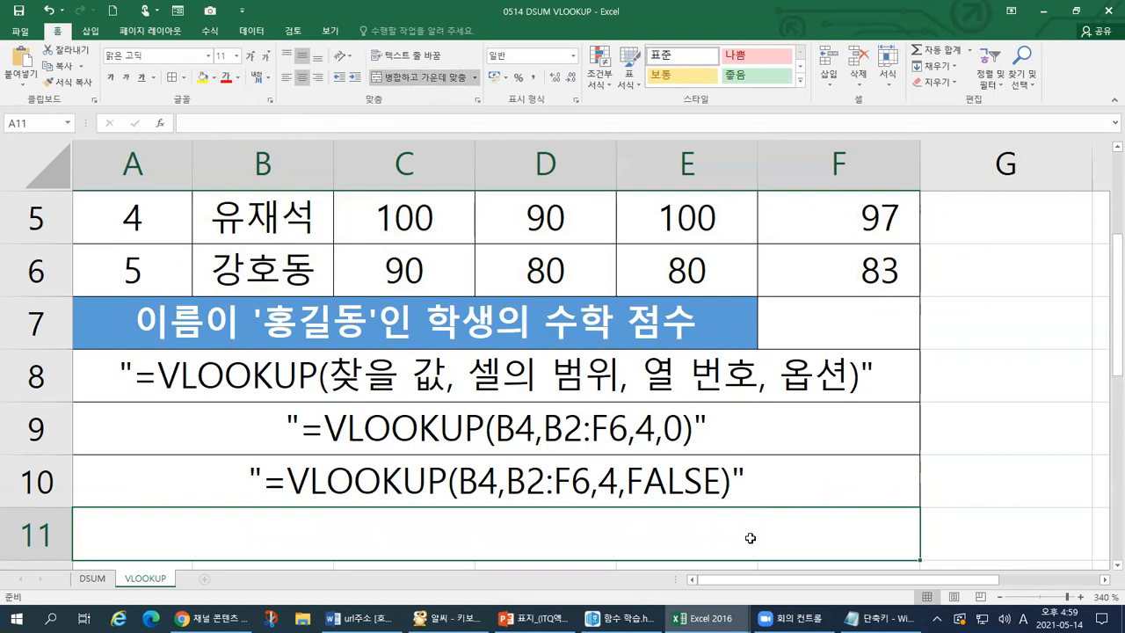
scroll(915, 439, down, 2)
drag(920, 244, 921, 301)
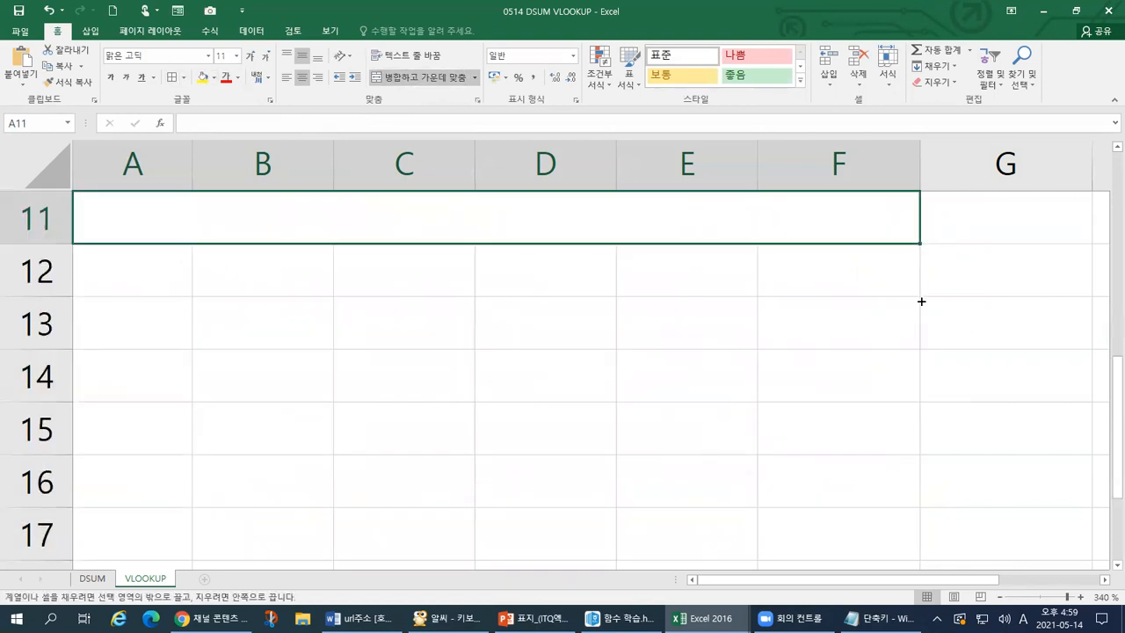
scroll(921, 302, up, 3)
scroll(726, 407, down, 3)
scroll(590, 392, up, 2)
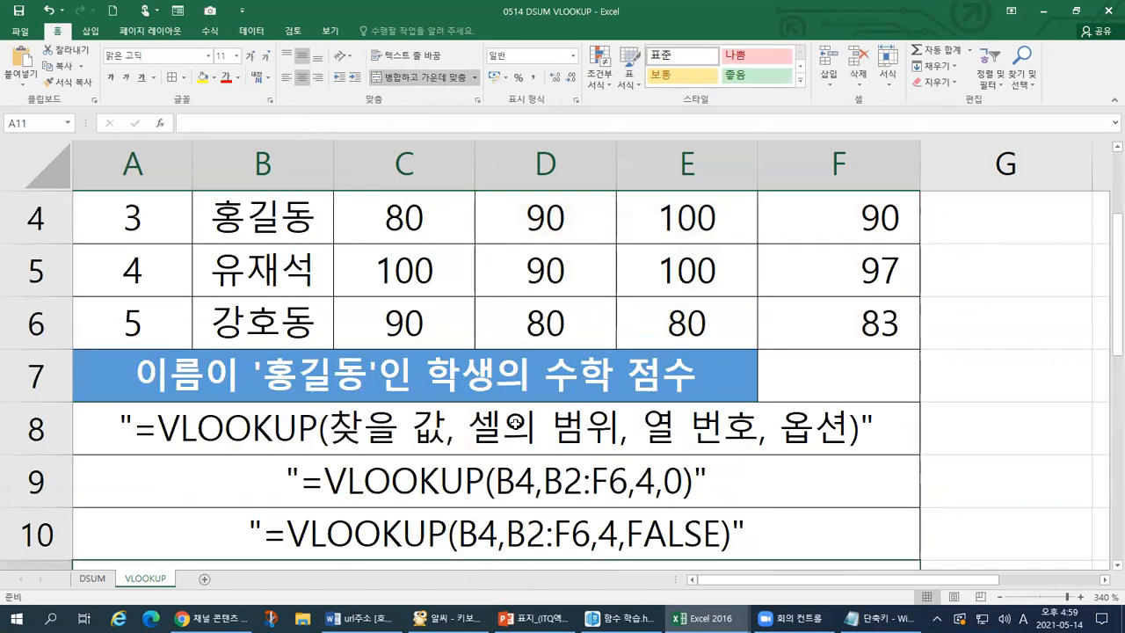
scroll(498, 451, down, 1)
double_click(404, 427)
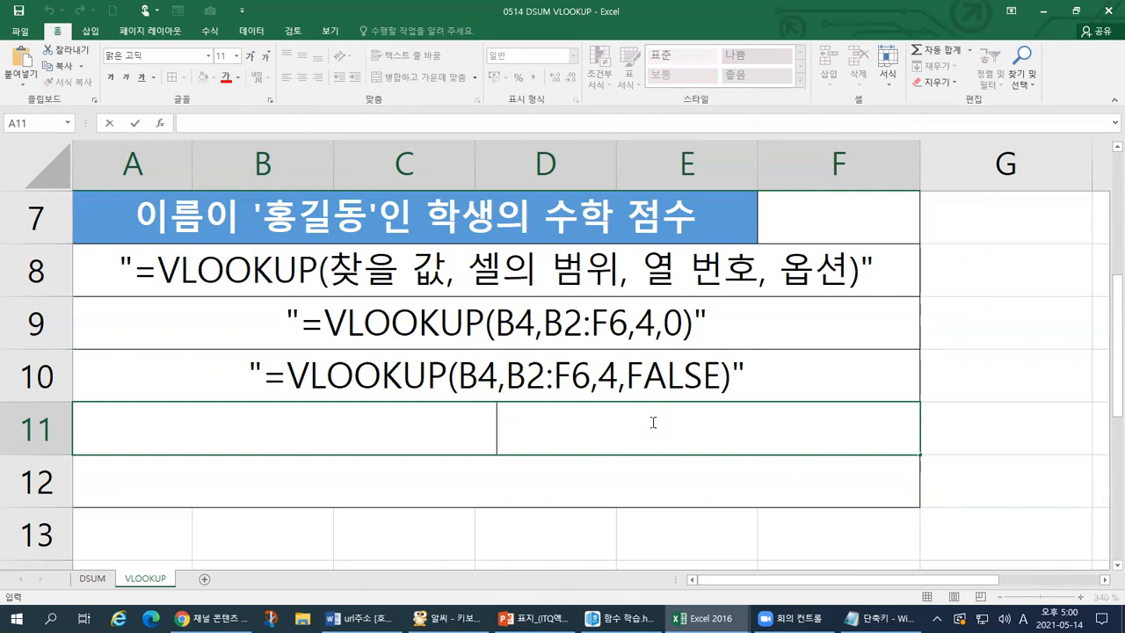
text(=)
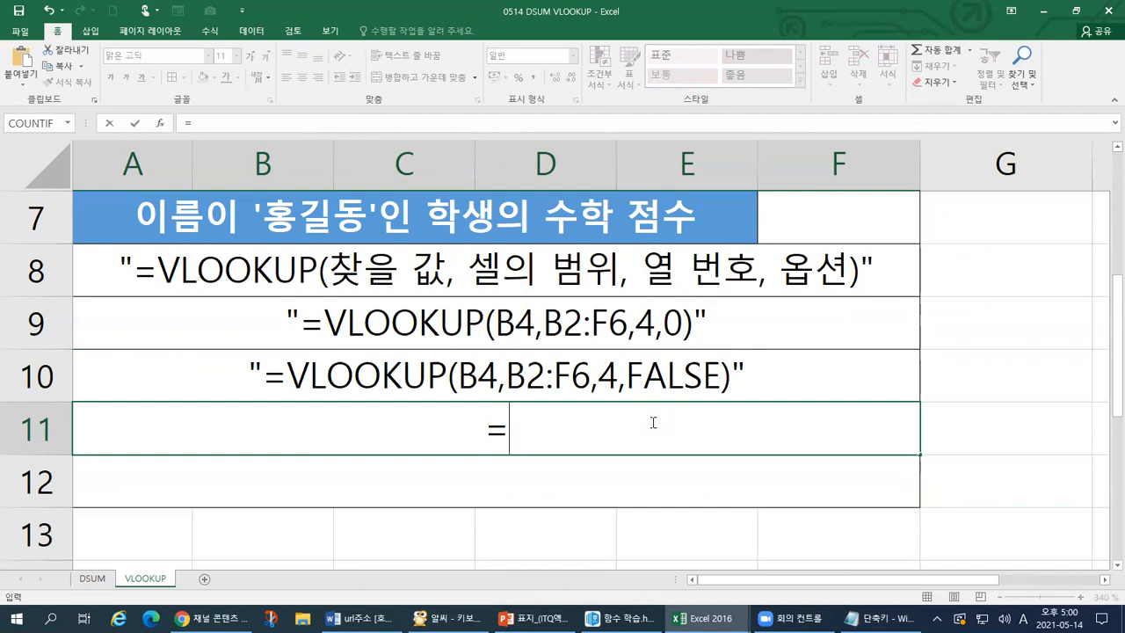
click(267, 375)
key(Escape)
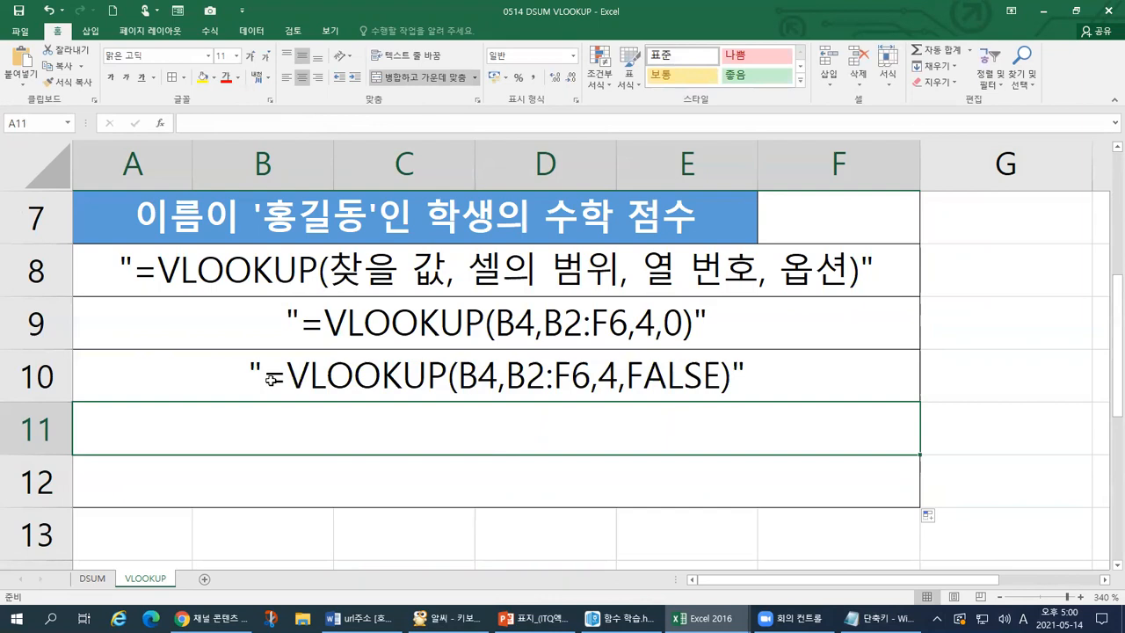
Step: Copy the formula =VLOOKUP(B4,B2:F6,4,FALSE) without its enclosing quotation marks from A10 into A11
click(269, 373)
double_click(269, 373)
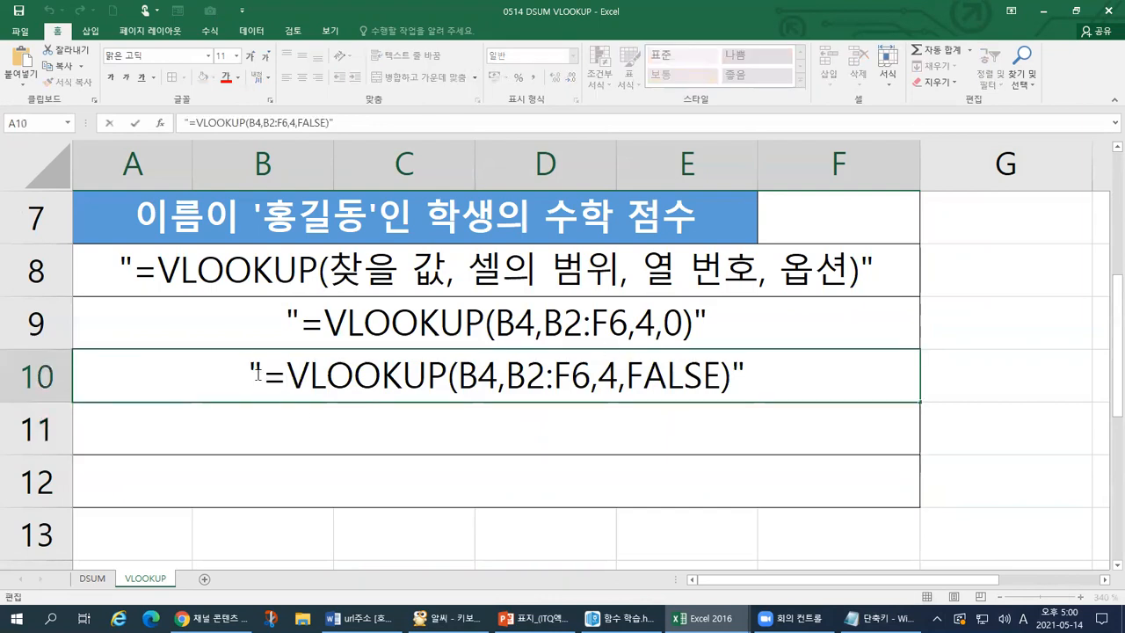
shift+click(731, 373)
key(ctrl+c)
click(715, 428)
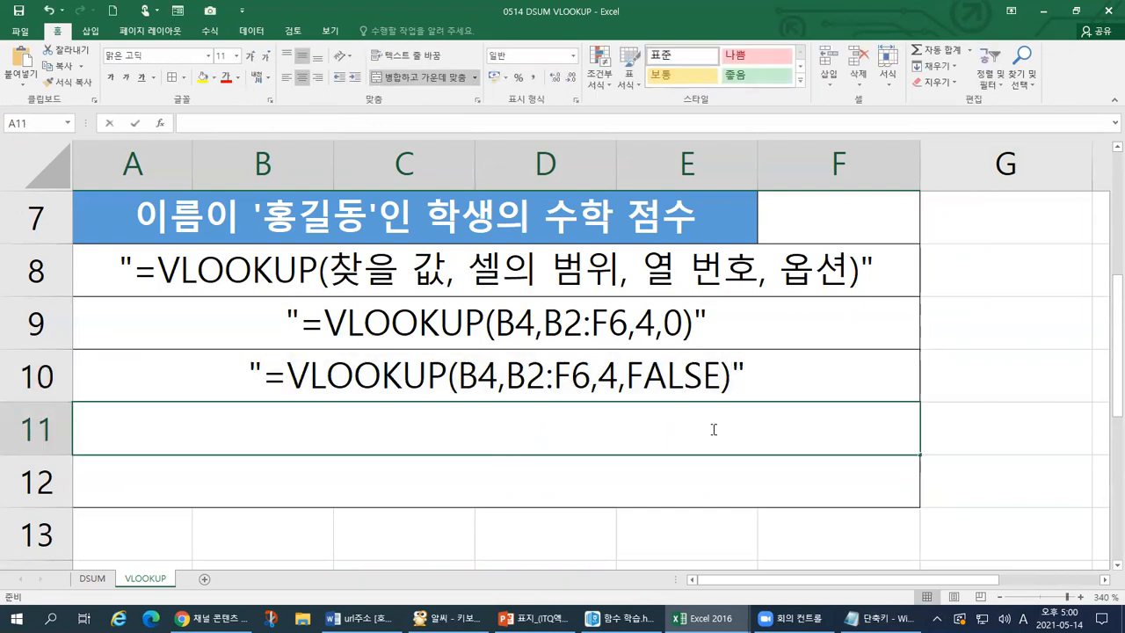
key(ctrl+v)
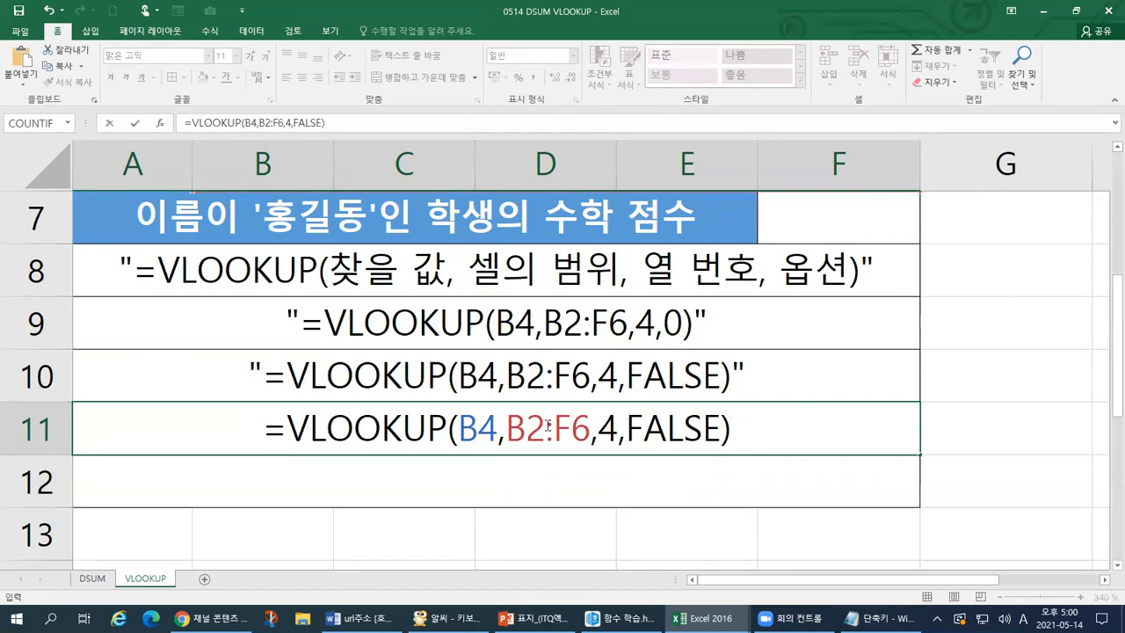
Step: Highlight the arguments B4, B2:F6, 4 and FALSE in the A11 formula one after another and confirm the entry
double_click(606, 428)
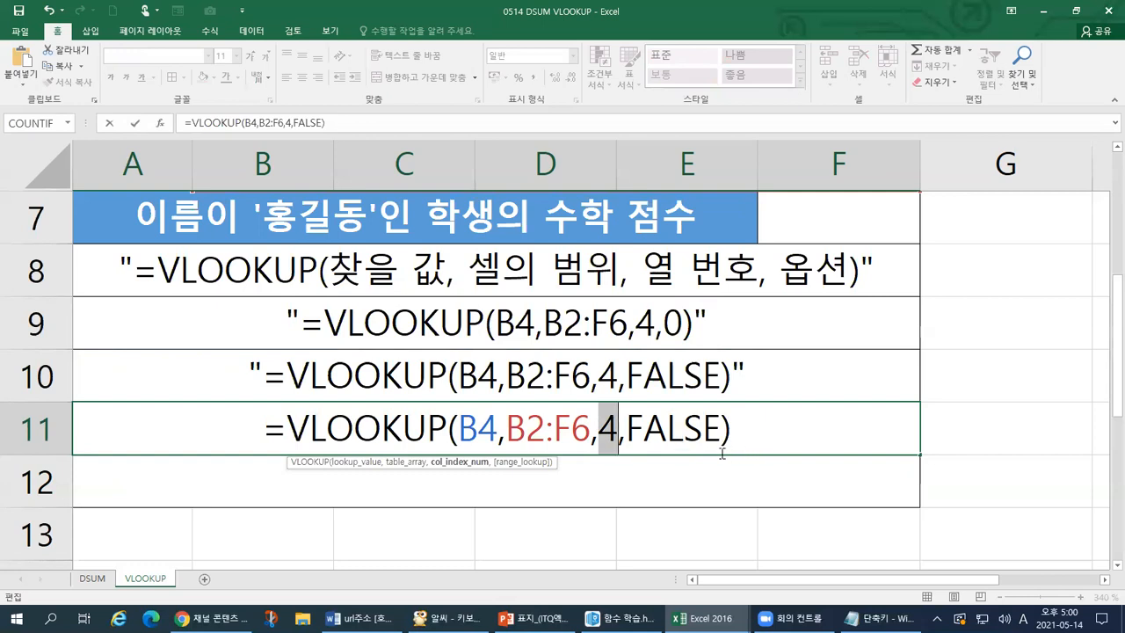
drag(507, 430, 616, 425)
double_click(466, 431)
drag(507, 429, 587, 429)
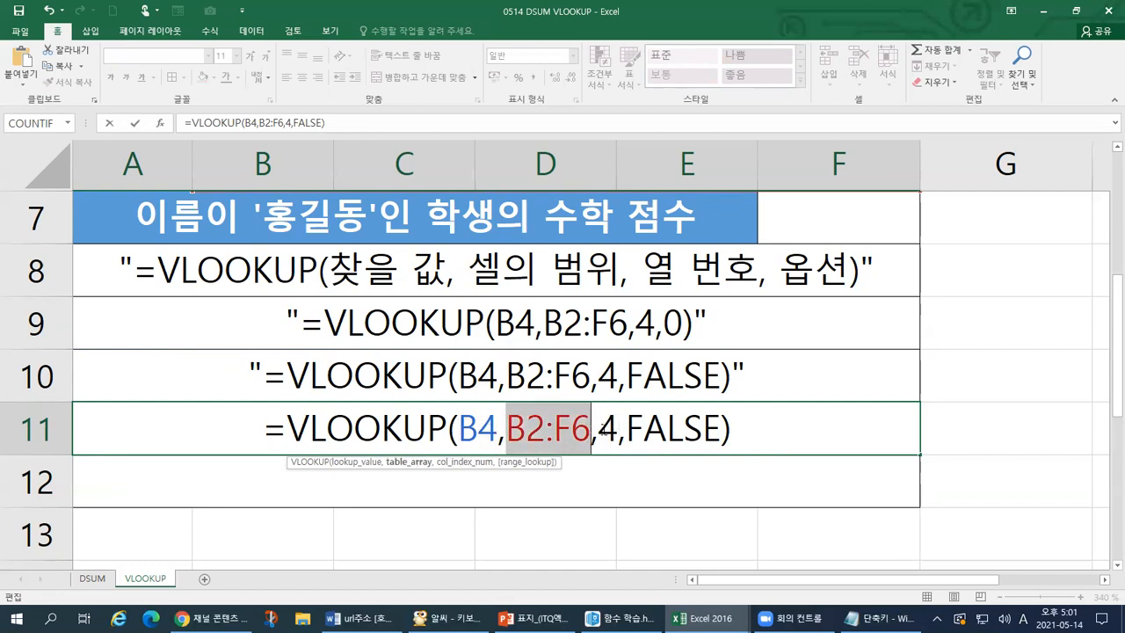
double_click(609, 428)
drag(625, 429, 718, 428)
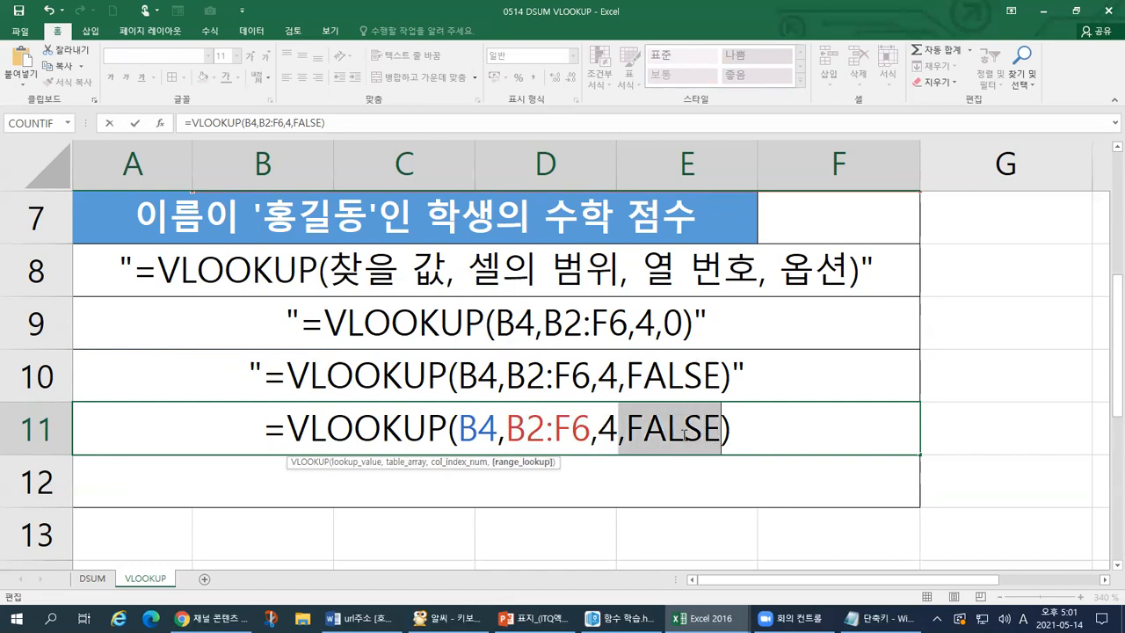
drag(591, 429, 616, 429)
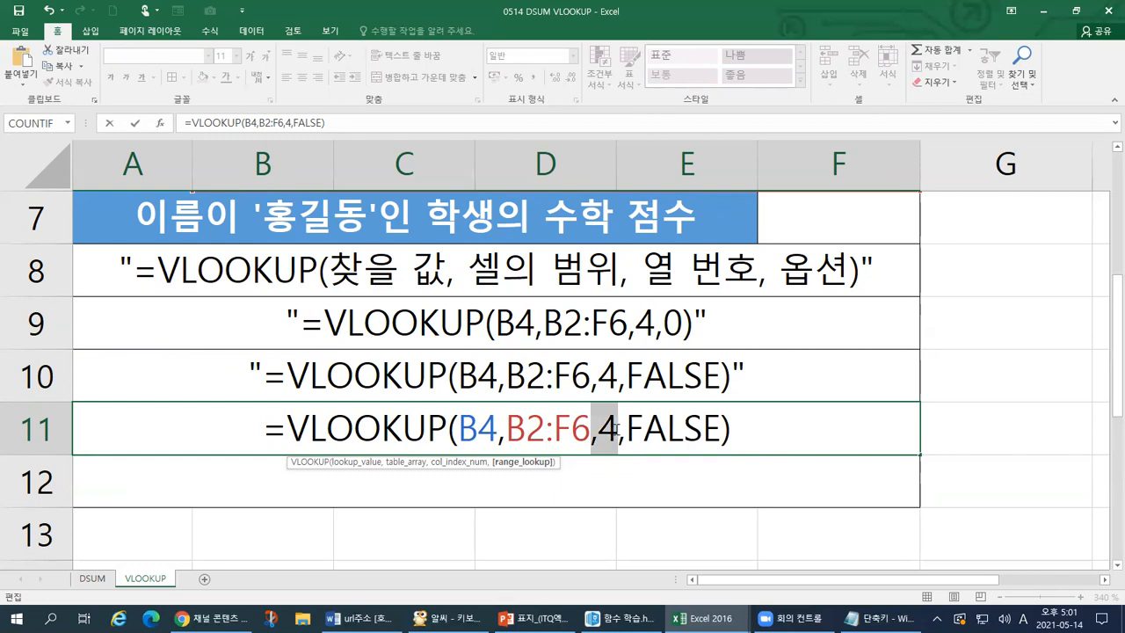
click(561, 222)
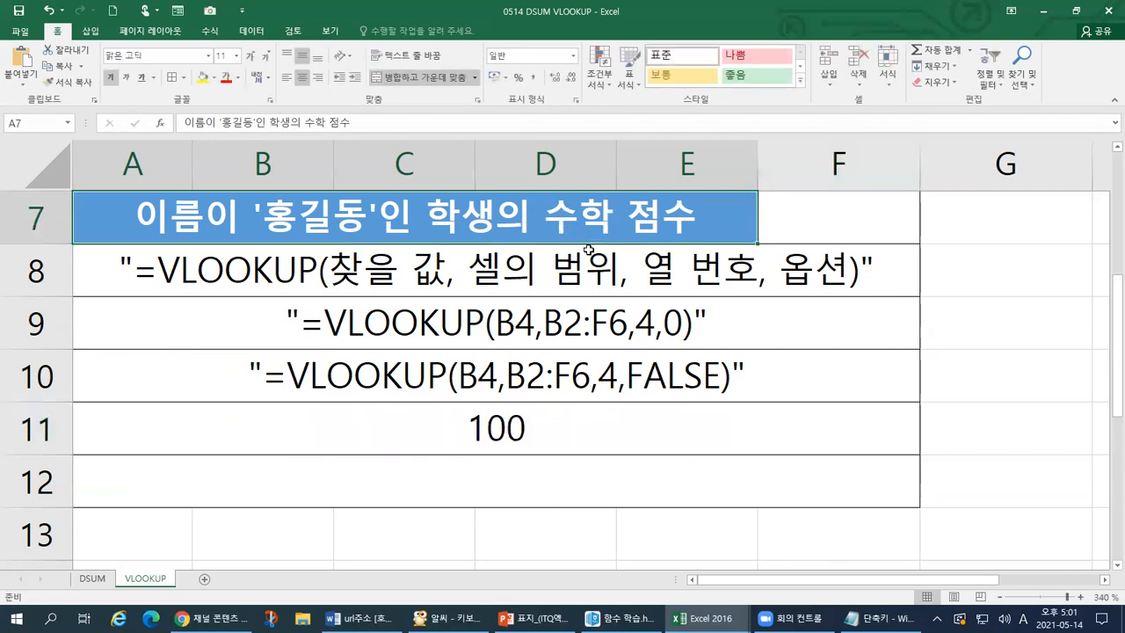
Step: Change the column number in the A11 VLOOKUP formula to 3, checking it against the score table, and confirm the entry
double_click(551, 427)
drag(619, 428, 598, 428)
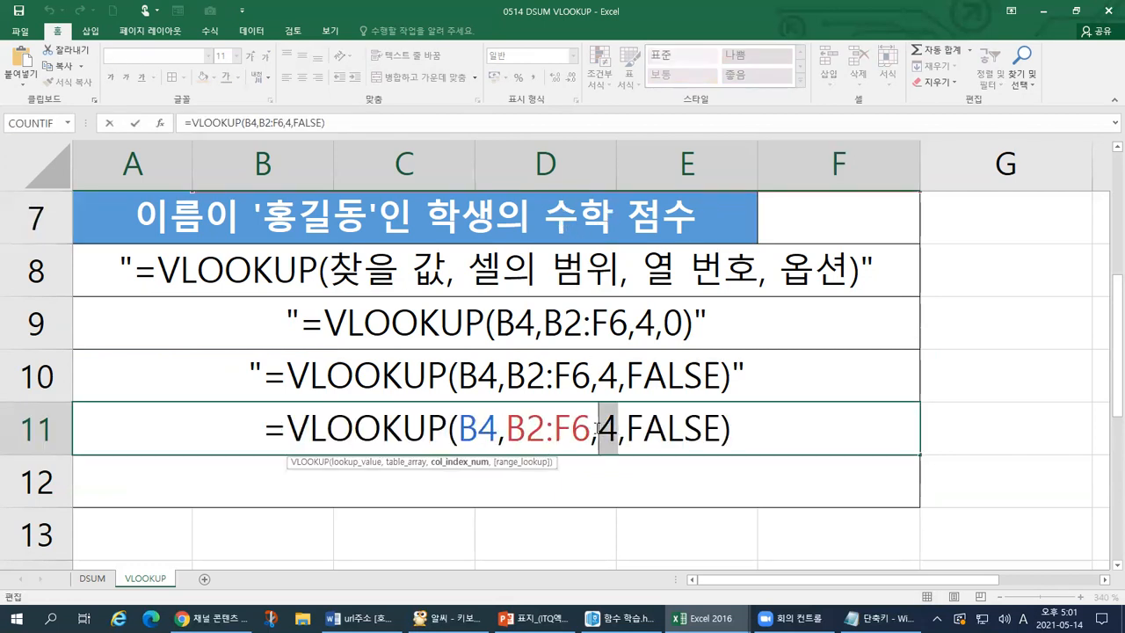
scroll(580, 474, up, 2)
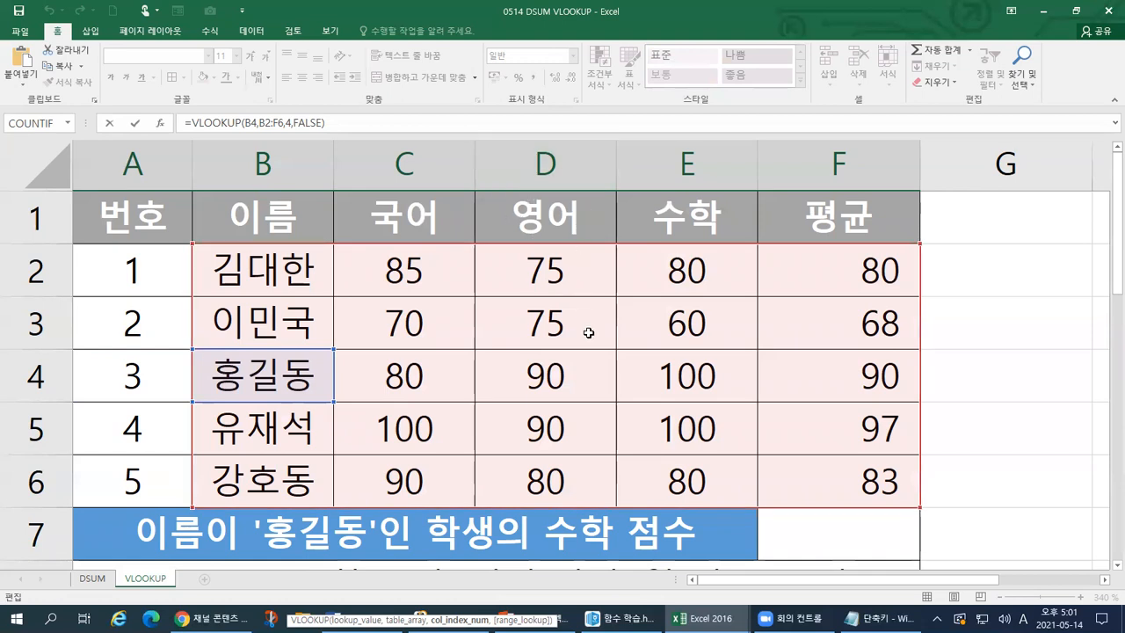
scroll(590, 333, down, 2)
drag(598, 428, 617, 427)
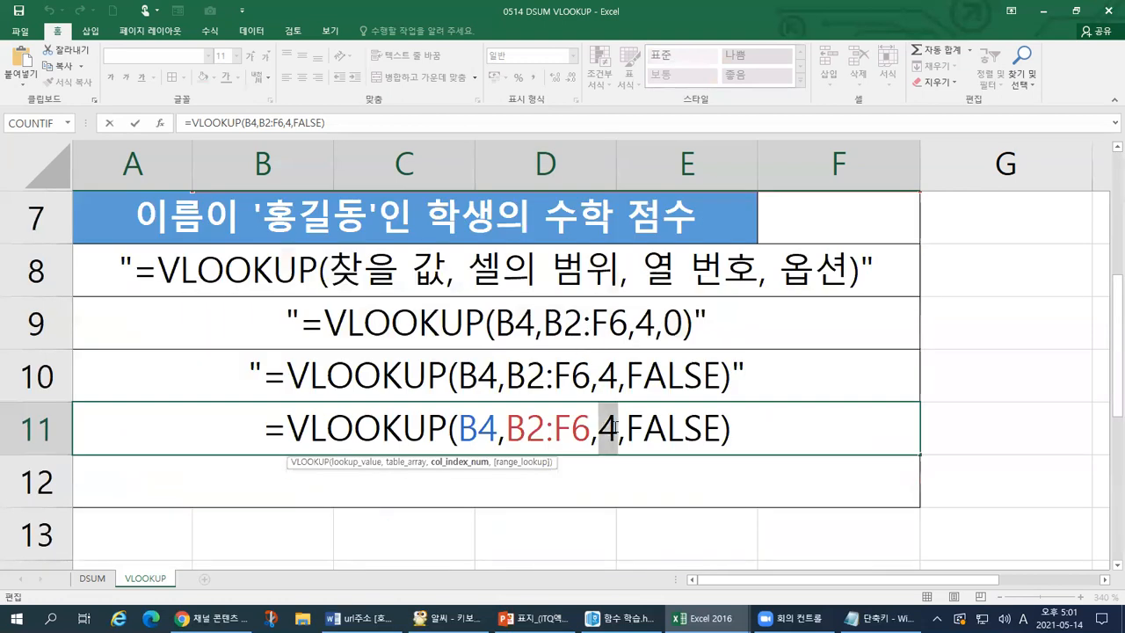
text(3)
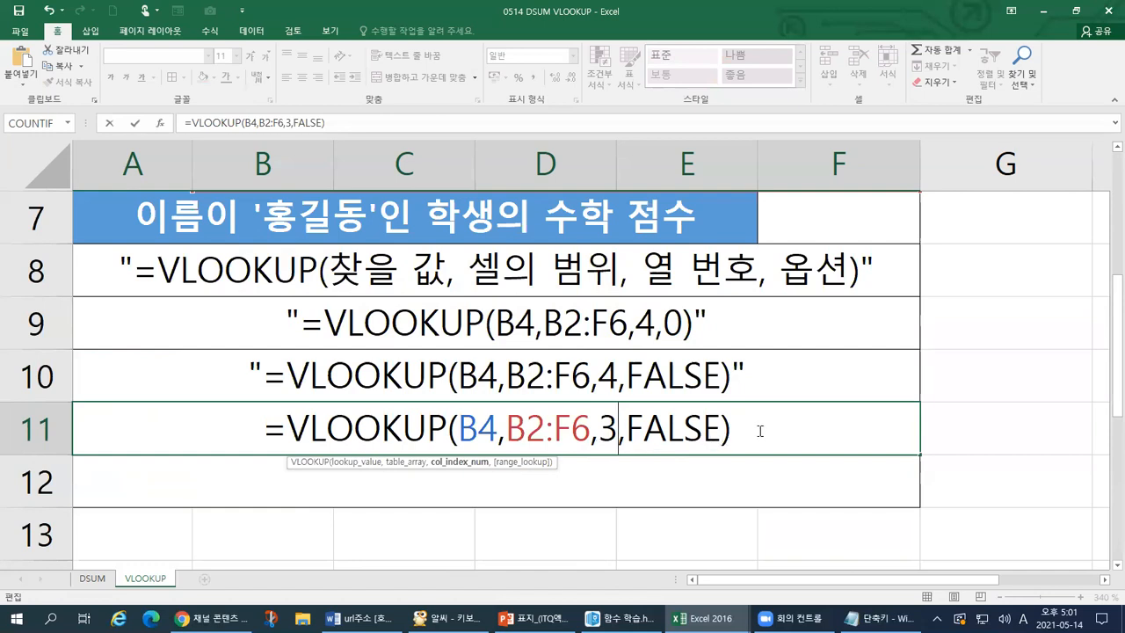
scroll(668, 413, up, 2)
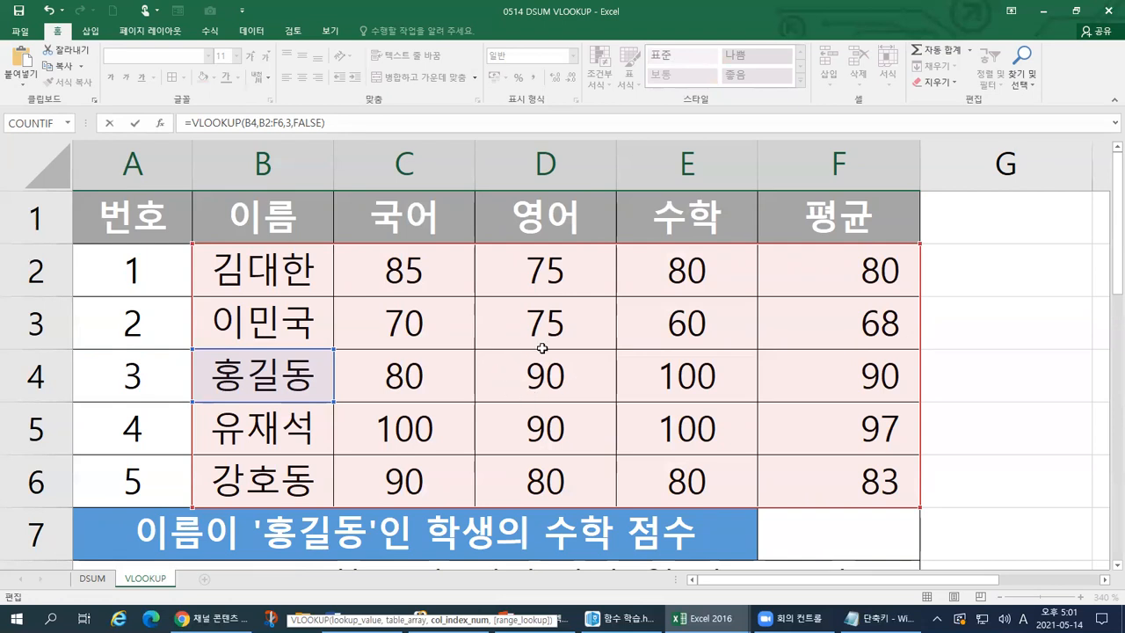
scroll(573, 384, down, 3)
scroll(608, 395, up, 2)
scroll(648, 462, down, 1)
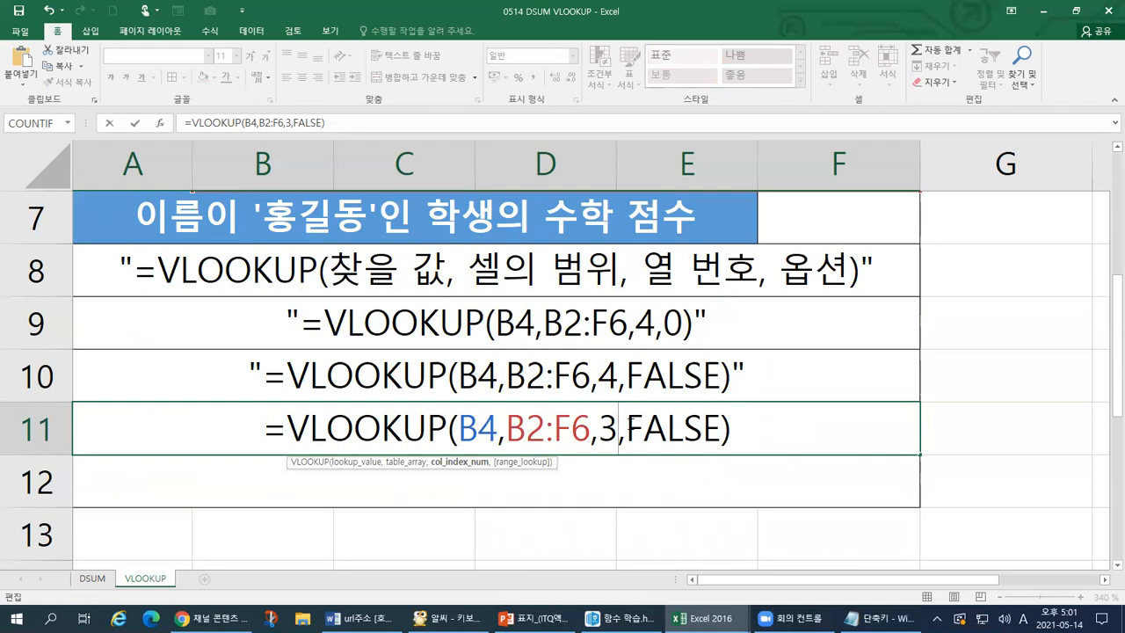
click(754, 425)
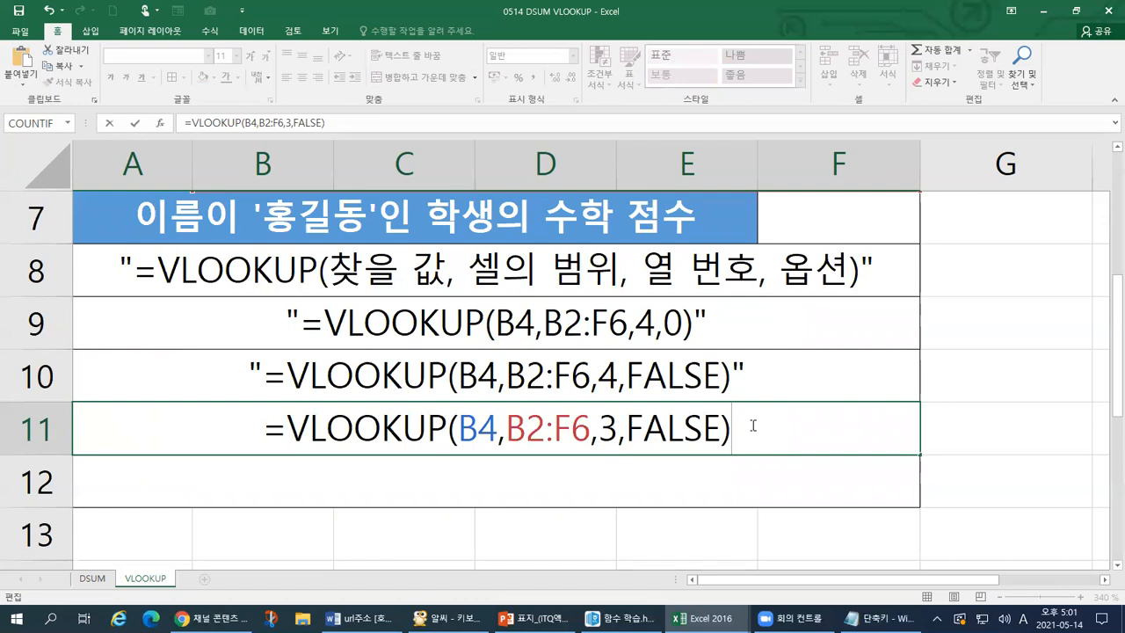
key(Return)
click(506, 440)
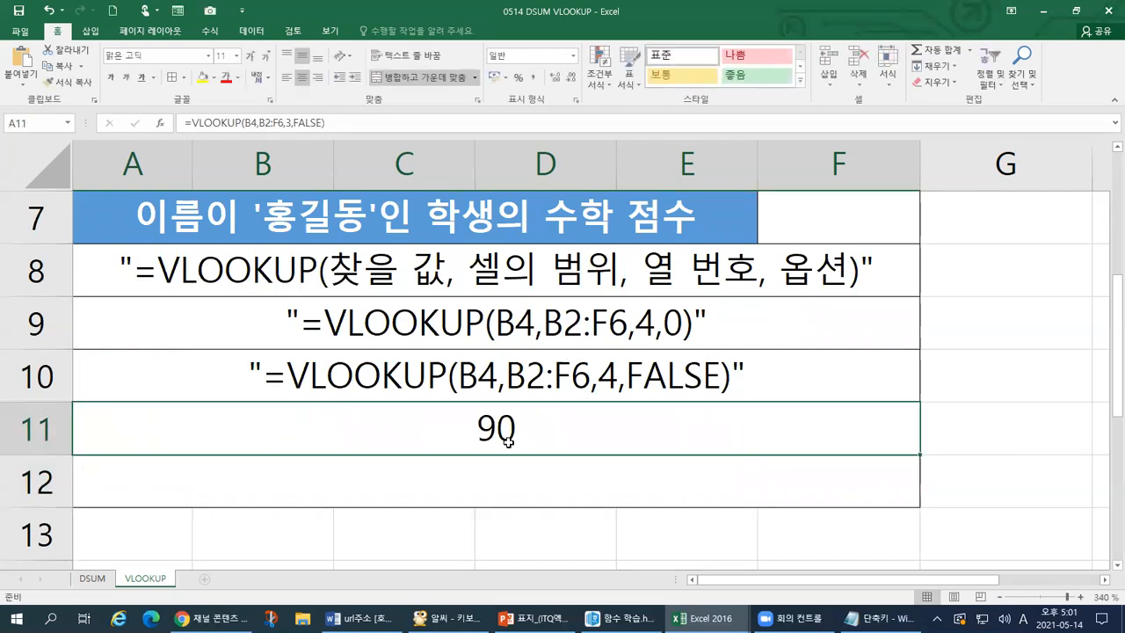
Step: Compare the column number 3 in the A11 formula with the score table's columns and with the 4 in A10
double_click(475, 442)
double_click(607, 429)
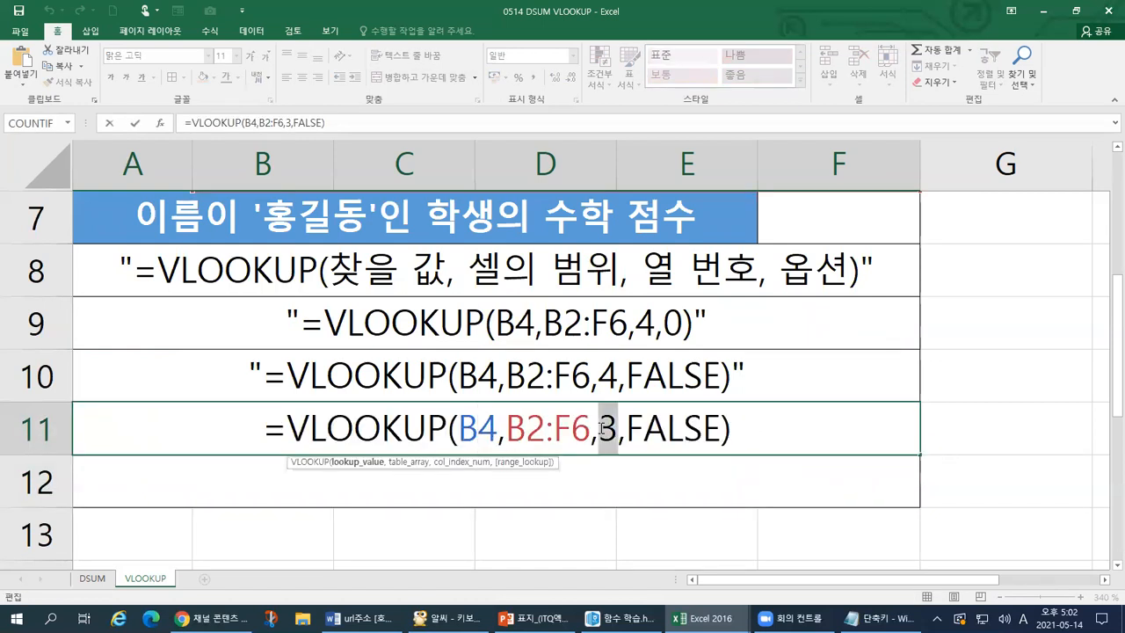
scroll(471, 409, up, 2)
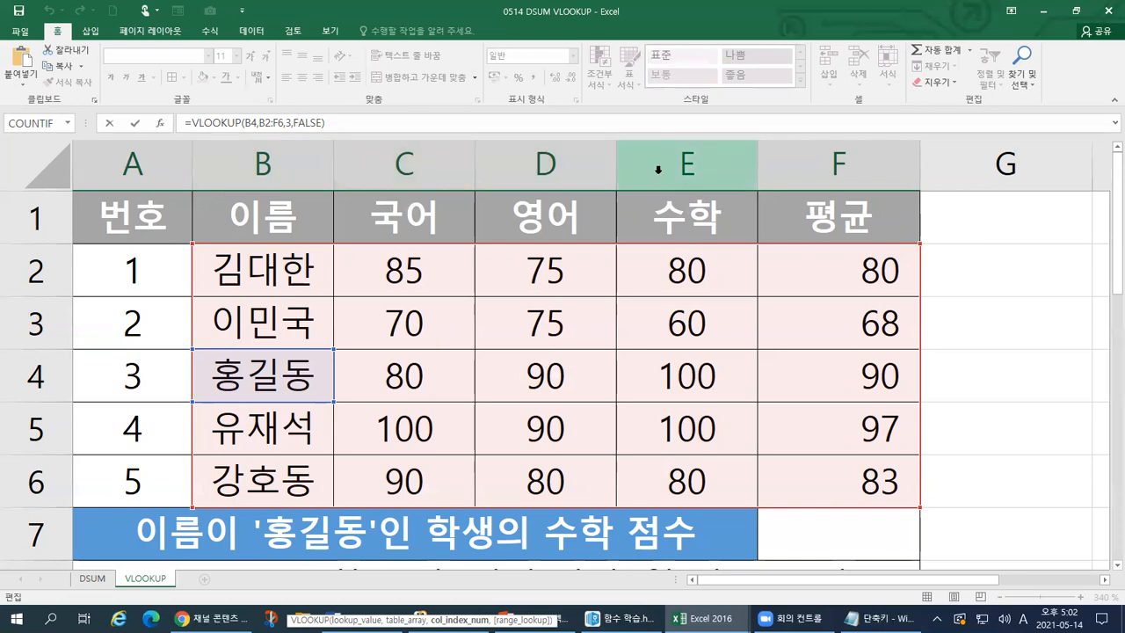
scroll(675, 299, down, 2)
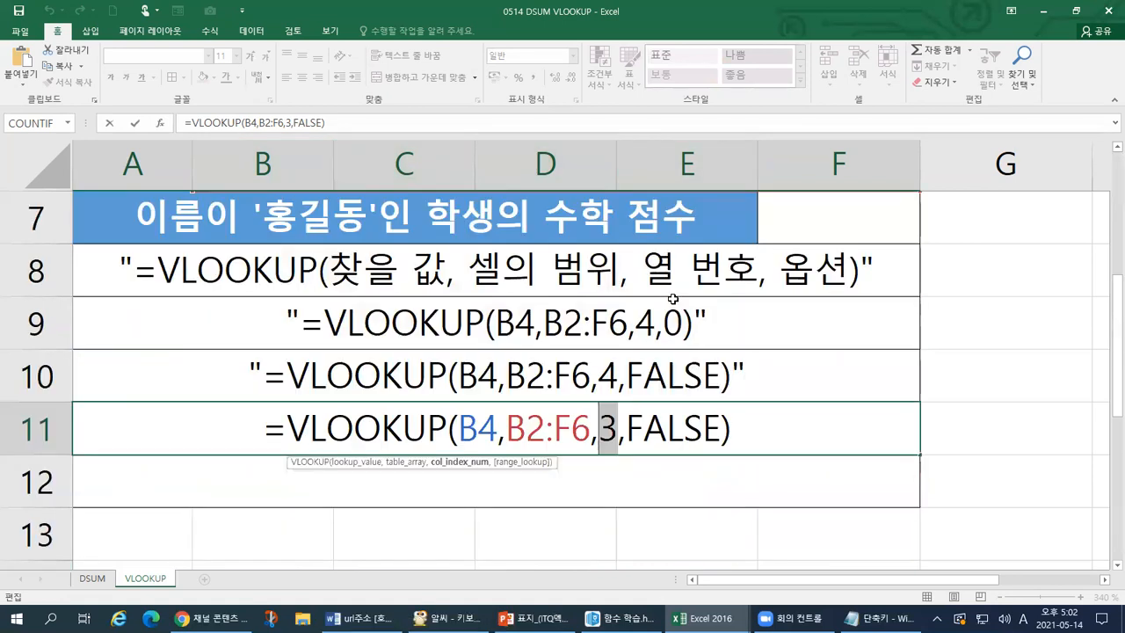
click(604, 376)
key(ctrl+Return)
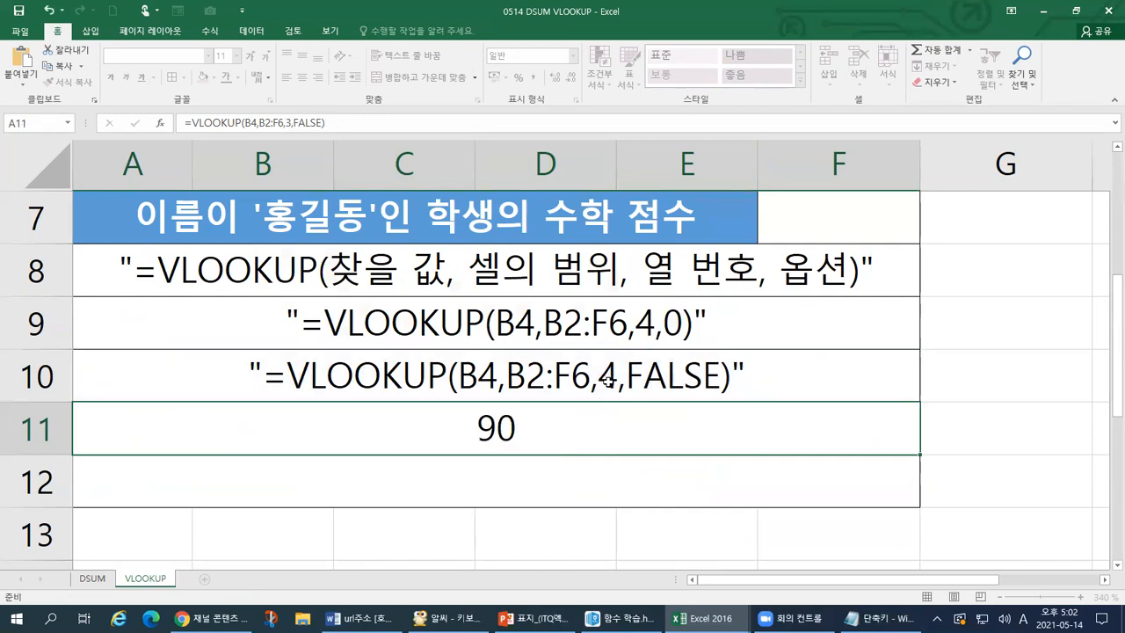
double_click(607, 376)
double_click(607, 377)
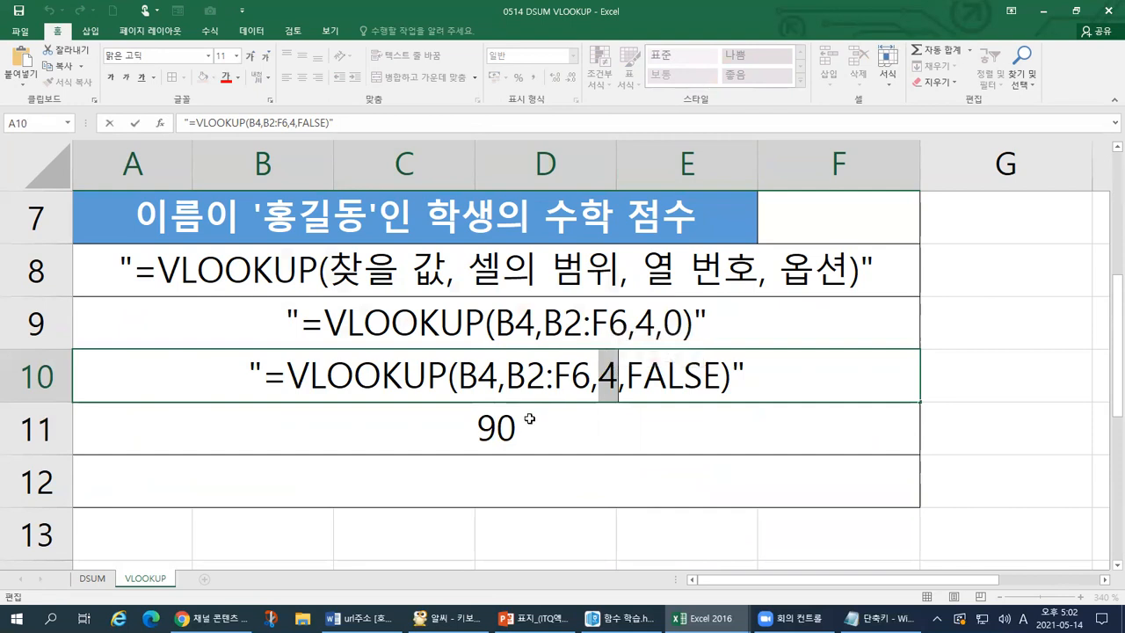
double_click(484, 428)
double_click(607, 428)
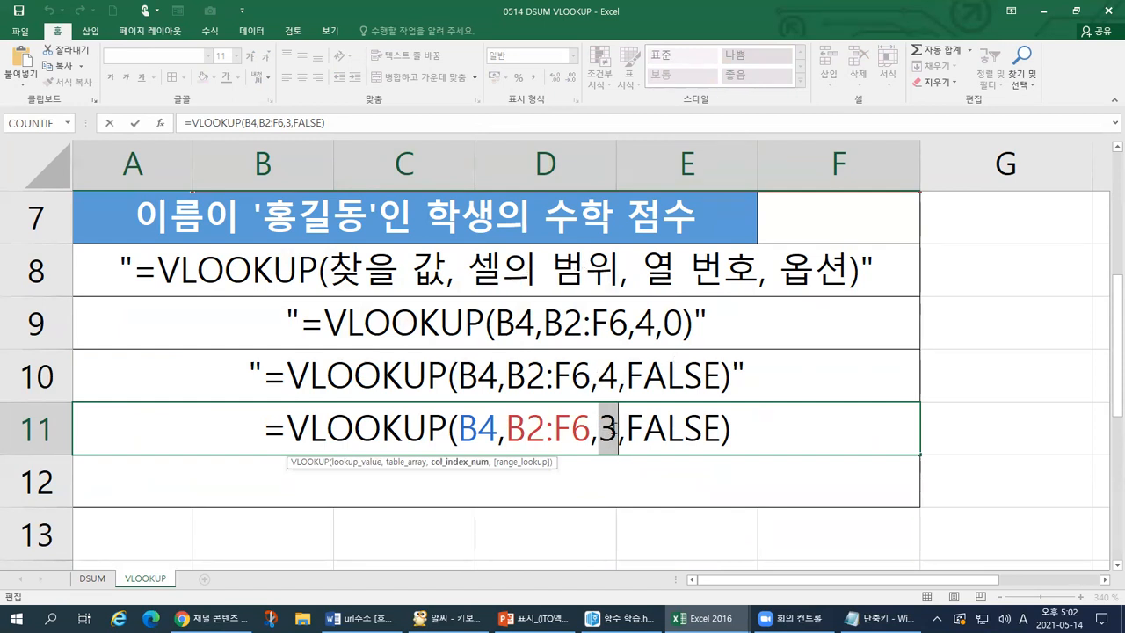
click(596, 373)
key(Escape)
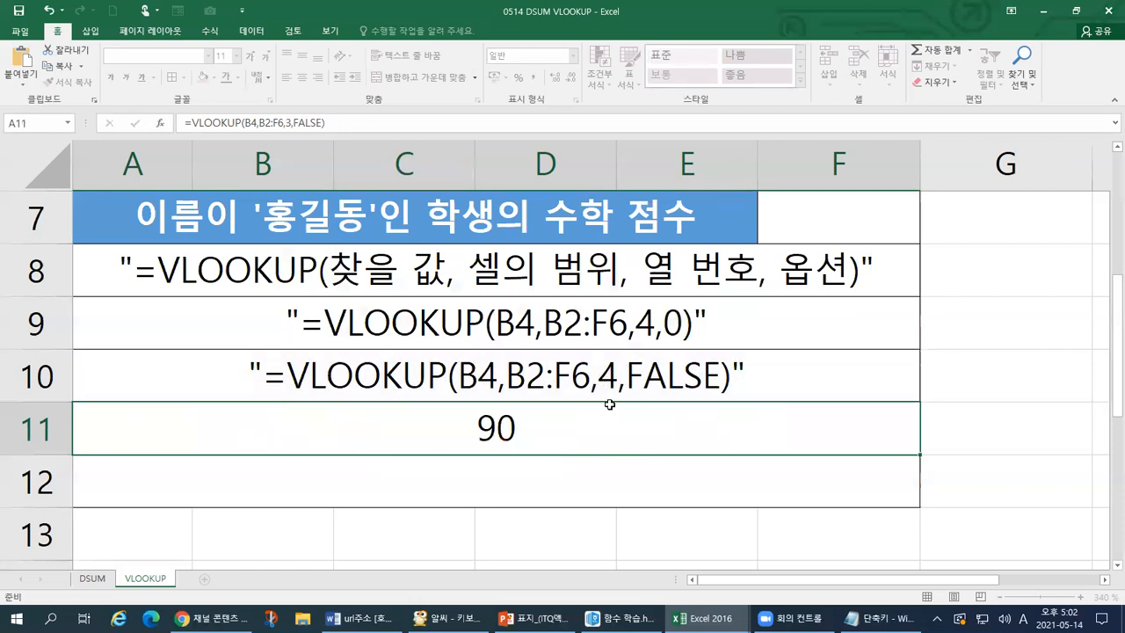
double_click(607, 373)
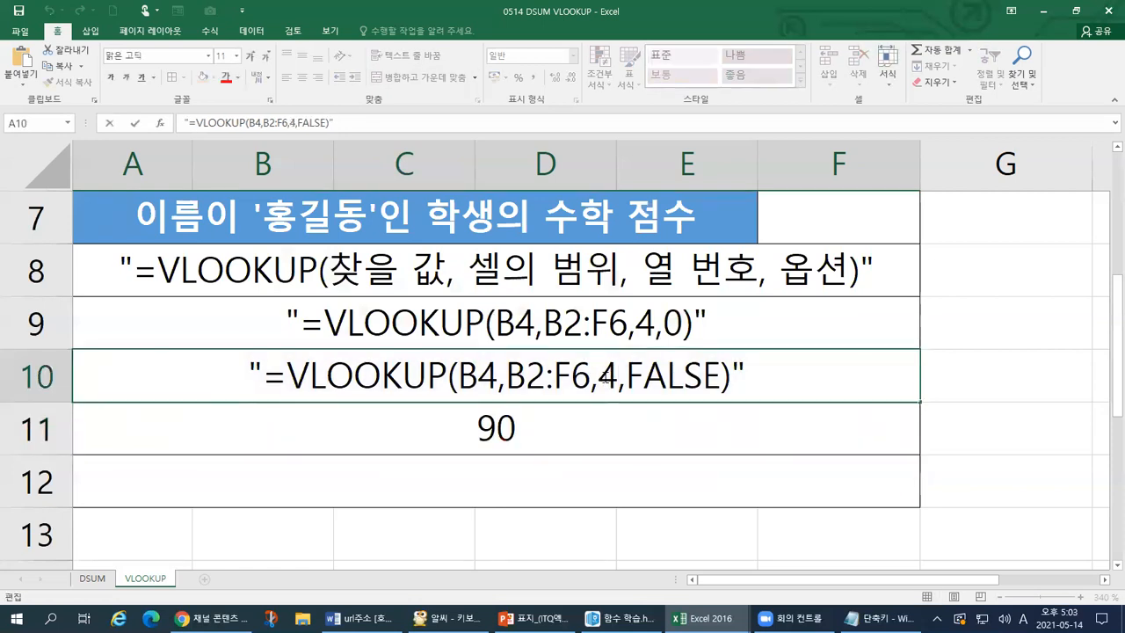
Step: Enclose the VLOOKUP formula with column number 3 in A11 in double quotation marks so it shows as text
double_click(548, 420)
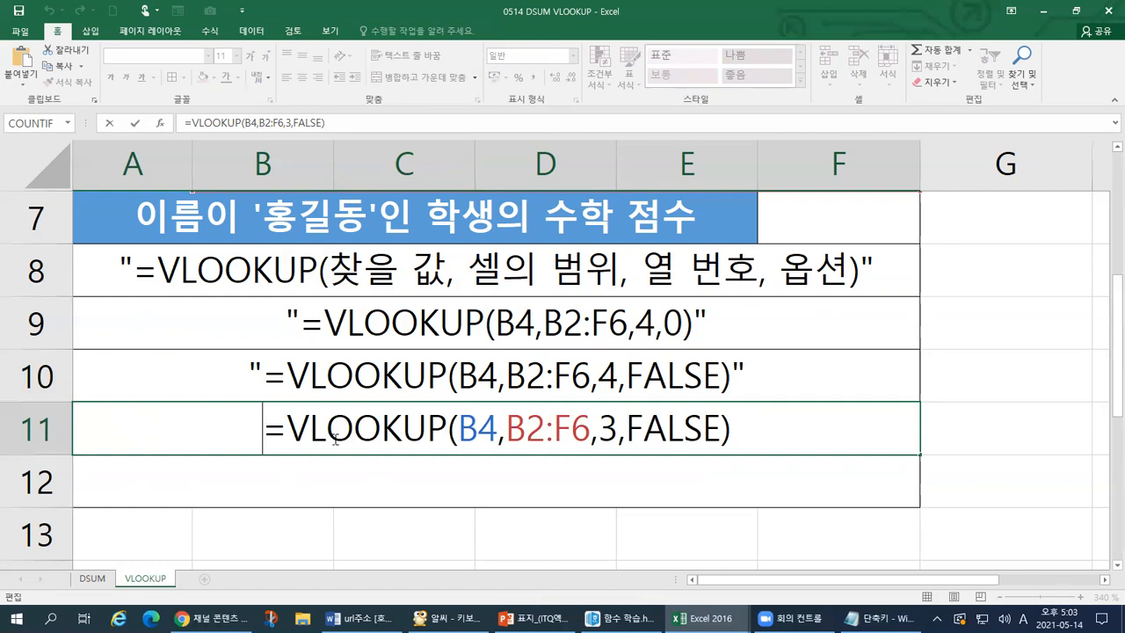
key(Home)
text(")
key(End)
text(")
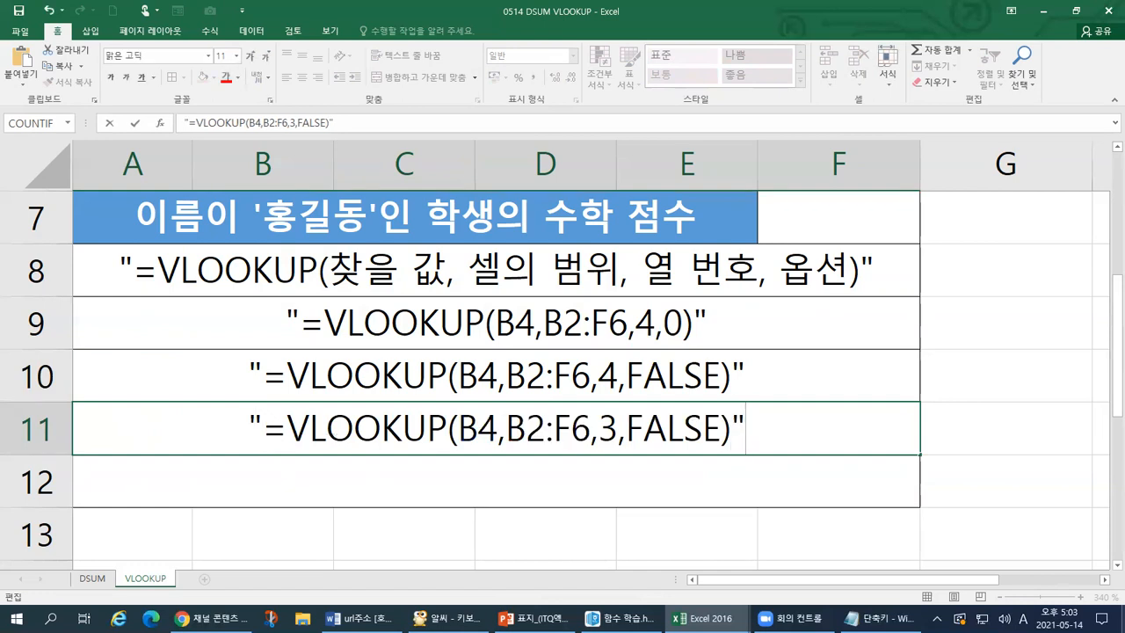
Step: Compare the column numbers in A10 and A11 and the FALSE option with the 0 used in A9
double_click(603, 373)
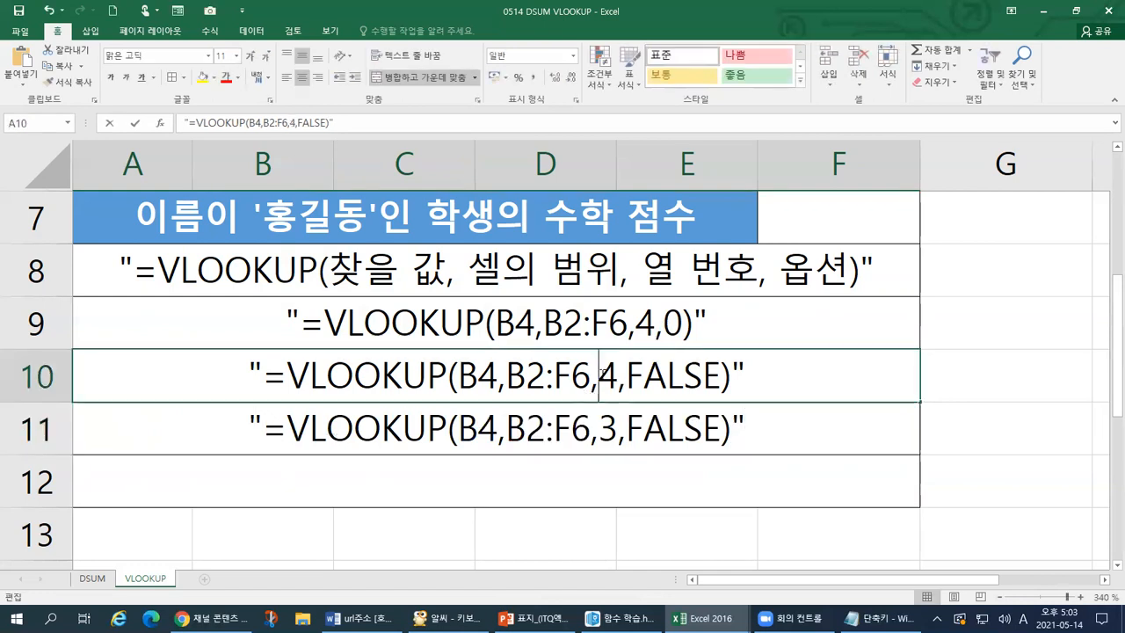
double_click(607, 376)
double_click(604, 425)
double_click(607, 428)
drag(719, 426, 627, 428)
click(663, 327)
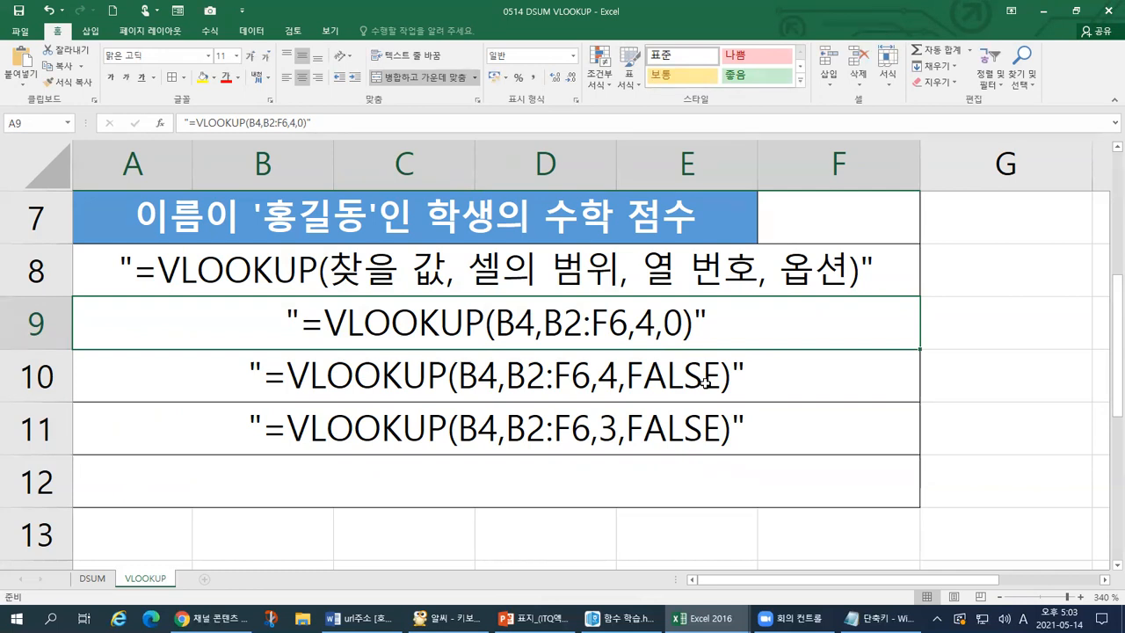
Step: Clear the formula texts in rows 8 to 11 of the VLOOKUP sheet and the results in rows 8 to 10 of the DSUM sheet
drag(253, 261, 609, 444)
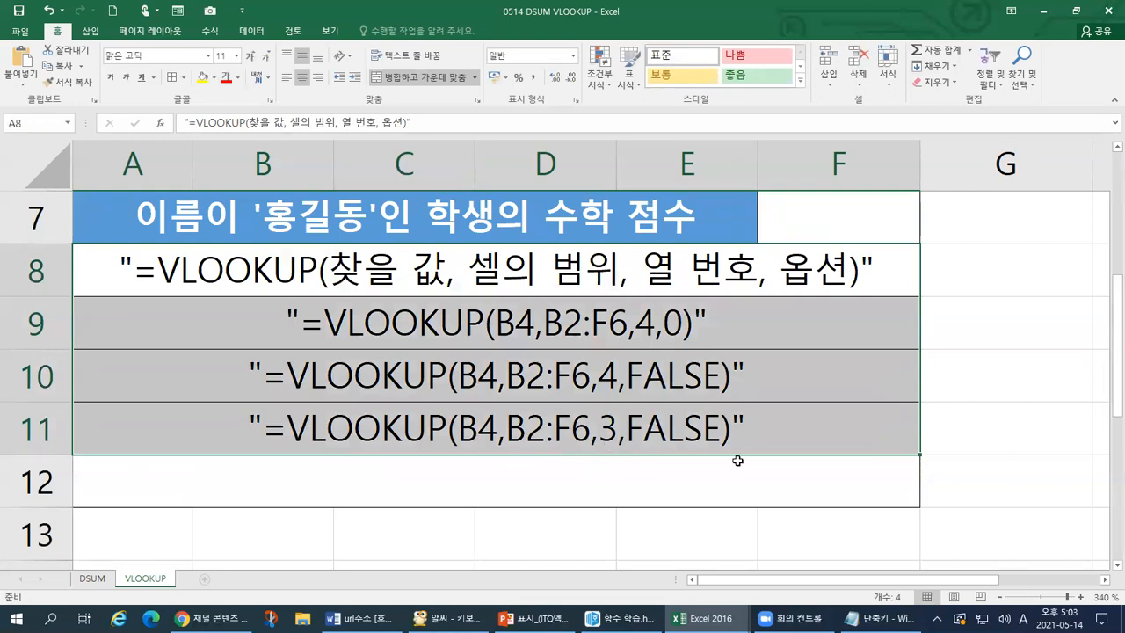
key(Delete)
click(95, 578)
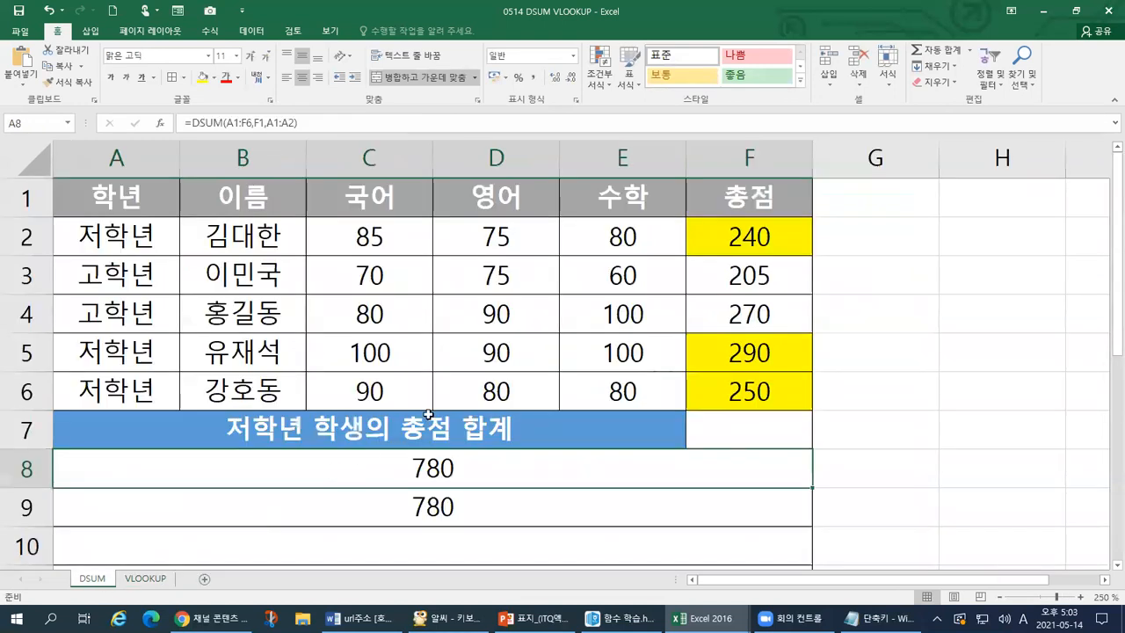
drag(323, 476, 390, 528)
key(Delete)
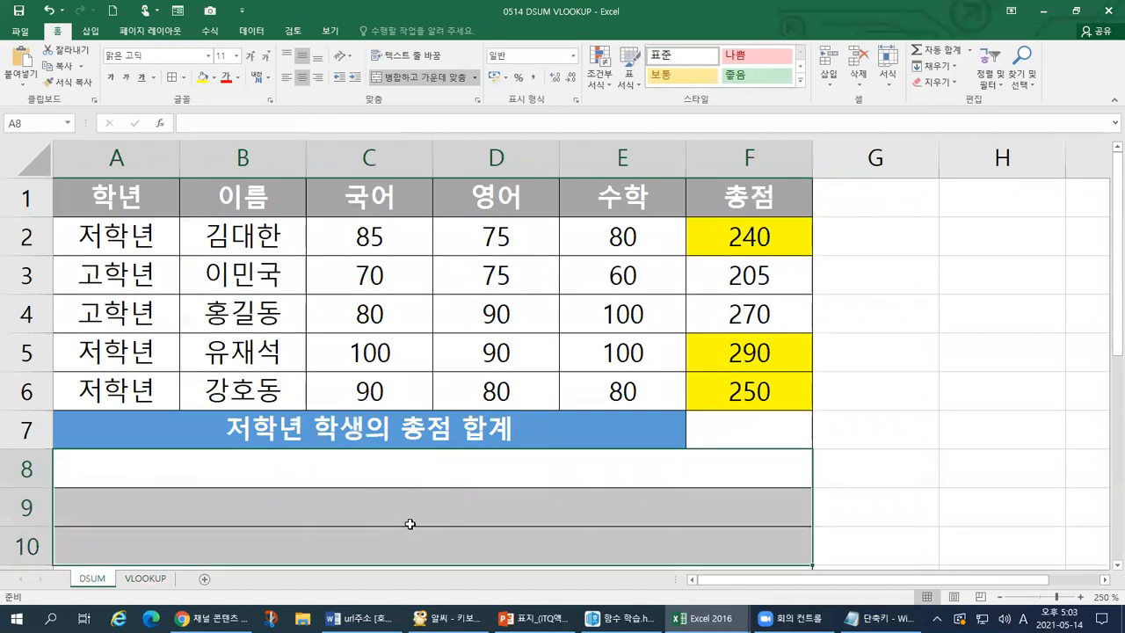
drag(715, 355, 721, 384)
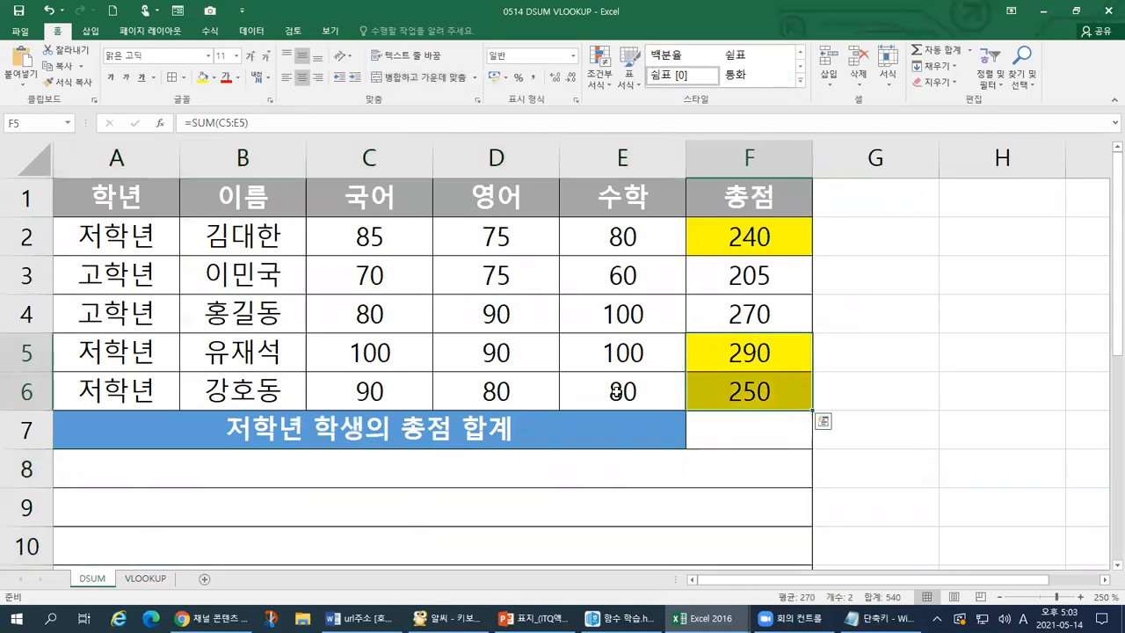
click(493, 462)
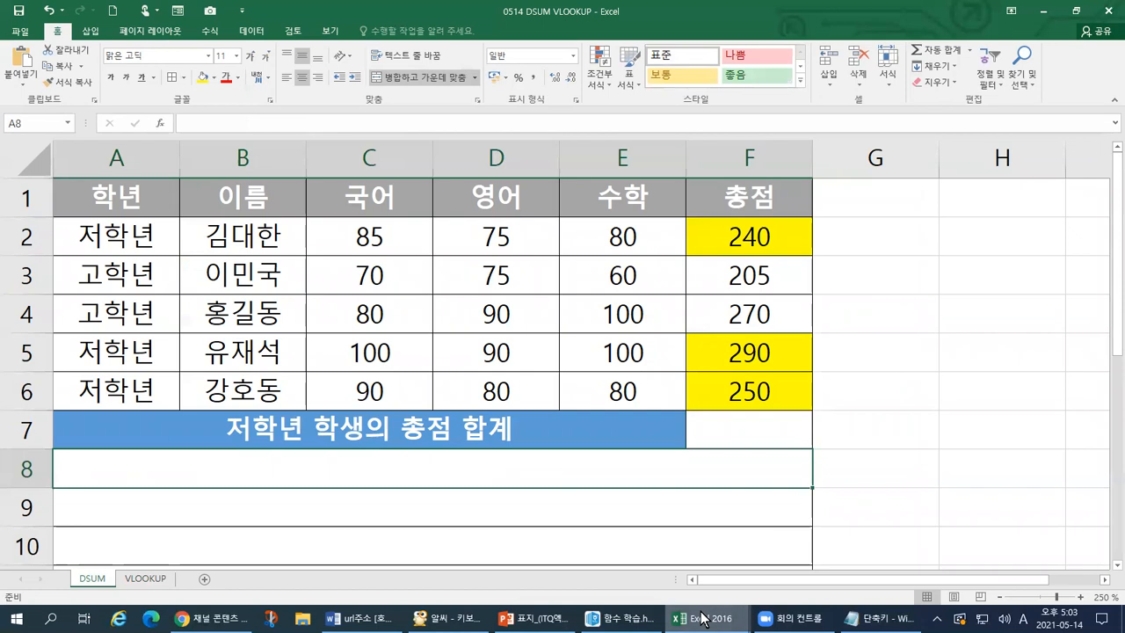
Step: Switch to the workbook 엑셀3강 유형03_완성 and underline the DSUM and VLOOKUP function requirements in its conditions on screen
mouse_move(709, 619)
click(568, 572)
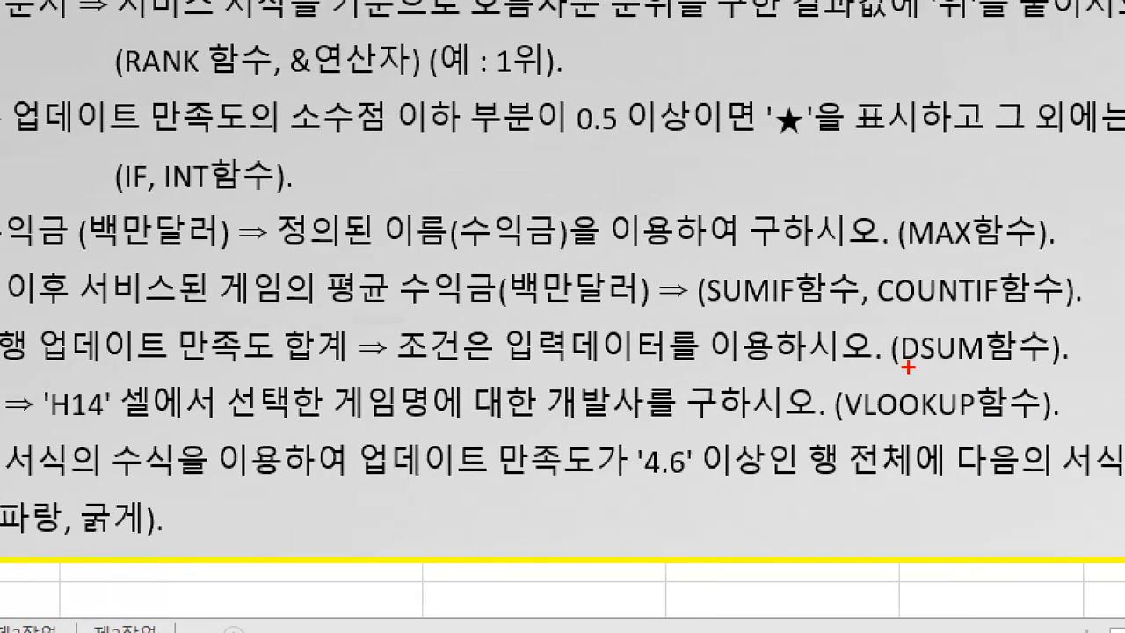
drag(841, 372, 1076, 369)
drag(819, 431, 1039, 430)
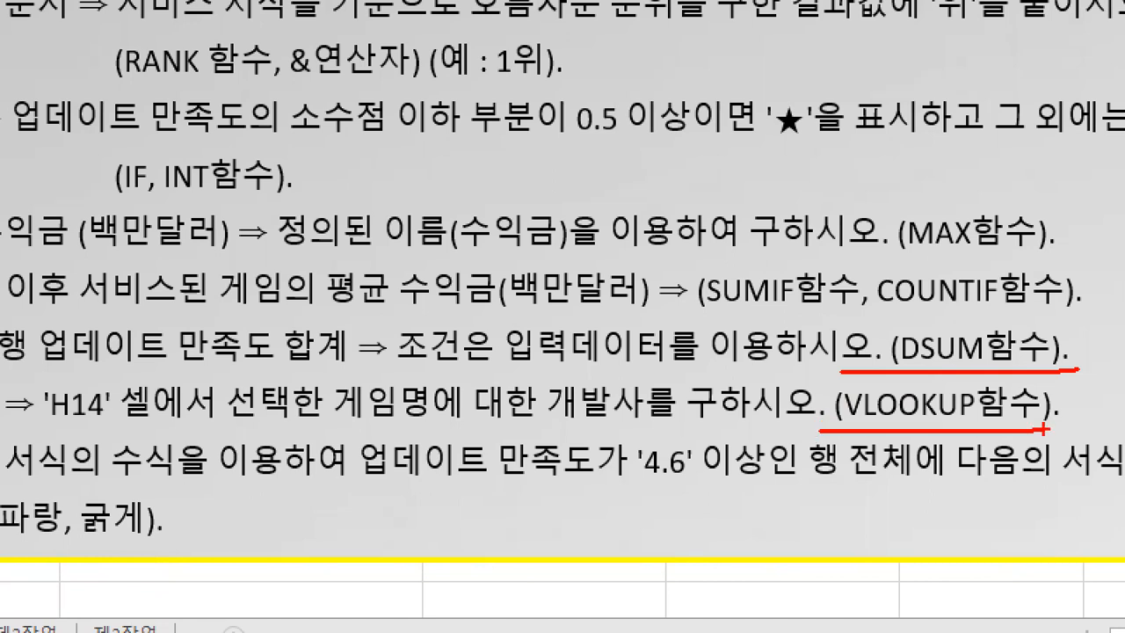
key(Escape)
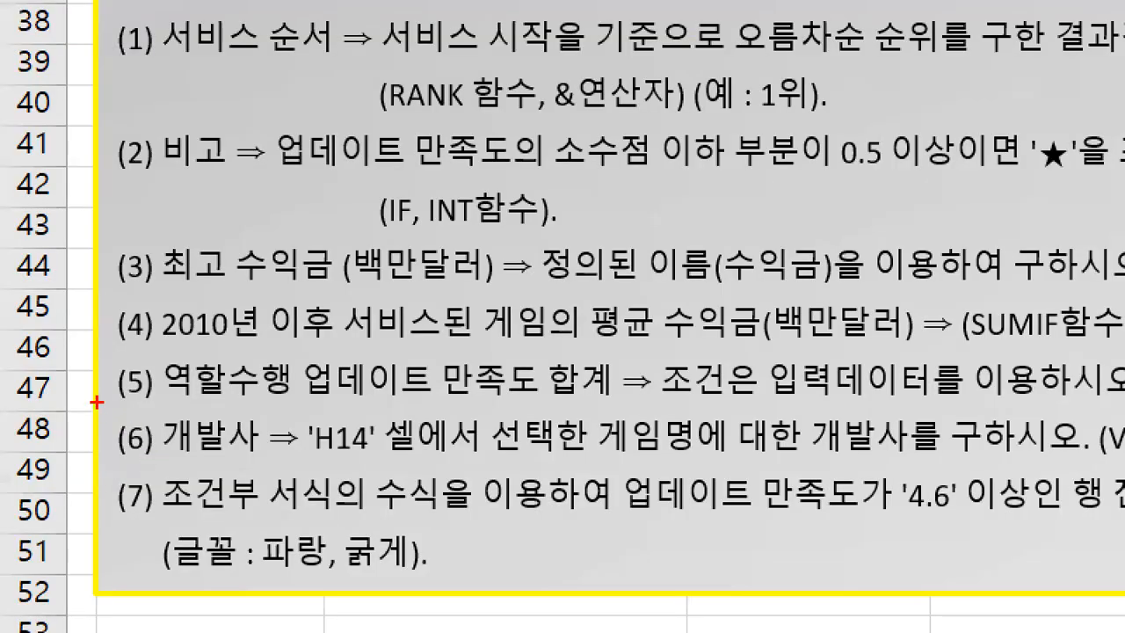
Step: Underline and check-mark conditions (5) 역할수행 업데이트 만족도 합계 and (6) 개발사 on screen, and leave the annotation view
drag(48, 444, 118, 446)
drag(52, 475, 86, 474)
drag(170, 466, 234, 466)
drag(88, 354, 132, 344)
mouse_move(84, 426)
mouse_down()
mouse_move(118, 432)
mouse_move(139, 421)
mouse_up()
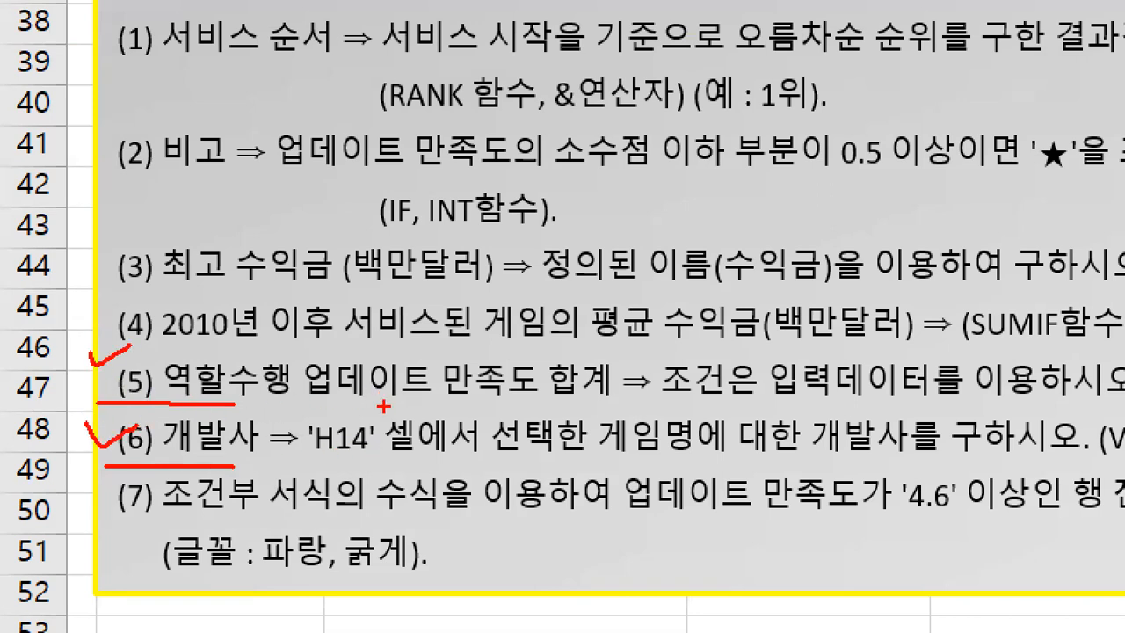
key(Escape)
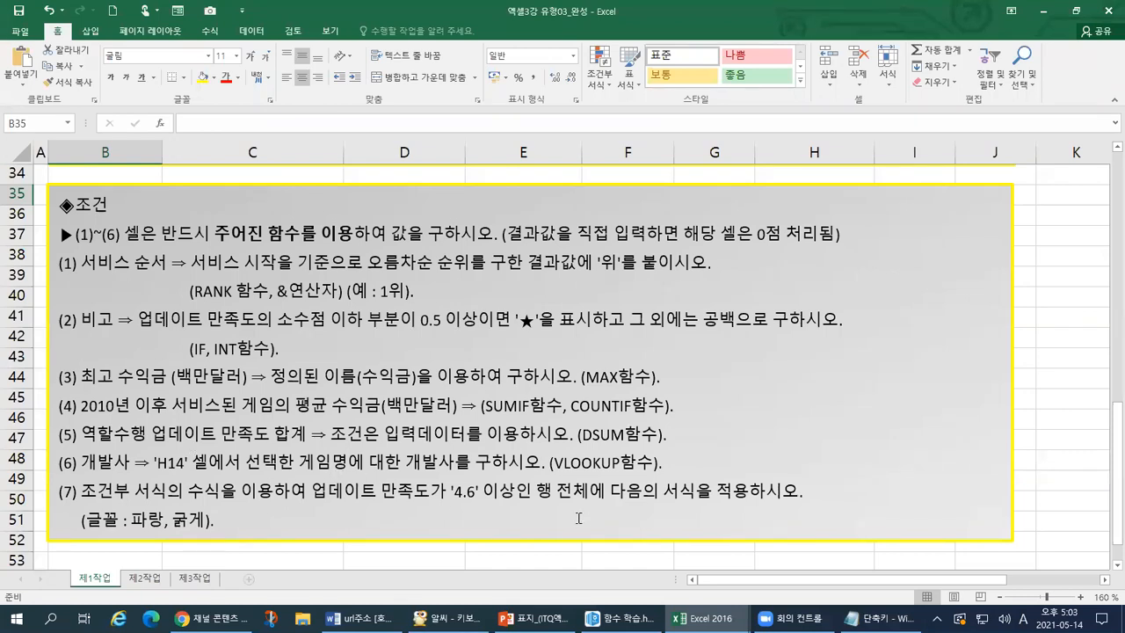
mouse_move(696, 606)
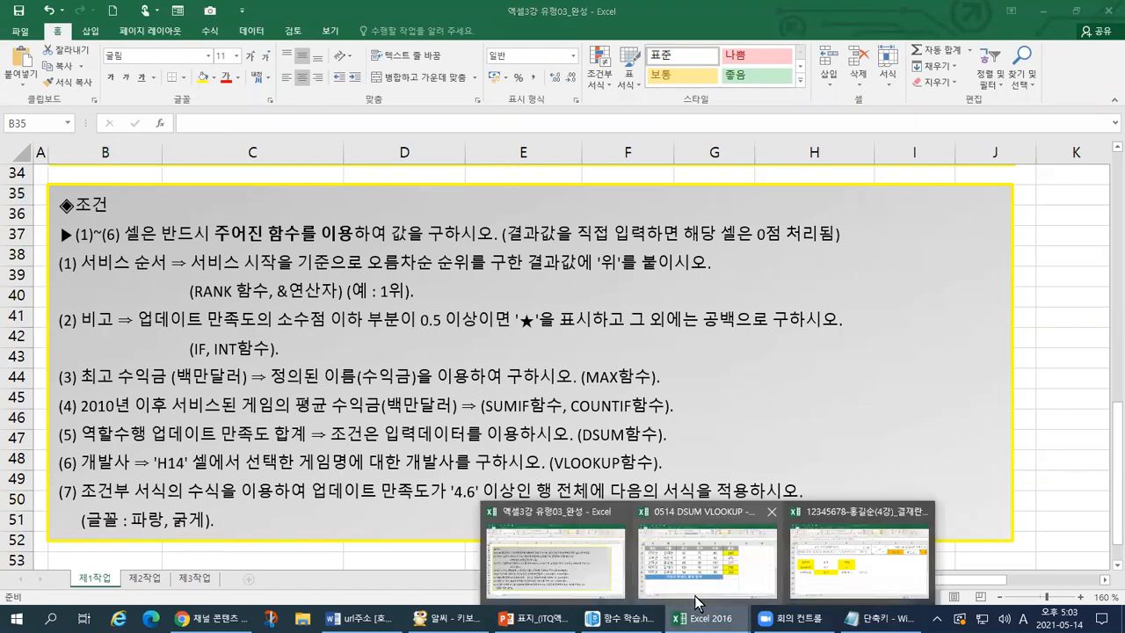